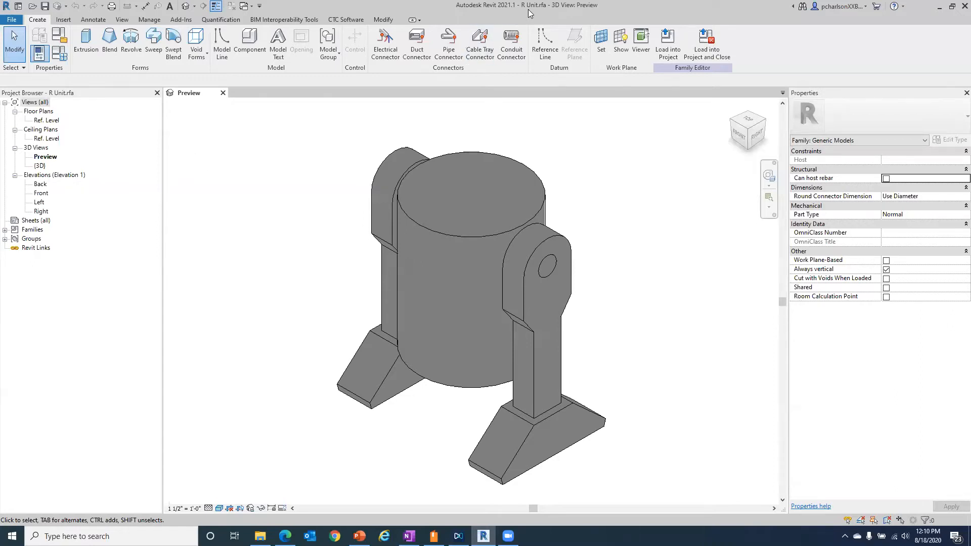
# Examine the reference planes and dimensions in the Front elevation and the Ref. Level floor plan
pyautogui.doubleClick(40, 194)
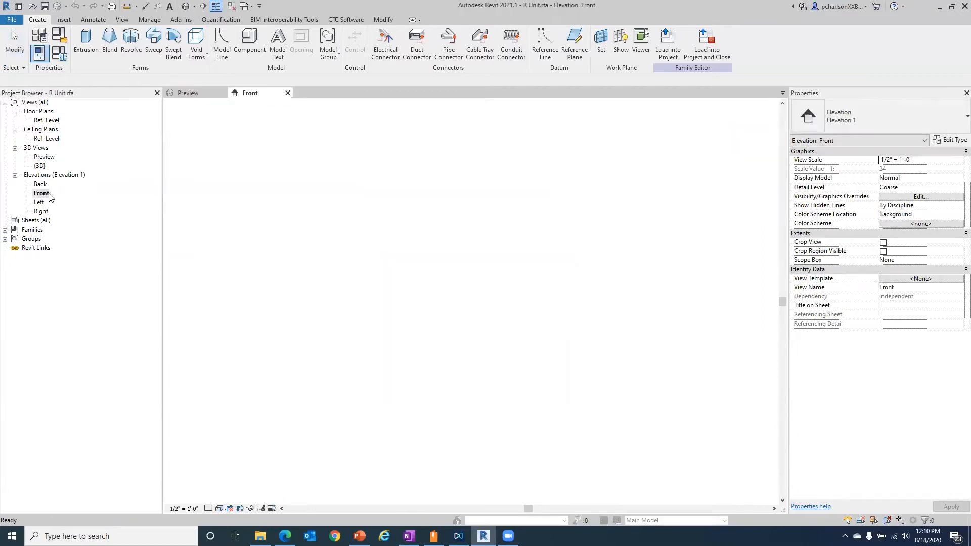
pyautogui.scroll(2, 461, 450)
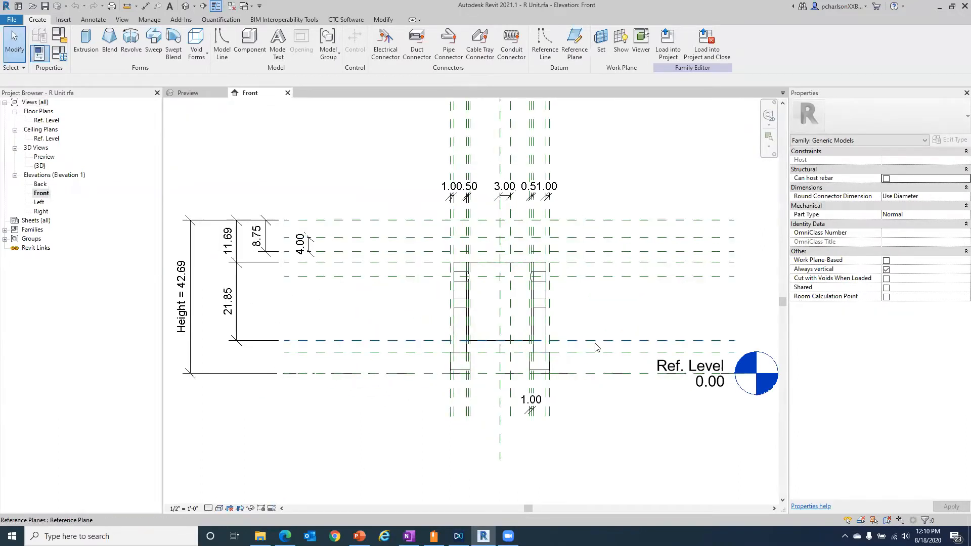
pyautogui.scroll(-1, 596, 347)
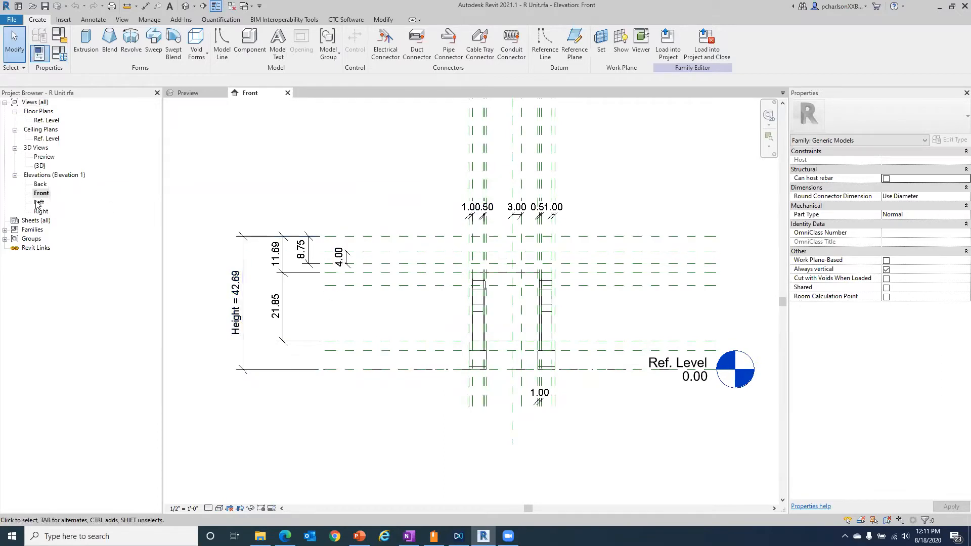
pyautogui.doubleClick(46, 121)
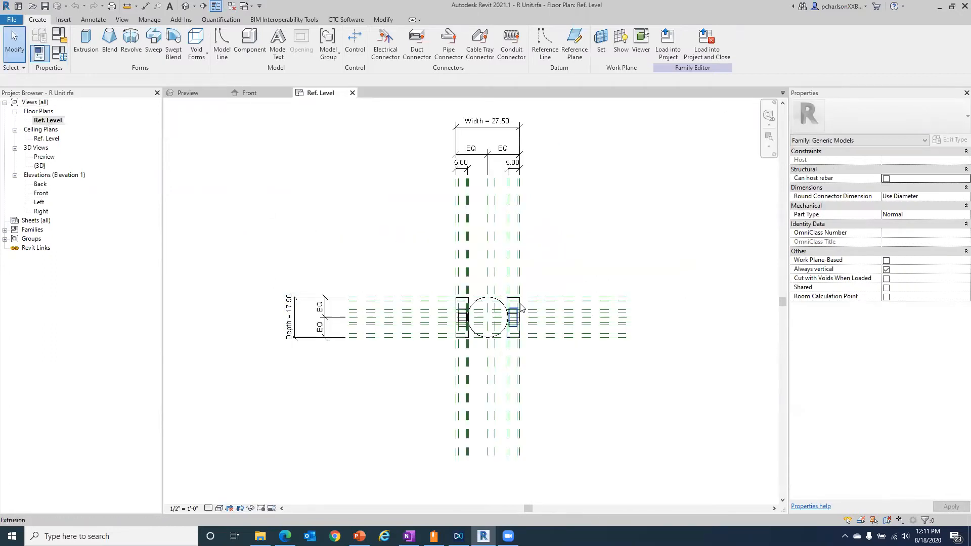
pyautogui.scroll(2, 521, 304)
pyautogui.scroll(-1, 460, 455)
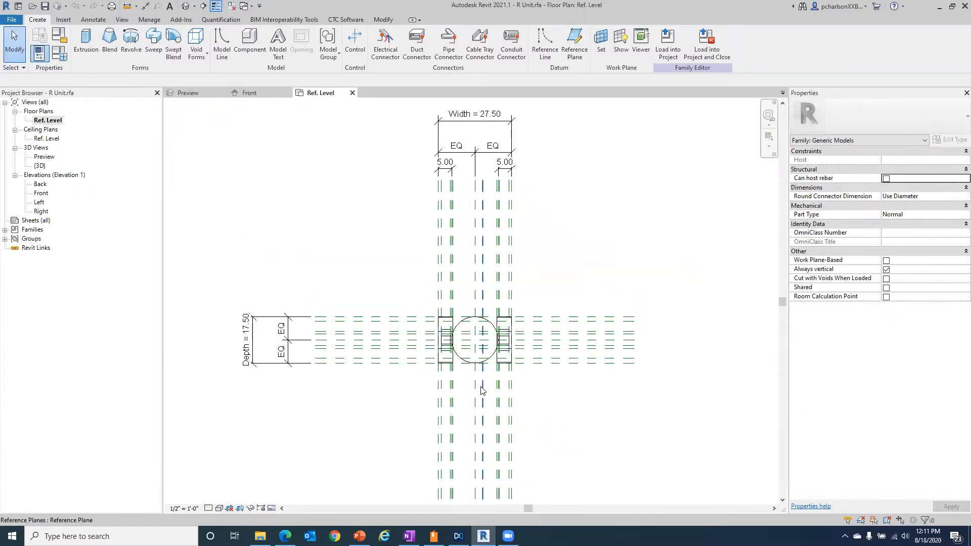
pyautogui.scroll(2, 481, 389)
pyautogui.scroll(-1, 480, 390)
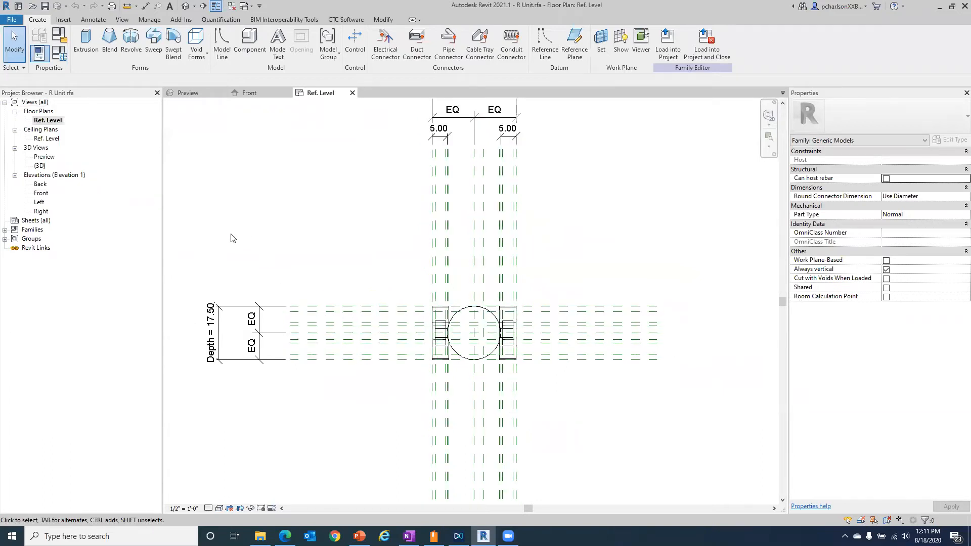
# Load the R2, R4, R5, R8 and R9 Unit Head families from the Family Wars - The Nested Family Strikes Back folder
pyautogui.click(63, 20)
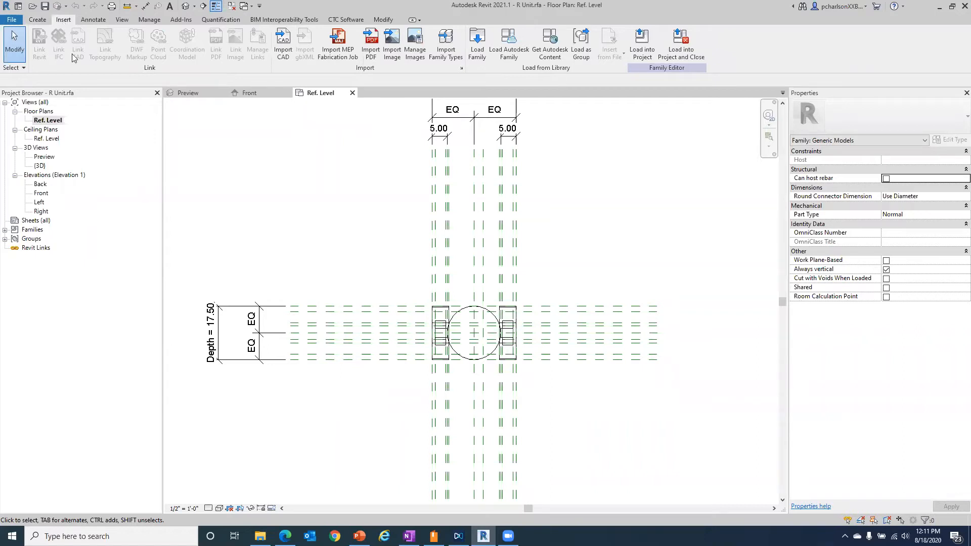
pyautogui.click(477, 43)
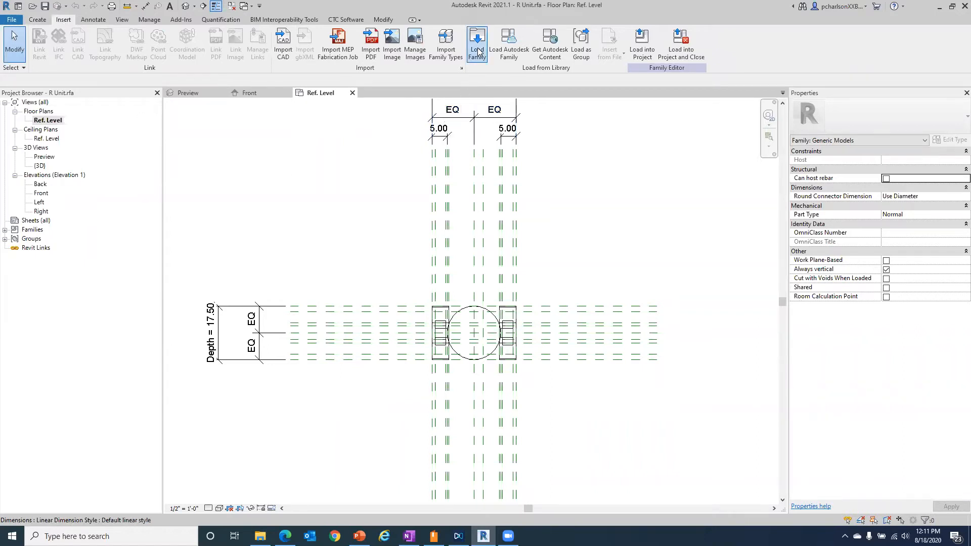
pyautogui.scroll(1, 345, 193)
pyautogui.scroll(2, 337, 191)
pyautogui.click(318, 214)
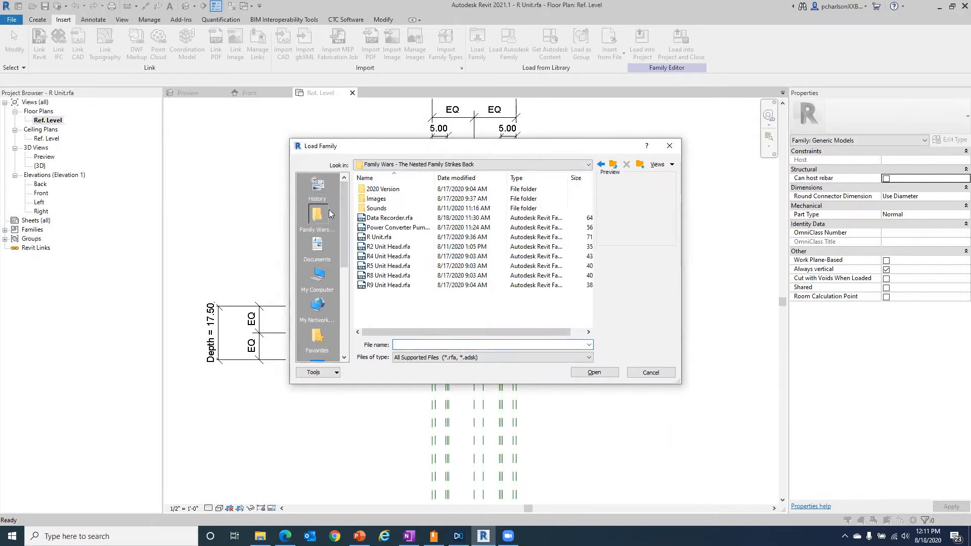
pyautogui.click(397, 247)
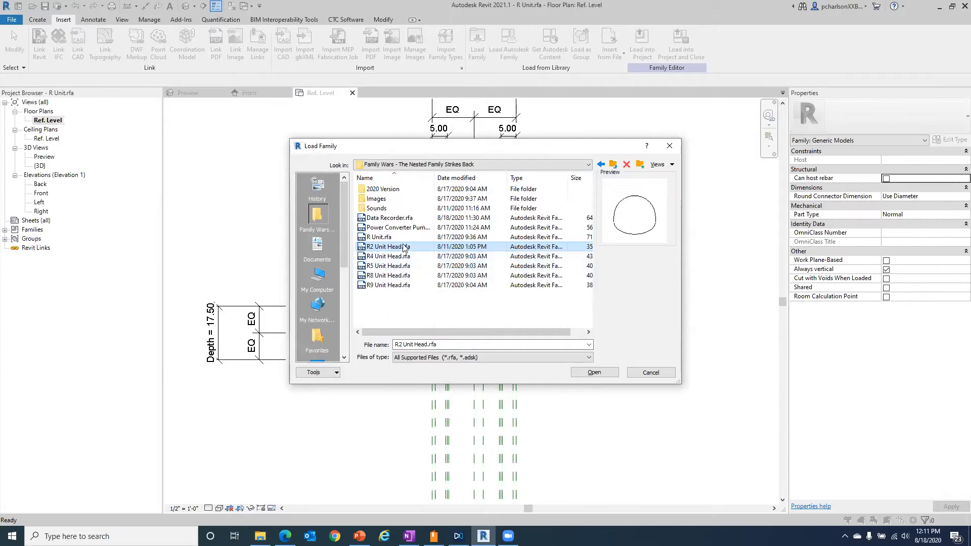
pyautogui.hotkey('shift', 'Down')
pyautogui.hotkey('shift', 'Down')
pyautogui.hotkey('shift', 'Down')
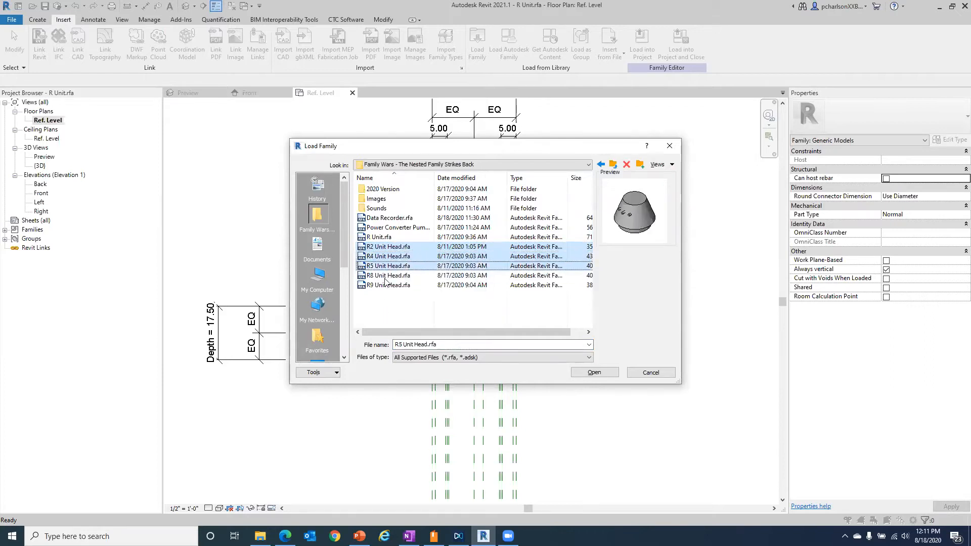
pyautogui.hotkey('shift', 'Down')
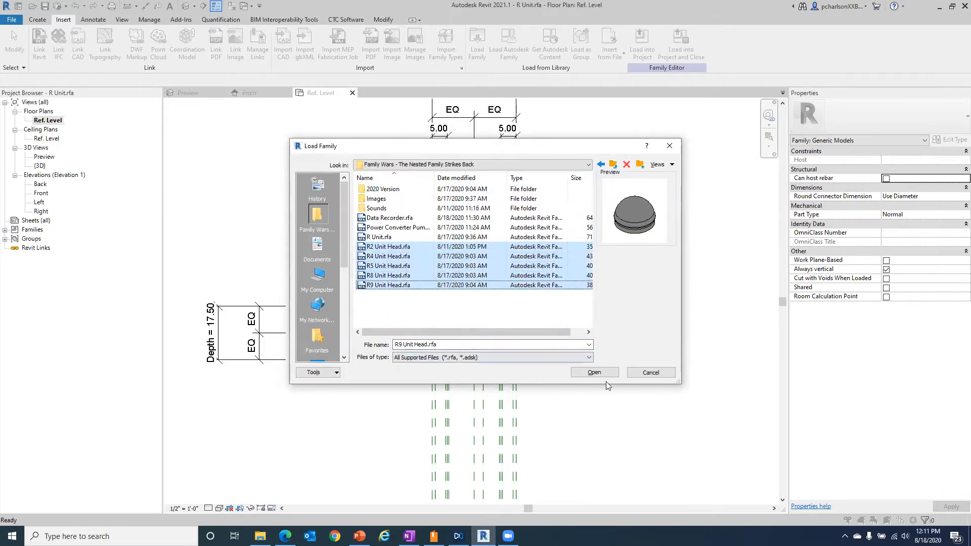
pyautogui.click(595, 373)
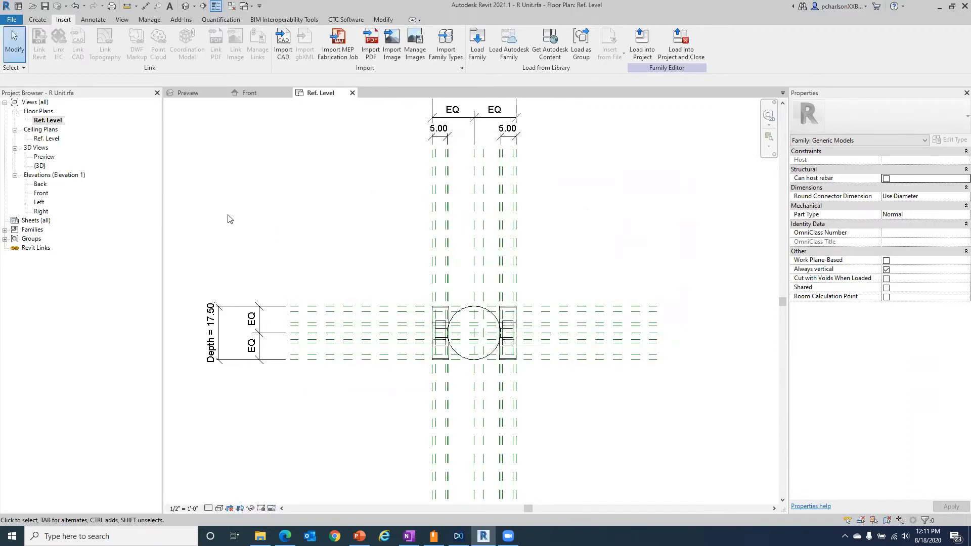
# Place an R2 Unit Head component on the body's centre, where the Center (Left/Right) and Center (Front/Back) reference planes cross
pyautogui.scroll(-1, 253, 178)
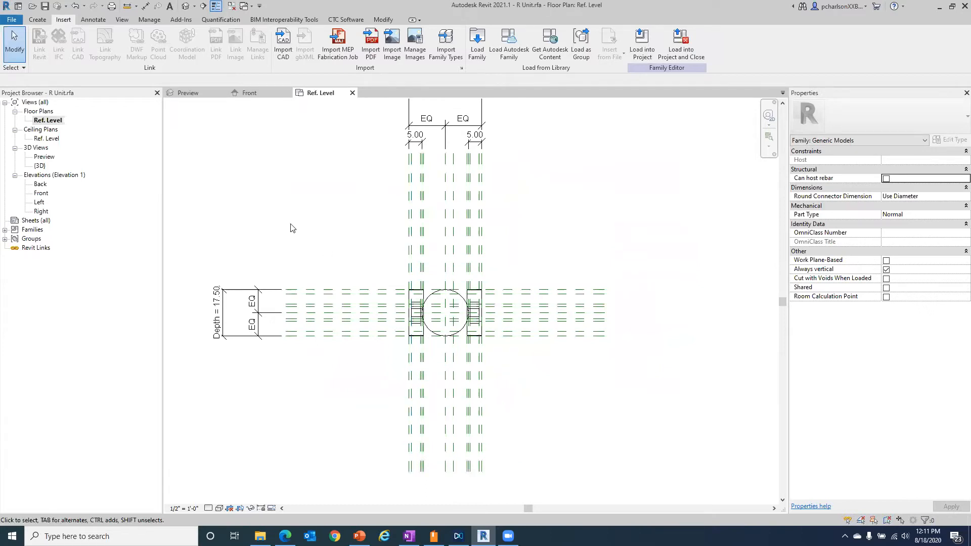
pyautogui.click(35, 20)
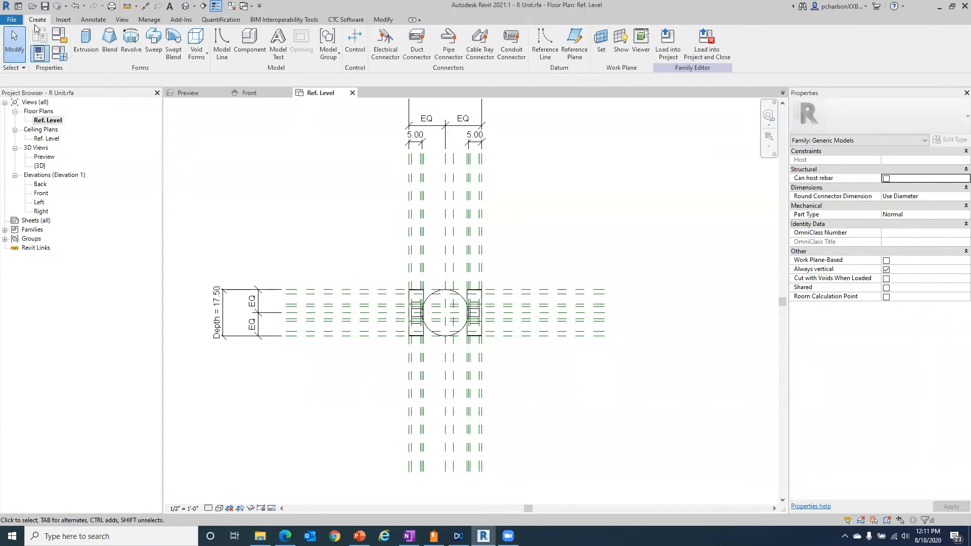
pyautogui.click(254, 49)
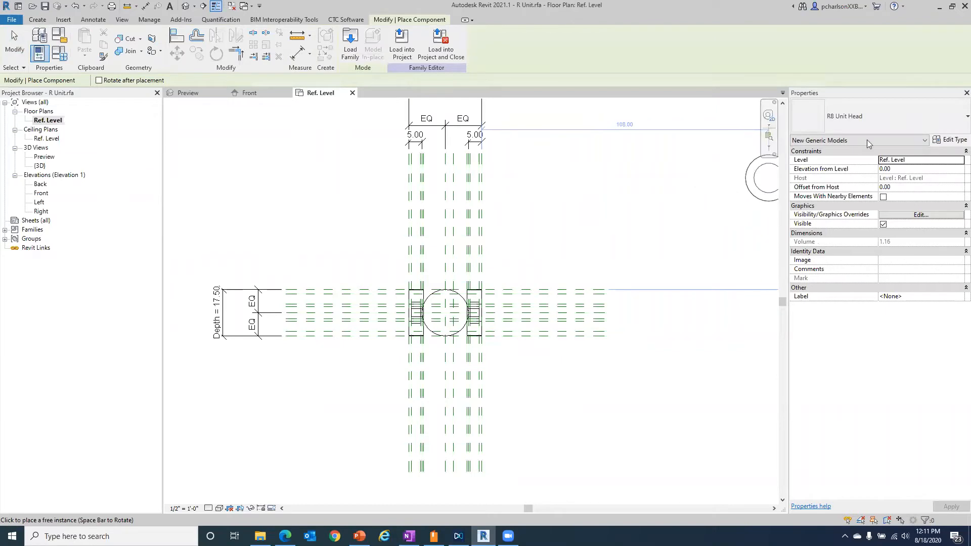
pyautogui.click(872, 113)
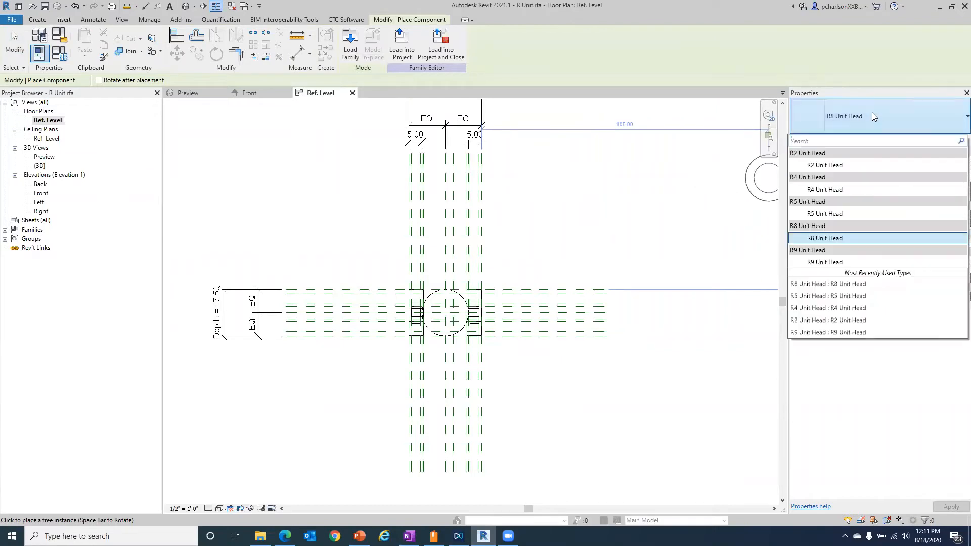
pyautogui.click(835, 166)
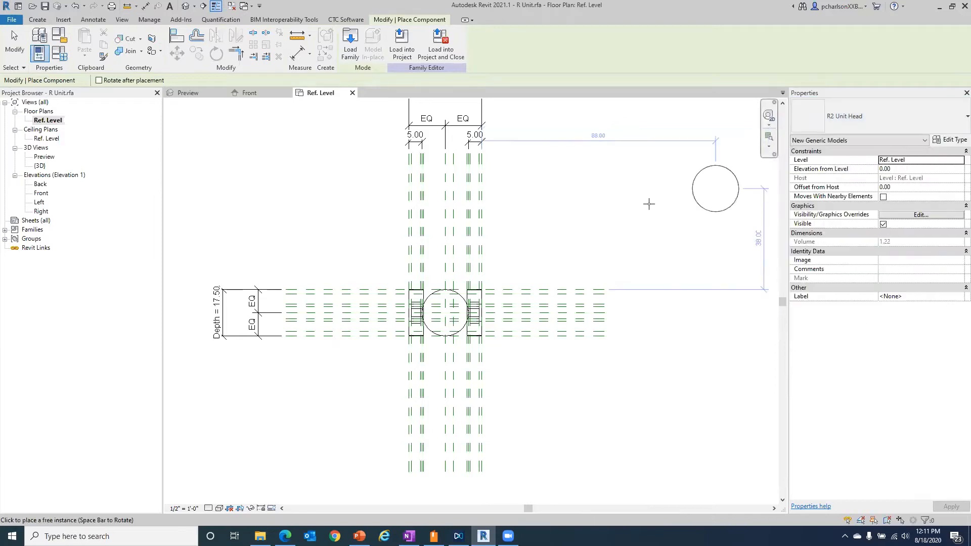
pyautogui.scroll(3, 445, 303)
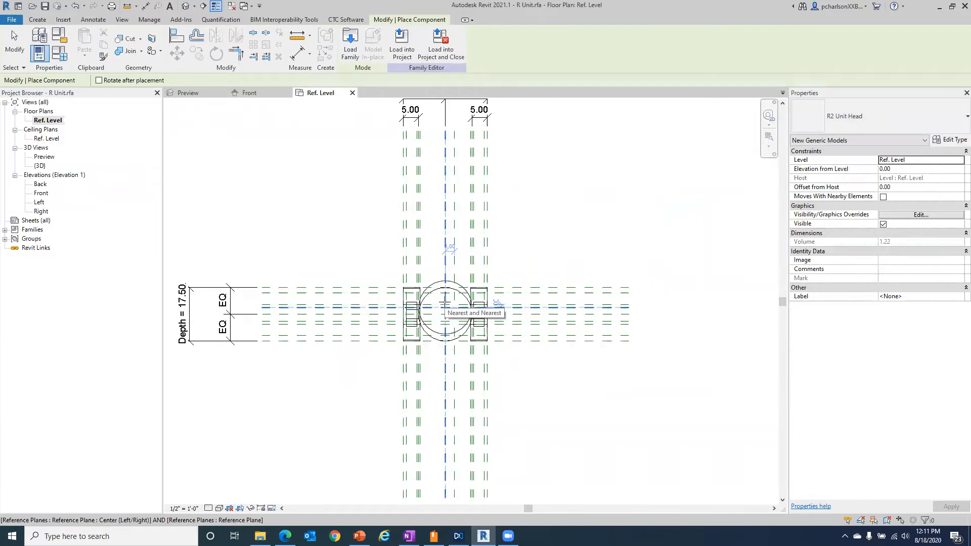
pyautogui.click(445, 323)
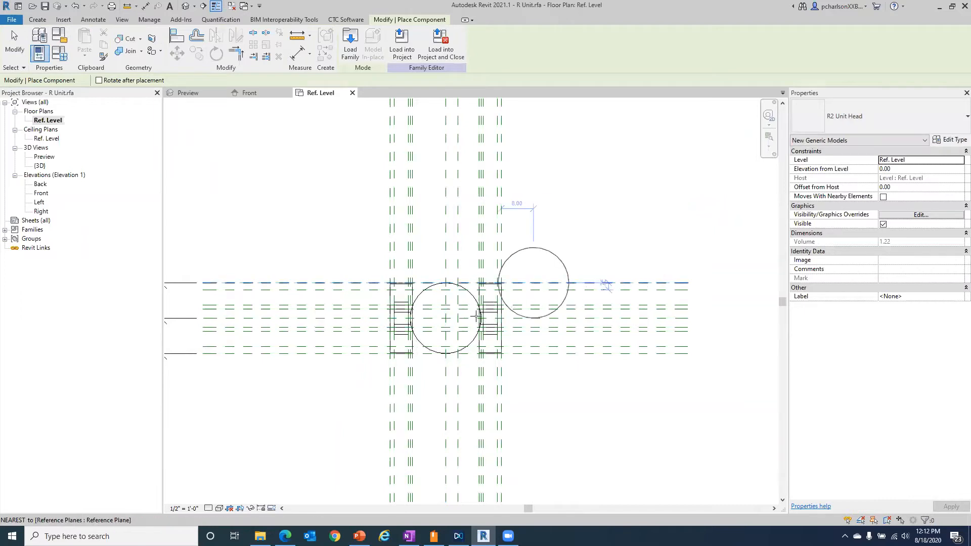
pyautogui.click(445, 319)
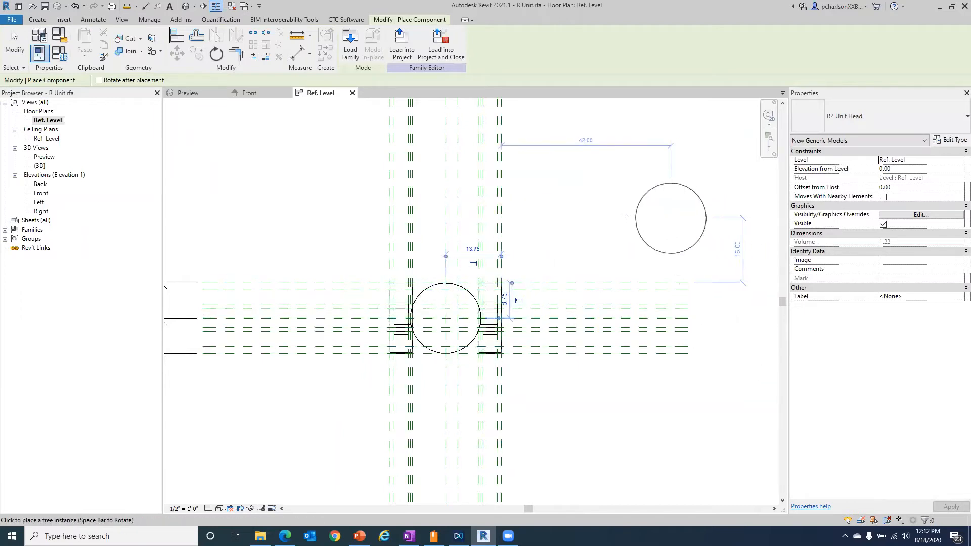
pyautogui.press('Escape')
pyautogui.press('Escape')
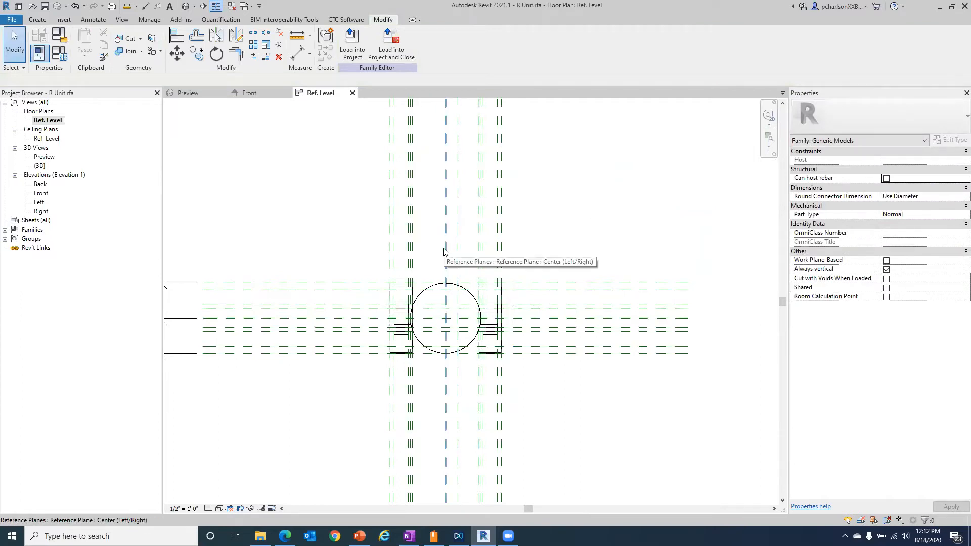
# Align and lock the head's centre planes to the Center (Left/Right) and Center (Front/Back) reference planes
pyautogui.click(176, 36)
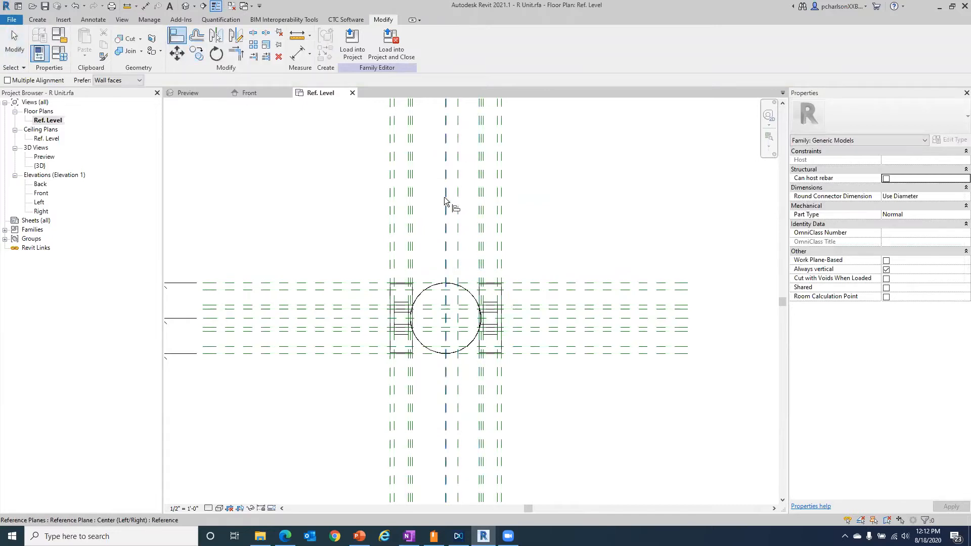
pyautogui.click(445, 200)
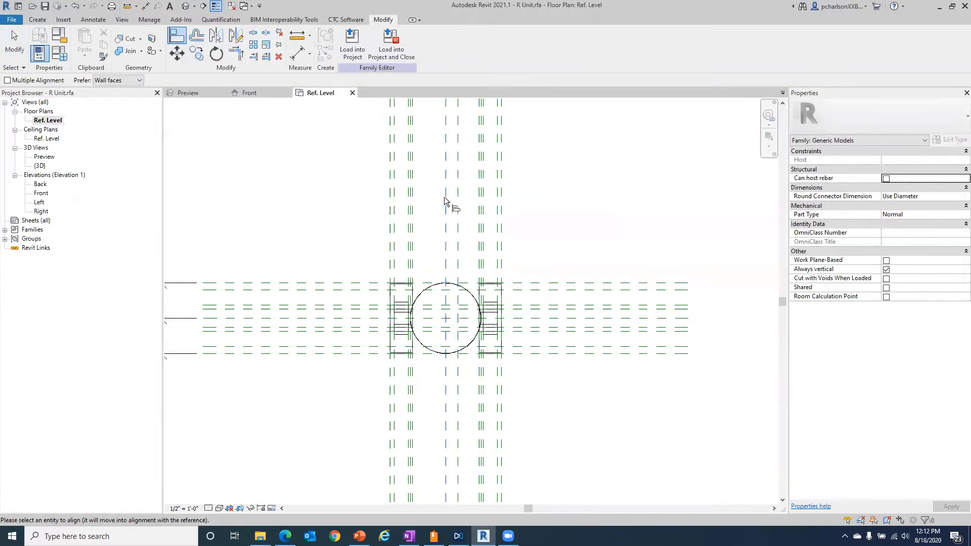
pyautogui.click(447, 299)
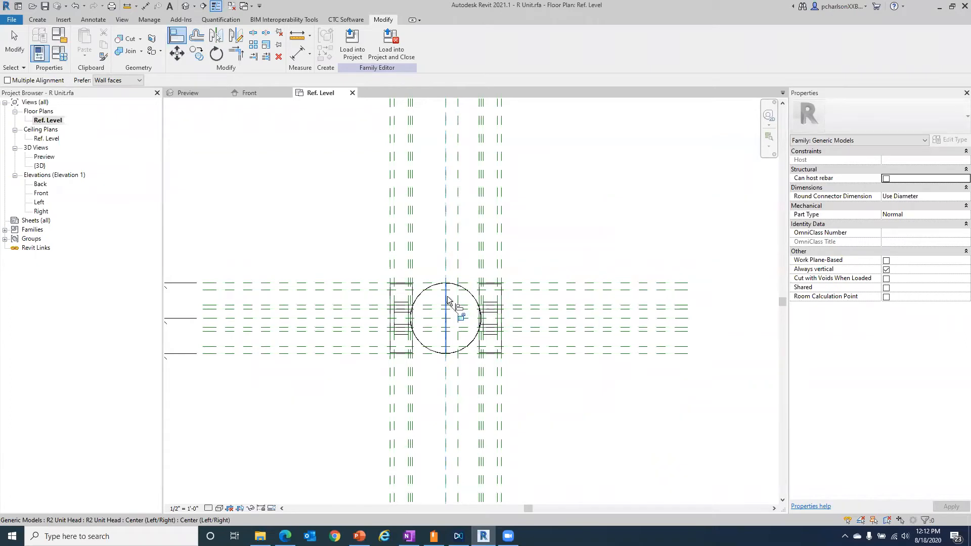
pyautogui.click(461, 318)
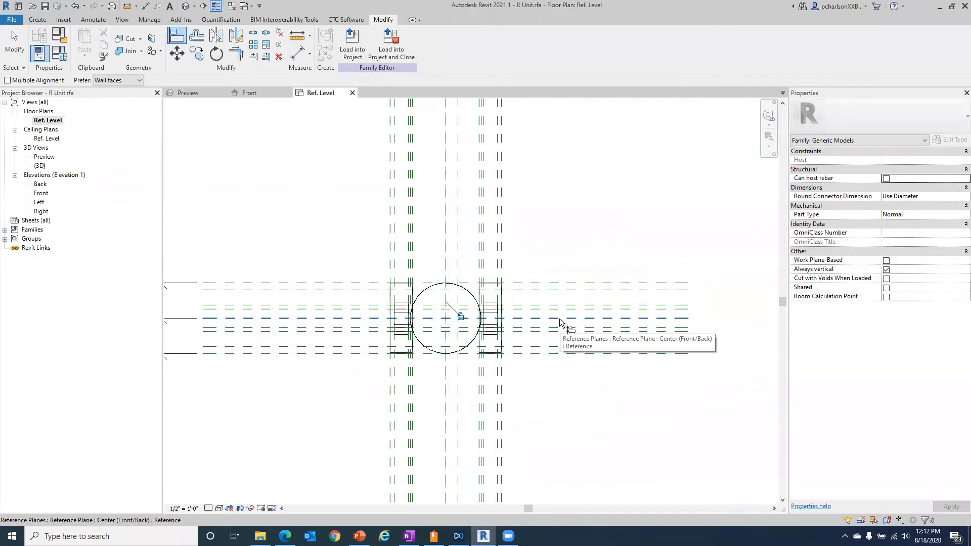
pyautogui.click(559, 317)
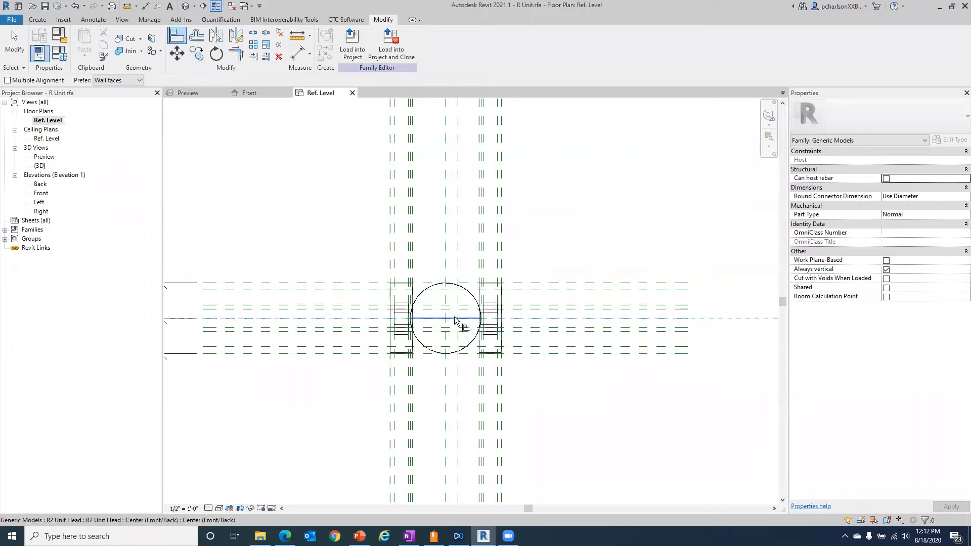
pyautogui.click(444, 331)
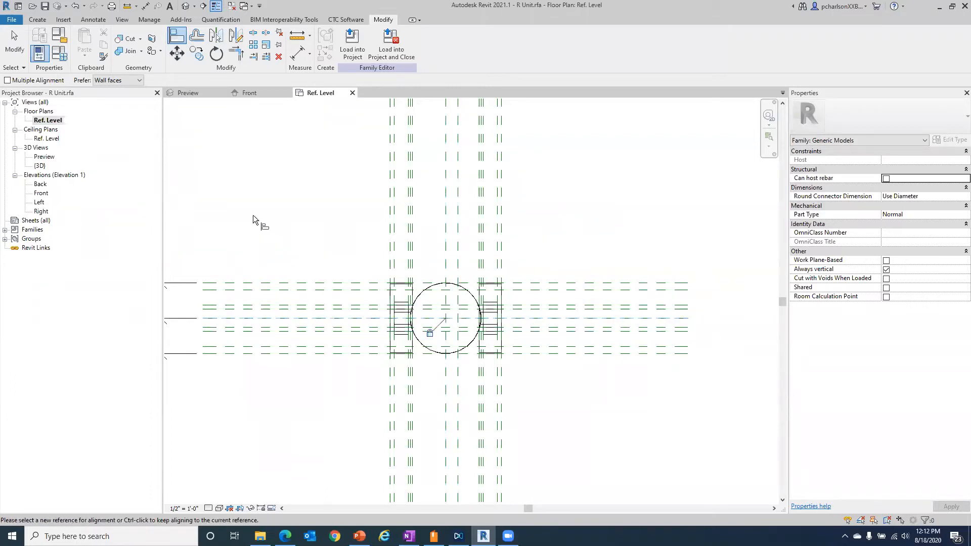
# In the Front elevation, align the base of the R2 Unit Head to the reference plane at the top of the body and lock it
pyautogui.doubleClick(41, 193)
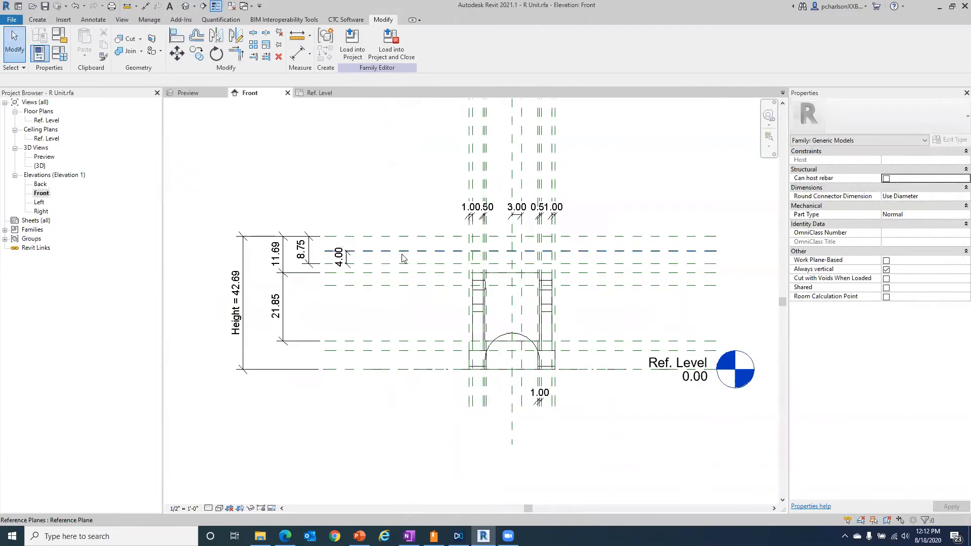
pyautogui.scroll(1, 614, 303)
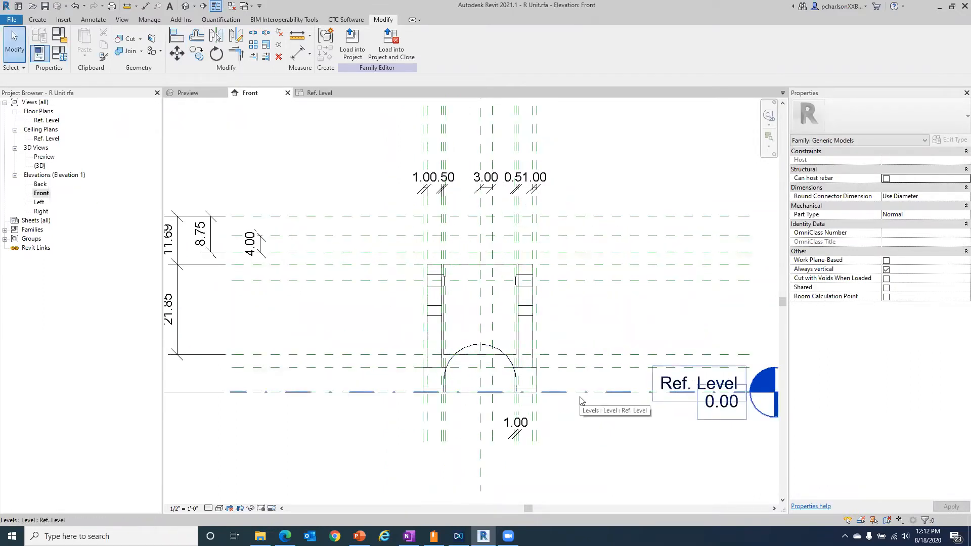
pyautogui.click(176, 37)
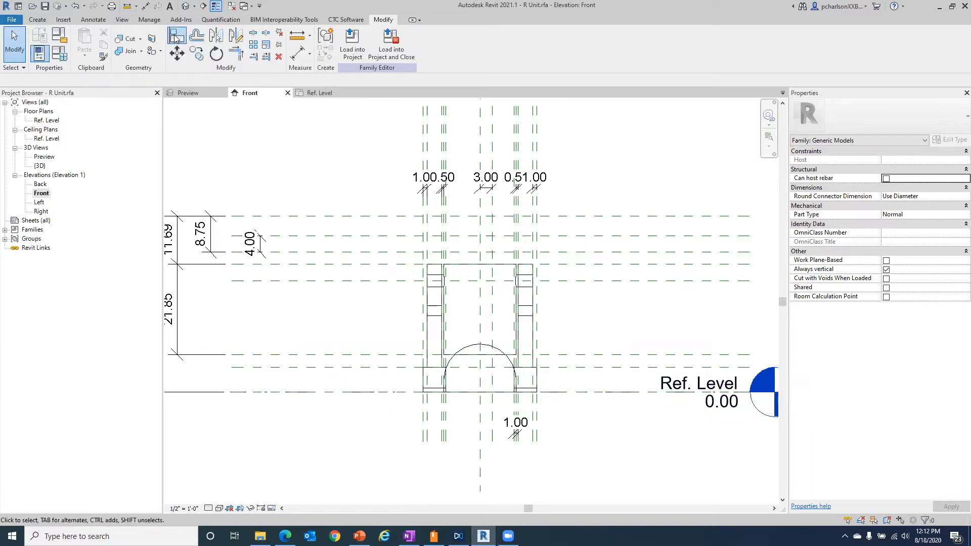
pyautogui.click(577, 263)
pyautogui.click(500, 354)
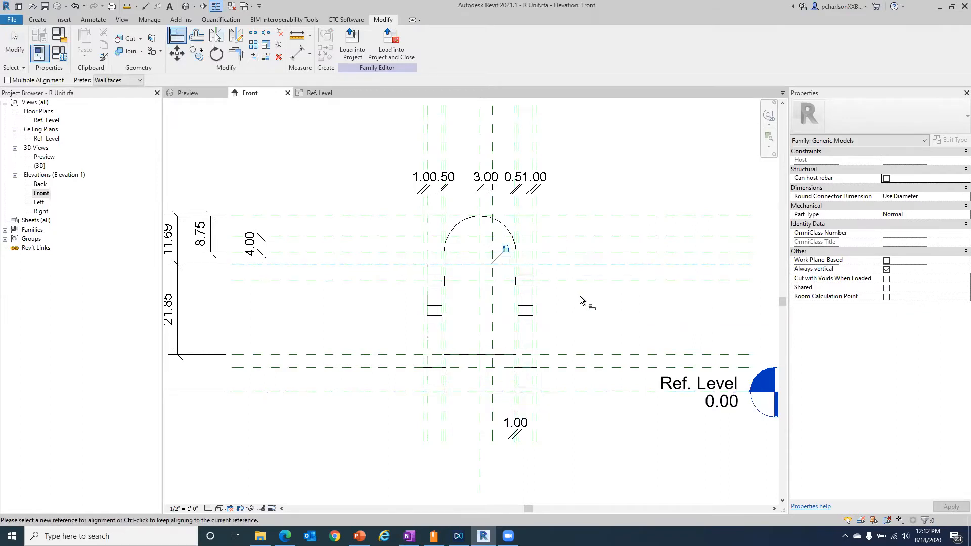
pyautogui.press('Escape')
pyautogui.press('Escape')
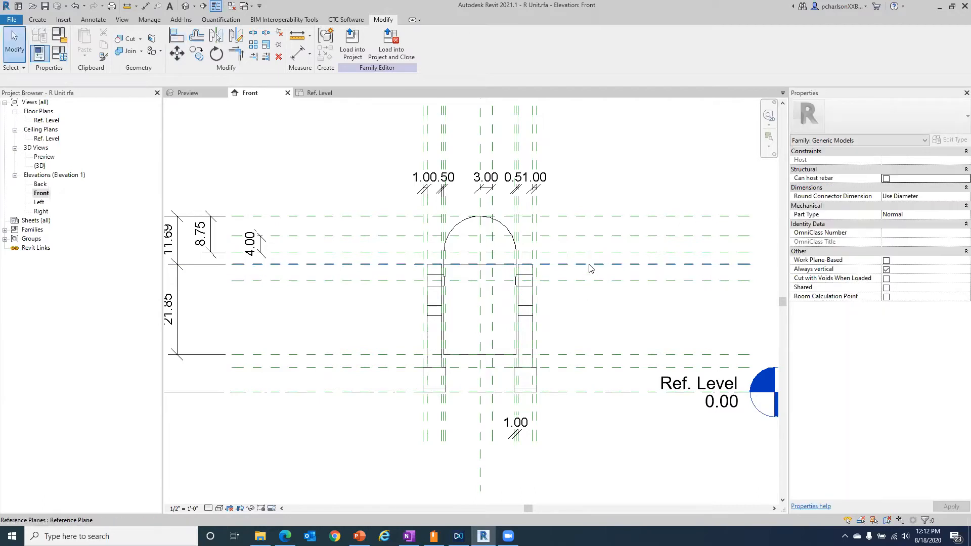
# Name the reference plane at the top of the body "Bottom of Head"
pyautogui.click(682, 264)
pyautogui.click(730, 269)
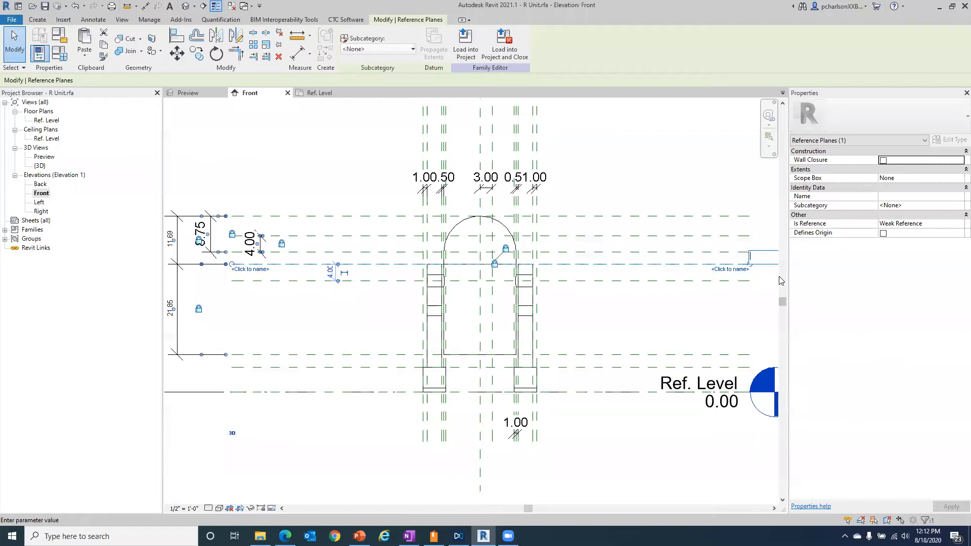
pyautogui.write('B0')
pyautogui.press('BackSpace')
pyautogui.write('ottom of Head')
pyautogui.press('Return')
pyautogui.click(577, 139)
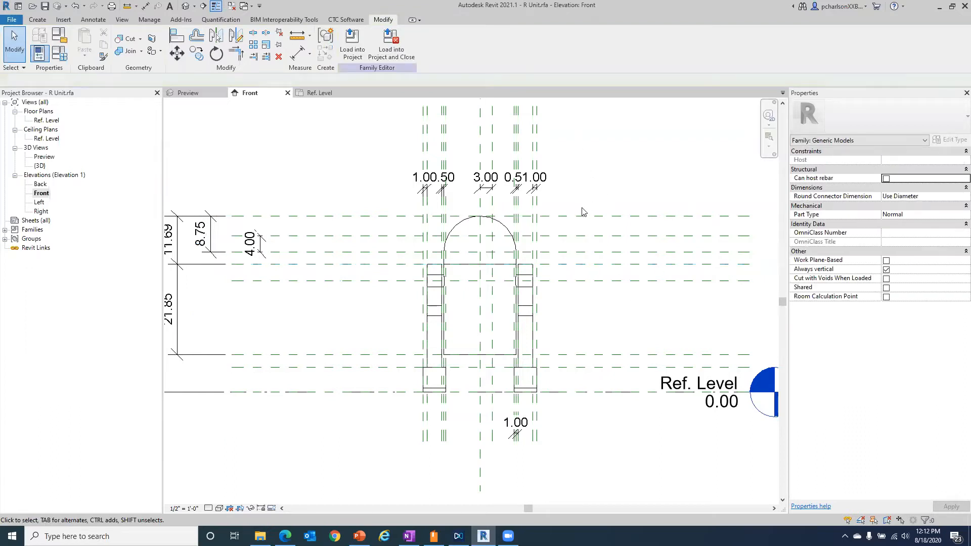
pyautogui.click(499, 225)
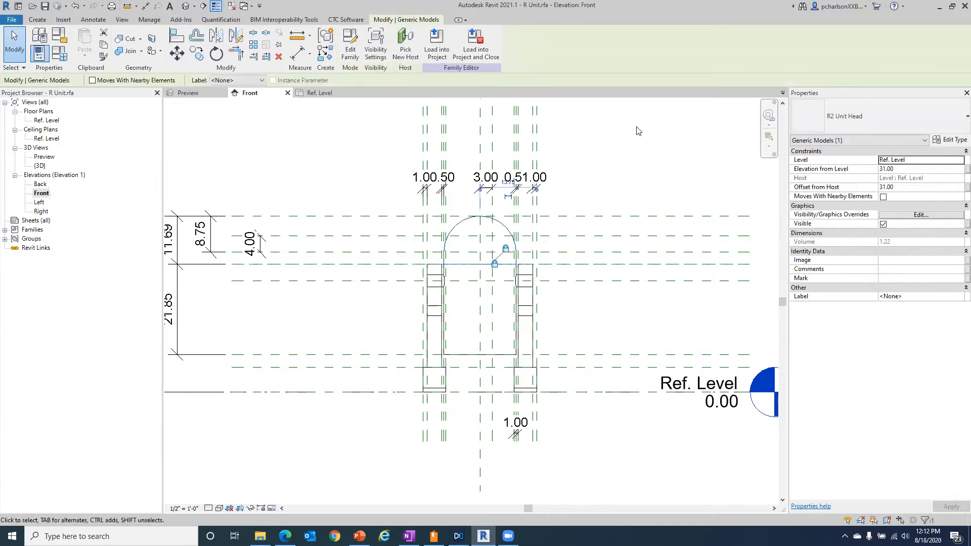
pyautogui.click(622, 152)
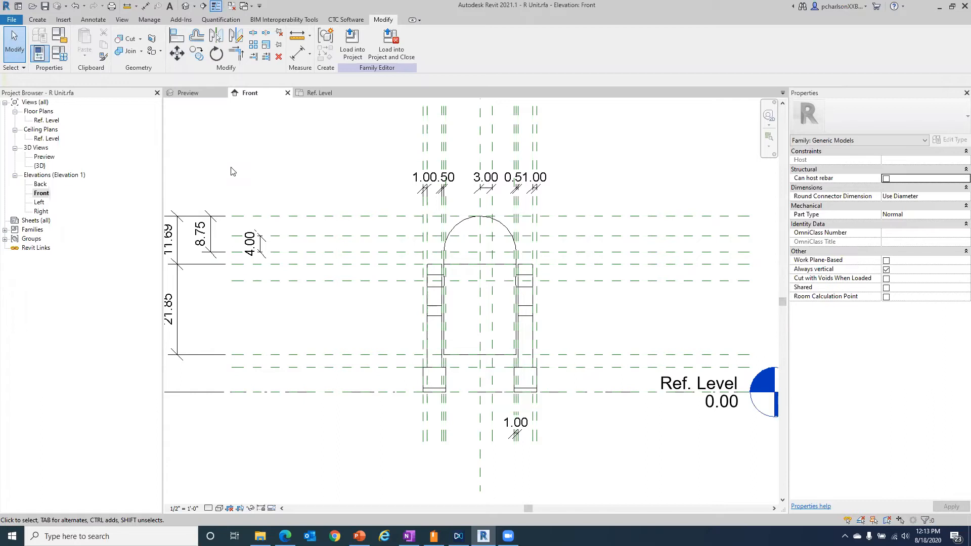
# Create a new family type named "R2" in the R Unit family
pyautogui.click(60, 56)
pyautogui.moveTo(379, 129); pyautogui.dragTo(160, 55)
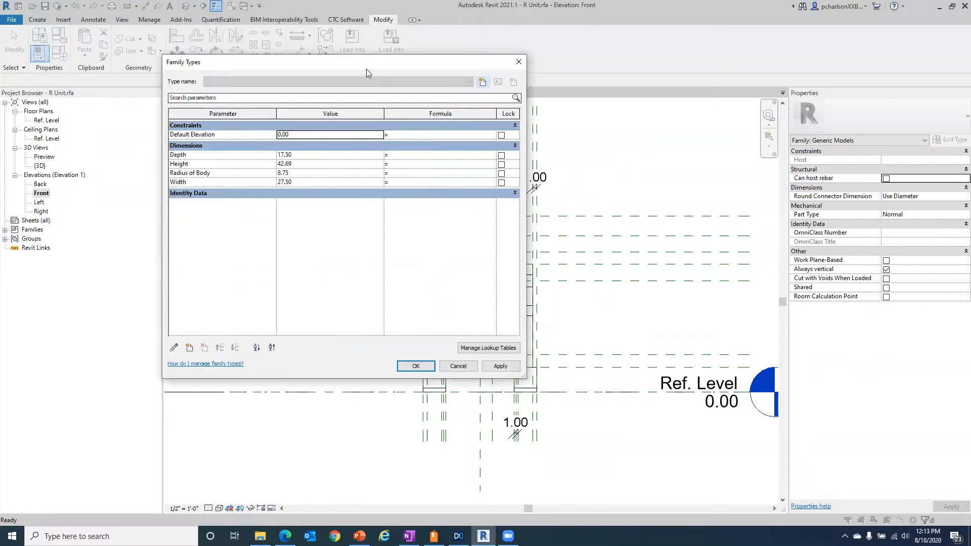
pyautogui.click(349, 192)
pyautogui.click(348, 192)
pyautogui.click(348, 192)
pyautogui.click(483, 82)
pyautogui.write('R2')
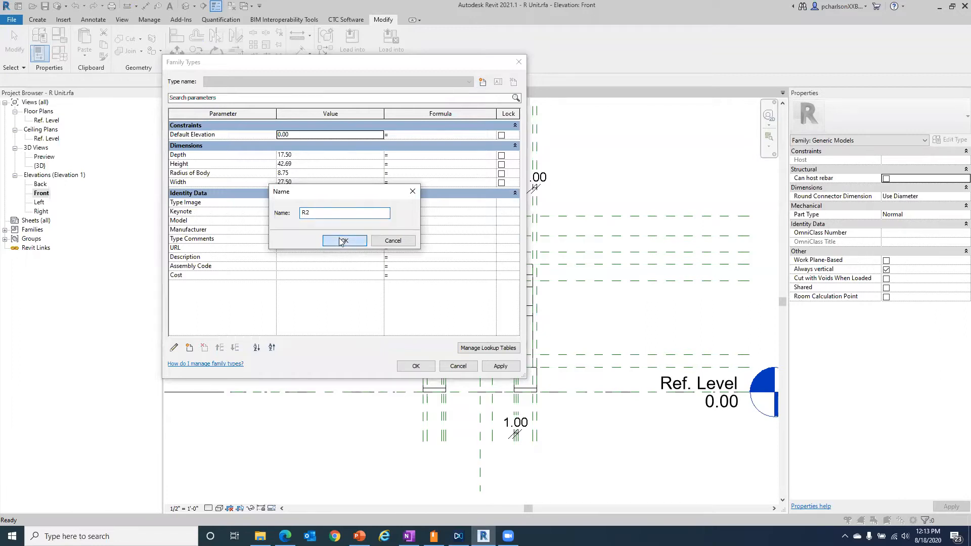
pyautogui.click(342, 240)
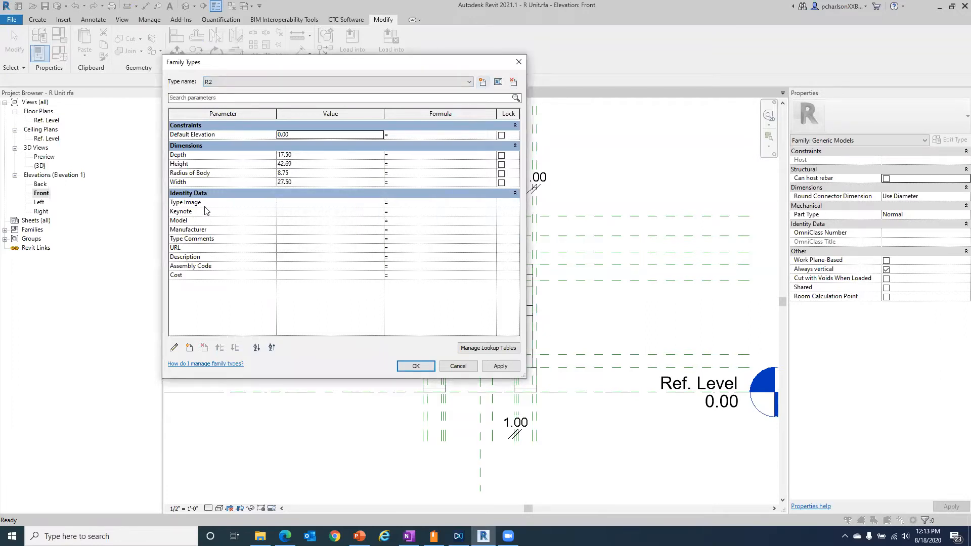
# Add a Yes/No family parameter named "R2 Head" as a type parameter grouped under Other
pyautogui.click(190, 348)
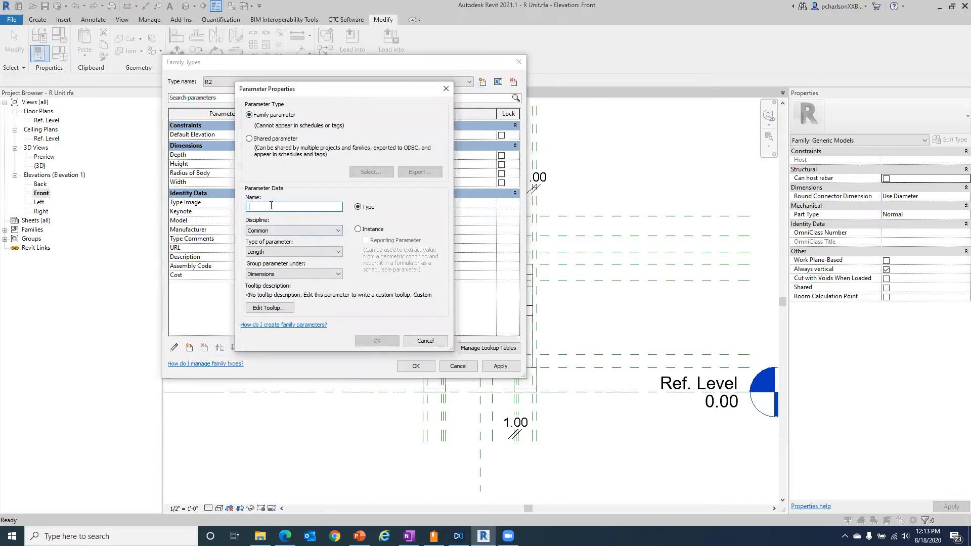
pyautogui.write('R')
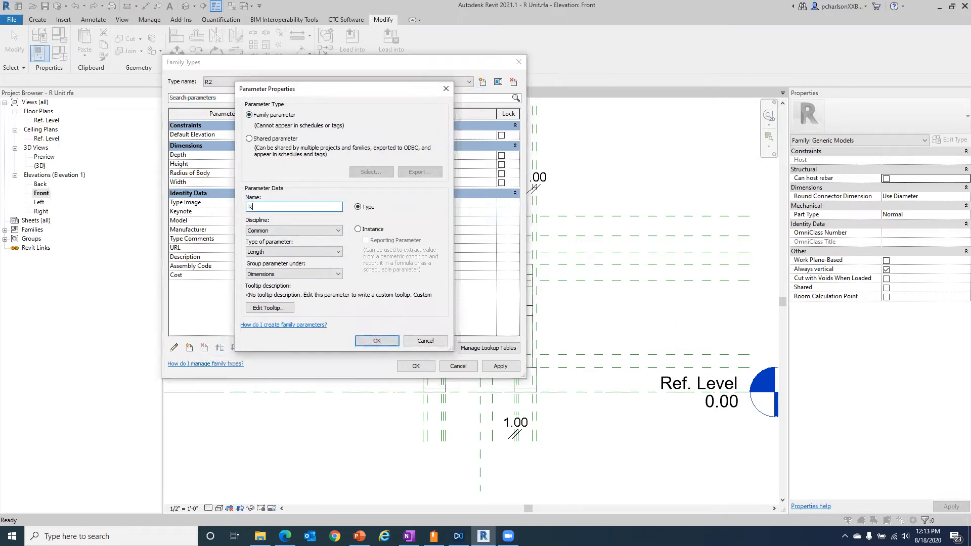
pyautogui.write('2 Head')
pyautogui.click(272, 252)
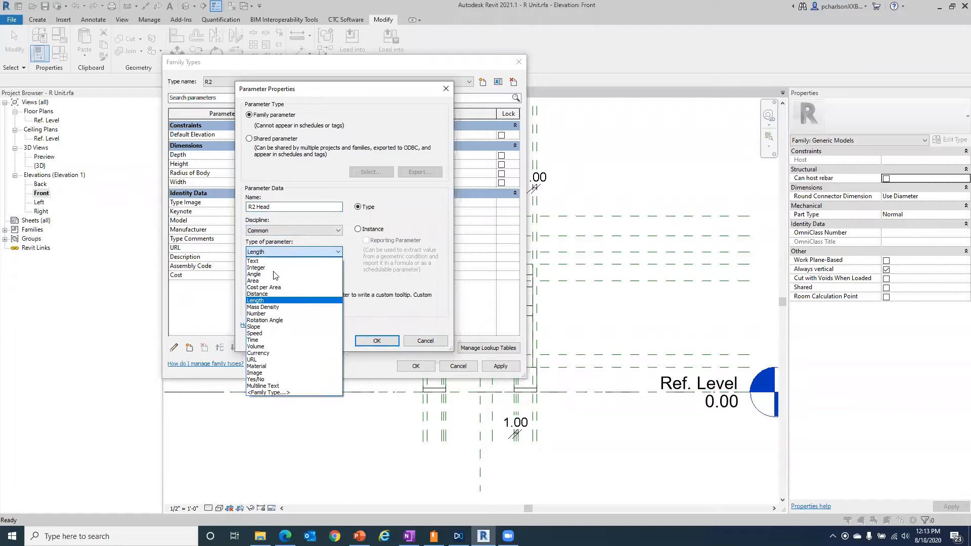
pyautogui.click(271, 380)
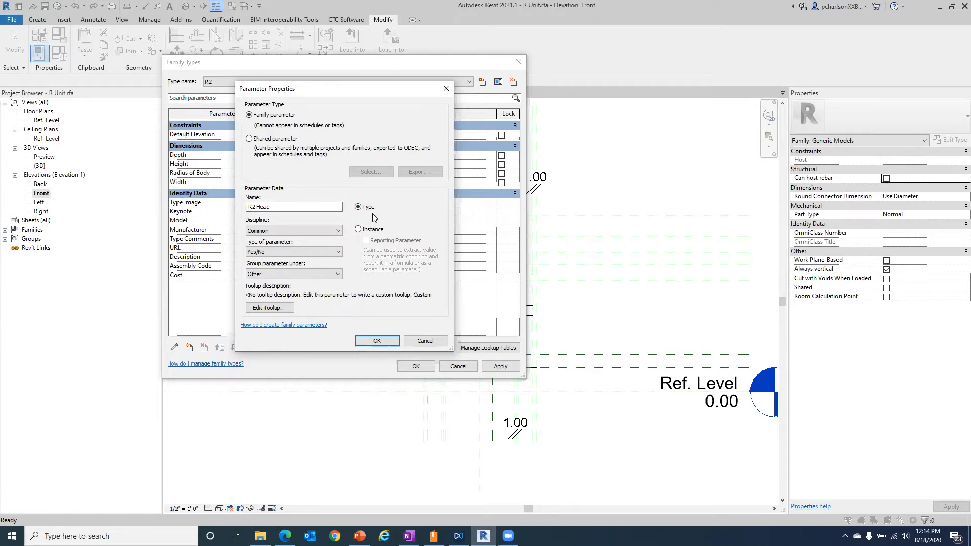
pyautogui.click(377, 340)
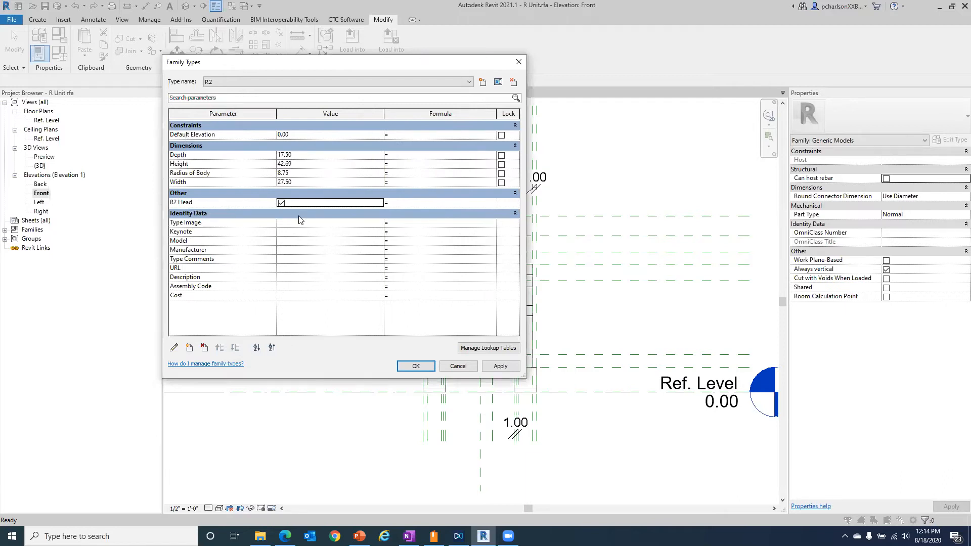
pyautogui.click(410, 366)
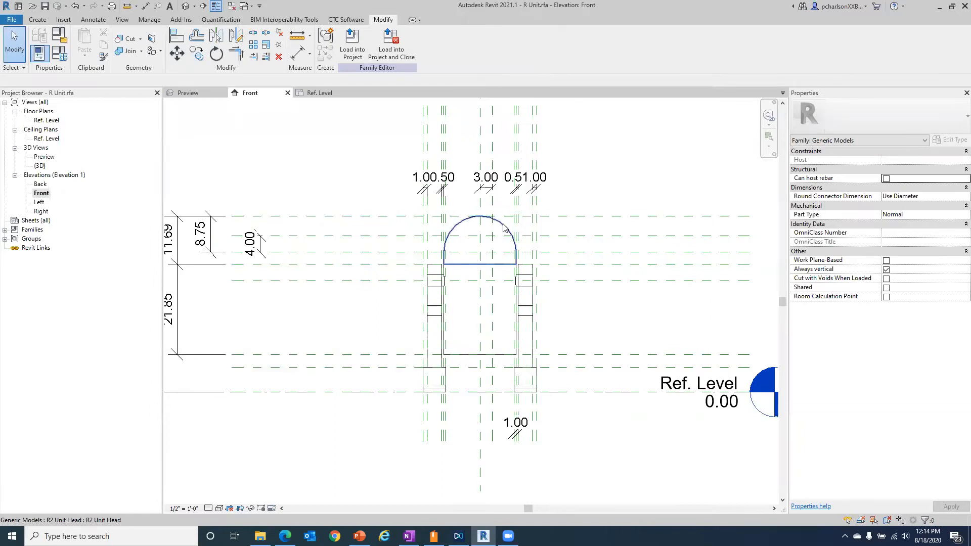
# Associate the Visible property of the R2 Unit Head on the body with the R2 Head parameter
pyautogui.click(505, 229)
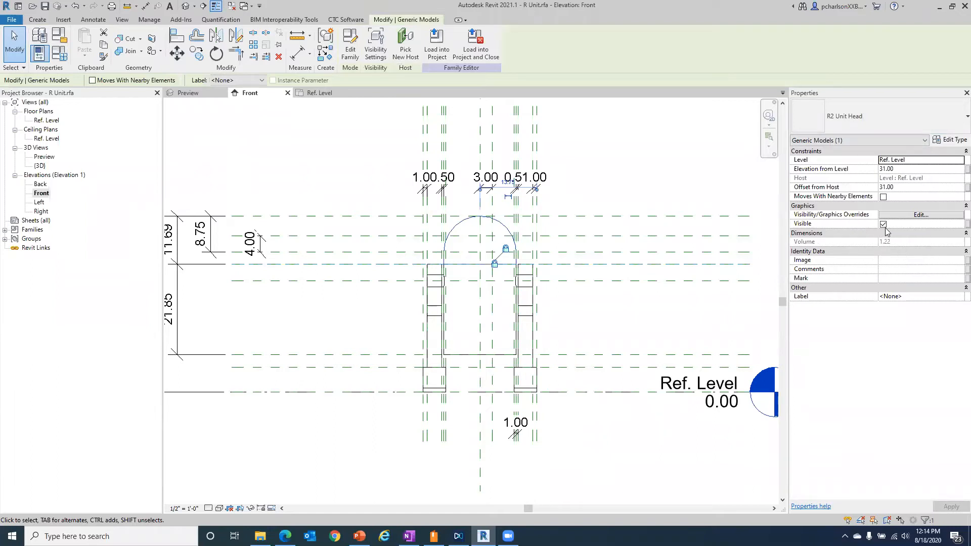
pyautogui.click(966, 224)
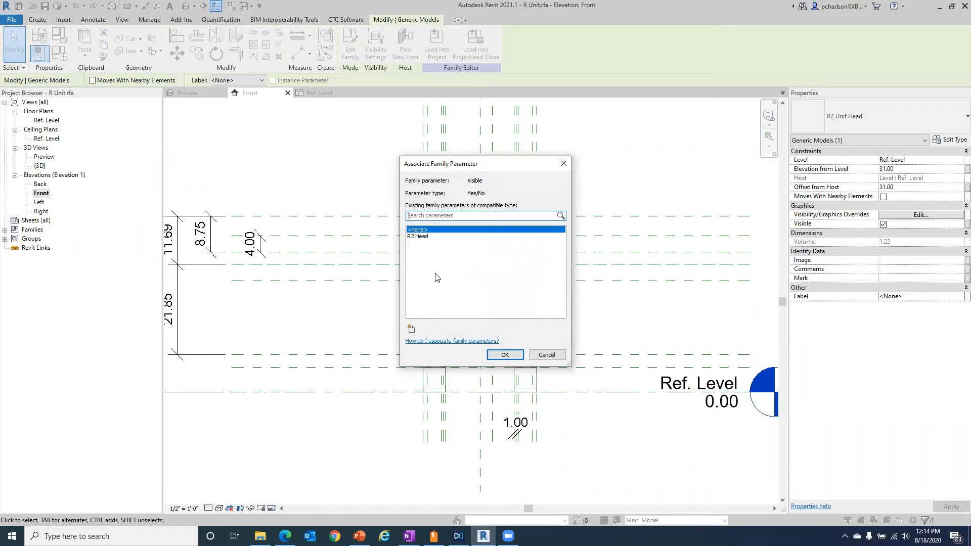
pyautogui.click(427, 238)
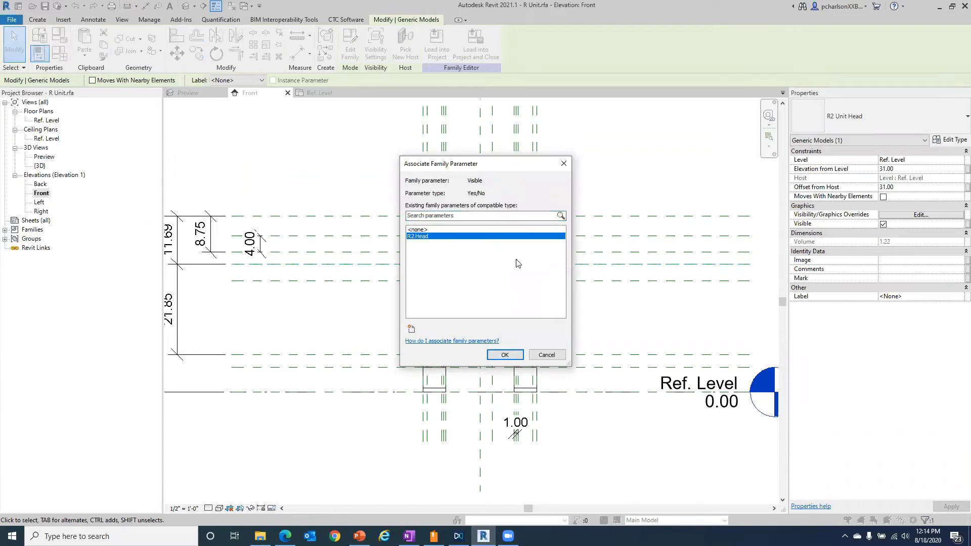
pyautogui.click(511, 357)
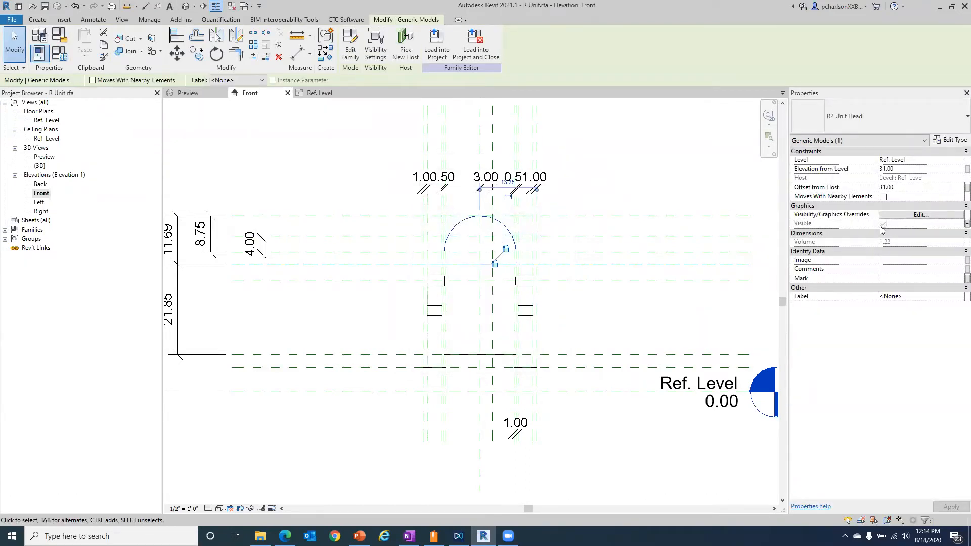
pyautogui.click(594, 168)
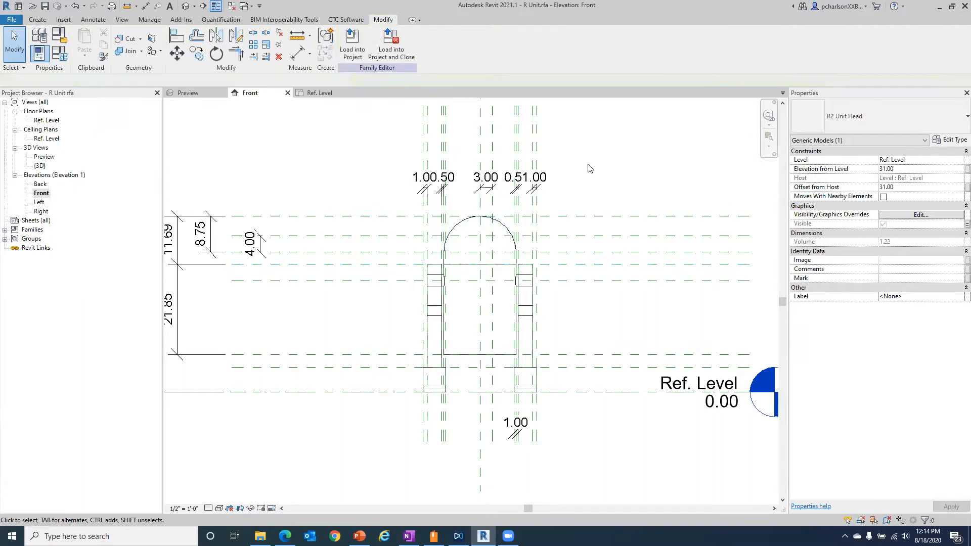
# Switch off the R2 Head parameter for the R2 type and turn on Preview Visibility in the Front elevation
pyautogui.click(59, 54)
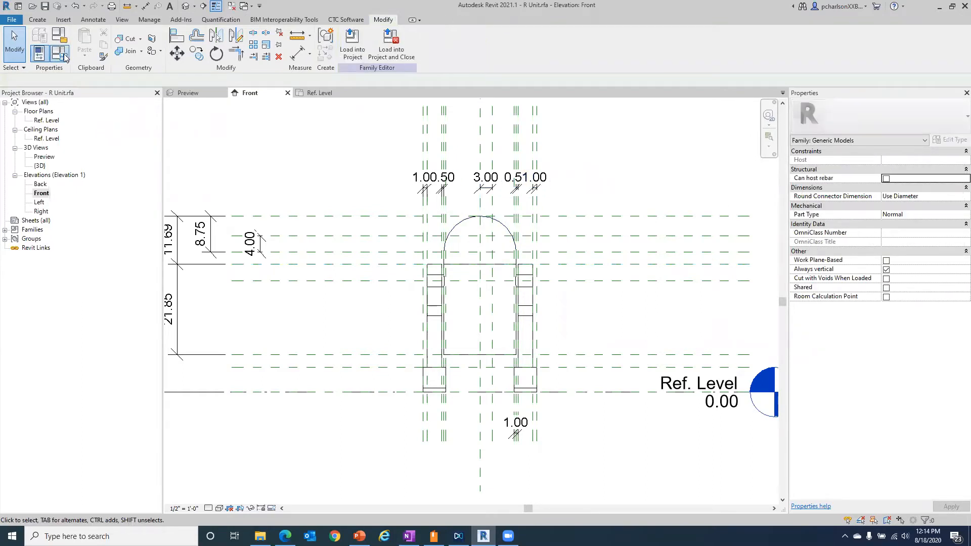
pyautogui.click(281, 203)
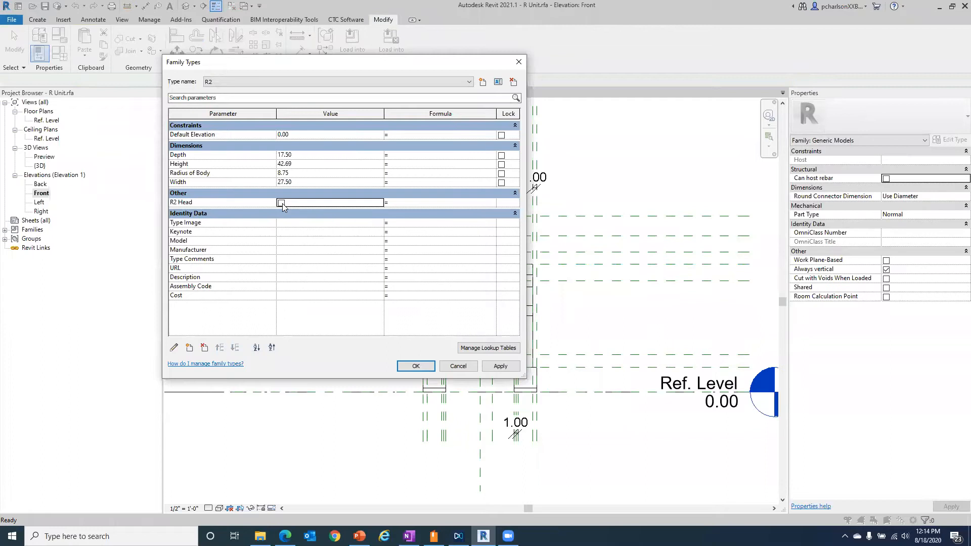
pyautogui.click(423, 365)
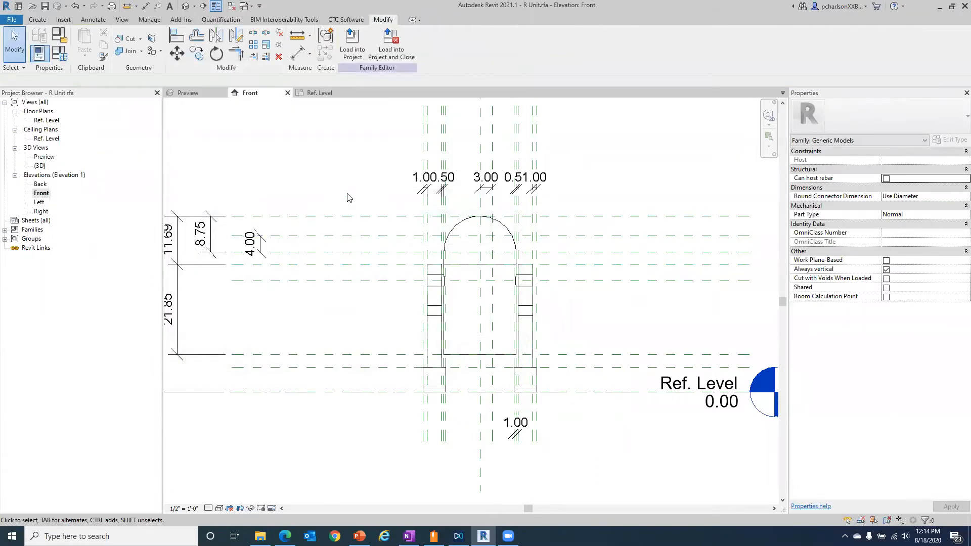
pyautogui.click(269, 509)
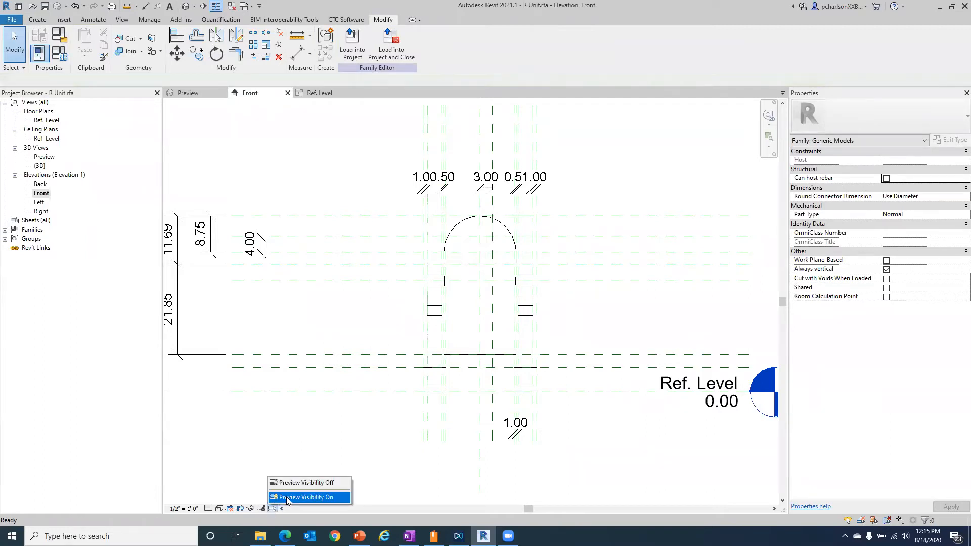
pyautogui.click(287, 498)
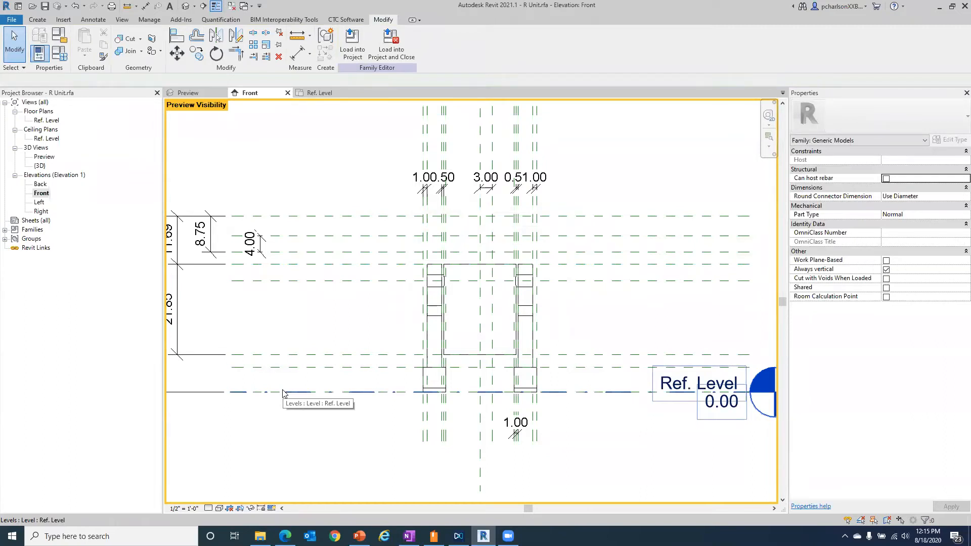
# Turn off Preview Visibility in the Front elevation and switch the R2 Head parameter back on for the R2 type
pyautogui.click(272, 508)
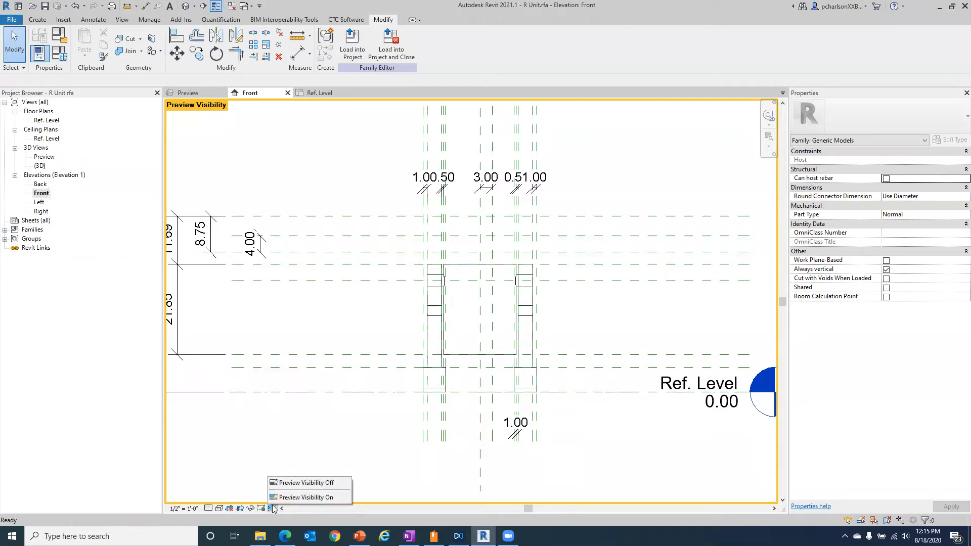
pyautogui.click(296, 483)
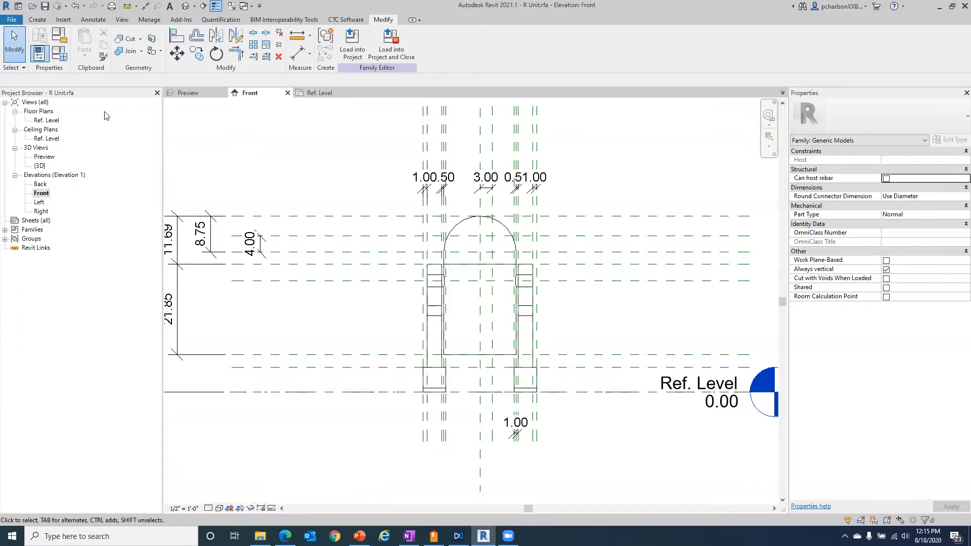
pyautogui.click(59, 53)
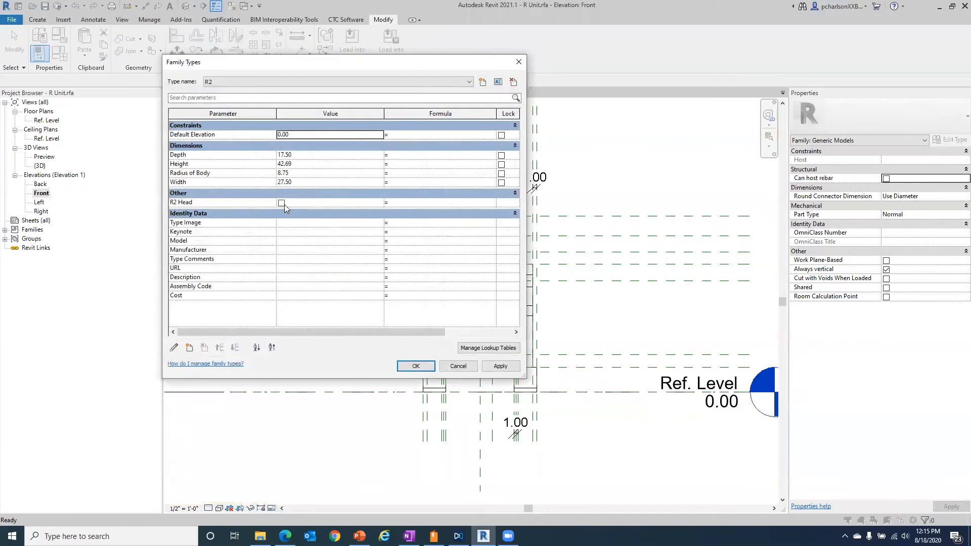
pyautogui.click(283, 203)
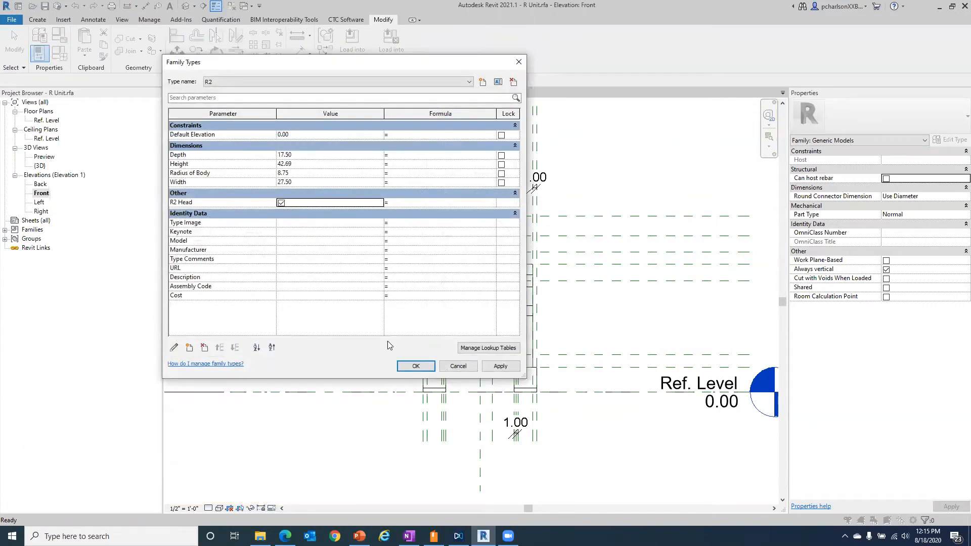
pyautogui.click(415, 366)
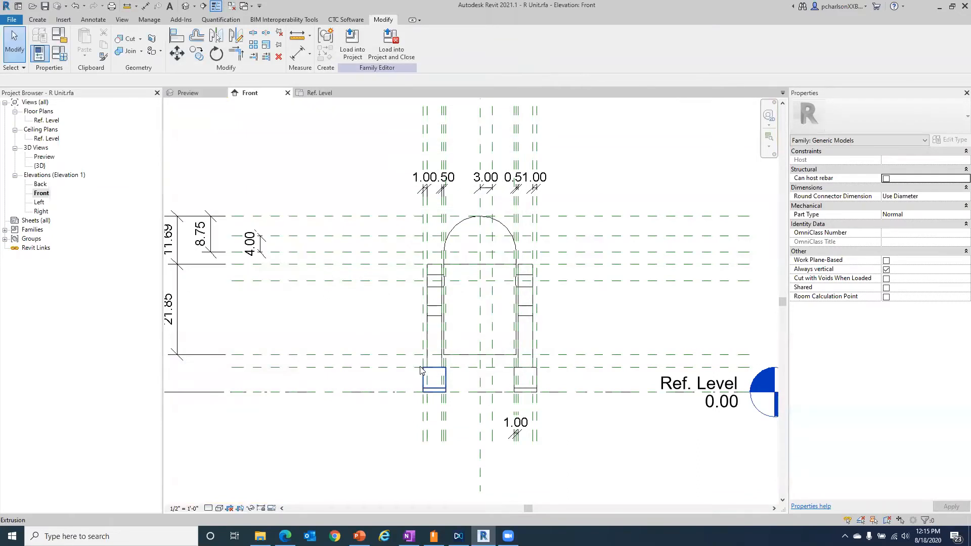
# Set the R2 type's R2 Head parameter to off
pyautogui.click(421, 369)
pyautogui.click(325, 202)
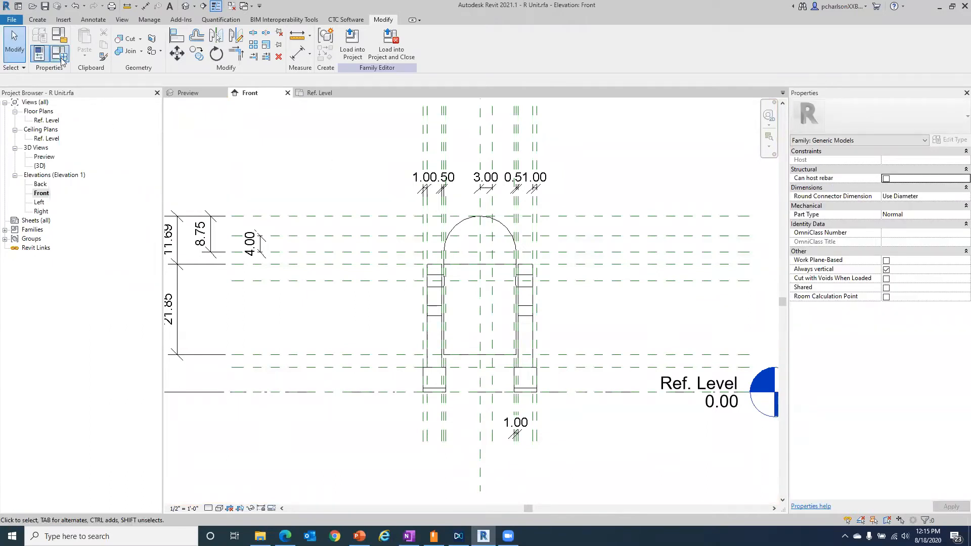
pyautogui.click(39, 52)
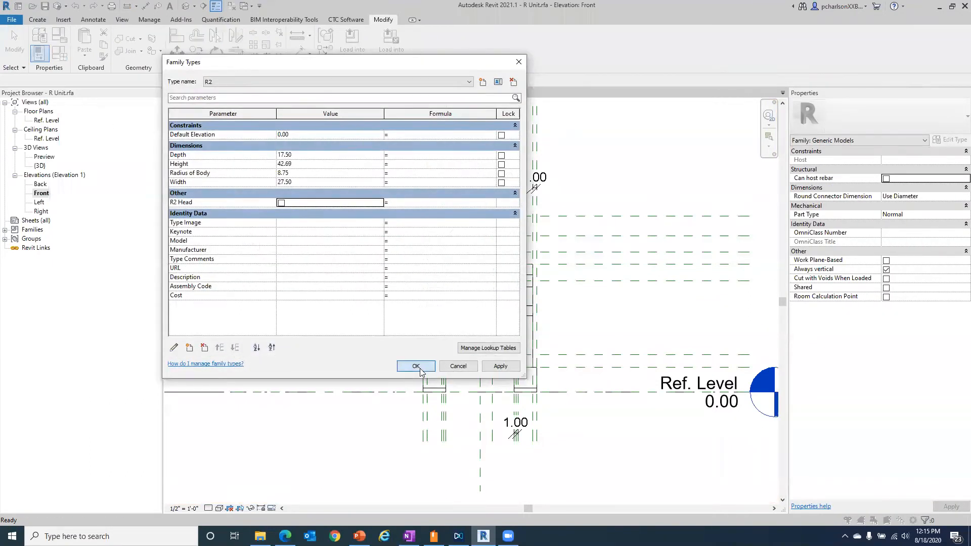
pyautogui.click(416, 366)
# In the Ref. Level floor plan, place an R4 Unit Head component where the body's two centre reference planes cross
pyautogui.doubleClick(47, 120)
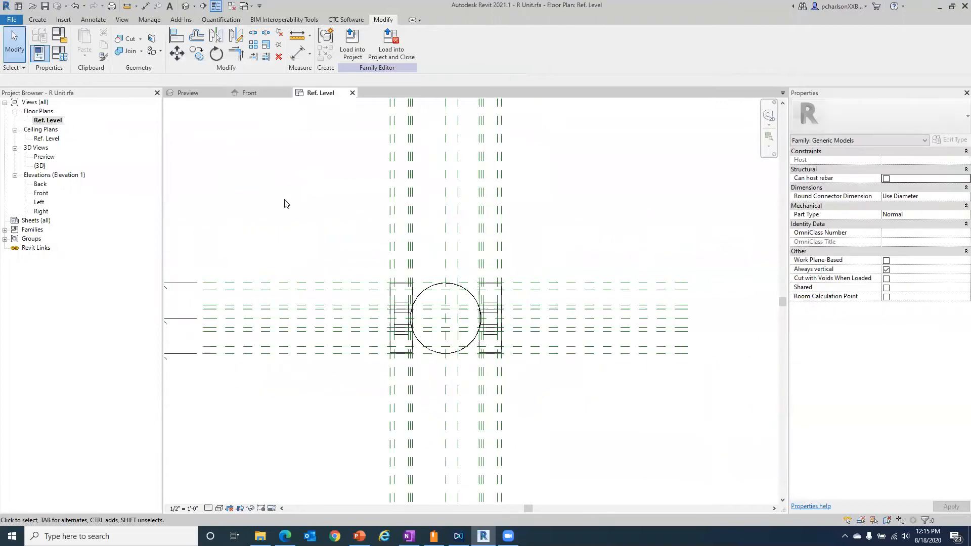
pyautogui.click(45, 19)
pyautogui.click(242, 40)
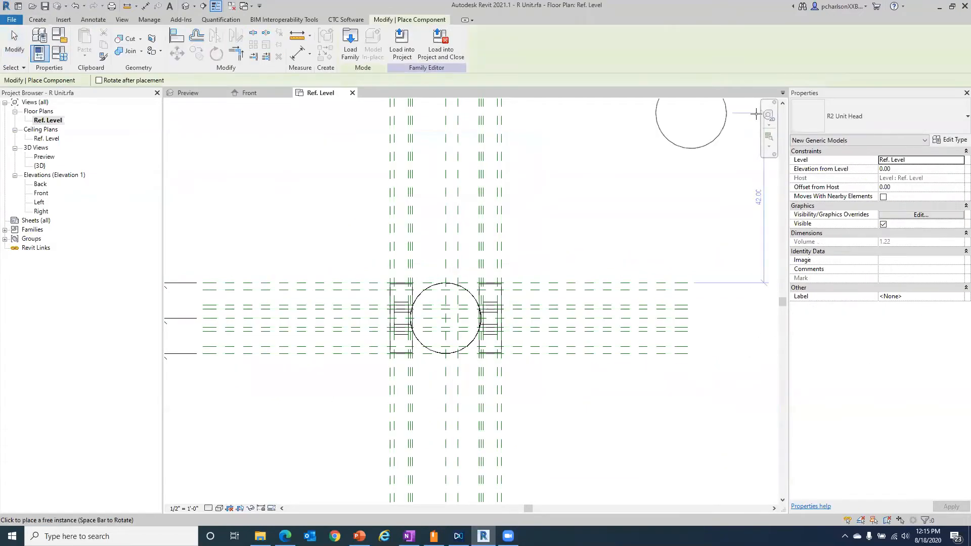
pyautogui.click(907, 110)
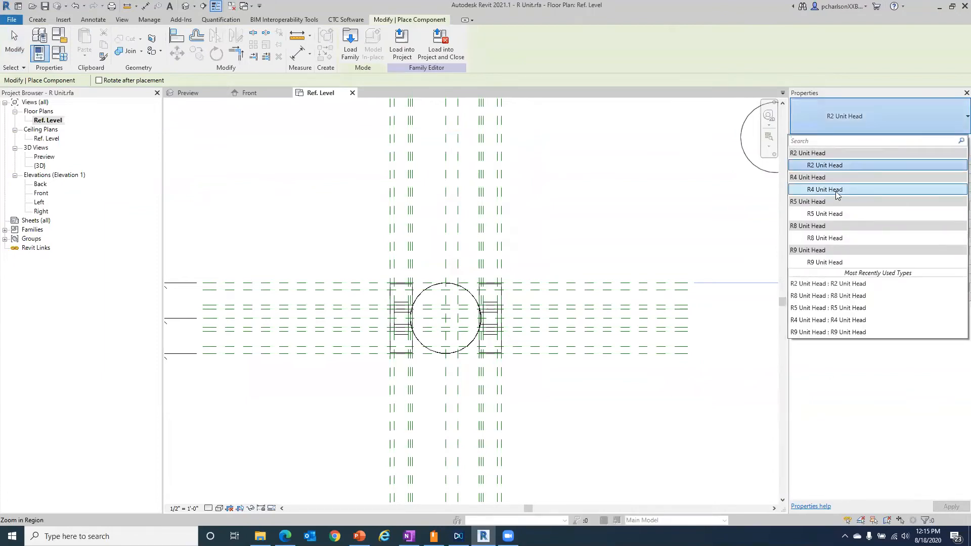
pyautogui.click(837, 190)
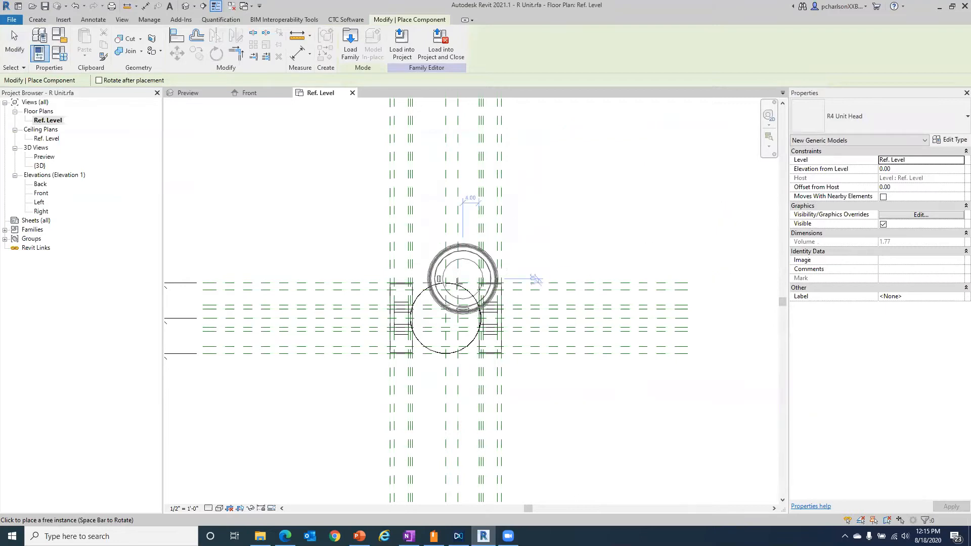
pyautogui.click(445, 317)
# Align the R4 Unit Head's centre planes to the body's two centre reference planes in plan and lock the alignment
pyautogui.press('a')
pyautogui.press('l')
pyautogui.click(445, 229)
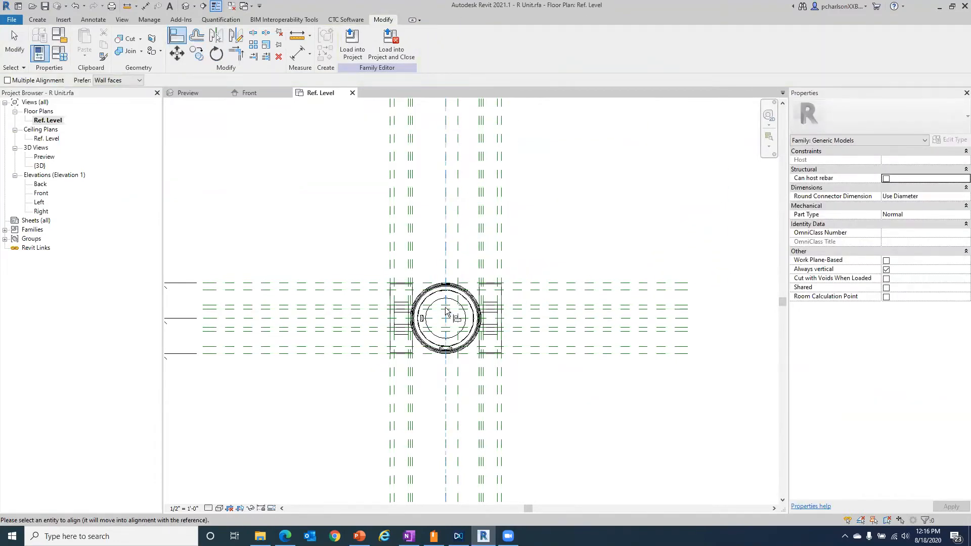
pyautogui.click(446, 304)
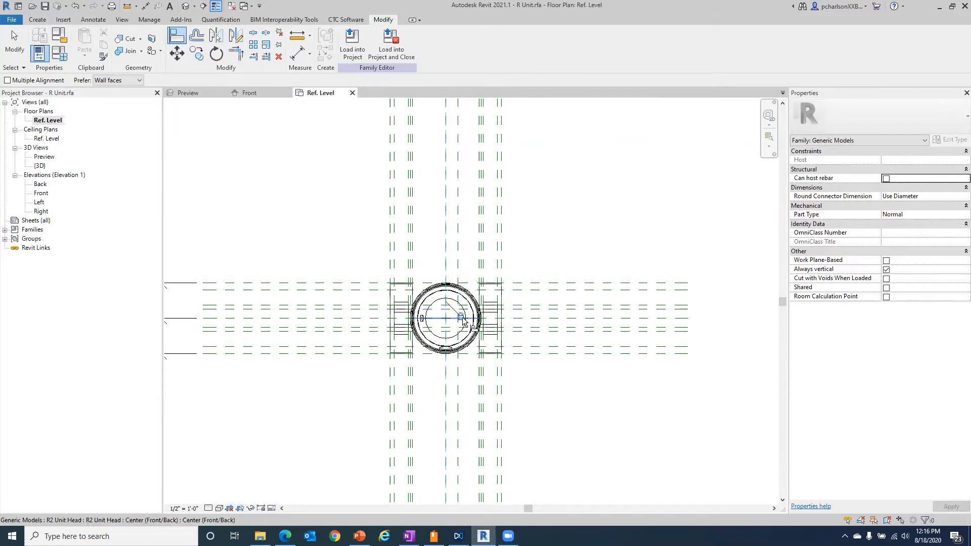
pyautogui.click(506, 318)
pyautogui.click(465, 321)
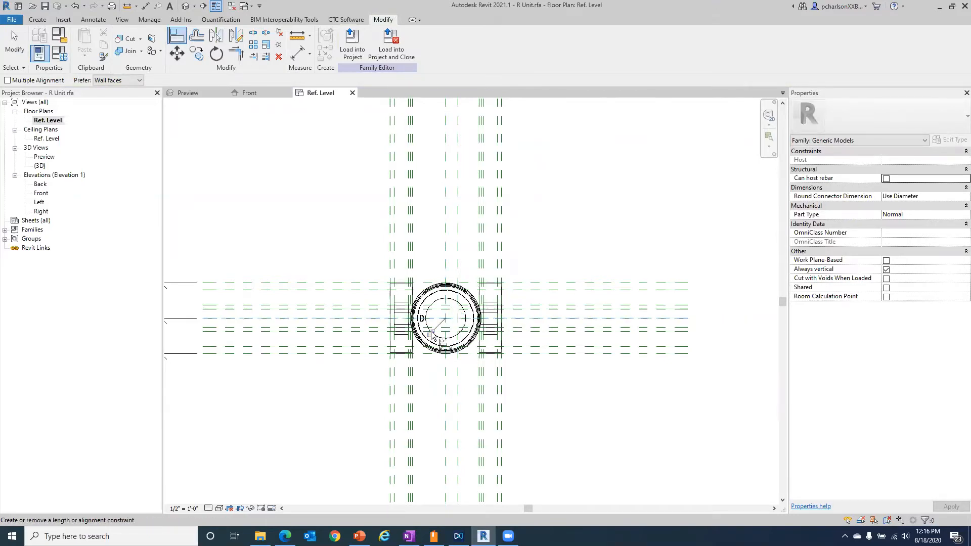
# In the Front elevation, align the base of the R4 Unit Head to the reference plane at the top of the legs and lock it
pyautogui.doubleClick(41, 193)
pyautogui.click(174, 40)
pyautogui.click(598, 265)
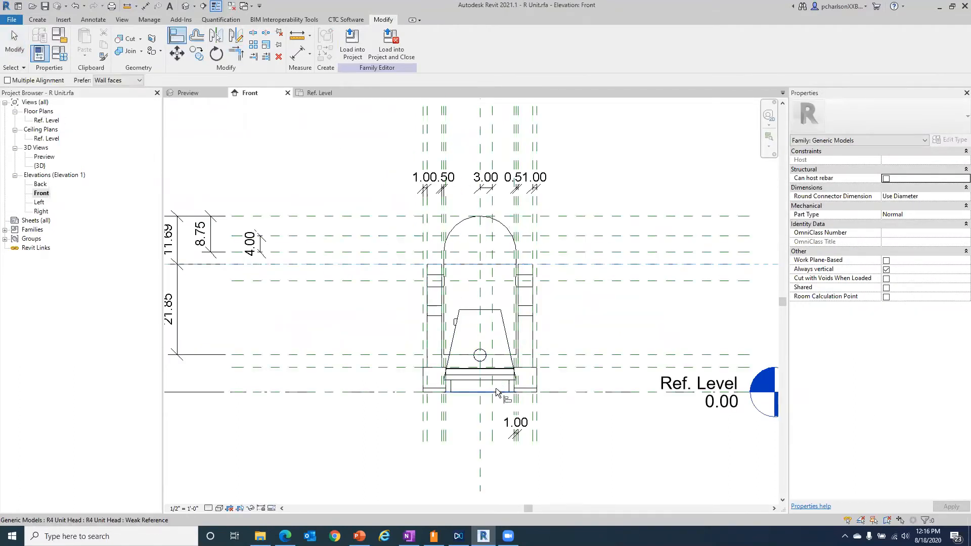
pyautogui.click(500, 392)
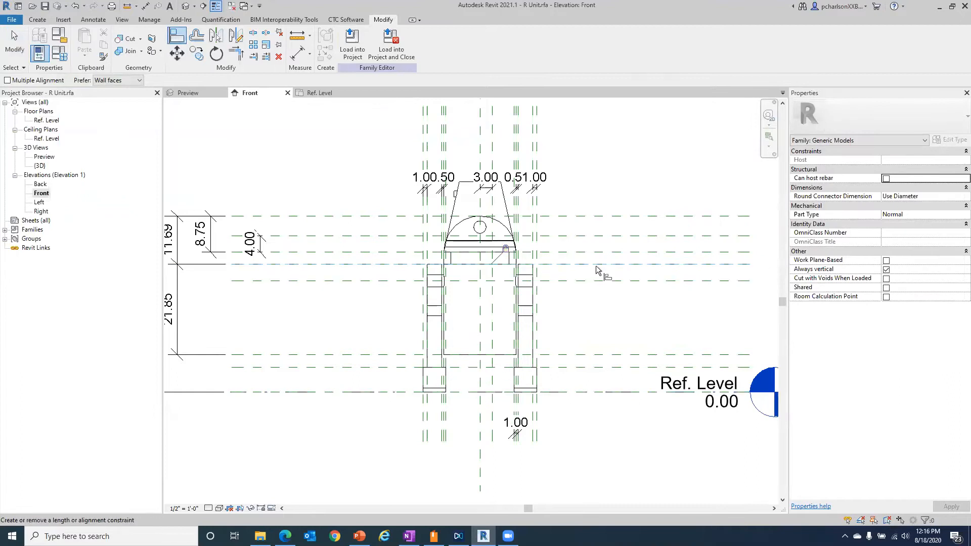
pyautogui.press('Escape')
pyautogui.press('Escape')
# Select the R4 Unit Head and add a Length type parameter named R4 Head
pyautogui.click(511, 207)
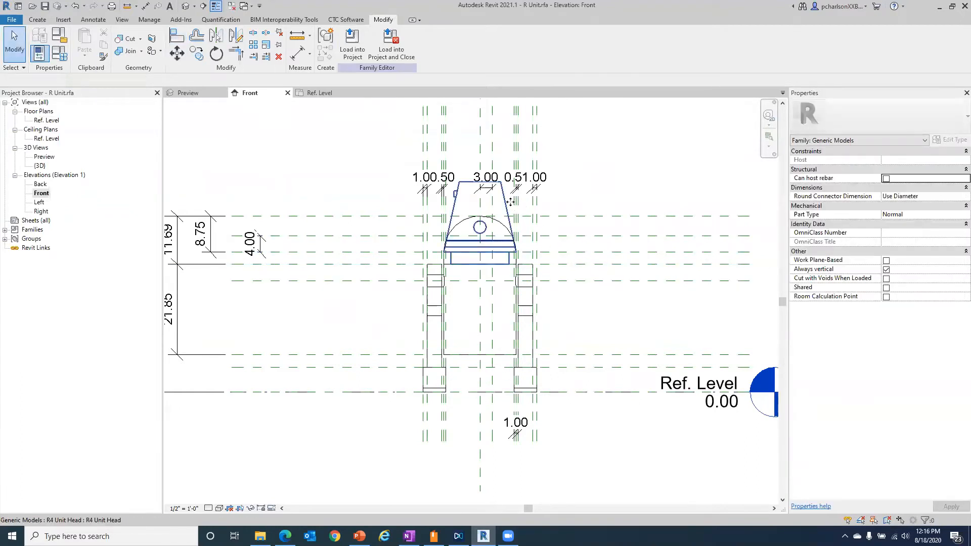
pyautogui.click(511, 206)
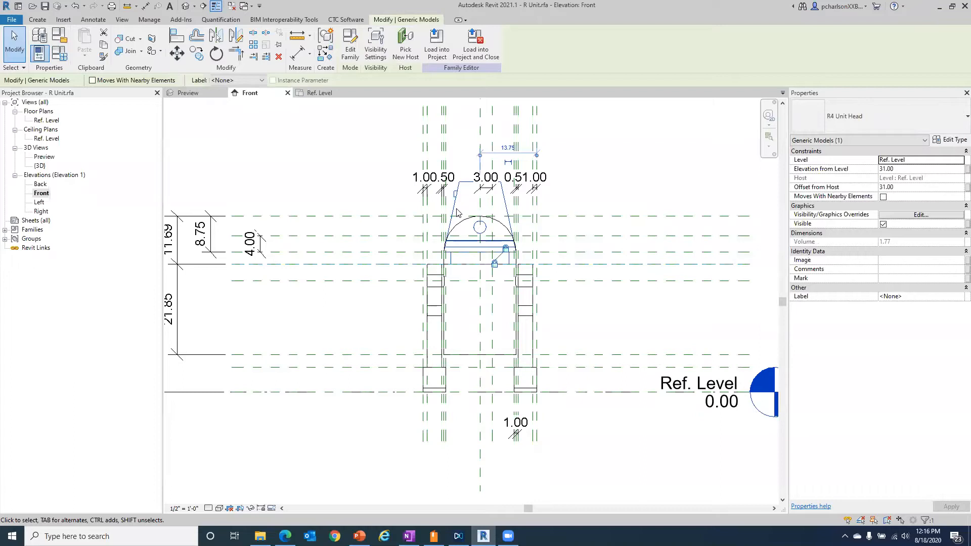
pyautogui.click(59, 53)
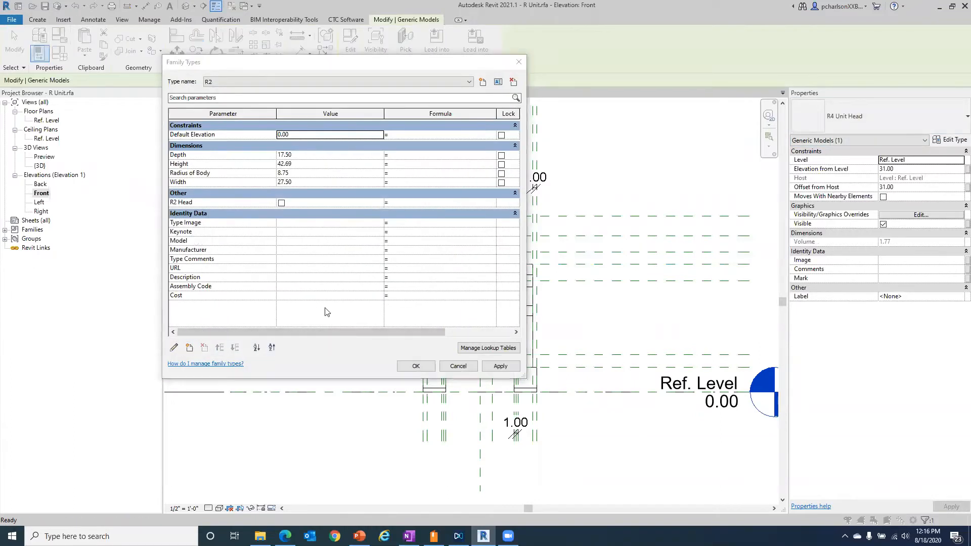
pyautogui.write('R4')
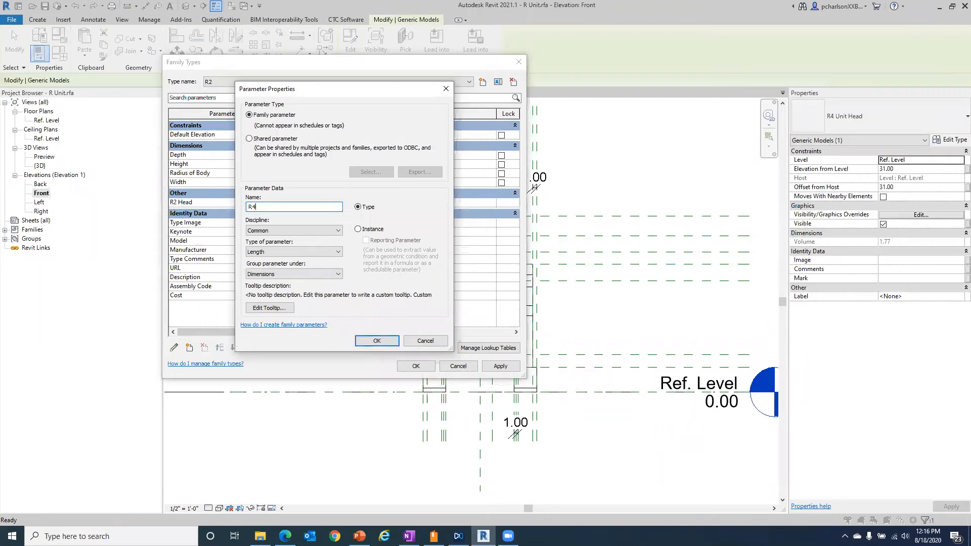
pyautogui.write(' Head')
pyautogui.click(374, 341)
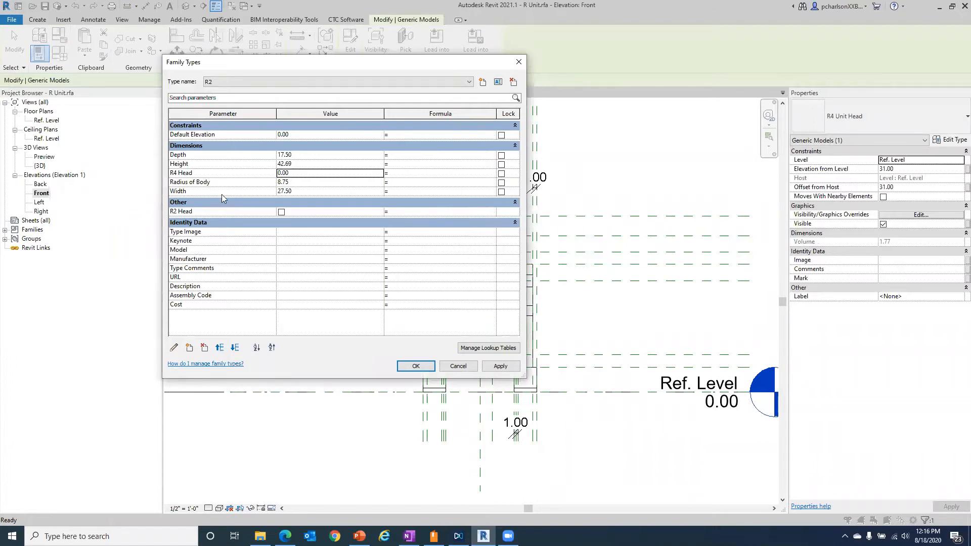
# Check the R4 Head parameter's type in its properties and delete the parameter
pyautogui.click(200, 173)
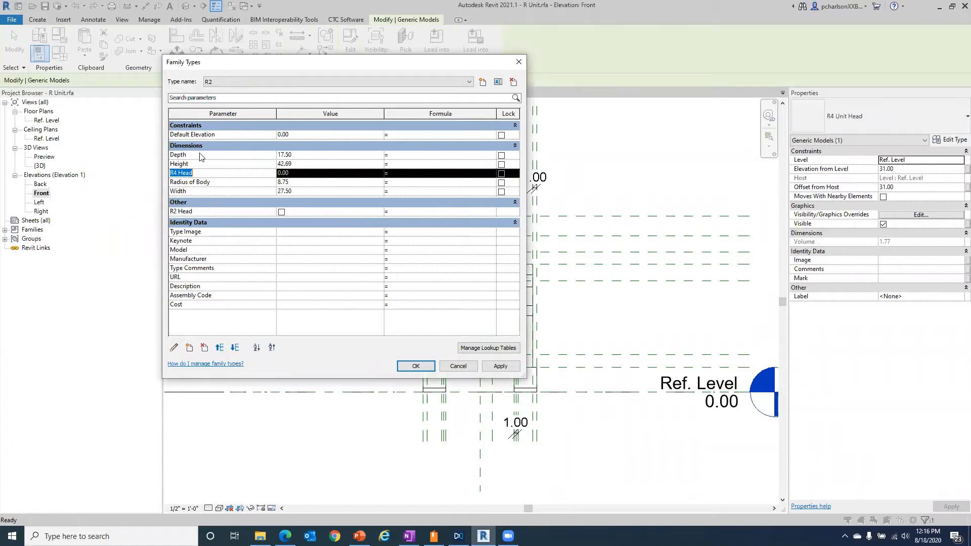
pyautogui.click(173, 348)
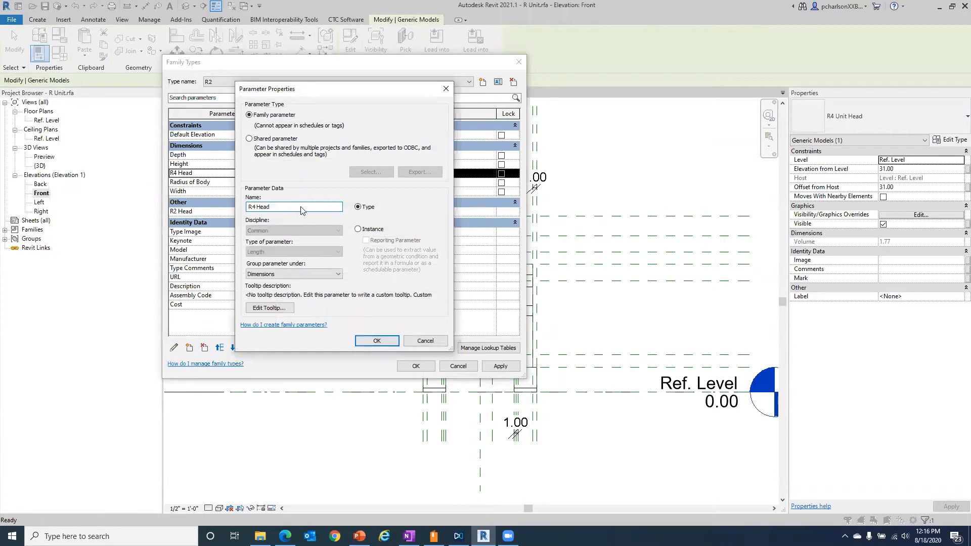
pyautogui.click(419, 341)
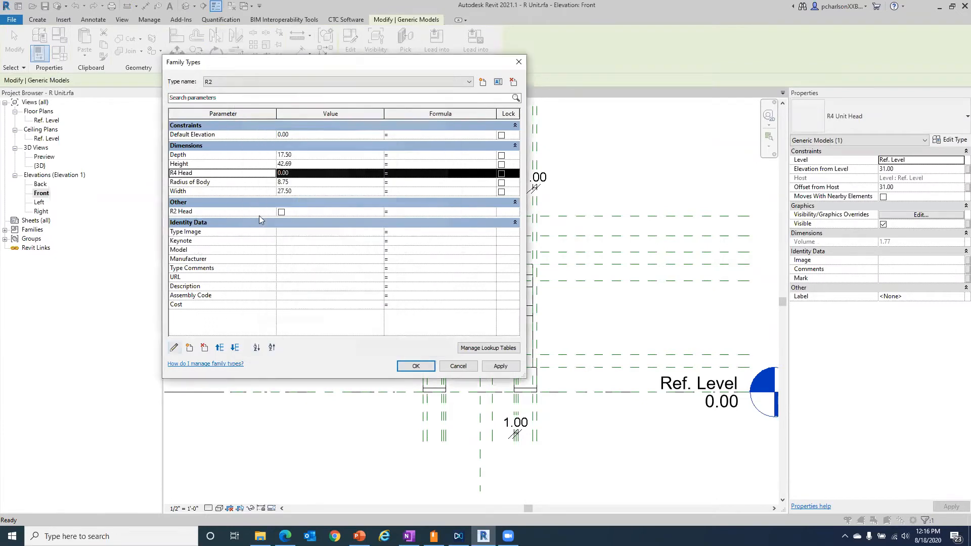
pyautogui.click(199, 165)
pyautogui.click(200, 172)
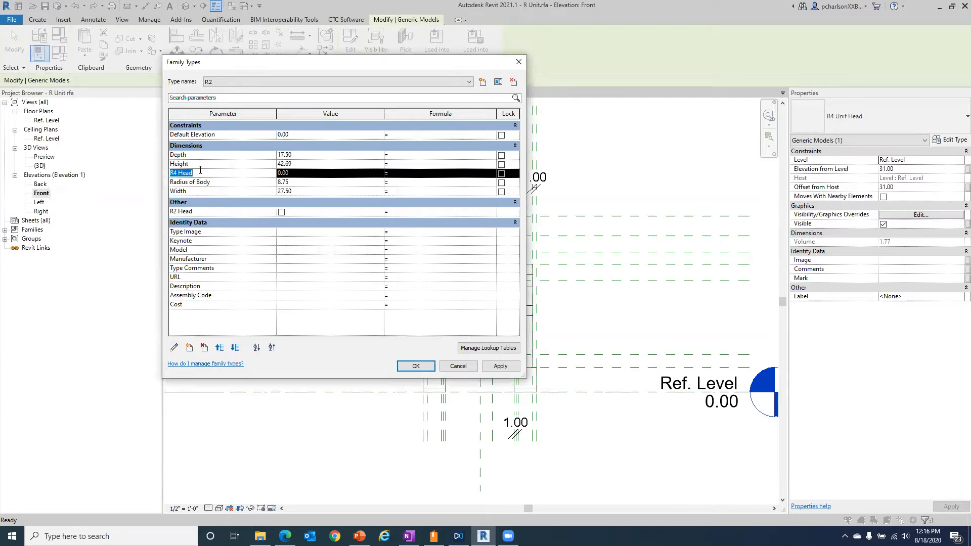
pyautogui.click(174, 347)
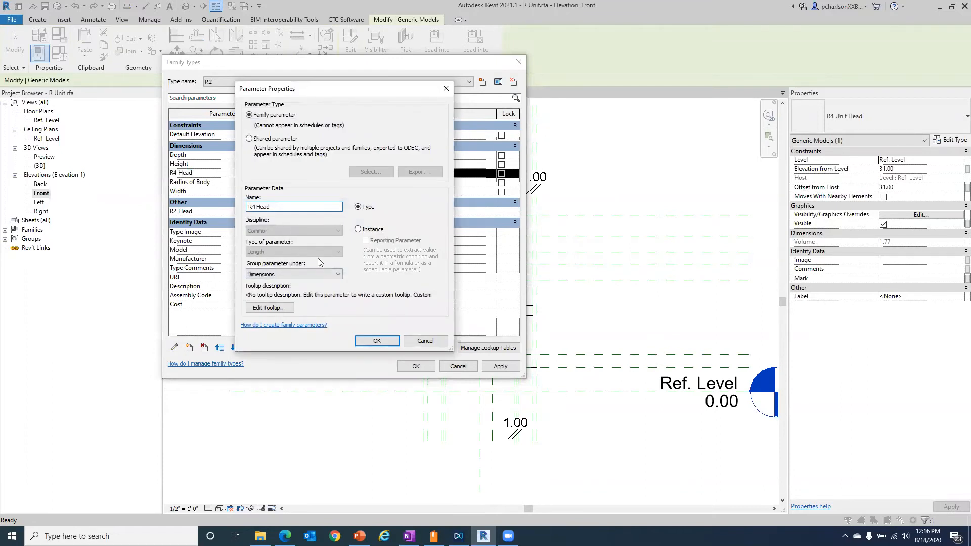
pyautogui.click(423, 340)
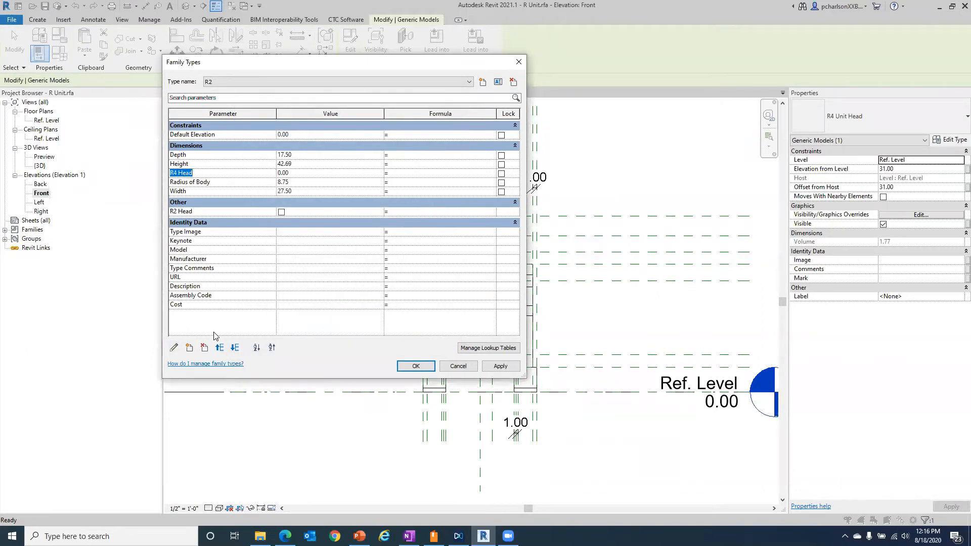
pyautogui.click(204, 348)
pyautogui.click(509, 268)
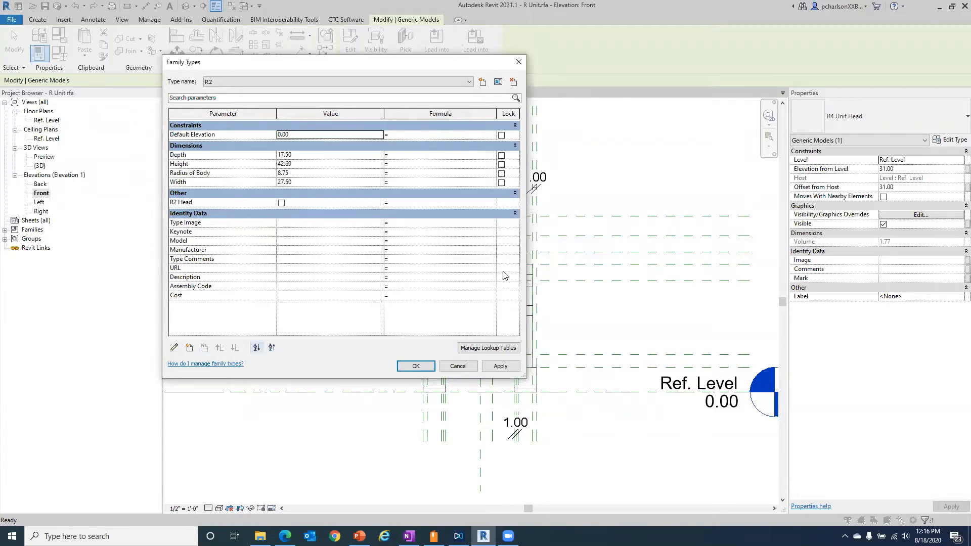
# Add a Yes/No type parameter named R4 Head to the family
pyautogui.click(189, 348)
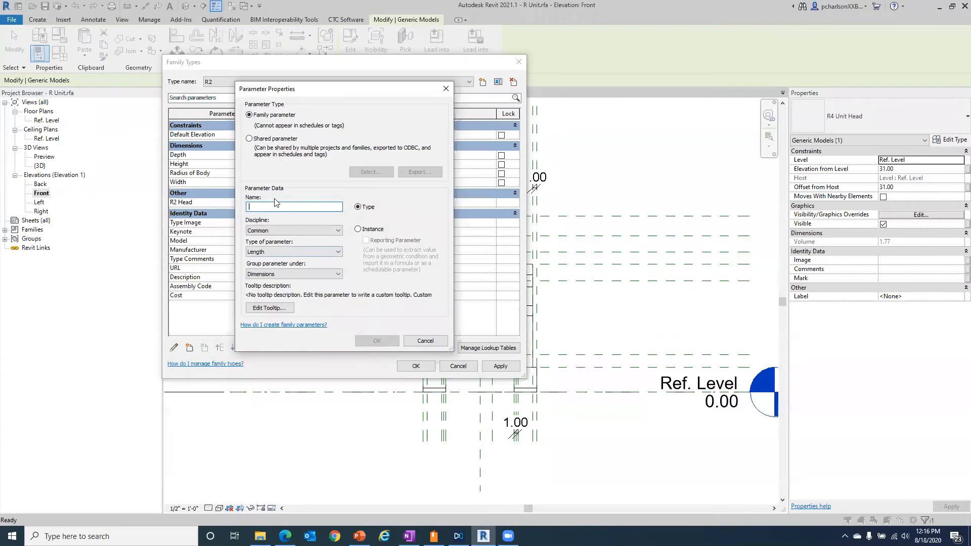
pyautogui.write('R44')
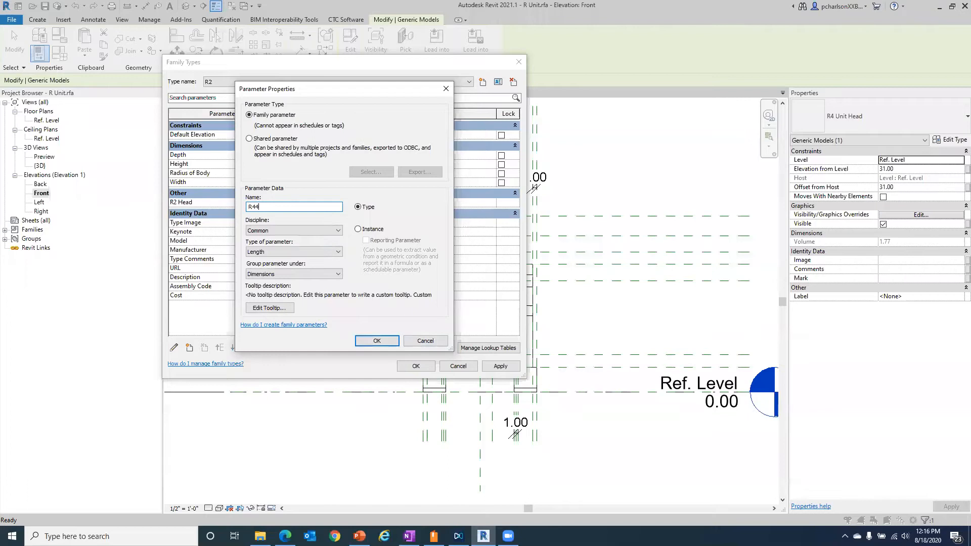
pyautogui.write(' Head')
pyautogui.click(294, 253)
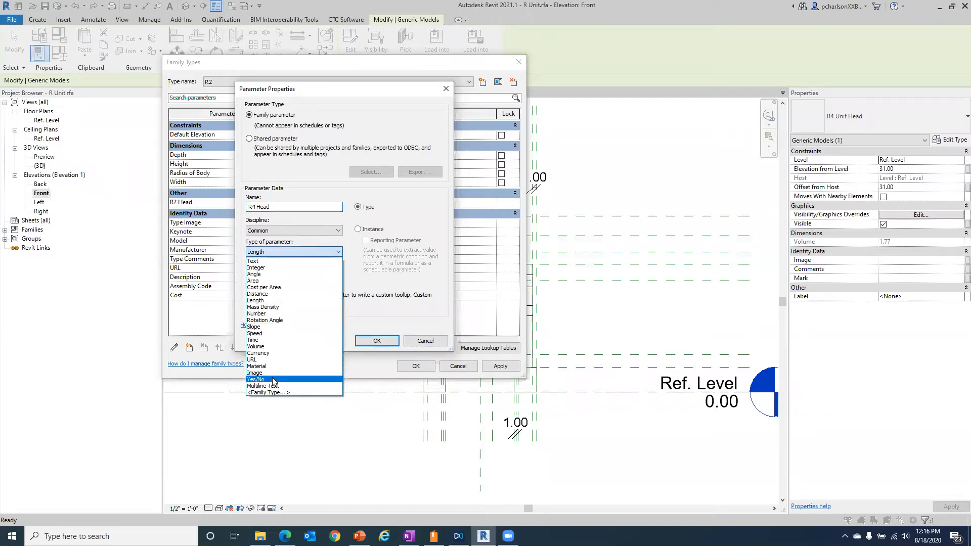
pyautogui.click(291, 383)
pyautogui.click(376, 342)
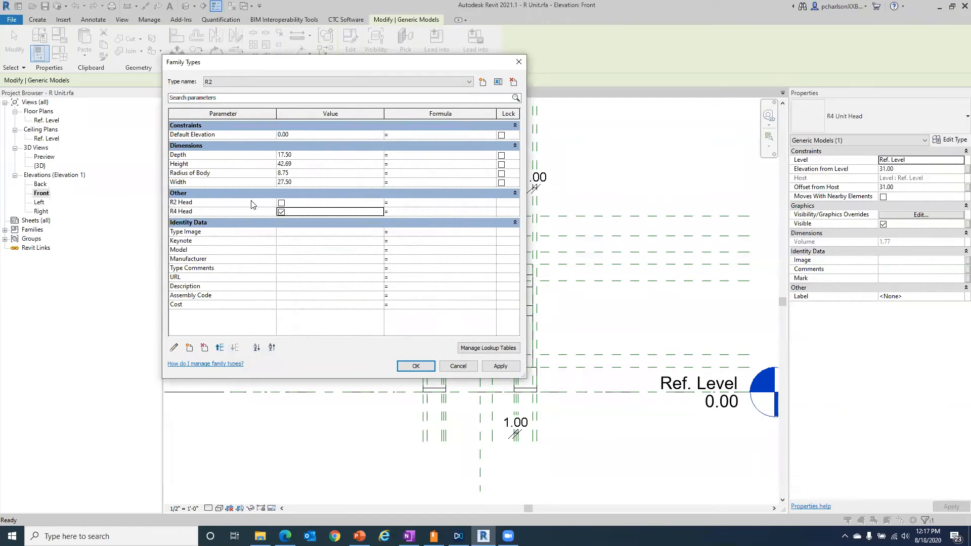
# Create a new family type named R4
pyautogui.click(482, 83)
pyautogui.write('R4')
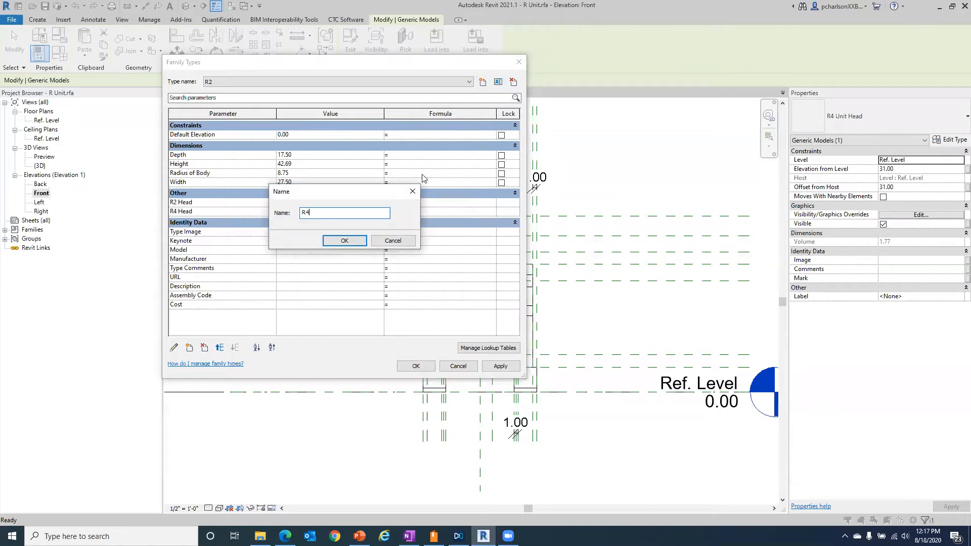
pyautogui.click(352, 239)
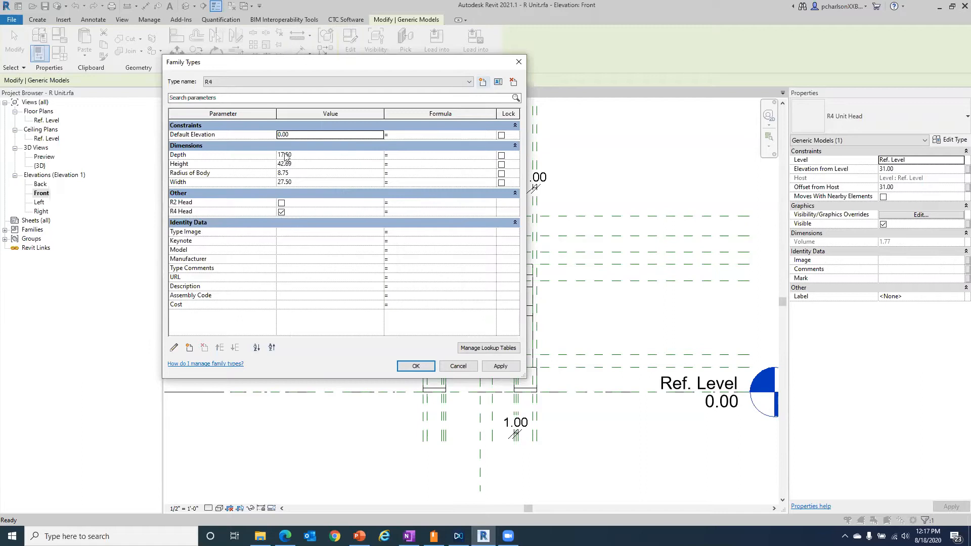
# For the R2 type, turn R2 Head on and R4 Head off, and apply the change
pyautogui.click(256, 82)
pyautogui.click(218, 91)
pyautogui.click(281, 203)
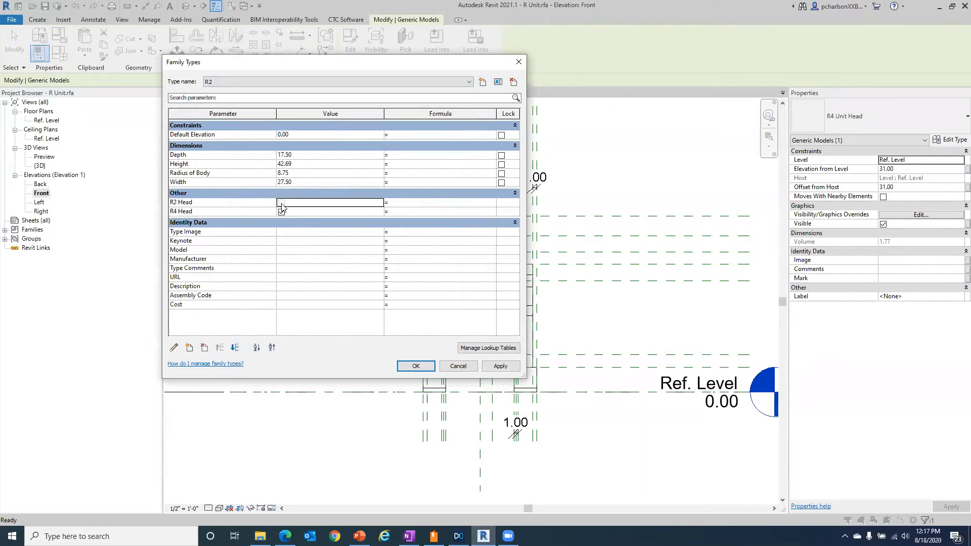
pyautogui.click(281, 212)
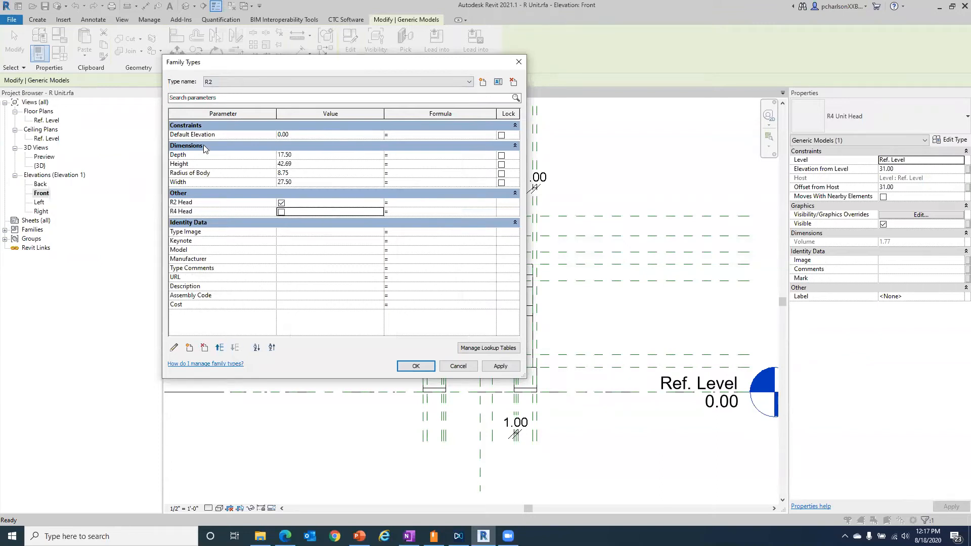
pyautogui.click(491, 367)
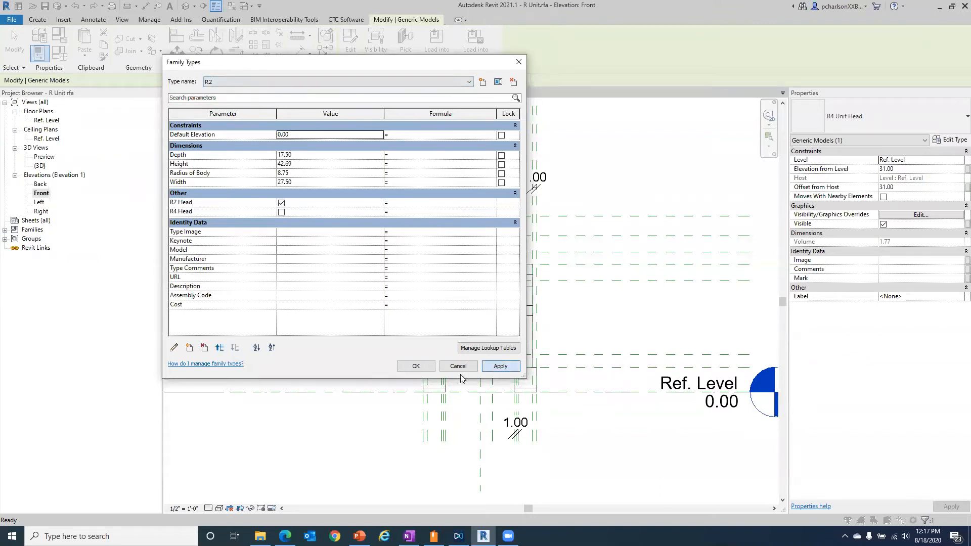
pyautogui.click(421, 366)
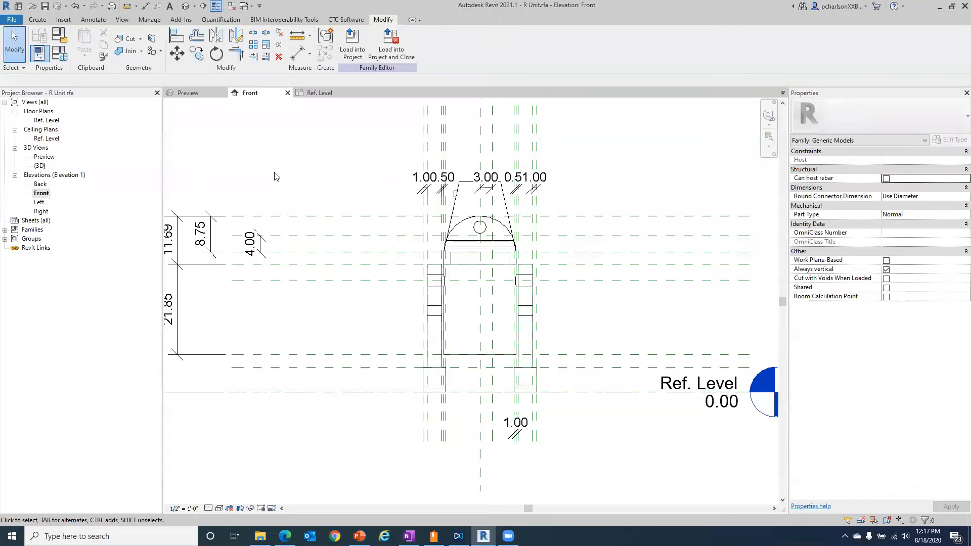
# Turn on Preview Visibility in the Front elevation and check the family type settings
pyautogui.click(274, 508)
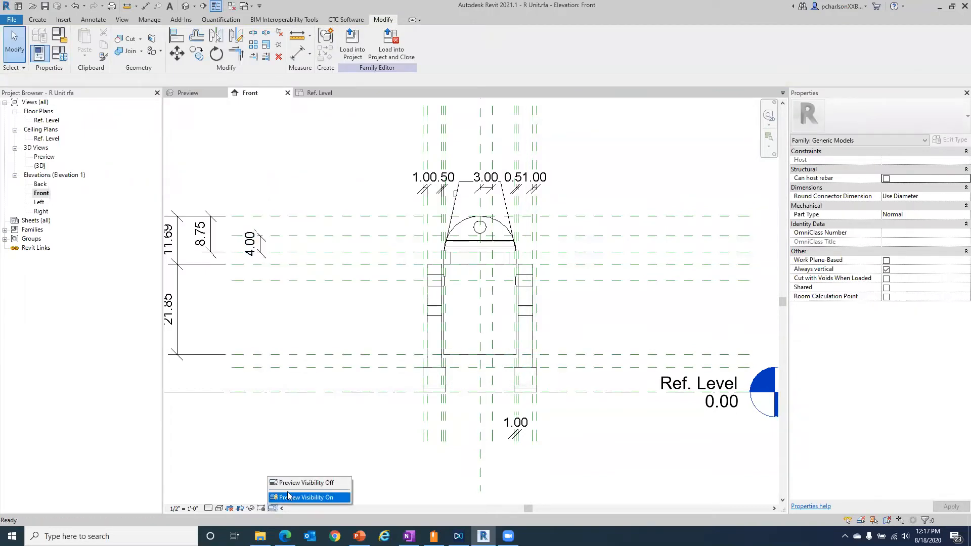
pyautogui.click(311, 497)
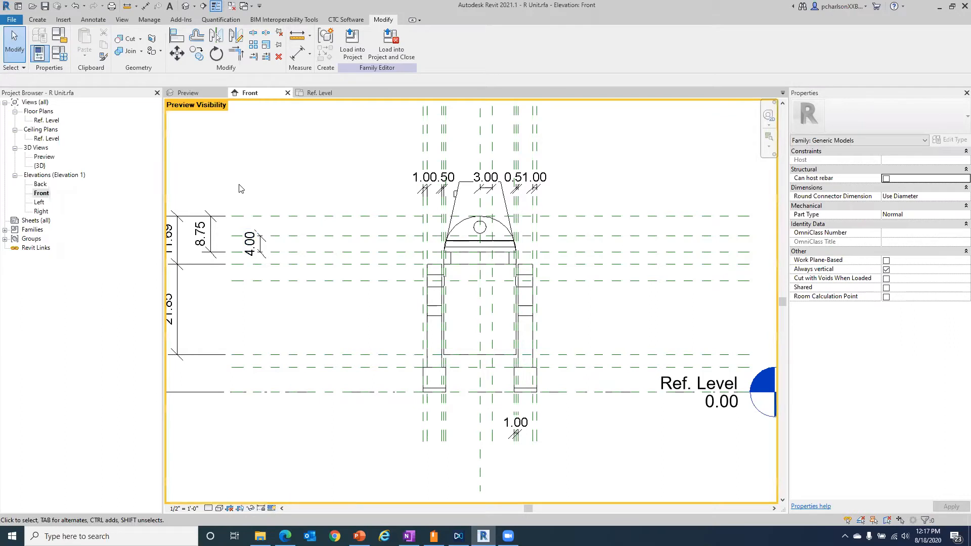
pyautogui.click(59, 52)
pyautogui.click(416, 366)
# Associate the R4 Unit Head's Visible property with the R4 Head parameter
pyautogui.click(502, 199)
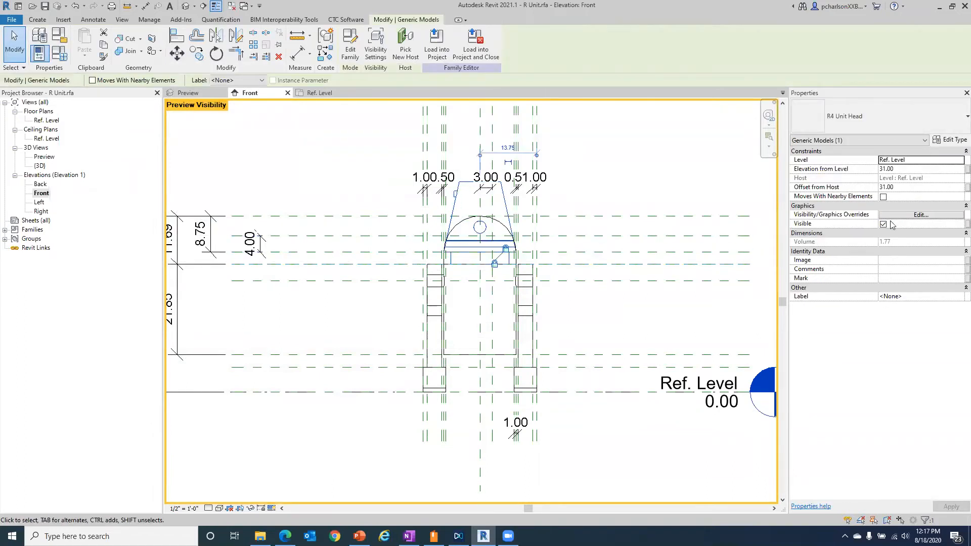
pyautogui.click(956, 225)
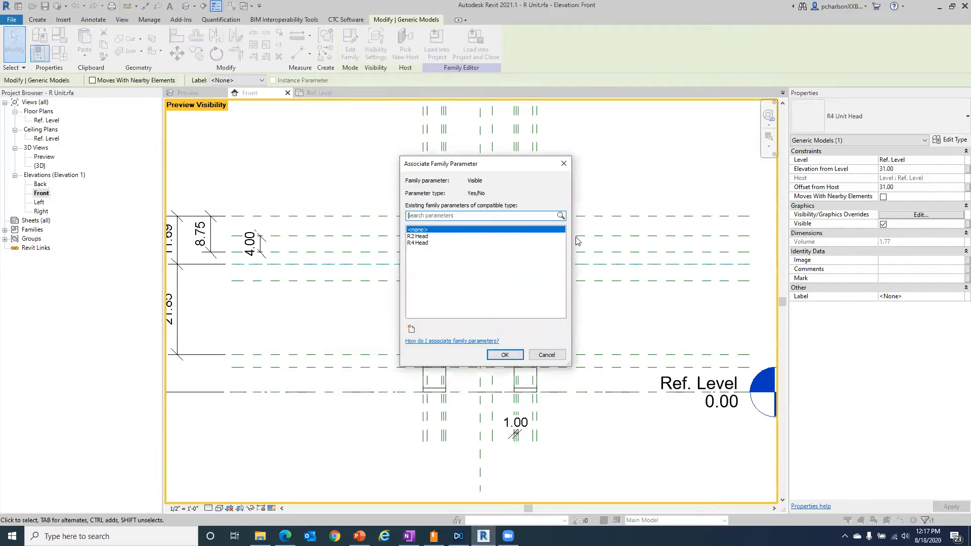
pyautogui.click(420, 244)
pyautogui.click(505, 354)
pyautogui.click(346, 167)
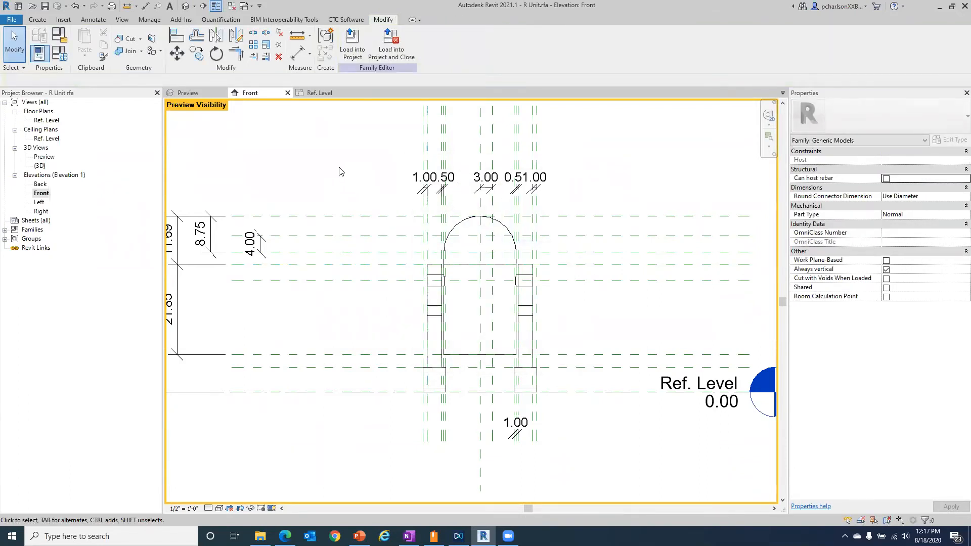
# Make R4 the current family type to test the head visibility in the Front elevation
pyautogui.click(59, 52)
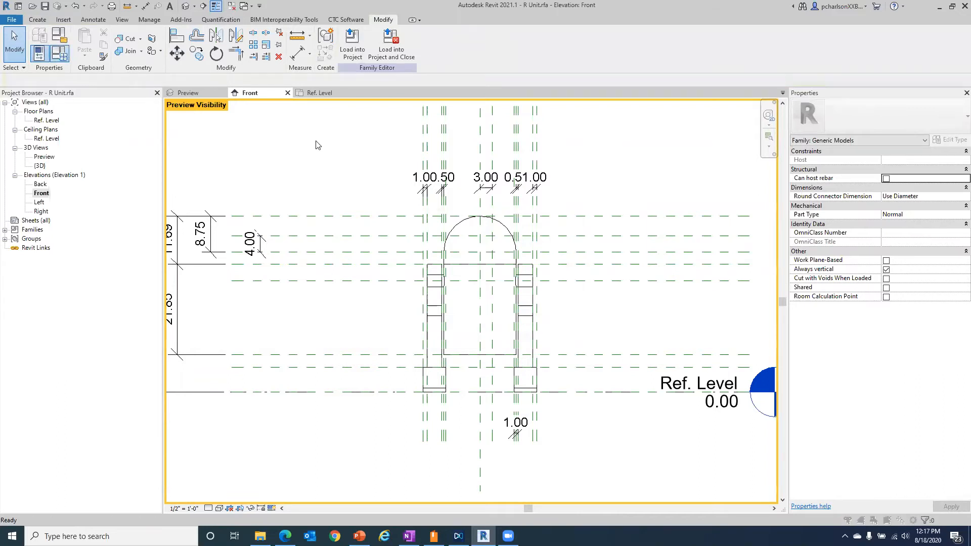
pyautogui.click(334, 82)
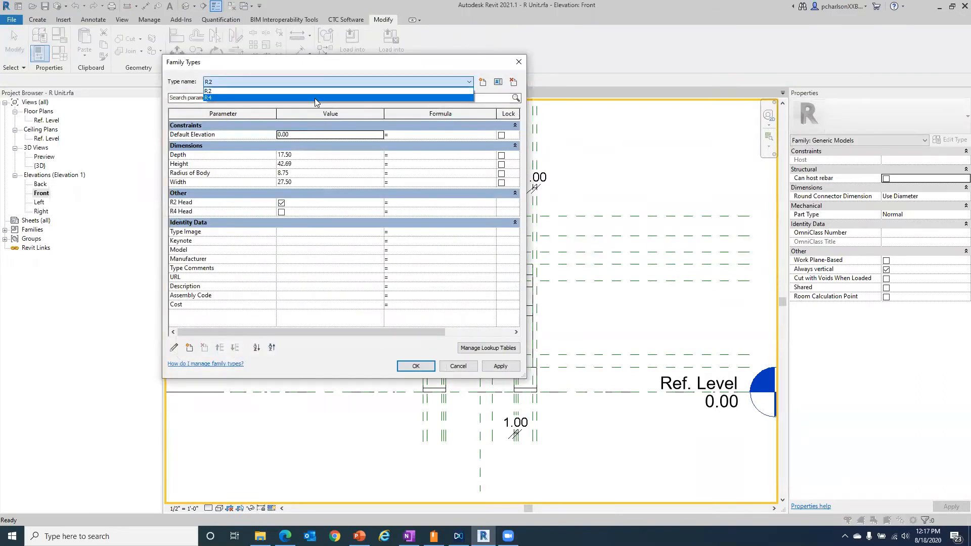
pyautogui.click(315, 98)
pyautogui.click(416, 366)
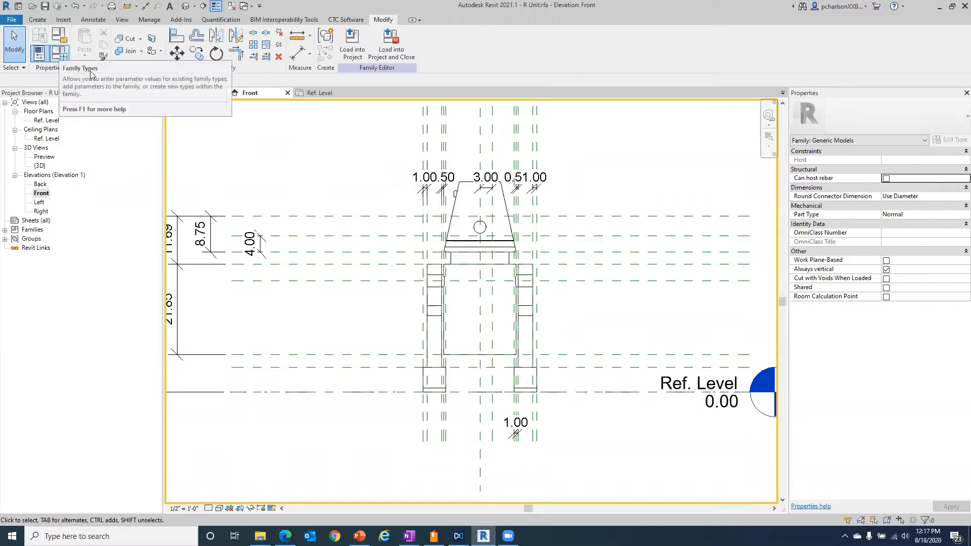
# Place an R5 Unit Head component at the center of the droid body in the Ref. Level floor plan
pyautogui.click(49, 121)
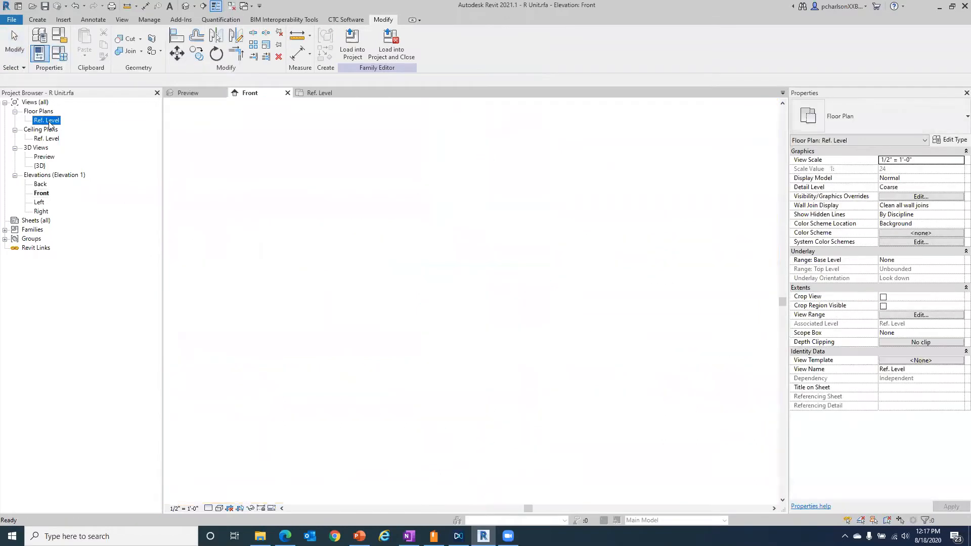
pyautogui.doubleClick(49, 121)
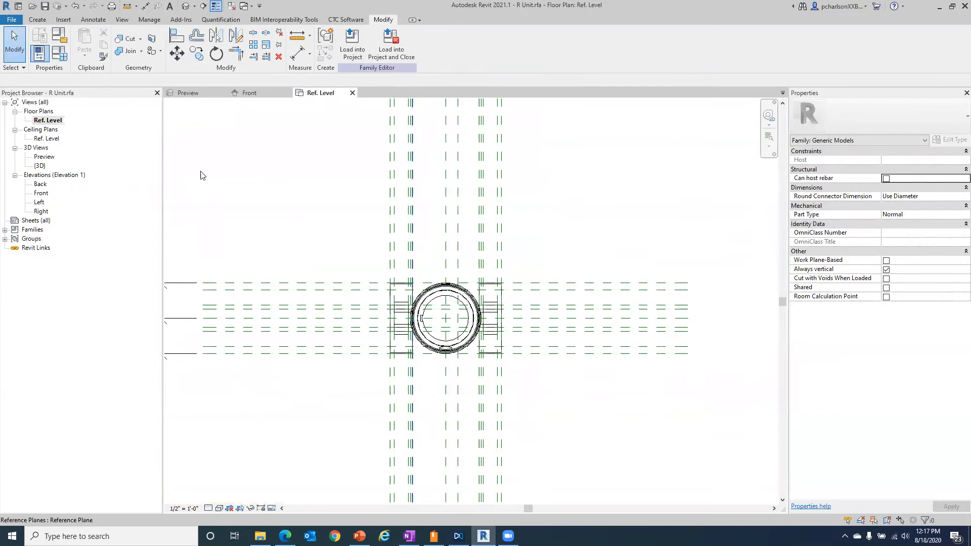
pyautogui.click(37, 19)
pyautogui.click(249, 39)
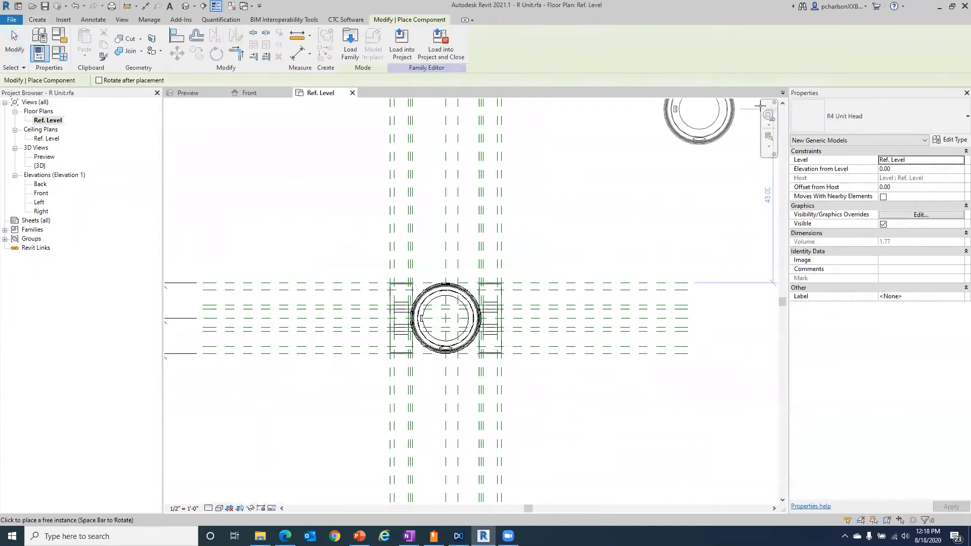
pyautogui.click(870, 110)
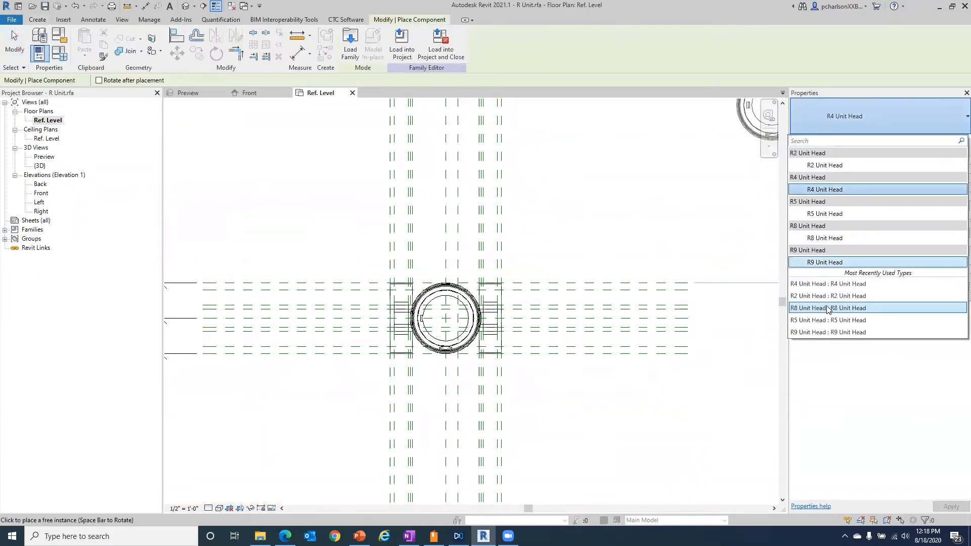
pyautogui.click(827, 214)
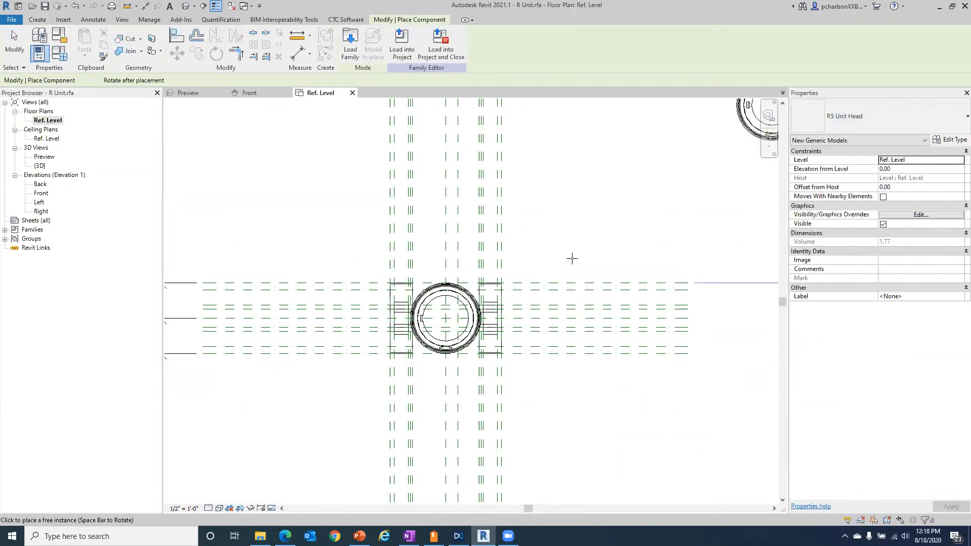
pyautogui.click(445, 318)
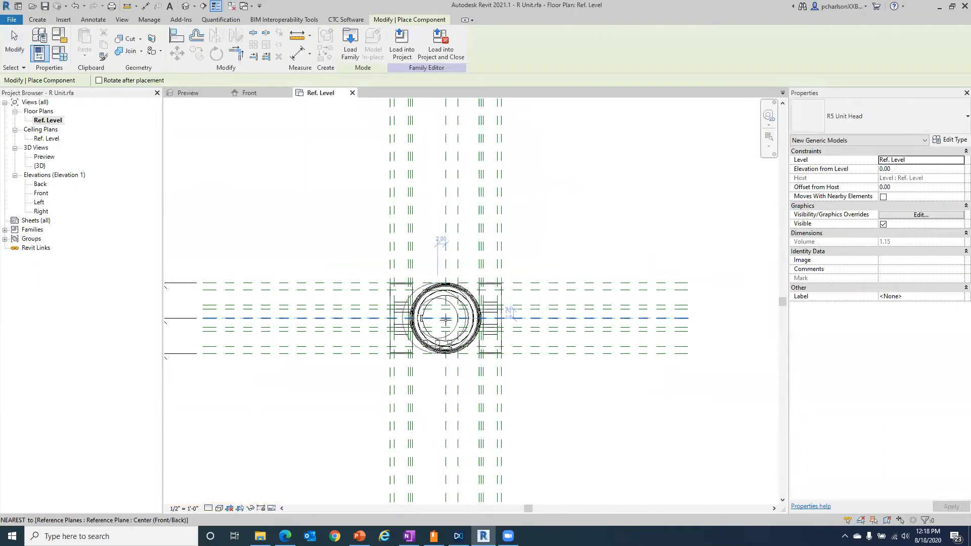
# Align the R5 Unit Head's center with the body's vertical center reference plane in the plan view
pyautogui.press('Escape')
pyautogui.press('a')
pyautogui.press('l')
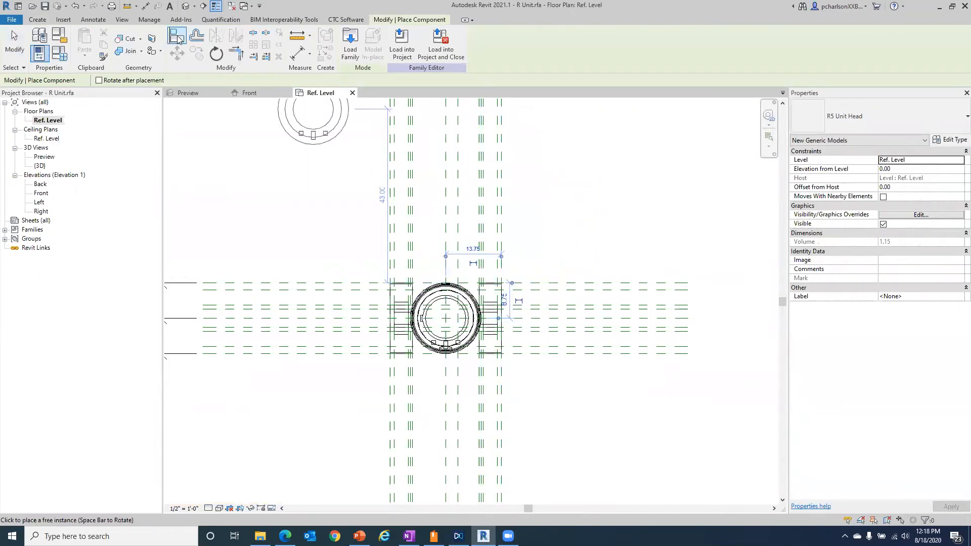
pyautogui.click(446, 218)
pyautogui.click(447, 304)
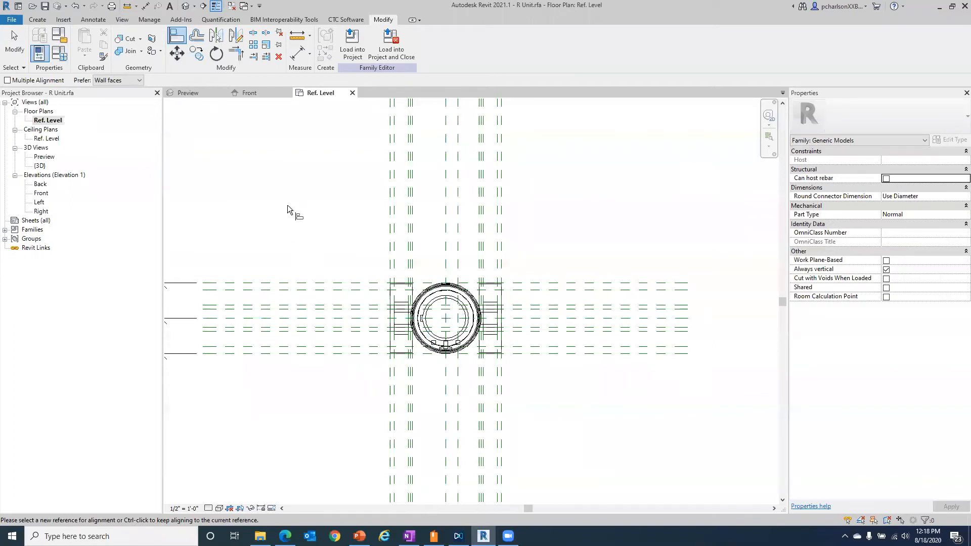
# In the Front elevation, align the base of the R5 Unit Head with the reference plane at the top of the body
pyautogui.click(39, 193)
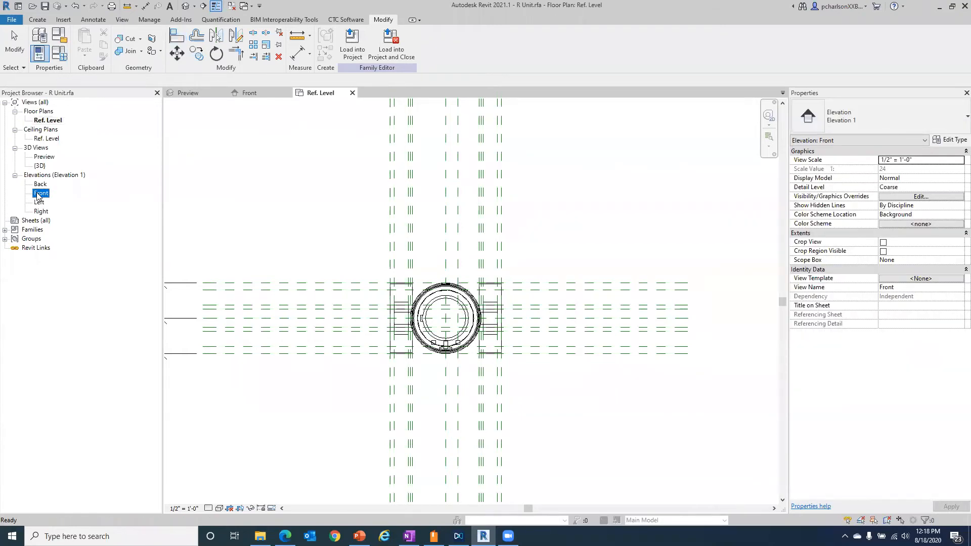
pyautogui.doubleClick(38, 193)
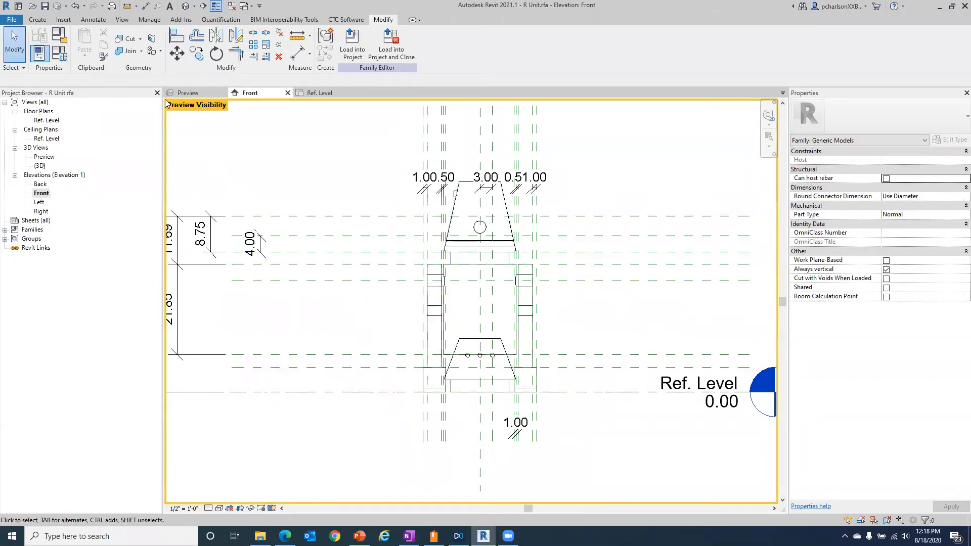
pyautogui.click(177, 35)
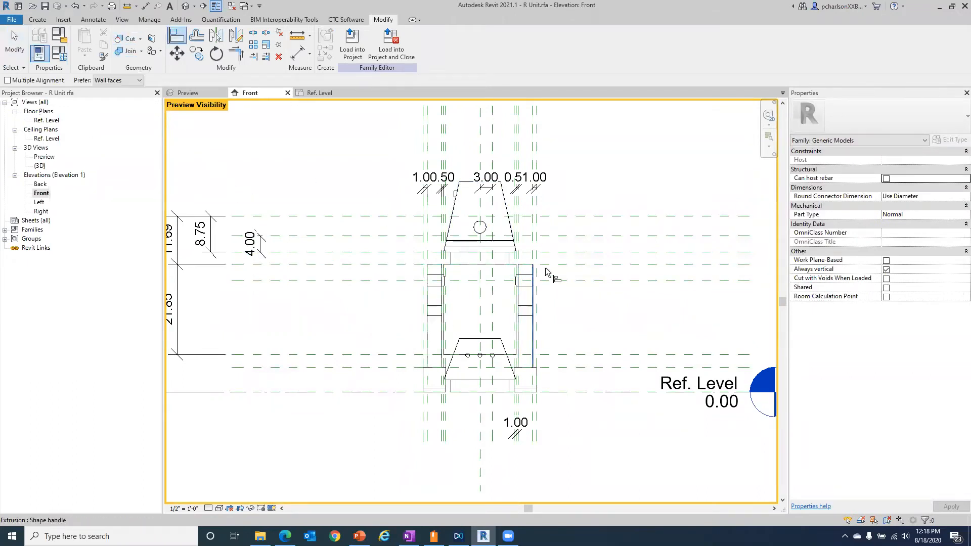
pyautogui.click(576, 264)
pyautogui.click(480, 391)
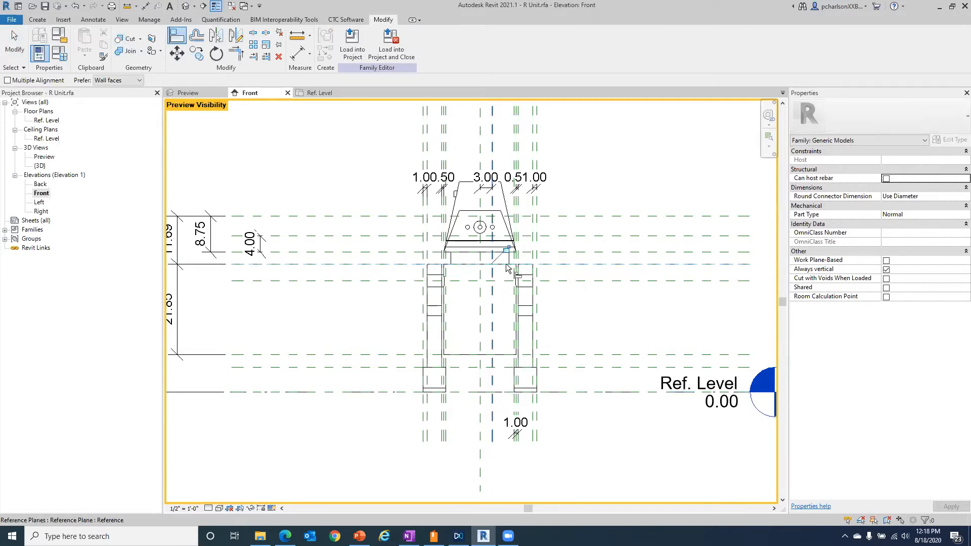
pyautogui.press('Escape')
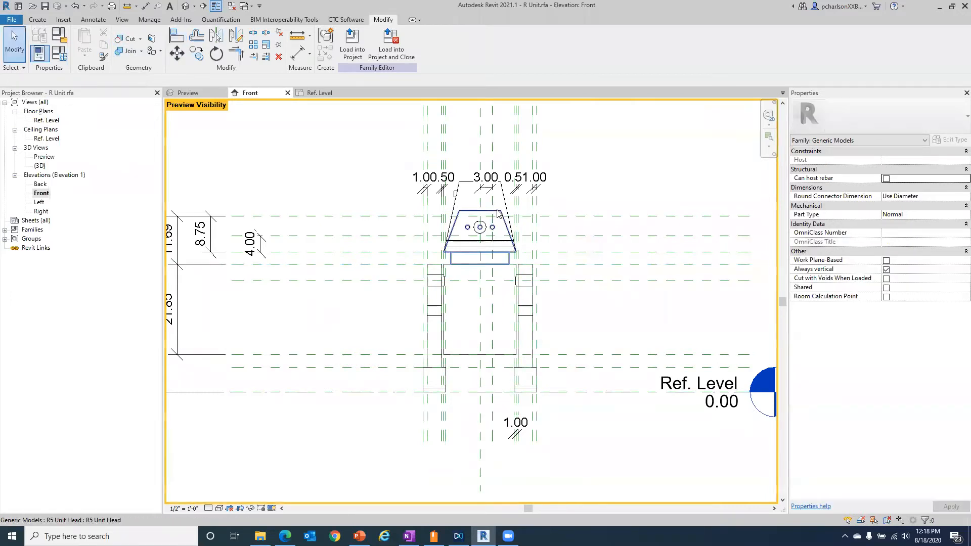
# Create a new family type named R5
pyautogui.click(498, 213)
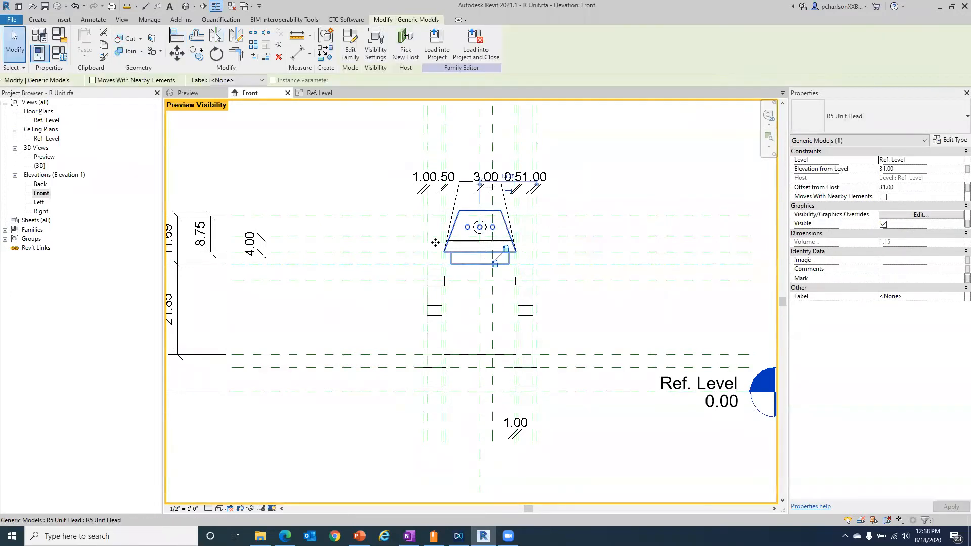
pyautogui.click(61, 54)
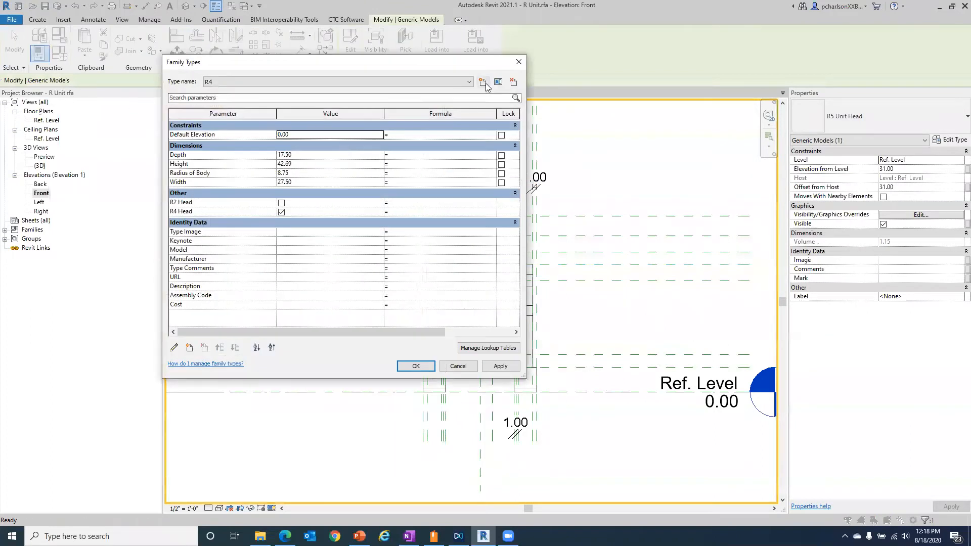
pyautogui.click(483, 82)
pyautogui.write('R5')
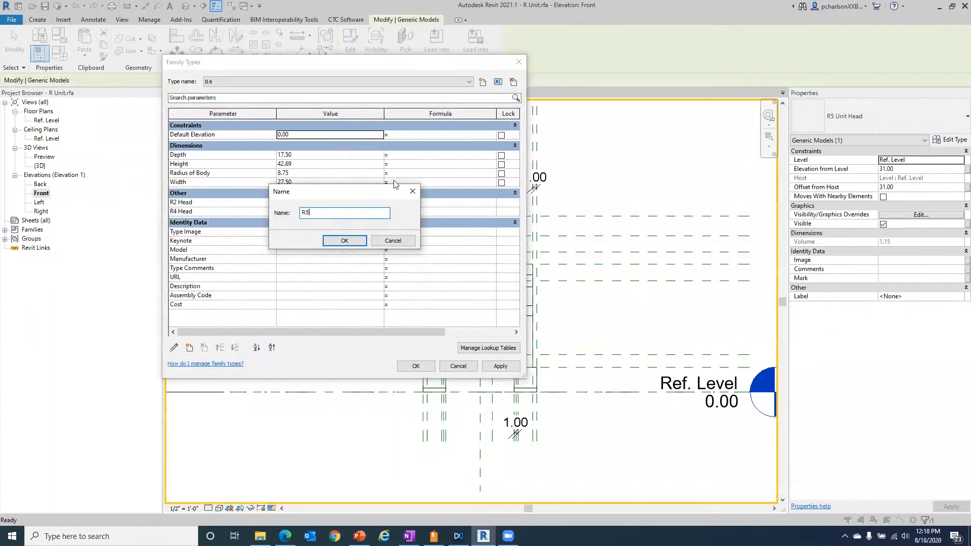
pyautogui.click(344, 241)
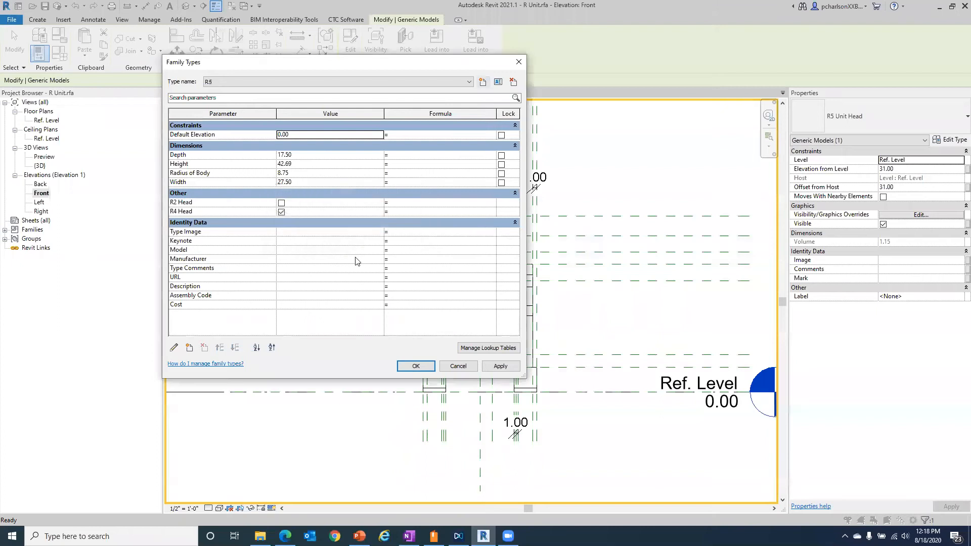
# Add a Yes/No type parameter named R5 Head grouped under Other, and turn R4 Head off for the R5 type
pyautogui.click(190, 349)
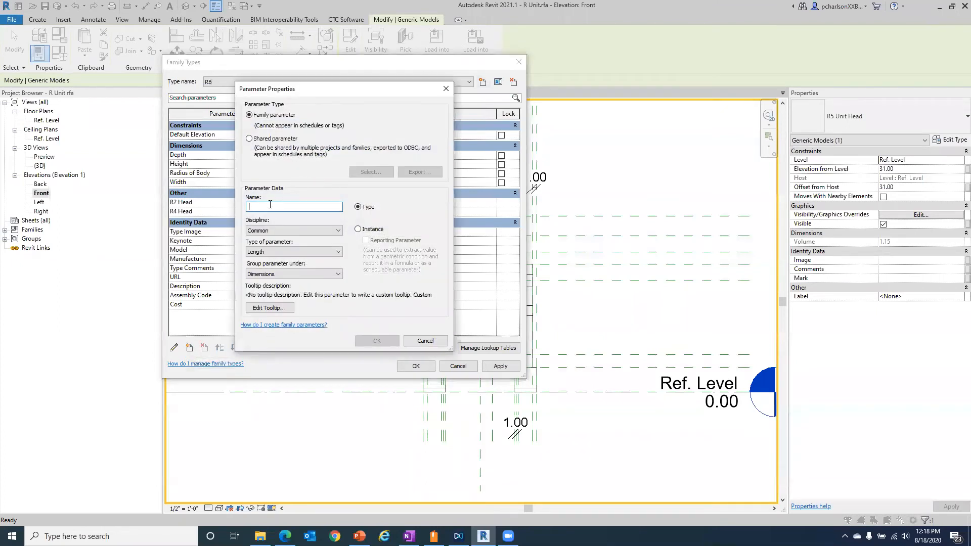
pyautogui.write('R5 Head')
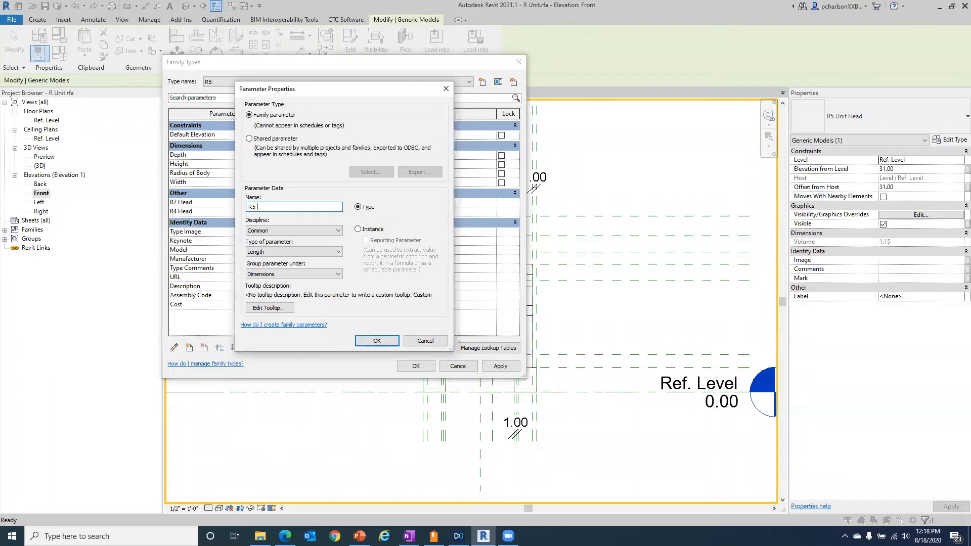
pyautogui.click(271, 251)
pyautogui.click(276, 379)
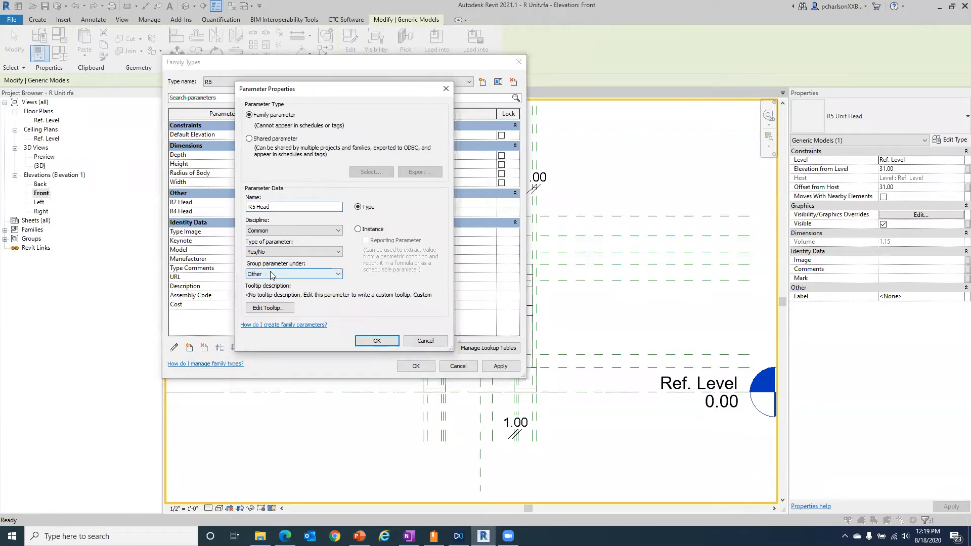
pyautogui.click(368, 338)
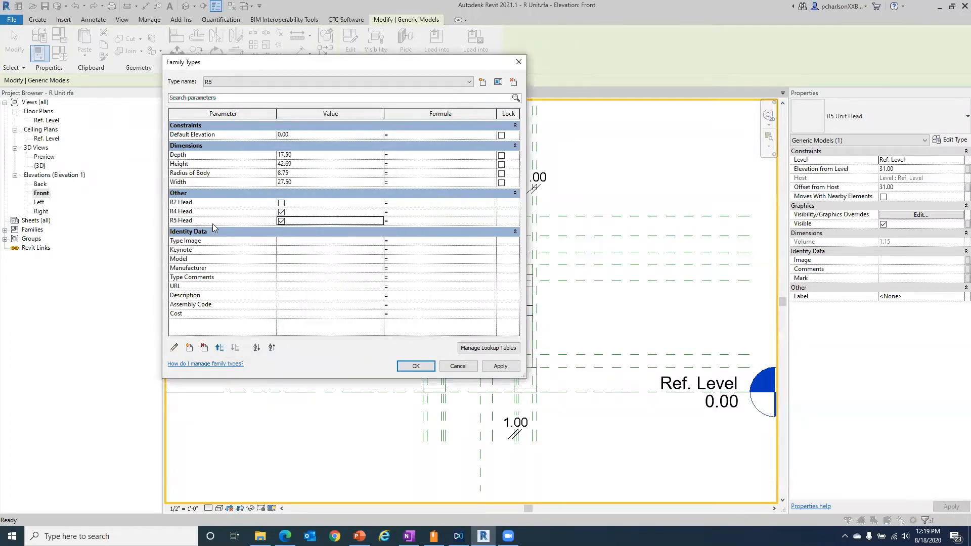
pyautogui.click(282, 212)
pyautogui.click(414, 366)
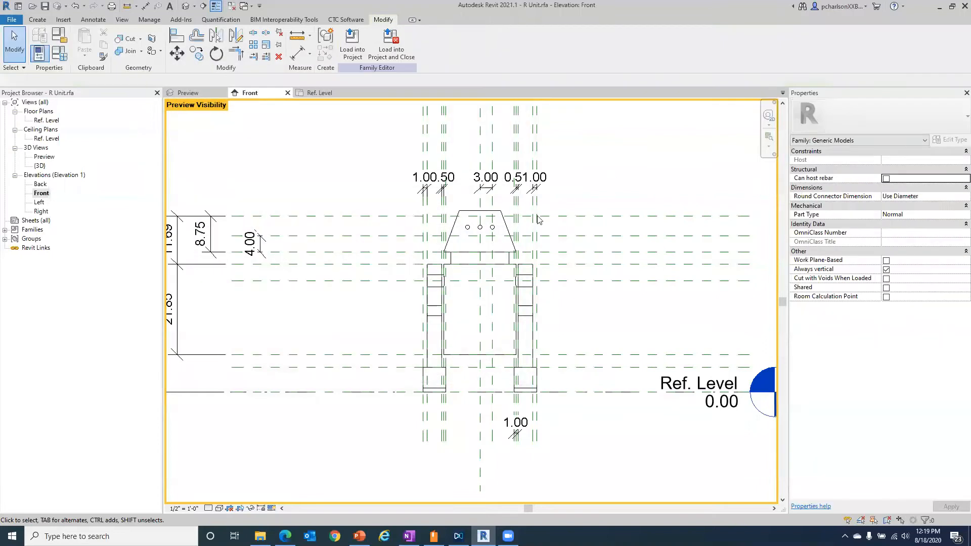
# Associate the R5 Unit Head's Visible property with the R5 Head parameter
pyautogui.click(516, 237)
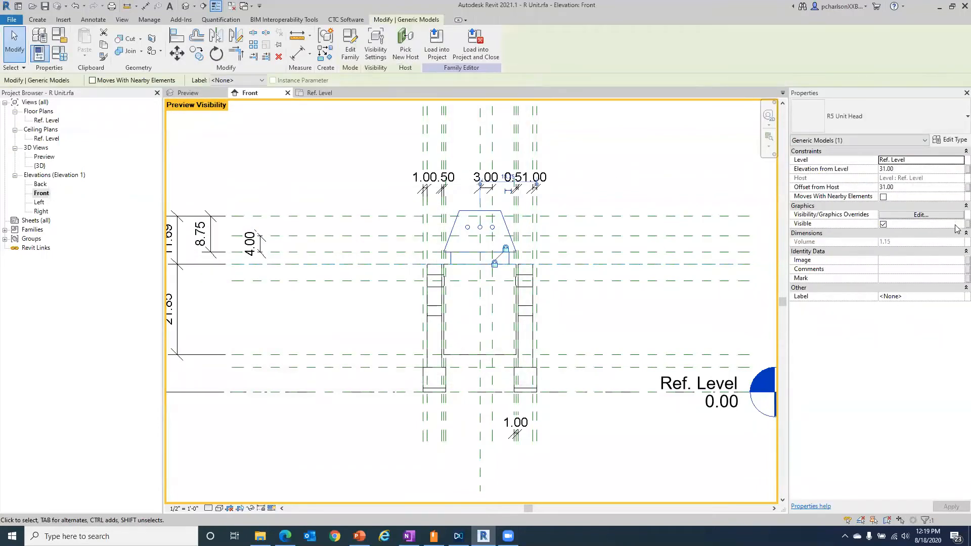
pyautogui.click(967, 224)
pyautogui.click(424, 242)
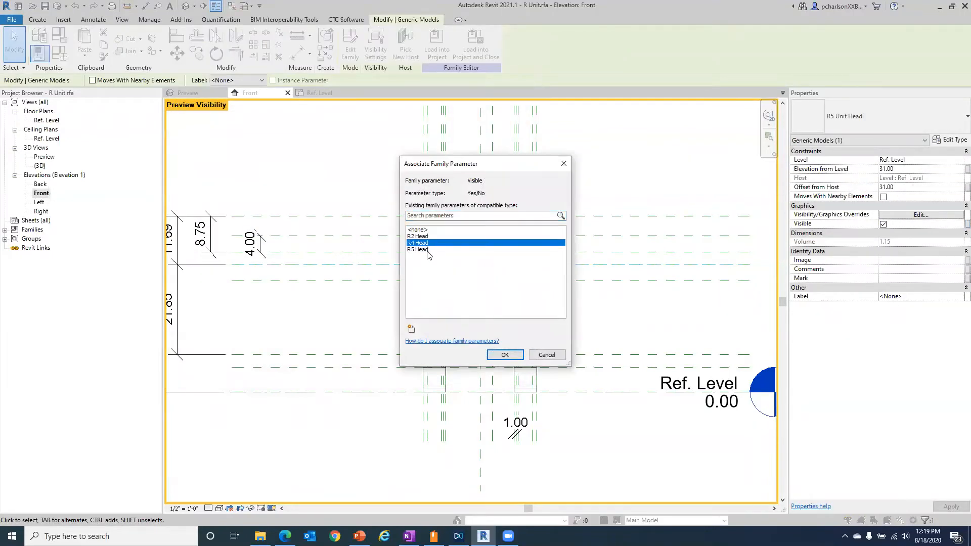
pyautogui.click(429, 250)
pyautogui.click(513, 355)
pyautogui.click(324, 162)
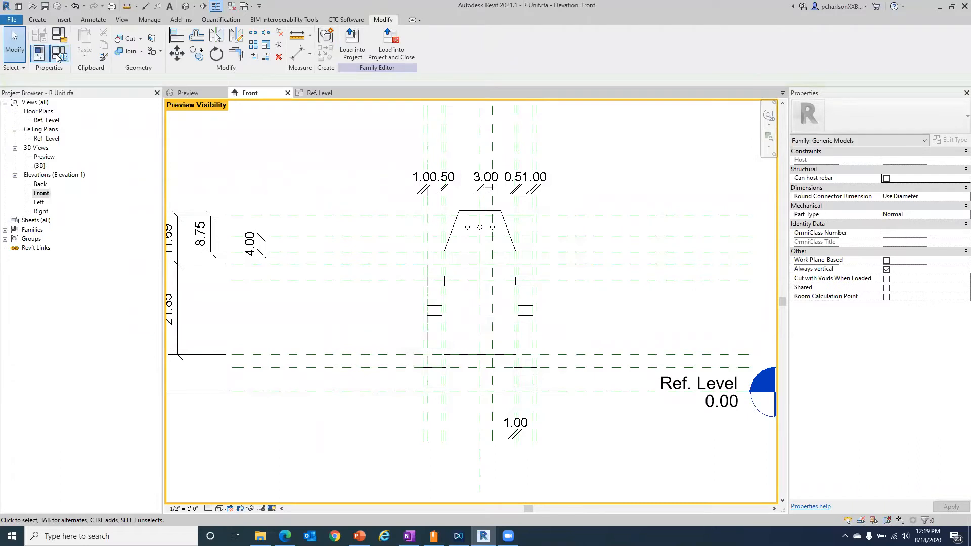
# Turn R5 Head off for the R4 and R2 family types
pyautogui.click(39, 53)
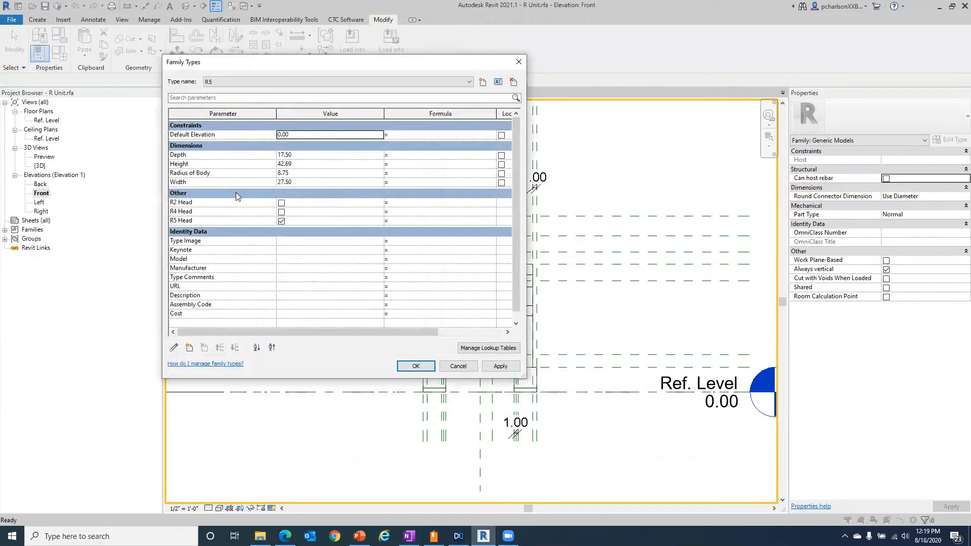
pyautogui.click(338, 82)
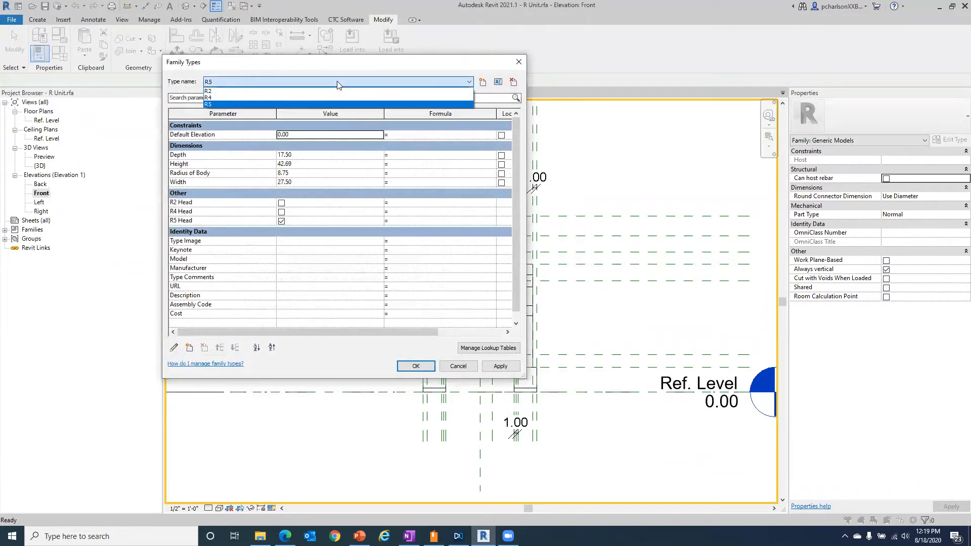
pyautogui.click(326, 97)
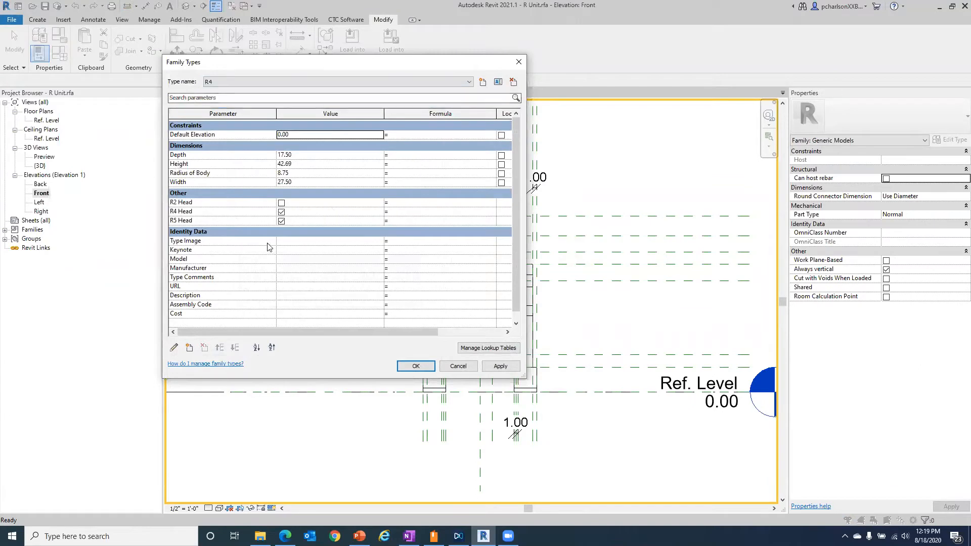
pyautogui.click(281, 221)
pyautogui.click(398, 80)
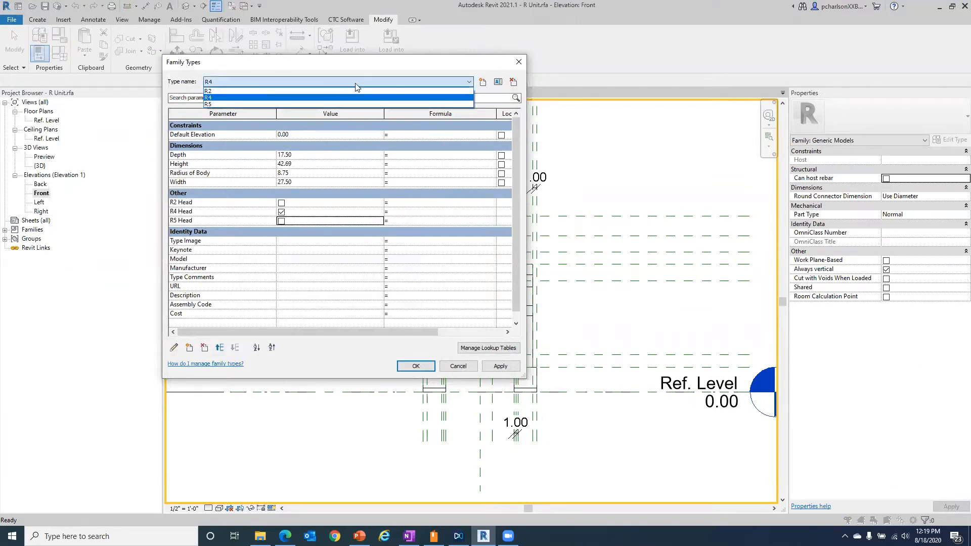
pyautogui.click(341, 91)
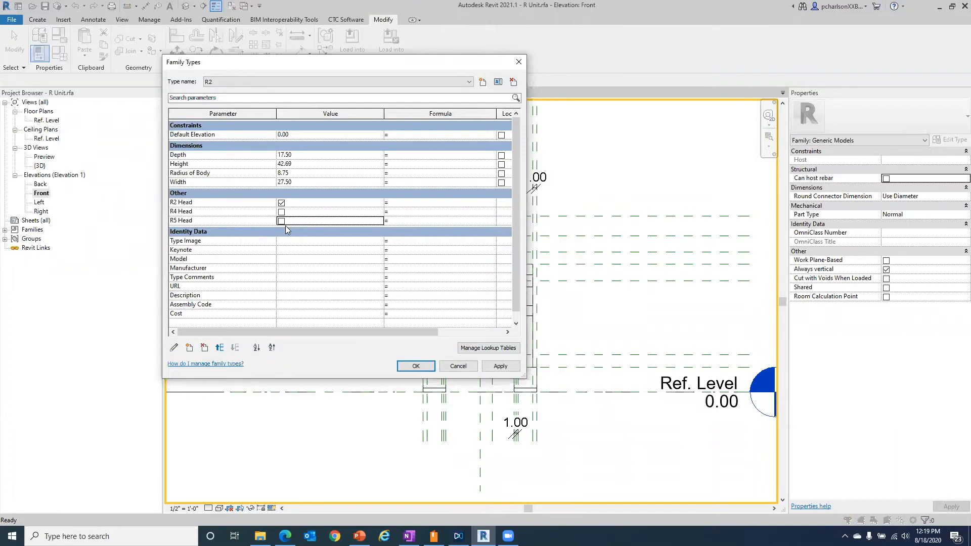
# Review the head visibility settings of the R4 and R5 family types
pyautogui.click(286, 82)
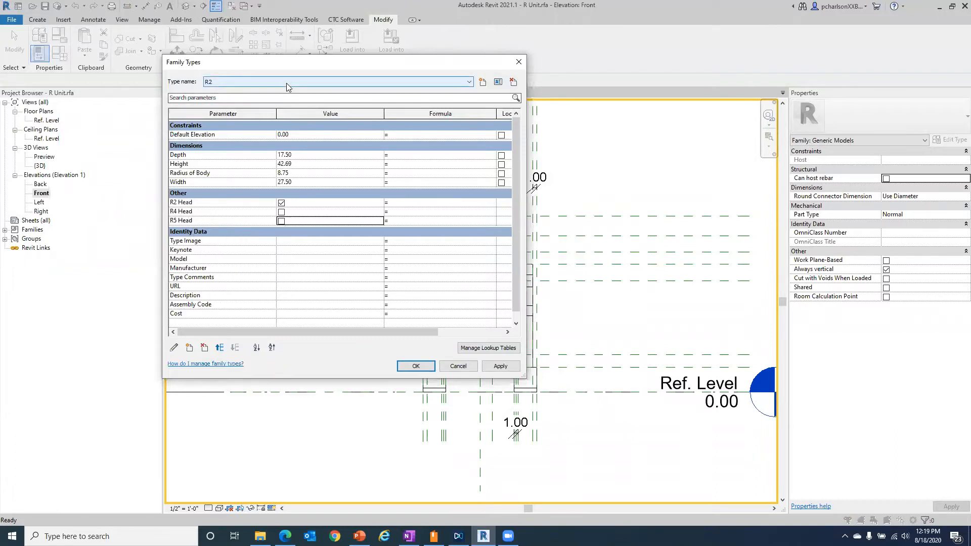
pyautogui.click(275, 97)
pyautogui.click(286, 81)
pyautogui.click(267, 101)
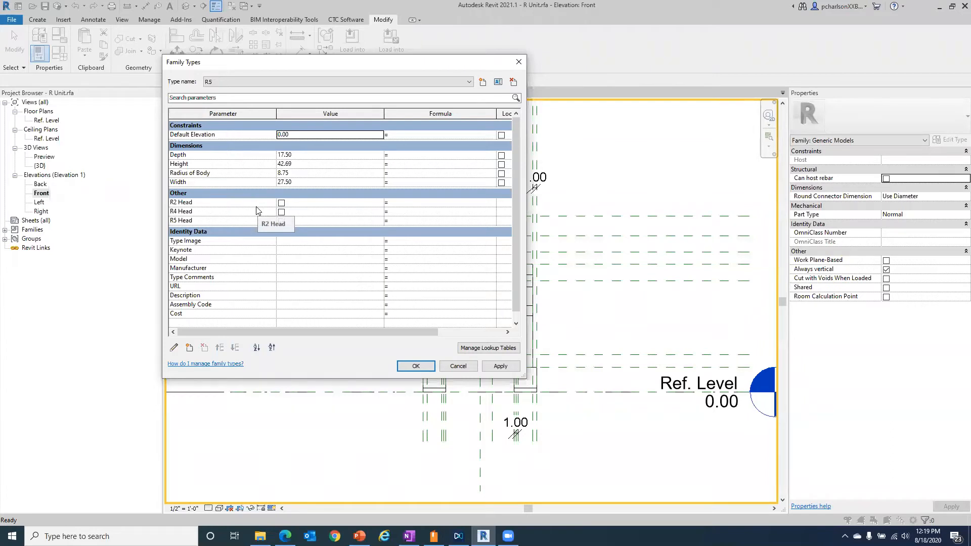
pyautogui.click(272, 290)
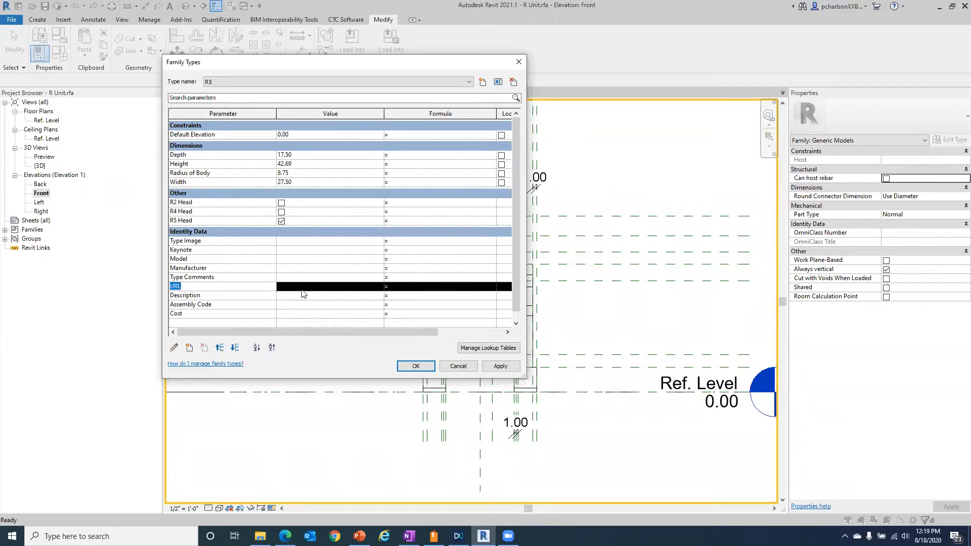
pyautogui.click(297, 258)
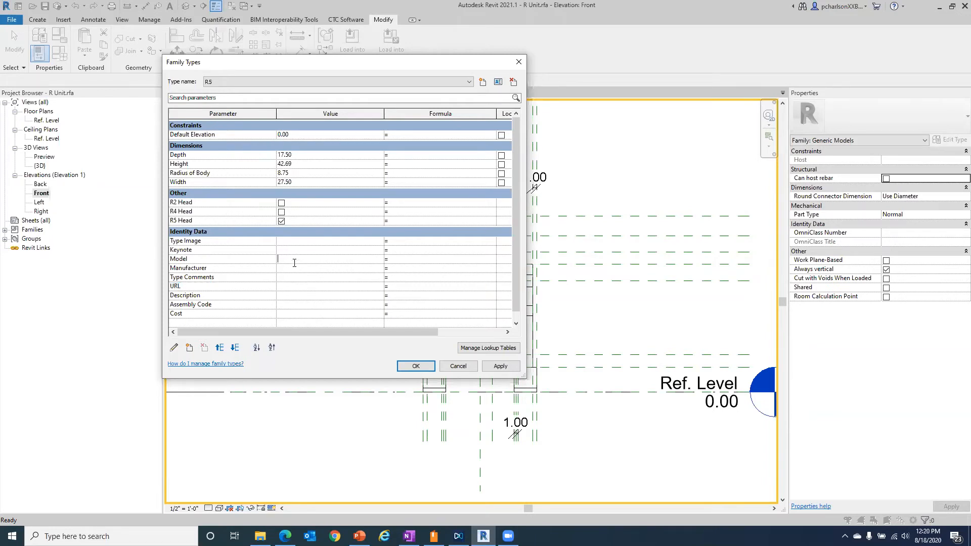
pyautogui.click(293, 268)
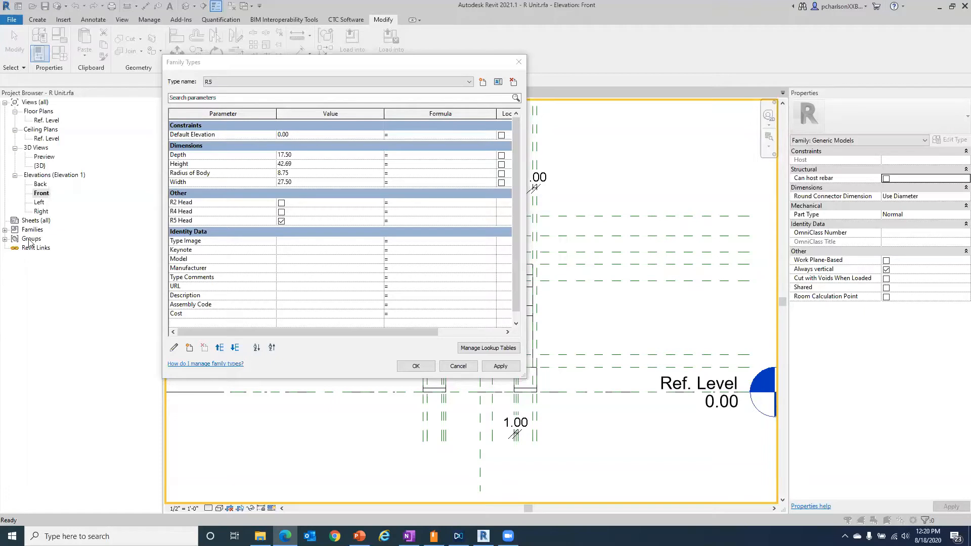
pyautogui.click(303, 287)
pyautogui.hotkey('ctrl', 'v')
pyautogui.press('Return')
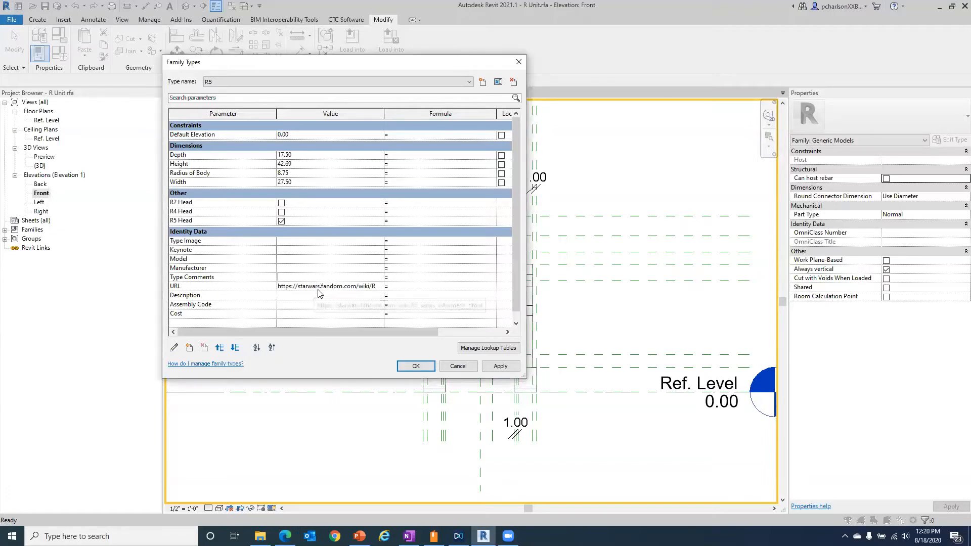
# Open the R5 type's URL in the browser and look through the R5 series astromech droid wiki page
pyautogui.click(381, 287)
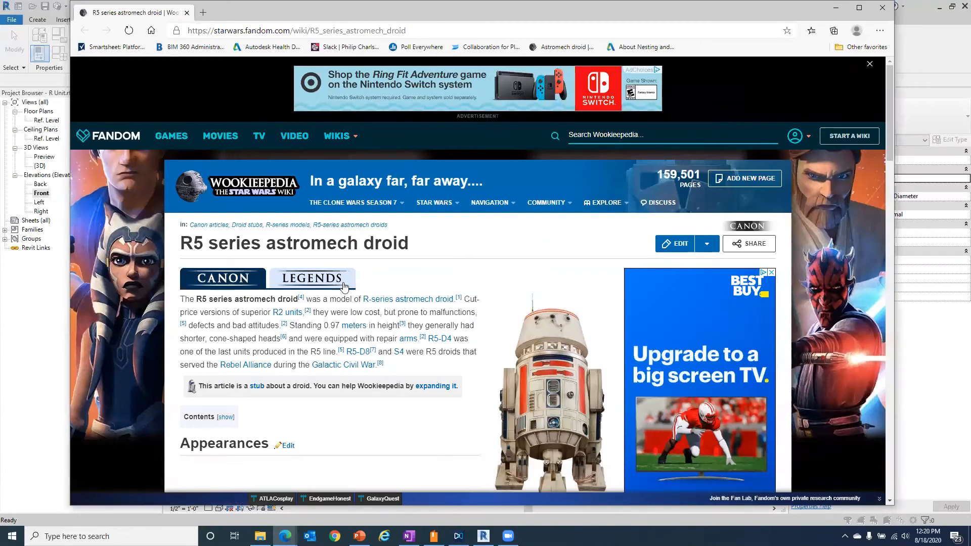
pyautogui.scroll(-4, 407, 217)
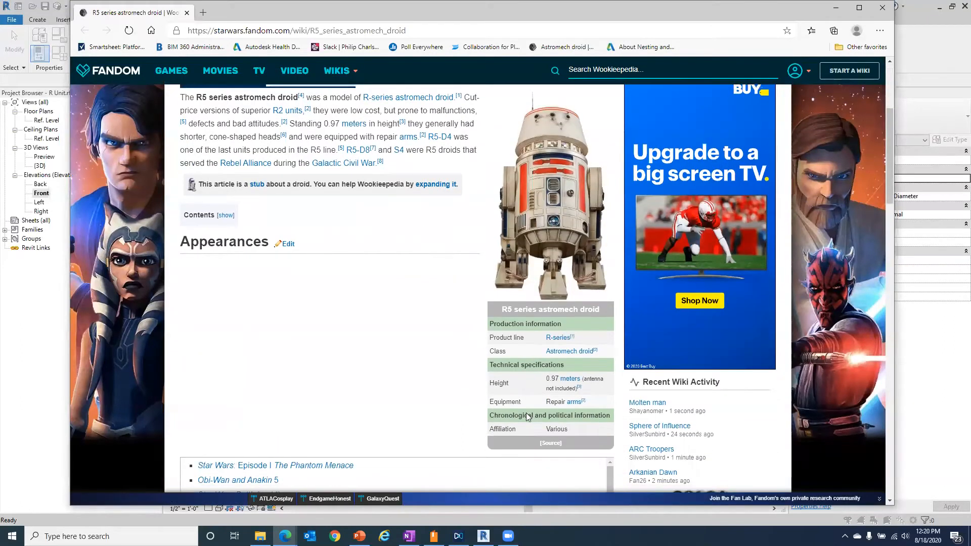
pyautogui.scroll(-3, 526, 413)
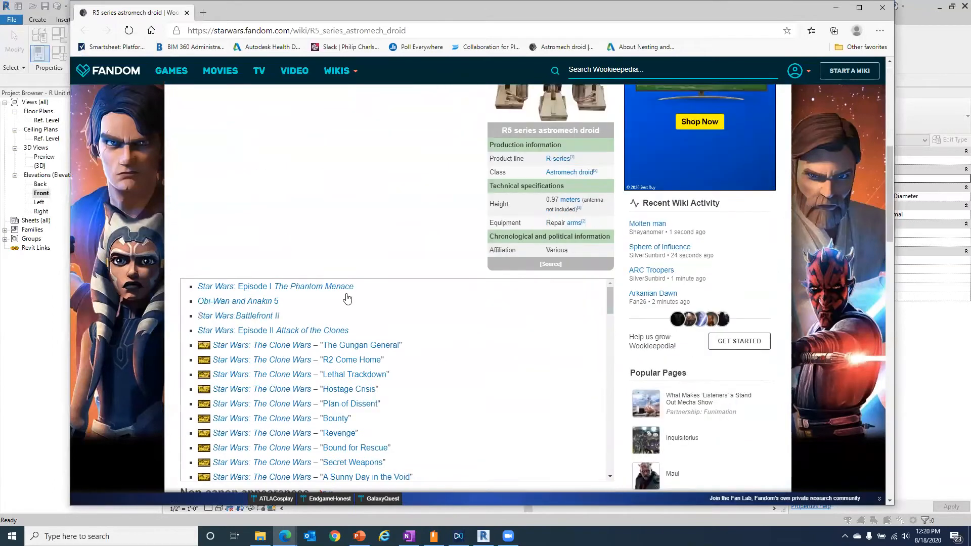
pyautogui.scroll(-3, 347, 299)
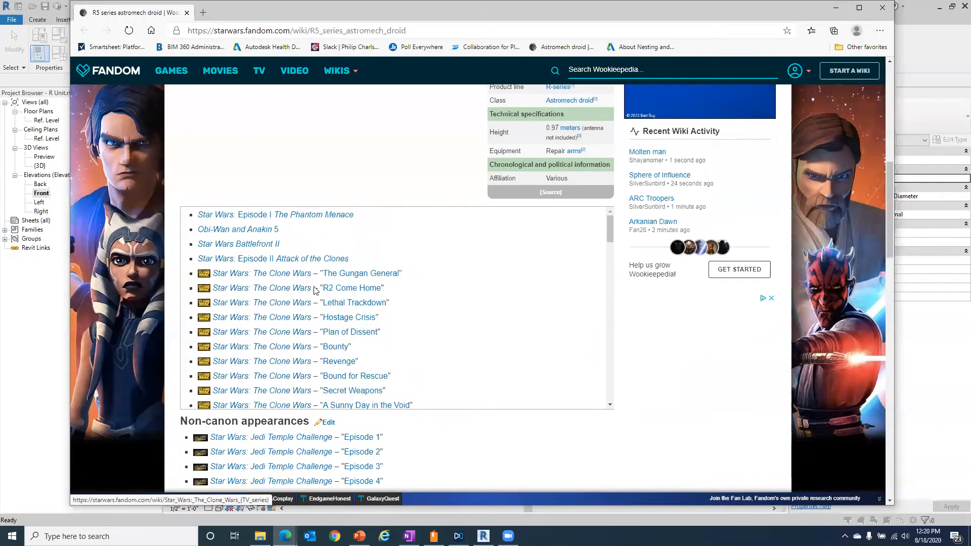
pyautogui.press('Home')
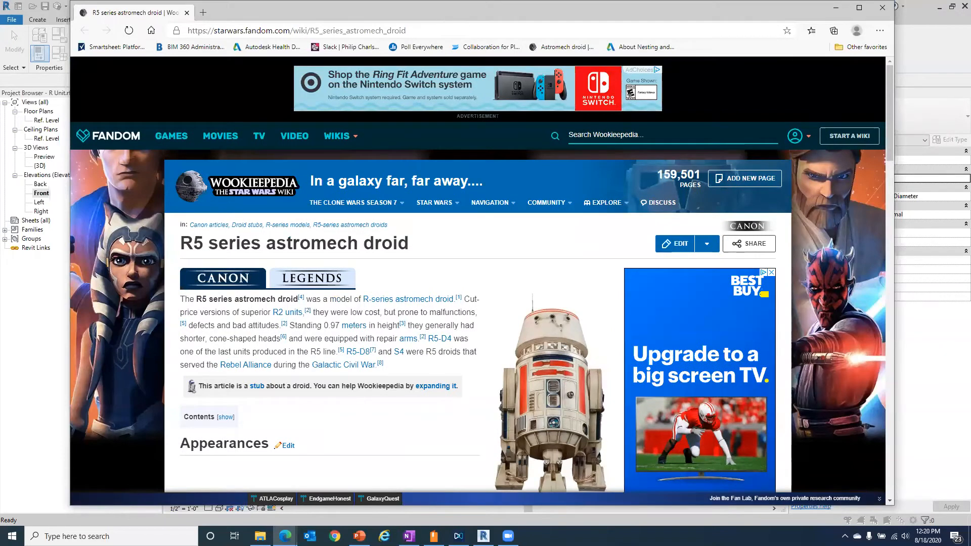
pyautogui.moveTo(444, 12); pyautogui.dragTo(970, 12)
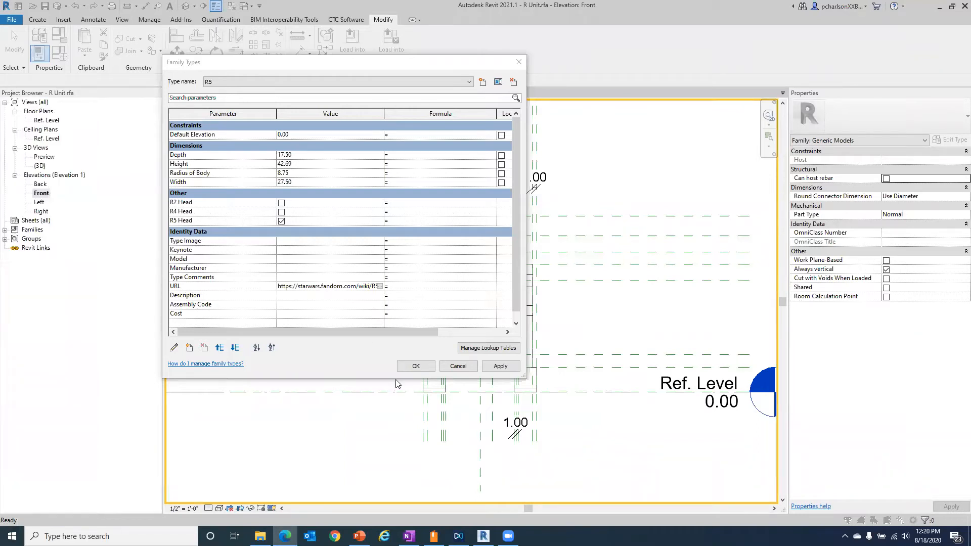
# Confirm the R Unit family type settings and save the family
pyautogui.scroll(-1, 314, 268)
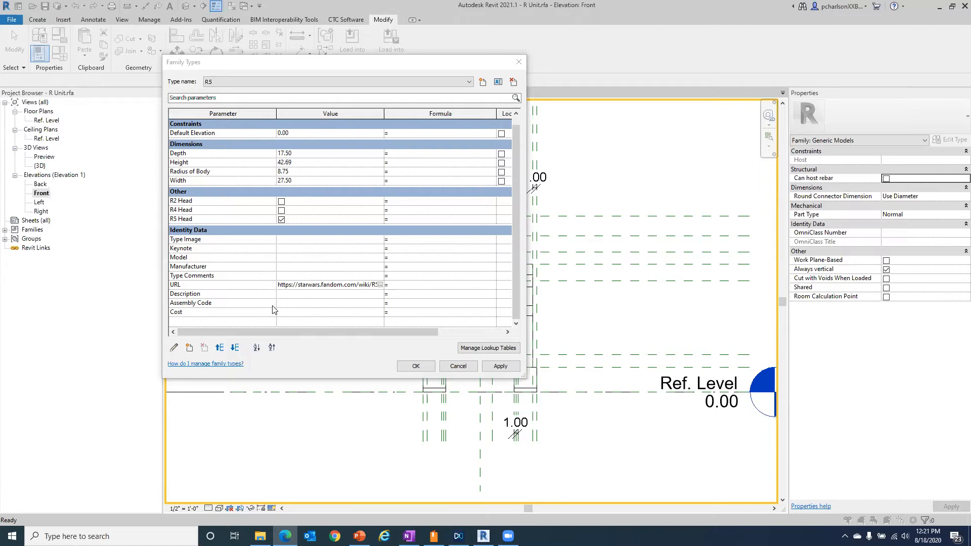
pyautogui.moveTo(276, 68); pyautogui.dragTo(318, 76)
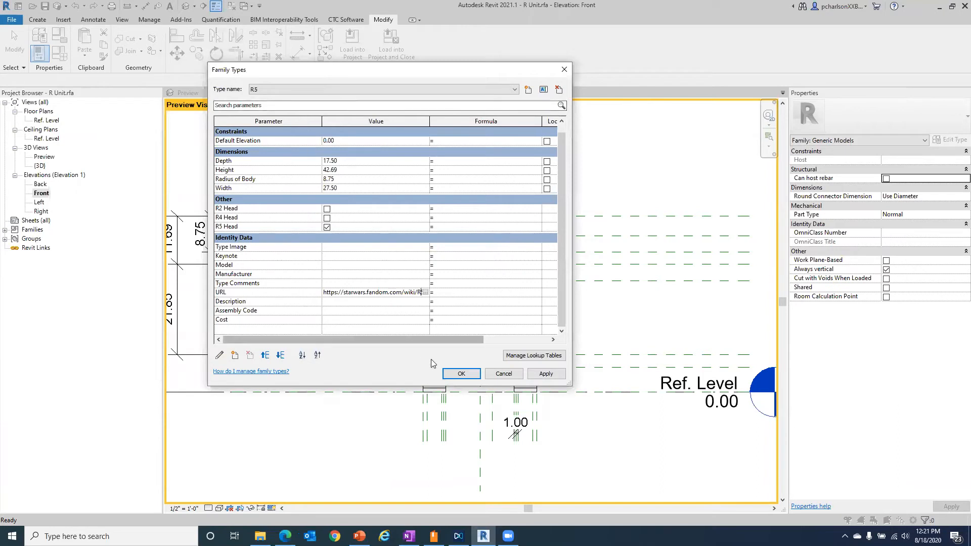
pyautogui.click(474, 373)
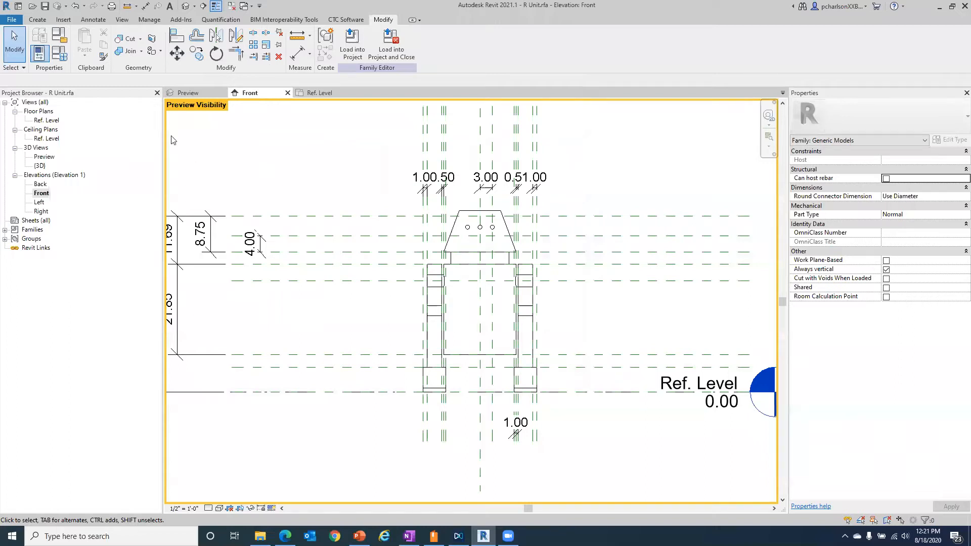
pyautogui.click(45, 6)
# Create a new project from the Imperial-Architectural Template
pyautogui.click(13, 21)
pyautogui.moveTo(40, 54)
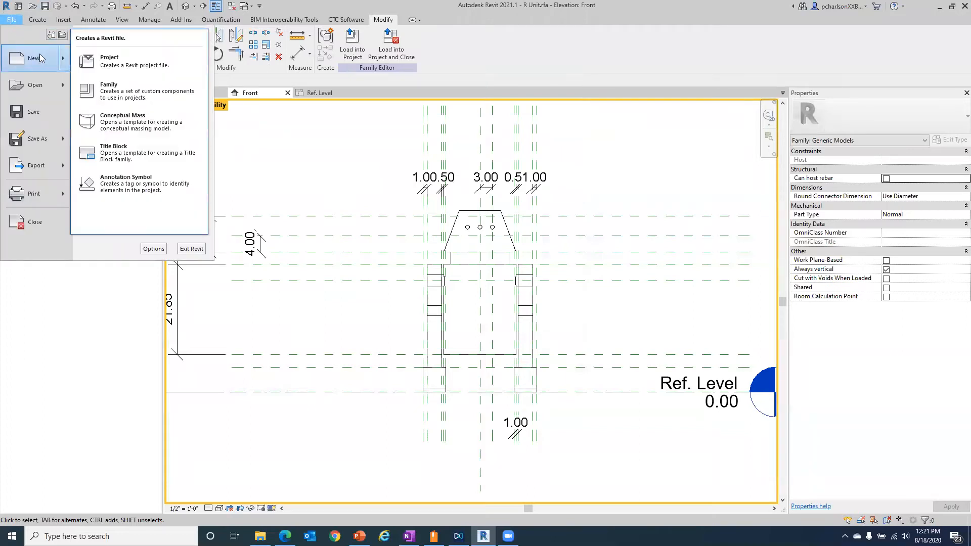
pyautogui.click(116, 63)
pyautogui.click(490, 247)
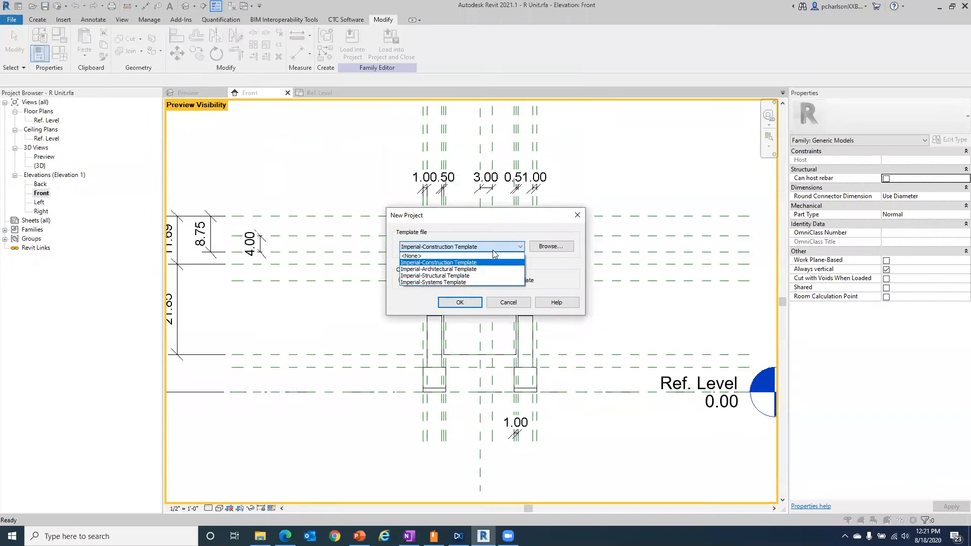
pyautogui.click(447, 269)
pyautogui.click(459, 302)
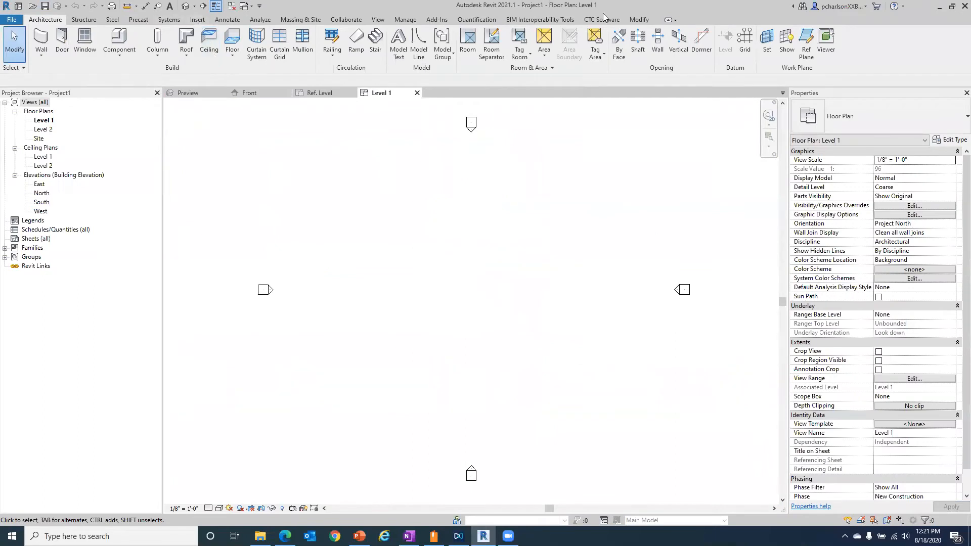
# Switch back to the R Unit family and load it into the new project
pyautogui.click(378, 20)
pyautogui.click(806, 51)
pyautogui.click(772, 49)
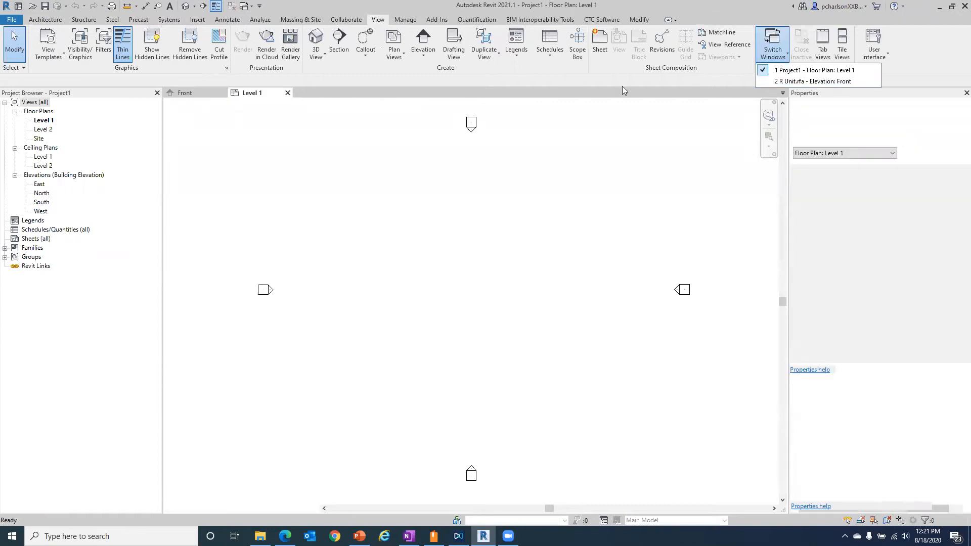
pyautogui.click(809, 86)
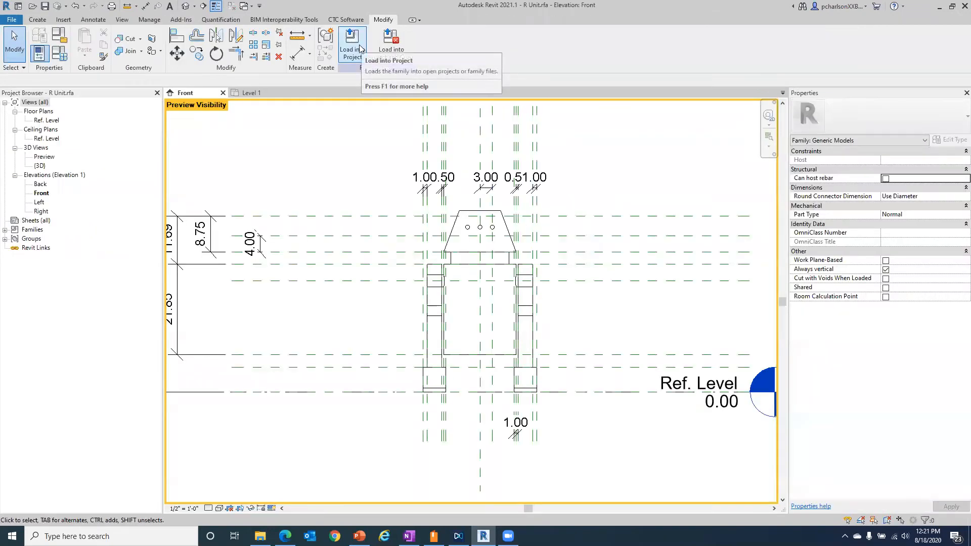
pyautogui.click(352, 46)
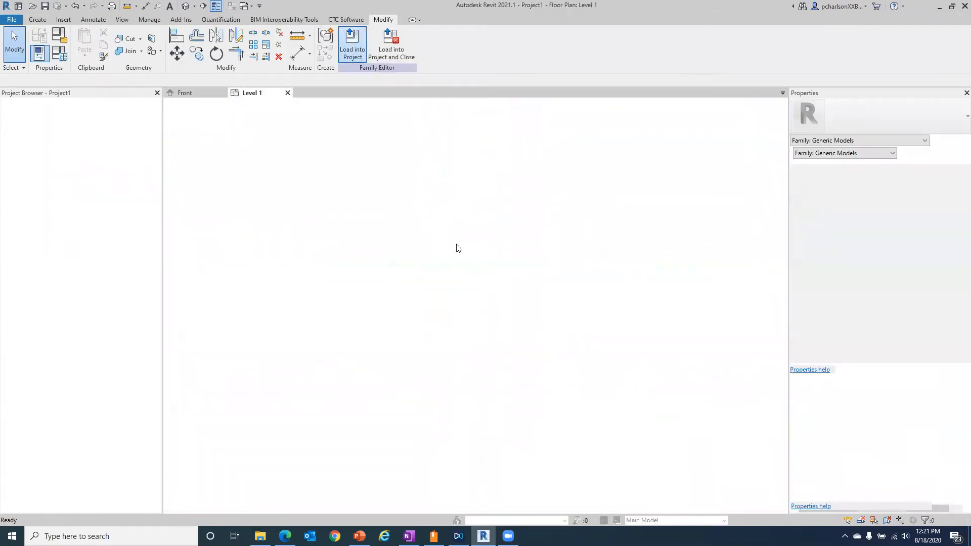
# Choose the R4 type of the R Unit family and place one instance near the middle of the Level 1 floor plan
pyautogui.click(876, 102)
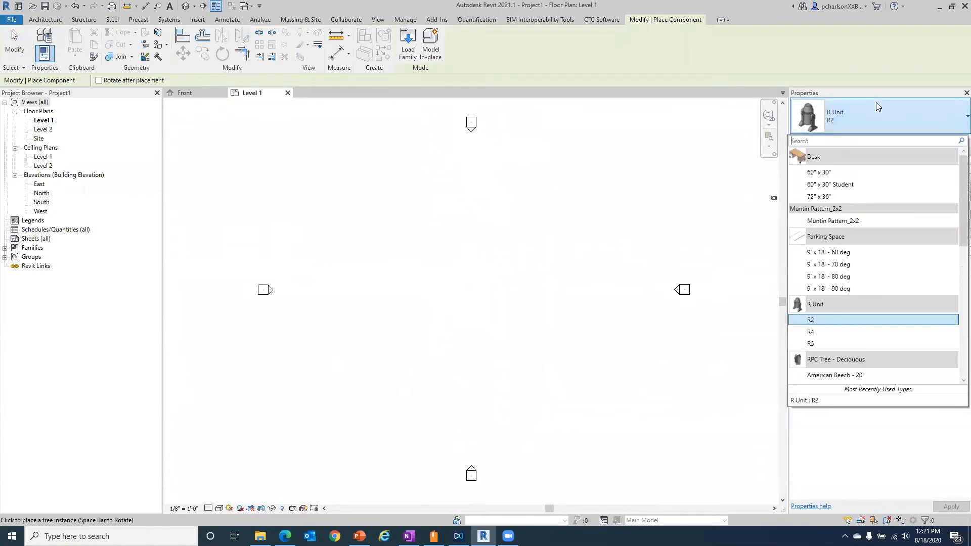
pyautogui.scroll(-1, 842, 284)
pyautogui.click(831, 309)
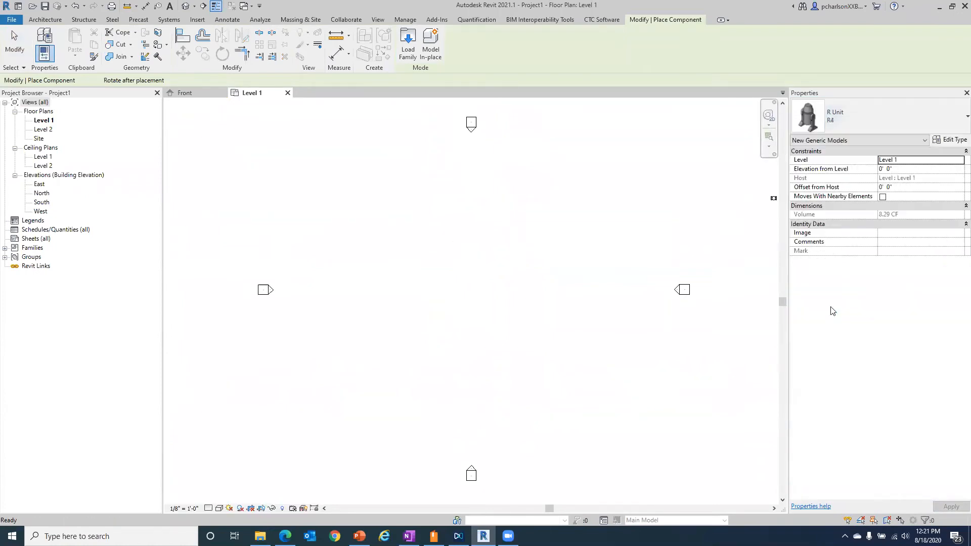
pyautogui.click(883, 116)
pyautogui.click(827, 293)
pyautogui.click(873, 119)
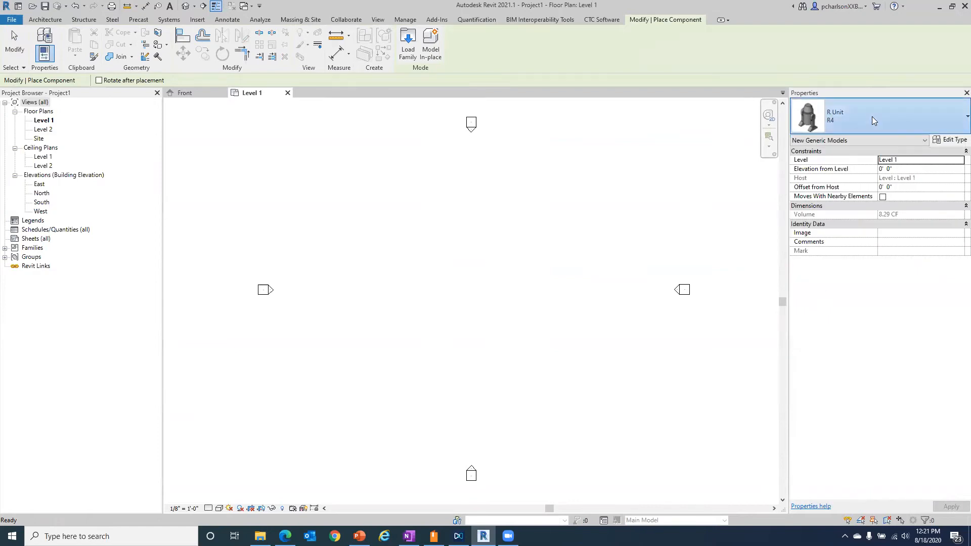
pyautogui.click(872, 117)
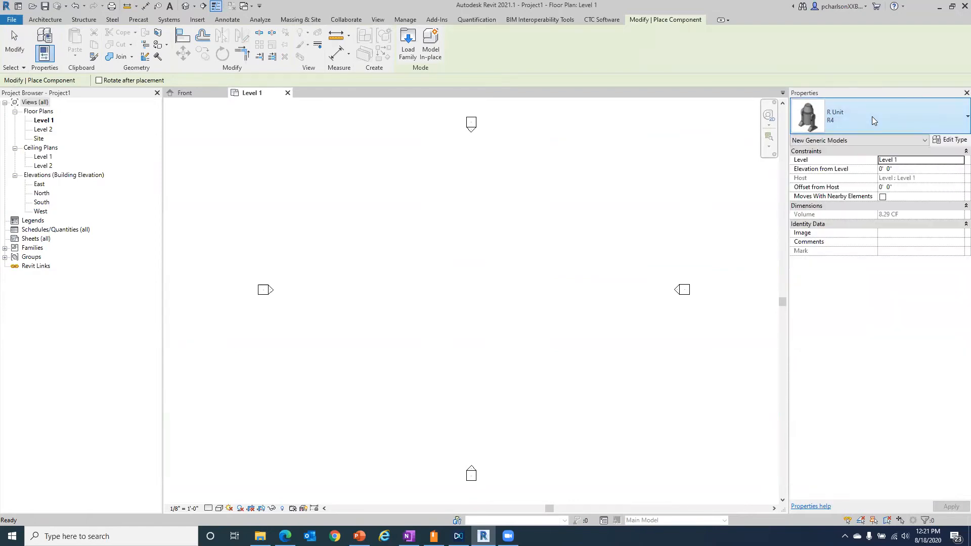
pyautogui.click(433, 280)
# Place an R2 and an R5 instance of the R Unit family in a row to the right of the R4
pyautogui.click(871, 107)
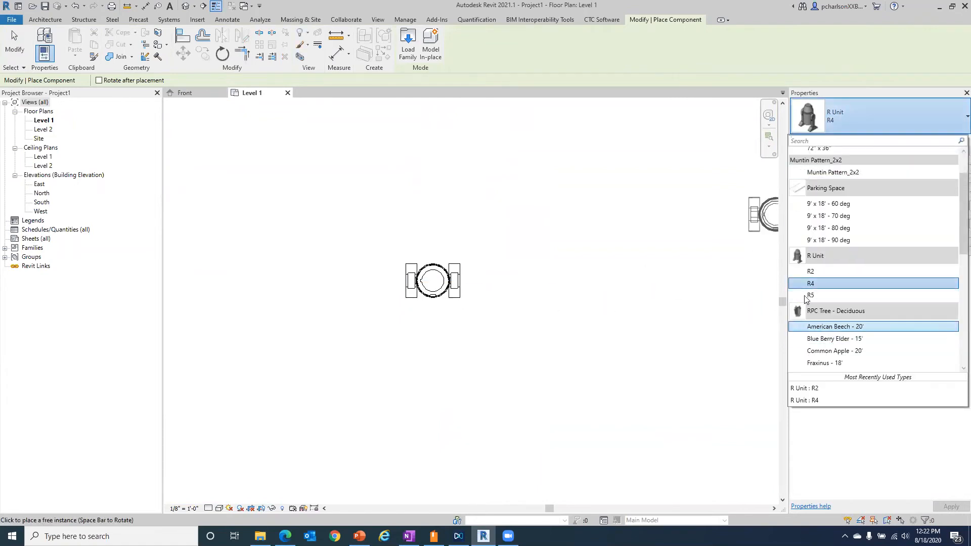
pyautogui.click(835, 271)
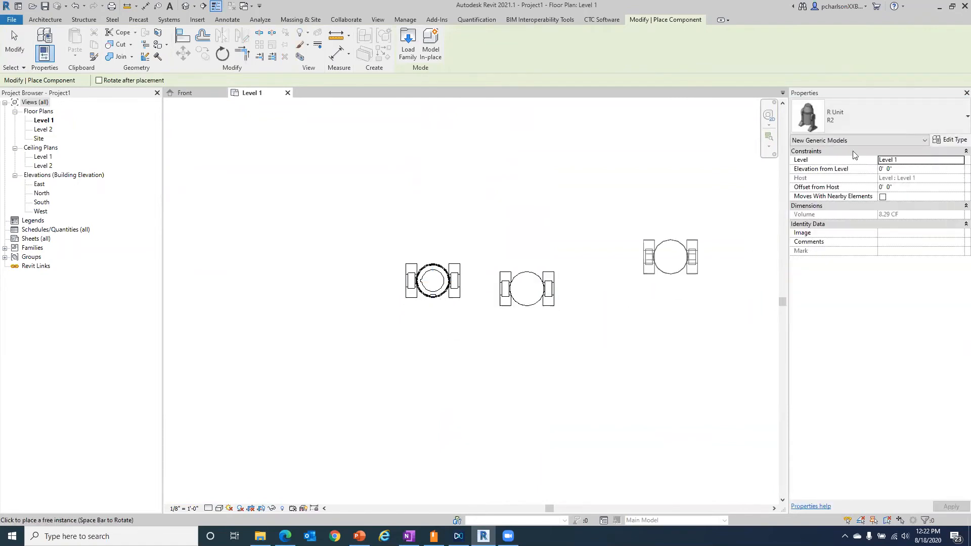
pyautogui.click(870, 116)
pyautogui.click(834, 287)
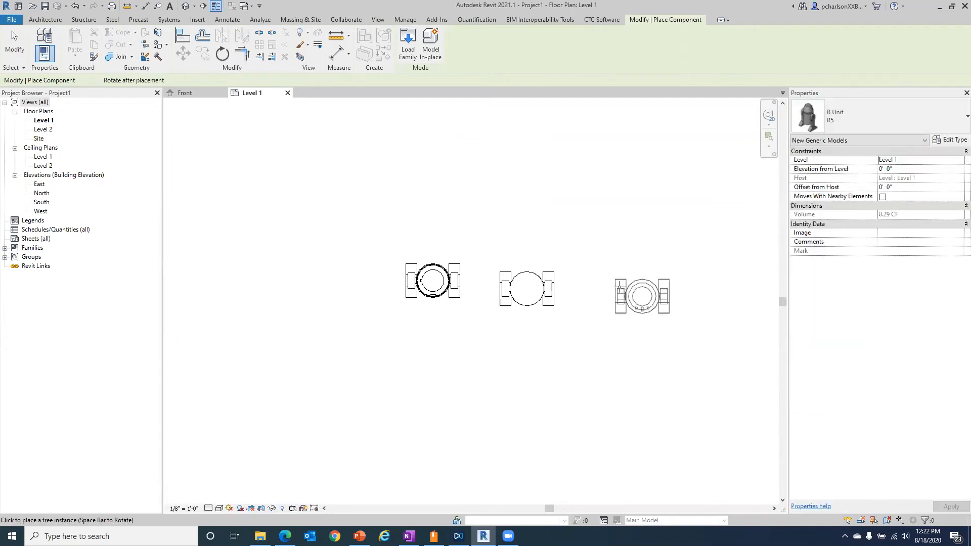
pyautogui.click(616, 288)
pyautogui.press('Escape')
pyautogui.press('Escape')
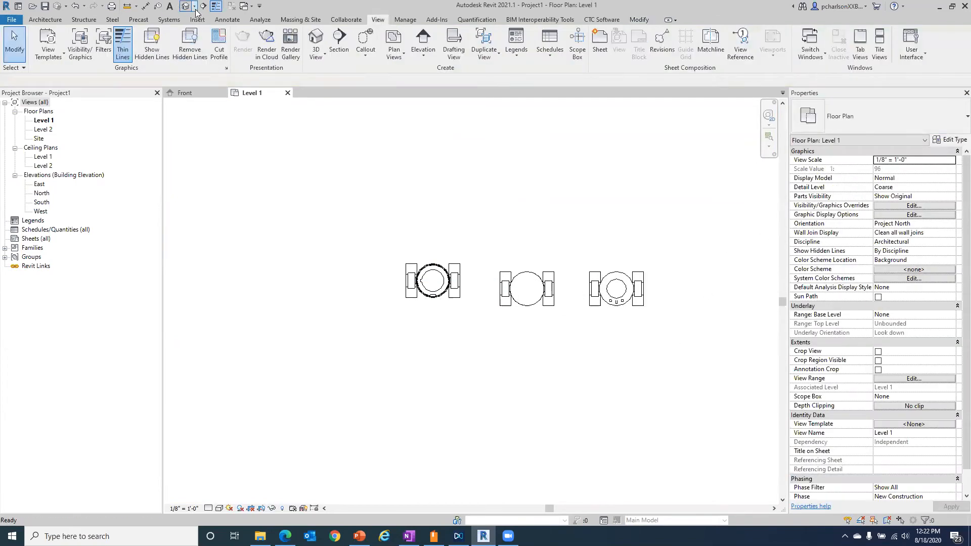
# Open the default 3D view and examine the heads of the three droids from the front and in isometric
pyautogui.scroll(8, 425, 312)
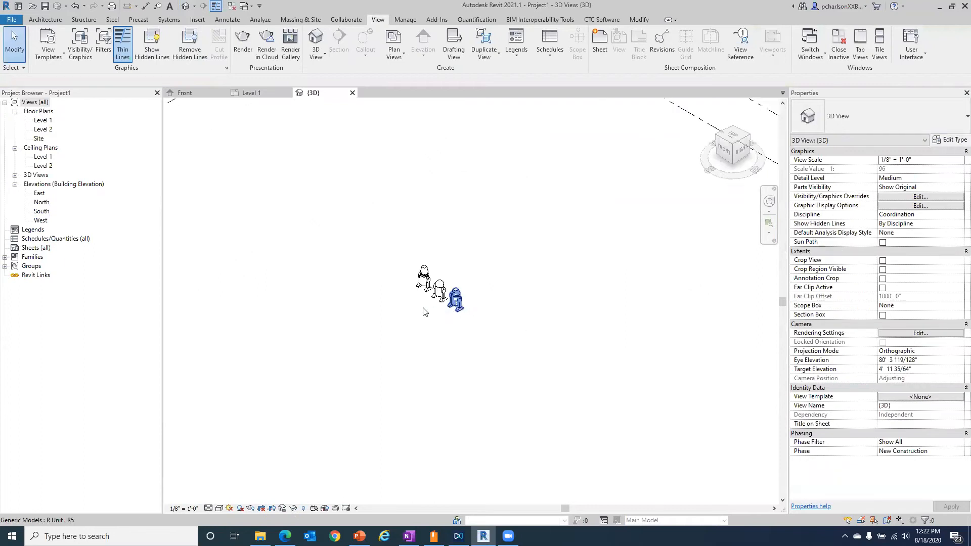
pyautogui.click(724, 152)
pyautogui.scroll(5, 467, 335)
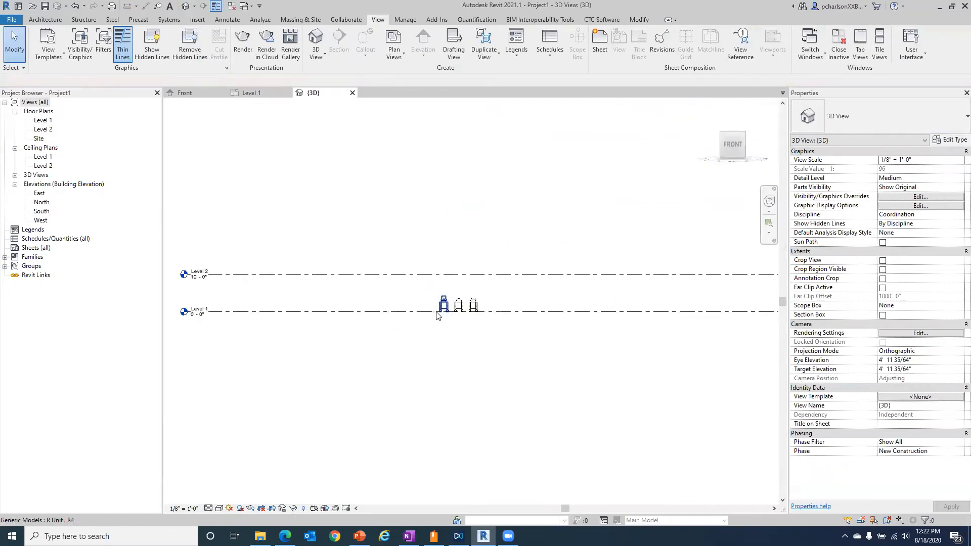
pyautogui.scroll(2, 466, 335)
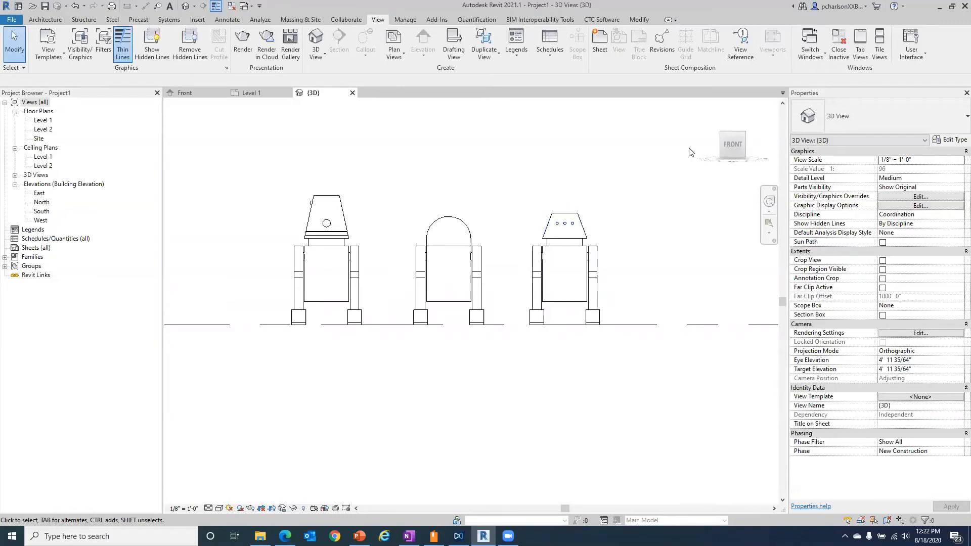
pyautogui.click(745, 131)
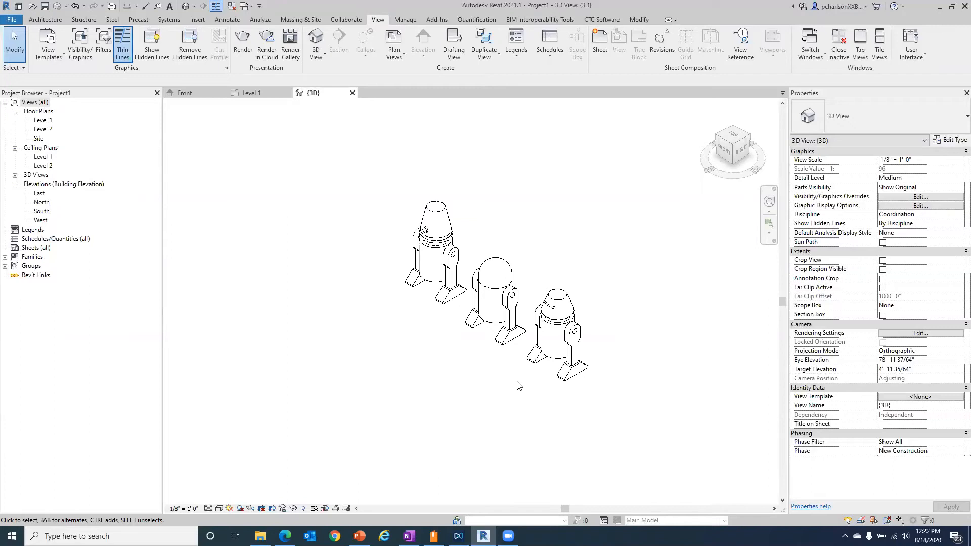
# Inspect the properties of the R5 and R2 instances and view all three droids from the front-left corner
pyautogui.click(555, 327)
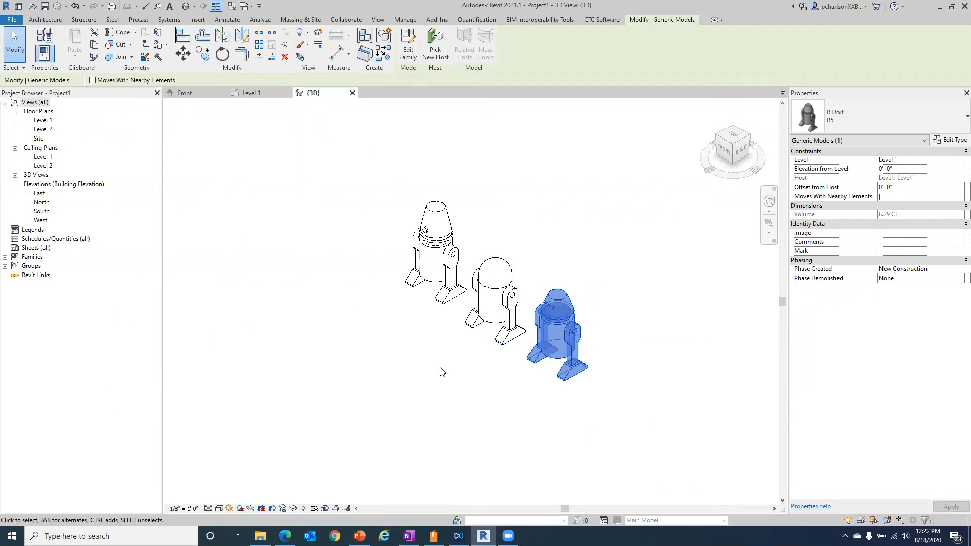
pyautogui.click(537, 392)
pyautogui.click(559, 329)
pyautogui.click(510, 282)
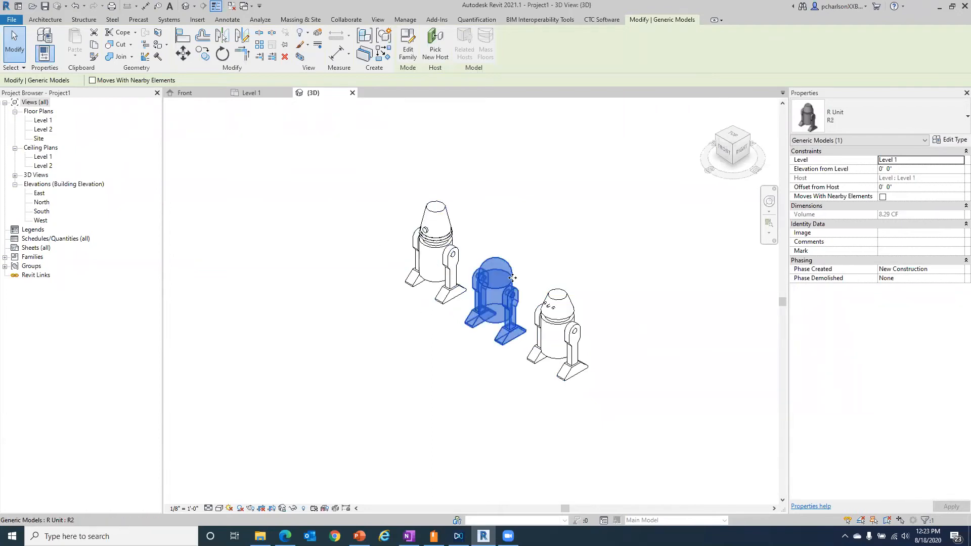
pyautogui.click(328, 293)
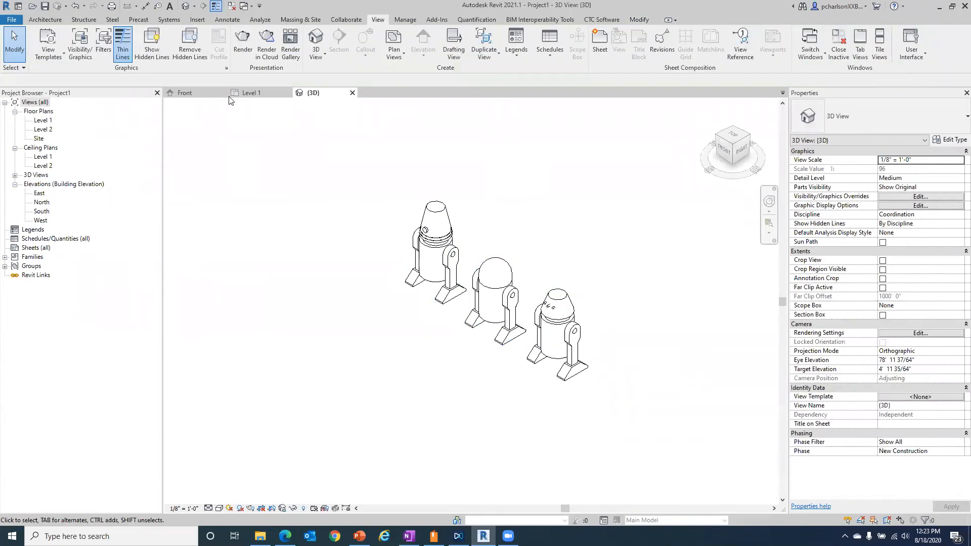
pyautogui.click(724, 146)
pyautogui.scroll(10, 471, 313)
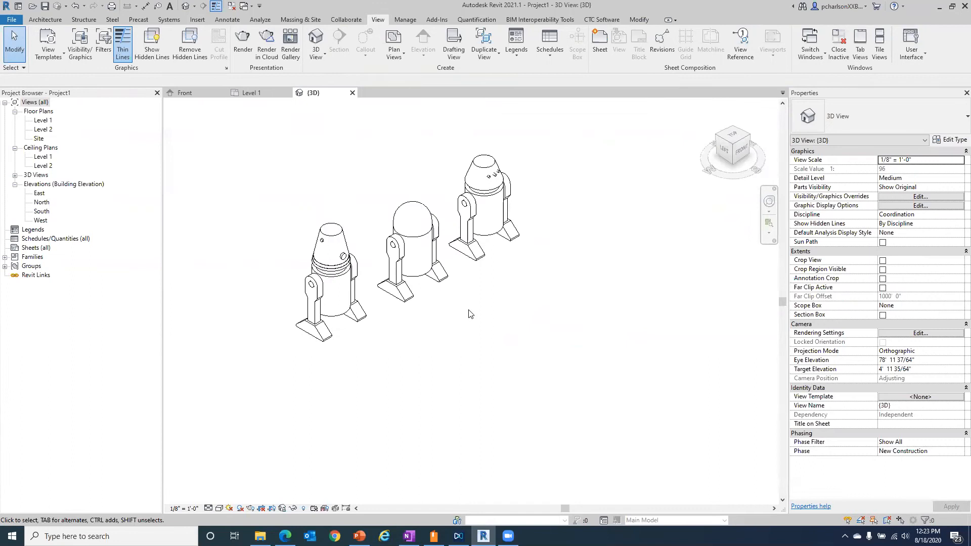
pyautogui.scroll(2, 470, 313)
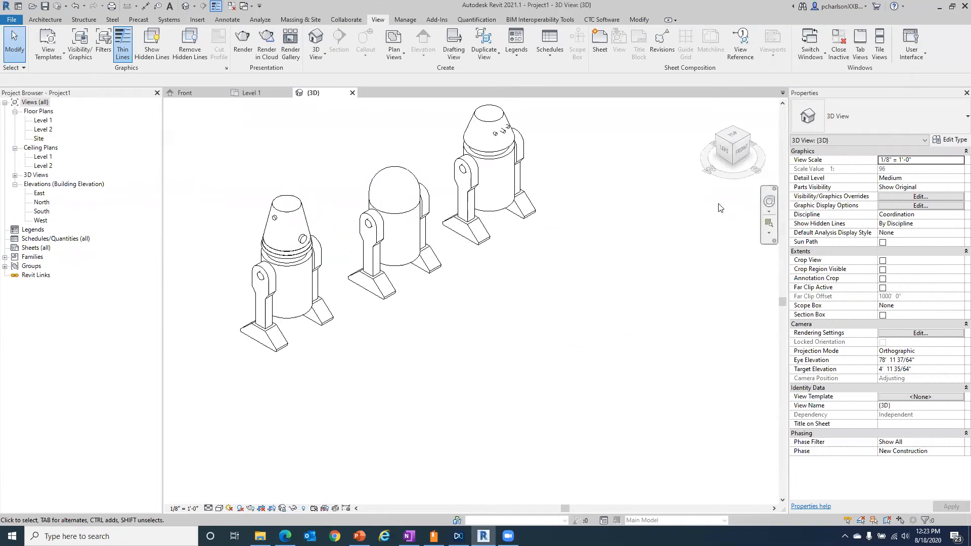
# Look at the droids in the Level 1 plan and the North elevation, then return to Level 1 and close the inactive views
pyautogui.doubleClick(55, 120)
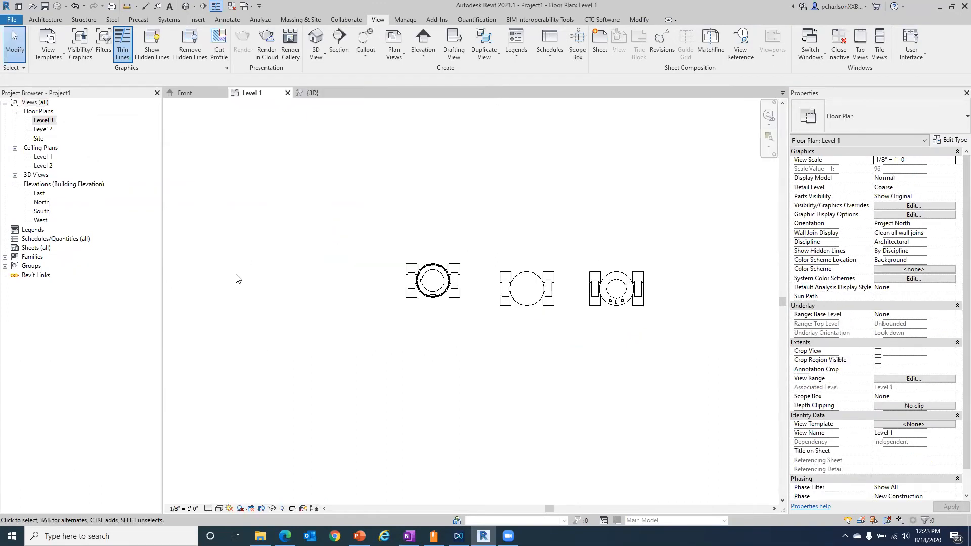
pyautogui.doubleClick(44, 202)
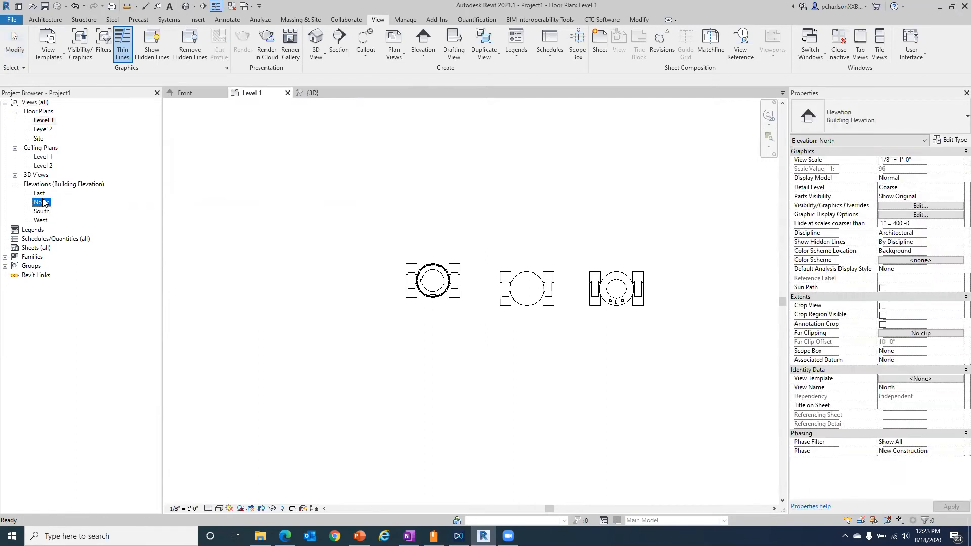
pyautogui.scroll(3, 496, 330)
pyautogui.scroll(-3, 496, 330)
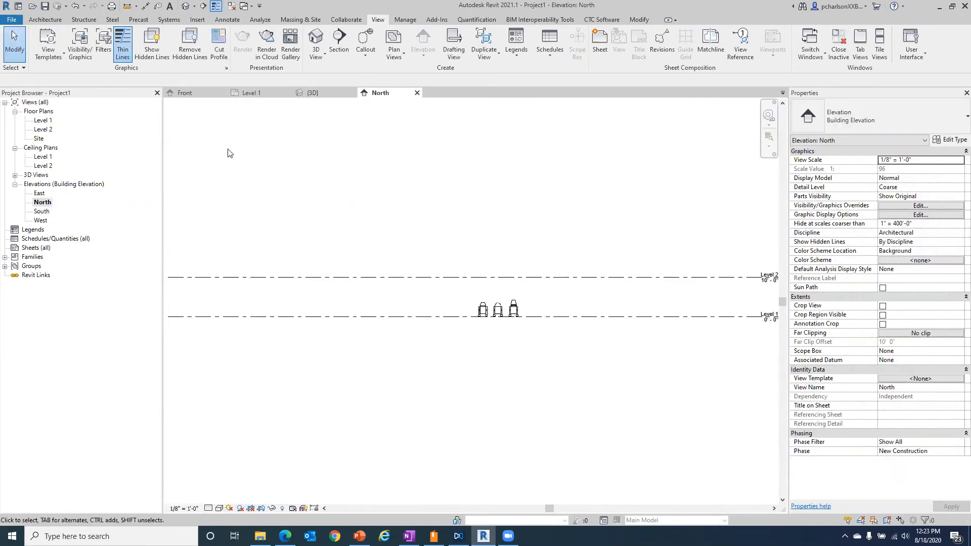
pyautogui.doubleClick(44, 120)
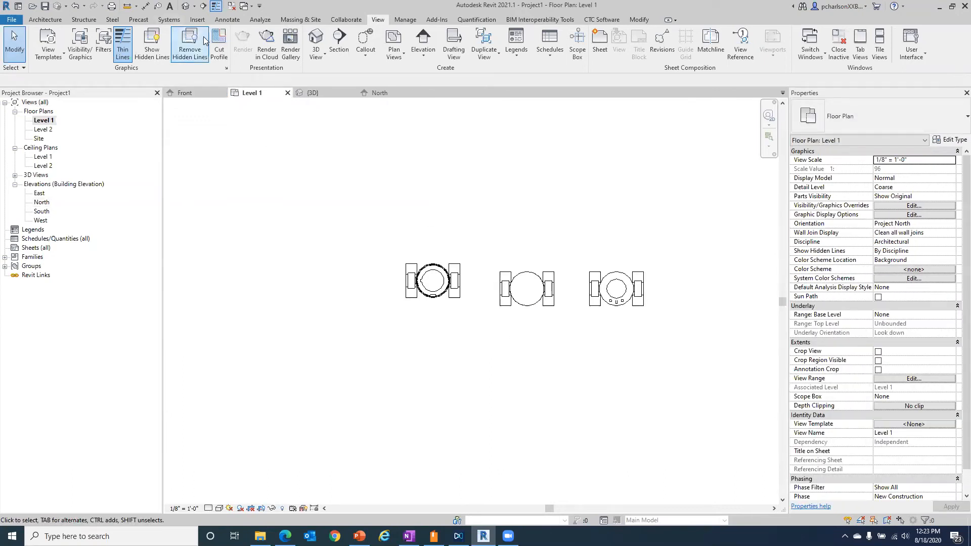
pyautogui.click(234, 7)
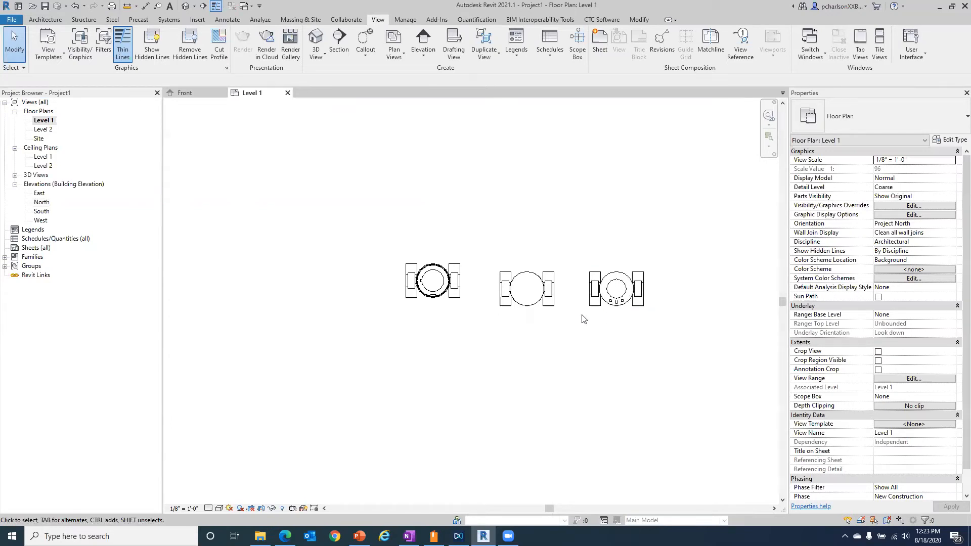
# Inspect the properties of the R5, R2 and R4 instances in the Level 1 floor plan
pyautogui.click(596, 300)
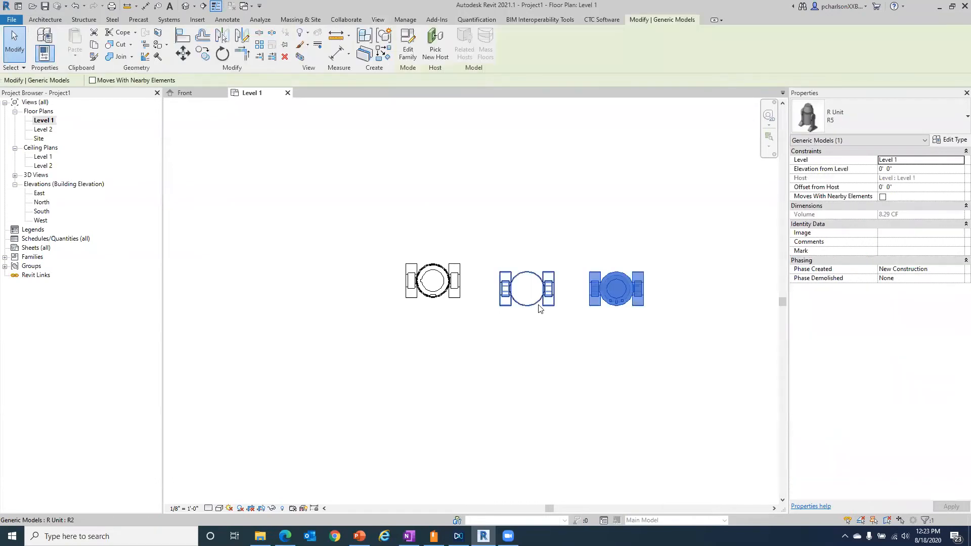
pyautogui.click(540, 309)
pyautogui.click(451, 301)
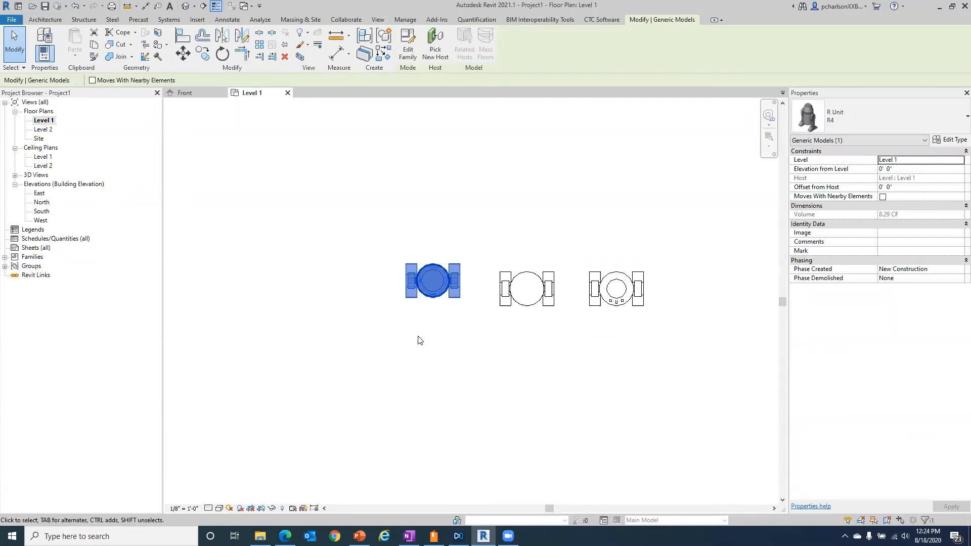
pyautogui.click(440, 318)
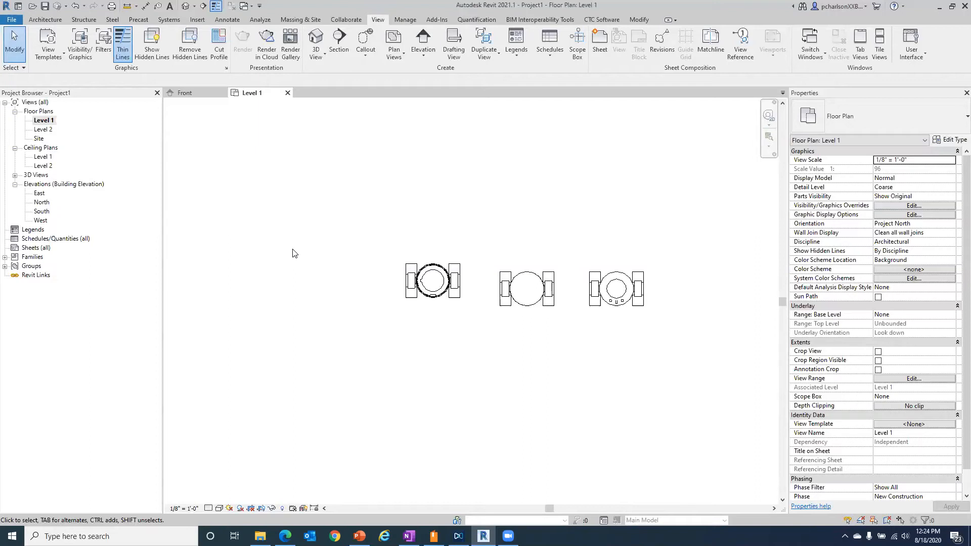
# Close the test project without saving its changes and return to the R Unit family
pyautogui.click(287, 92)
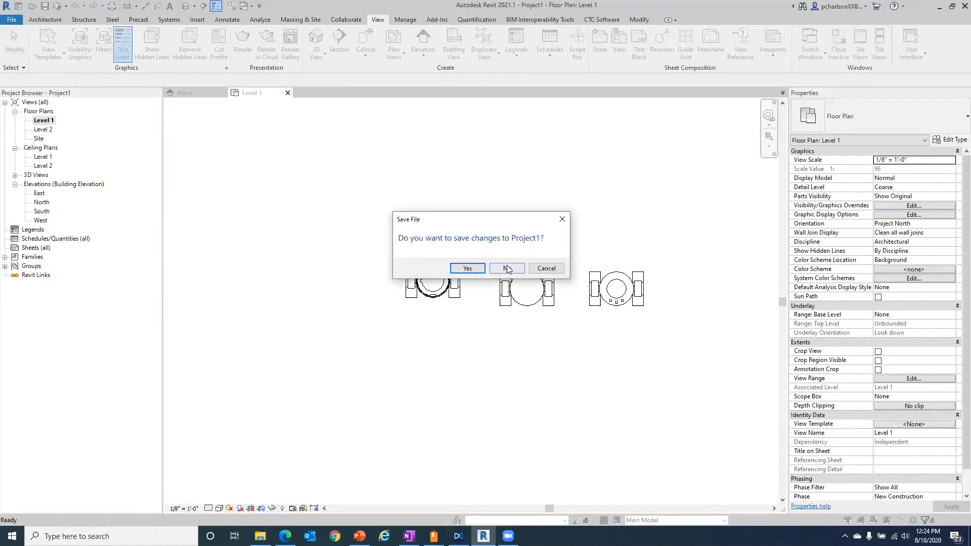
pyautogui.click(506, 268)
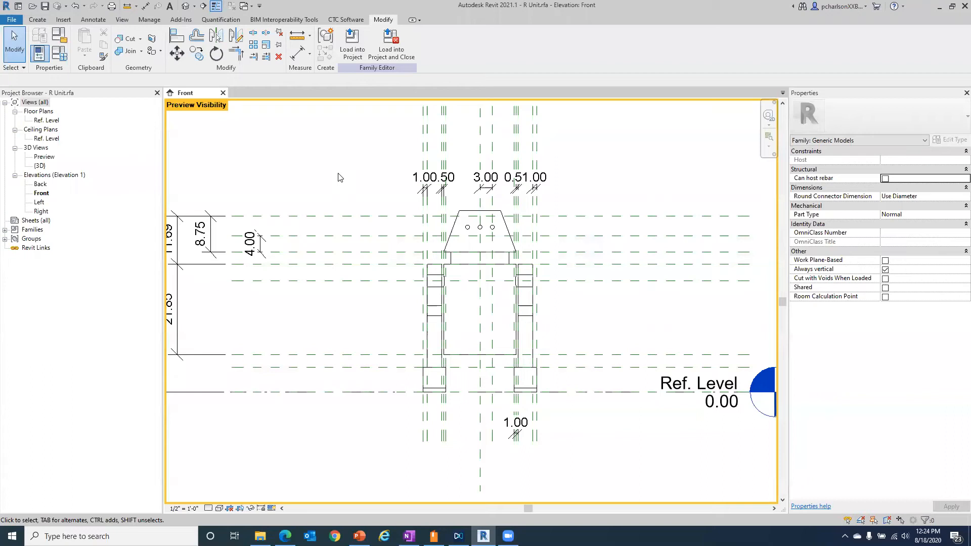
# Load Data Recorder.rfa into the R Unit family and find it under Data Devices among the loaded families
pyautogui.scroll(-2, 394, 291)
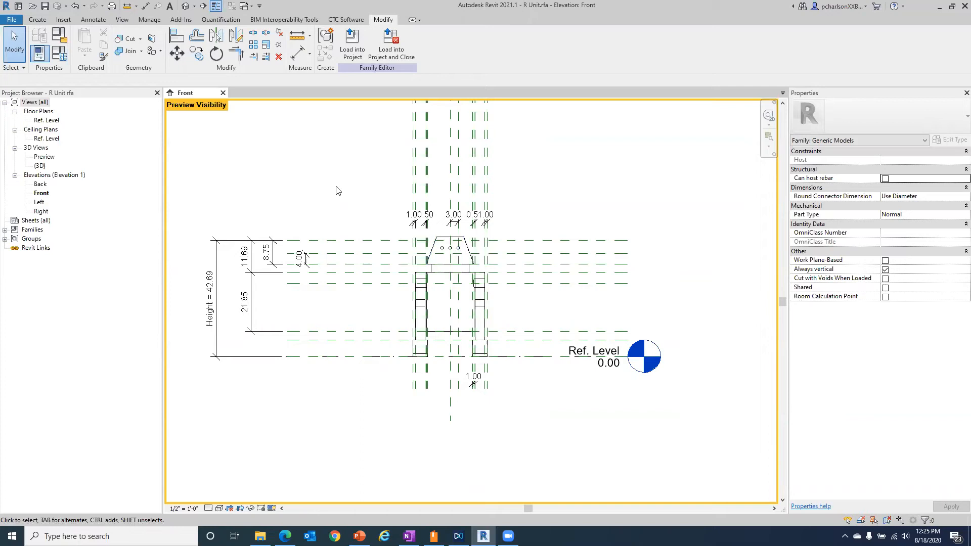
pyautogui.click(64, 20)
pyautogui.click(477, 44)
pyautogui.click(452, 218)
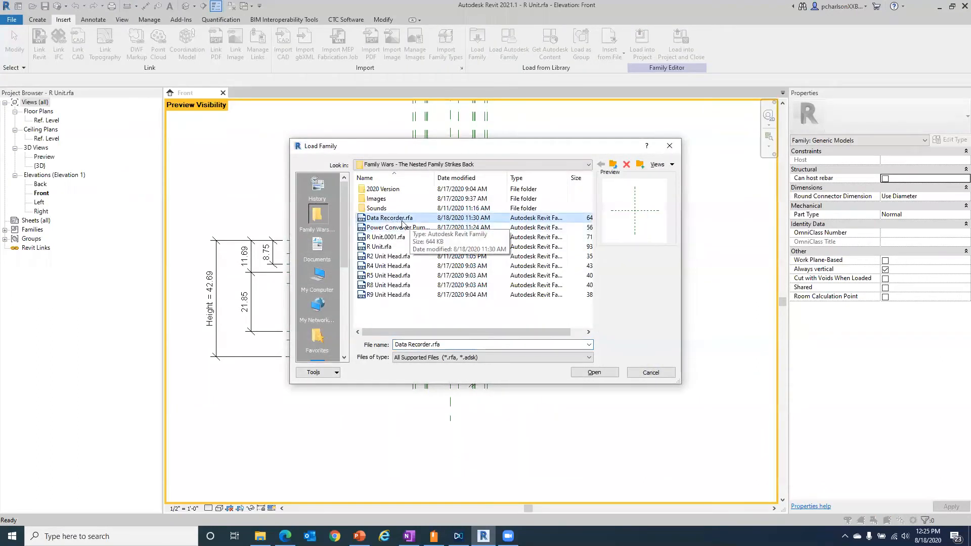
pyautogui.click(589, 377)
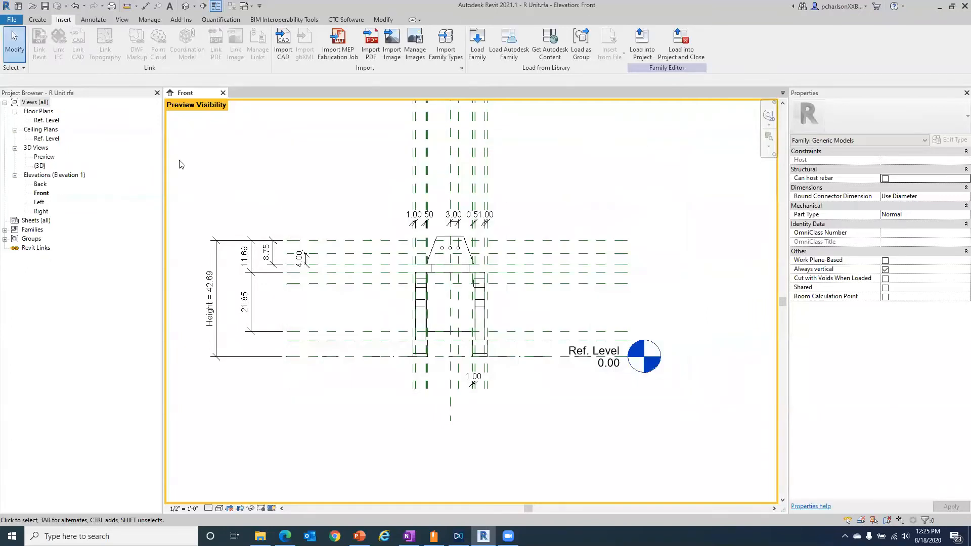
pyautogui.click(5, 230)
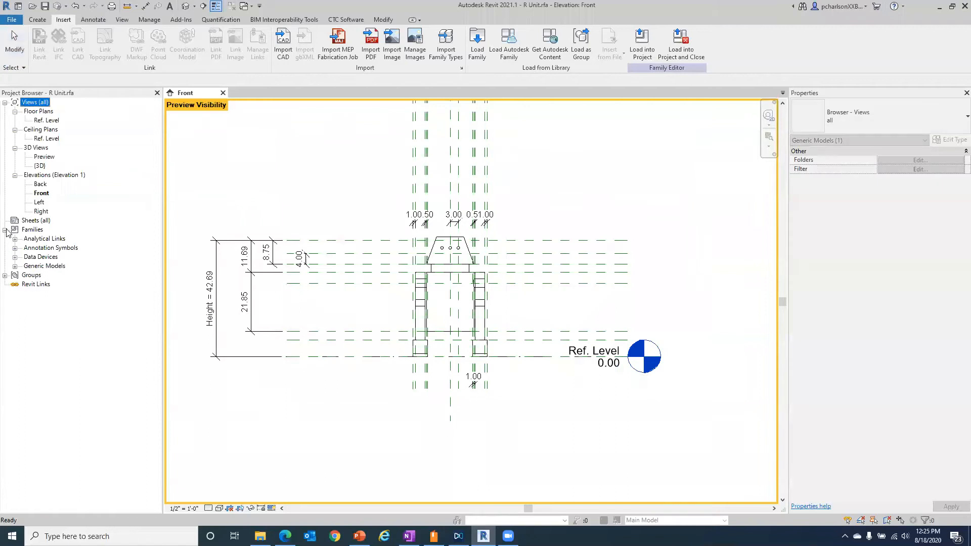
pyautogui.click(15, 257)
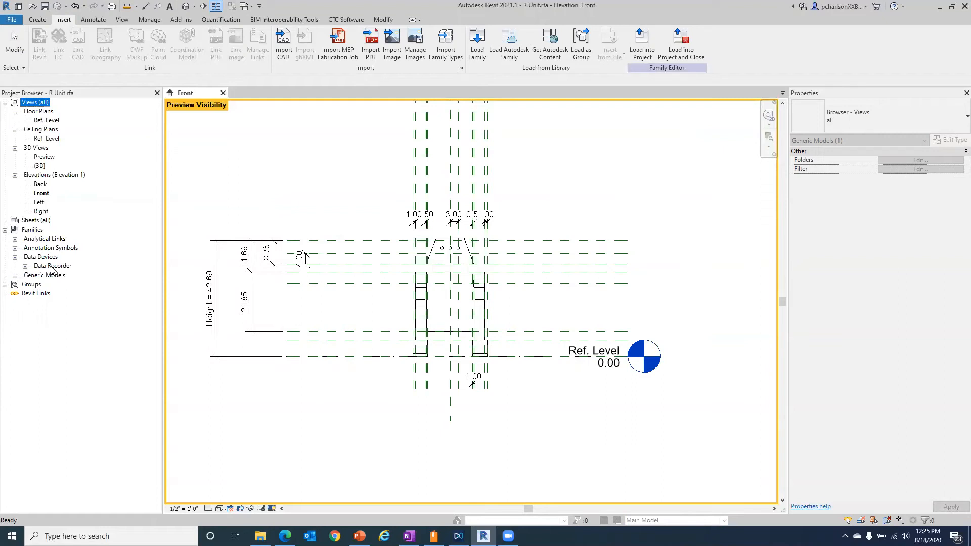
# Start a new family parameter in the R Unit's family types and name it Data Recorder
pyautogui.click(41, 18)
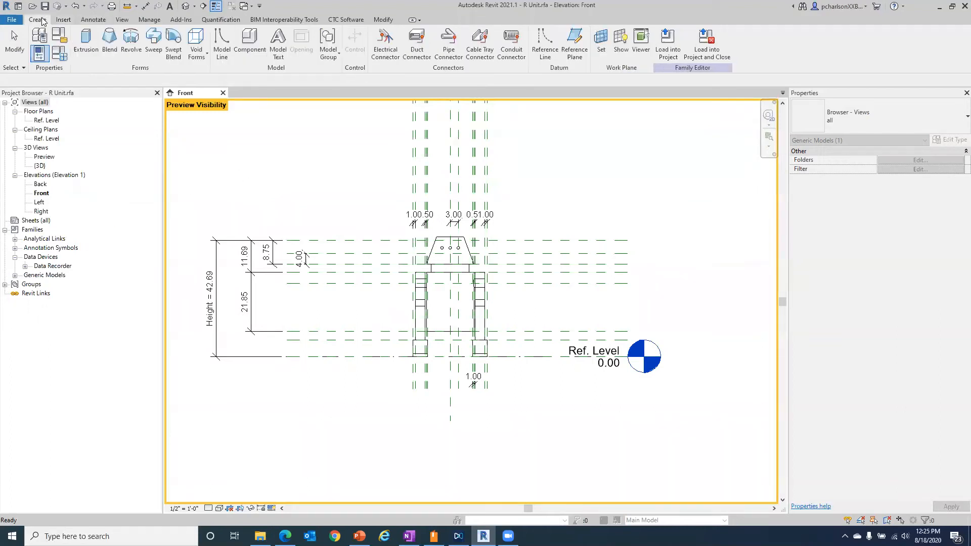
pyautogui.click(58, 53)
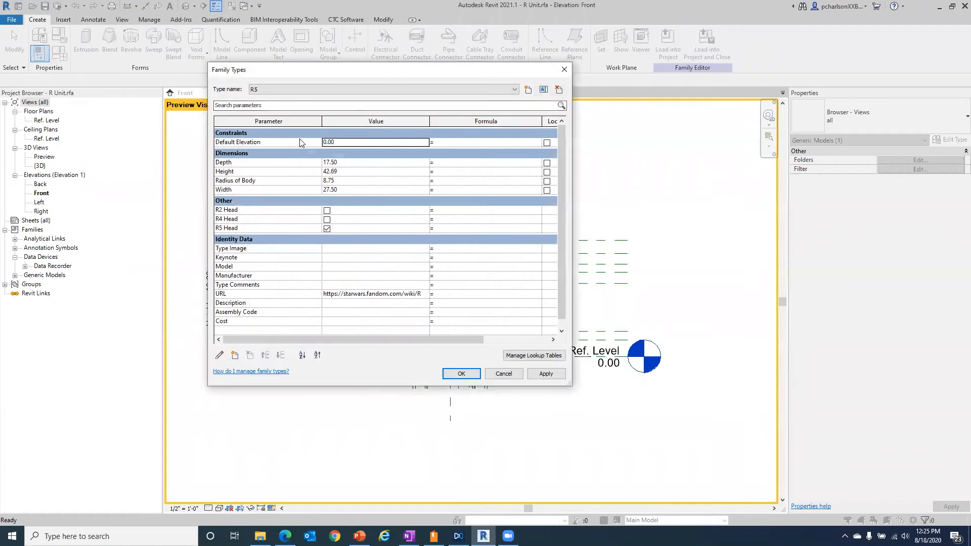
pyautogui.moveTo(336, 71); pyautogui.dragTo(438, 80)
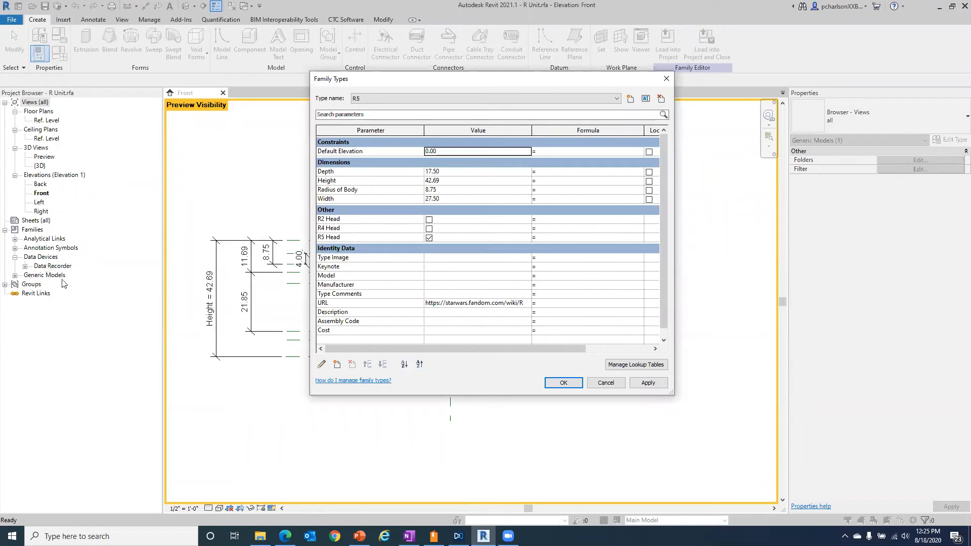
pyautogui.click(337, 365)
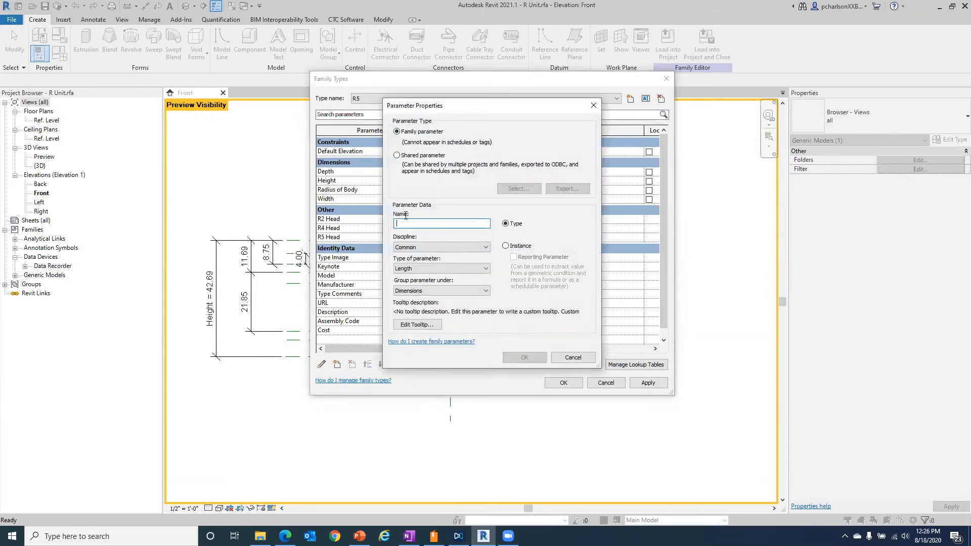
pyautogui.write('Data ')
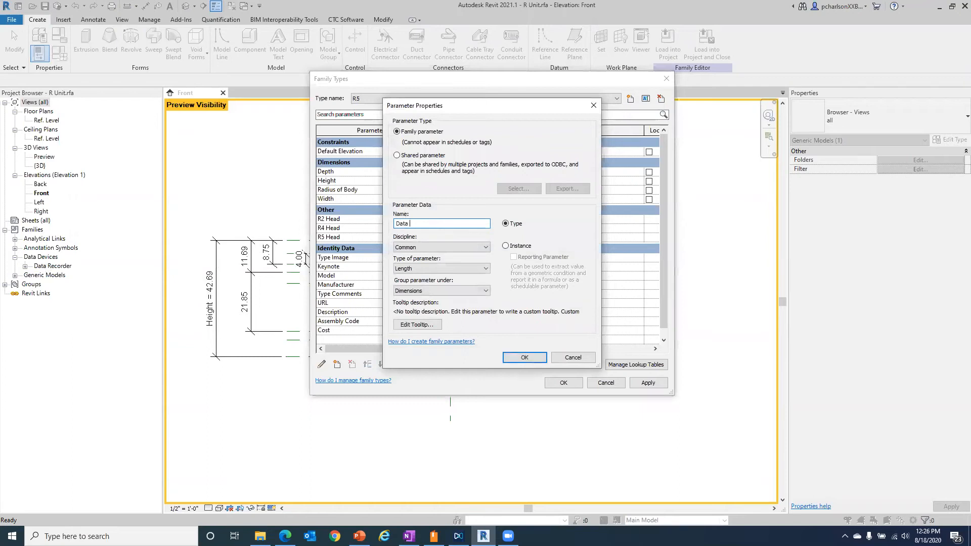
pyautogui.write('Recorder')
# Set the parameter's type to Family Type with the Data Devices category, make it an instance parameter and create it
pyautogui.click(431, 268)
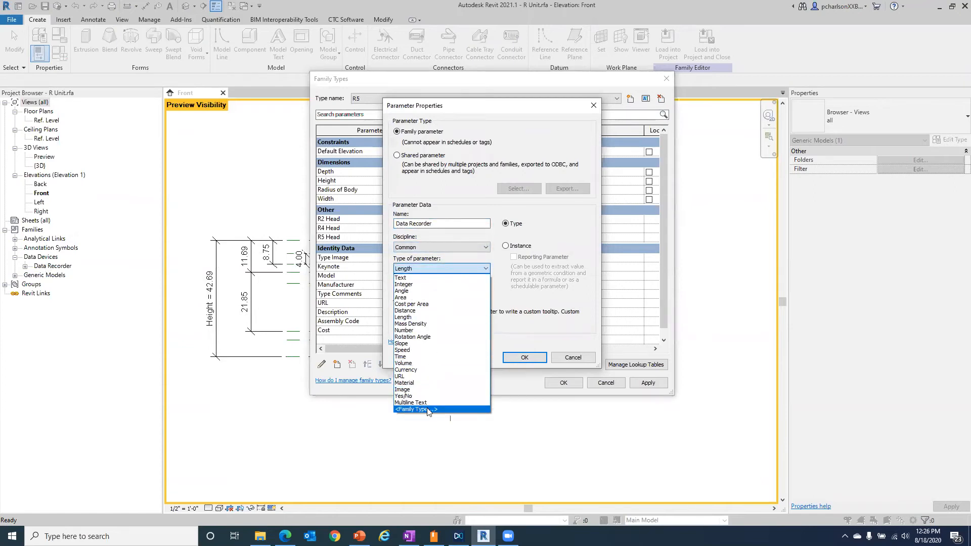
pyautogui.click(428, 410)
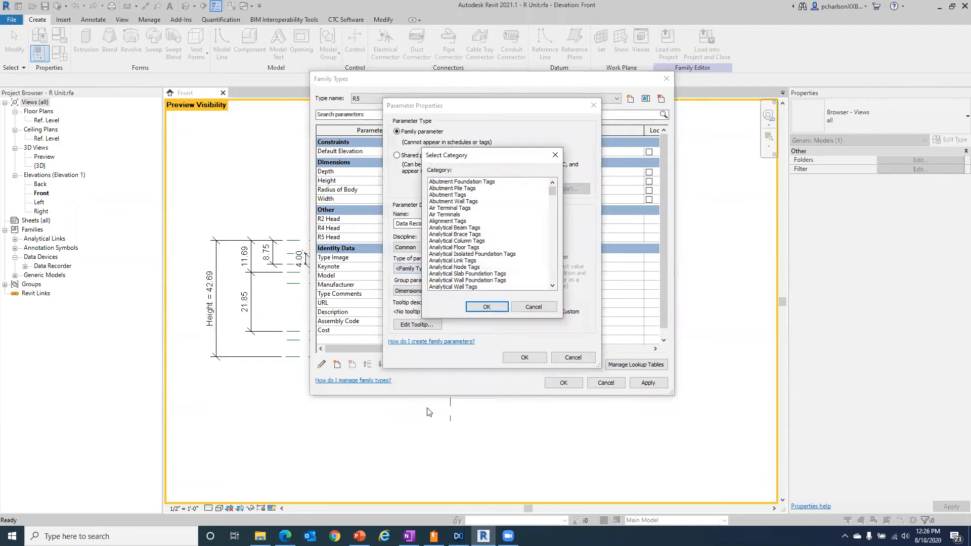
pyautogui.scroll(-20, 451, 205)
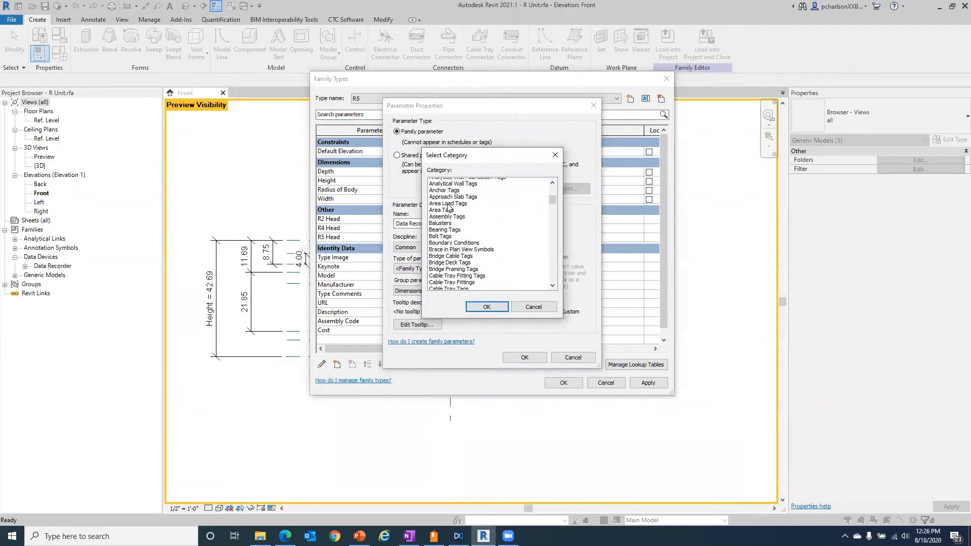
pyautogui.scroll(-10, 448, 205)
pyautogui.scroll(20, 449, 205)
pyautogui.scroll(4, 449, 204)
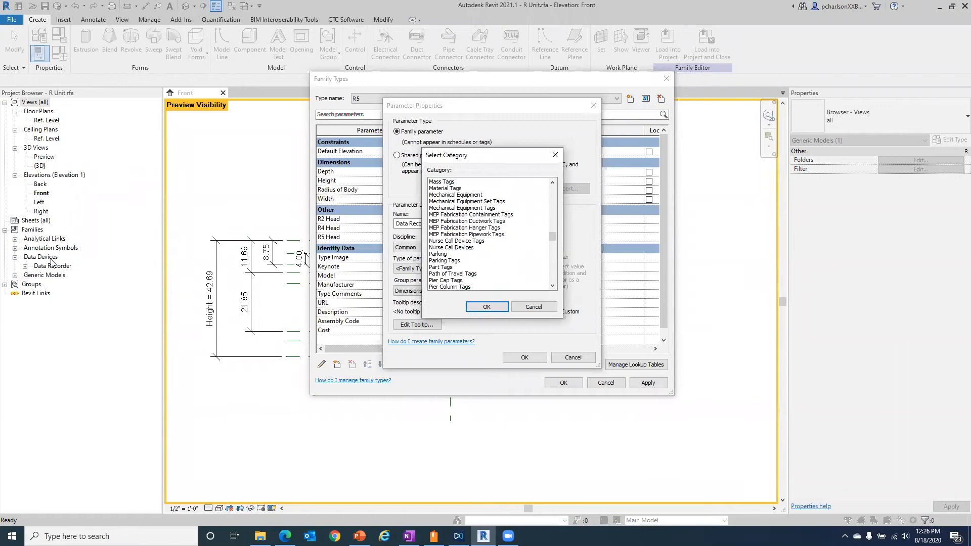
pyautogui.scroll(20, 495, 214)
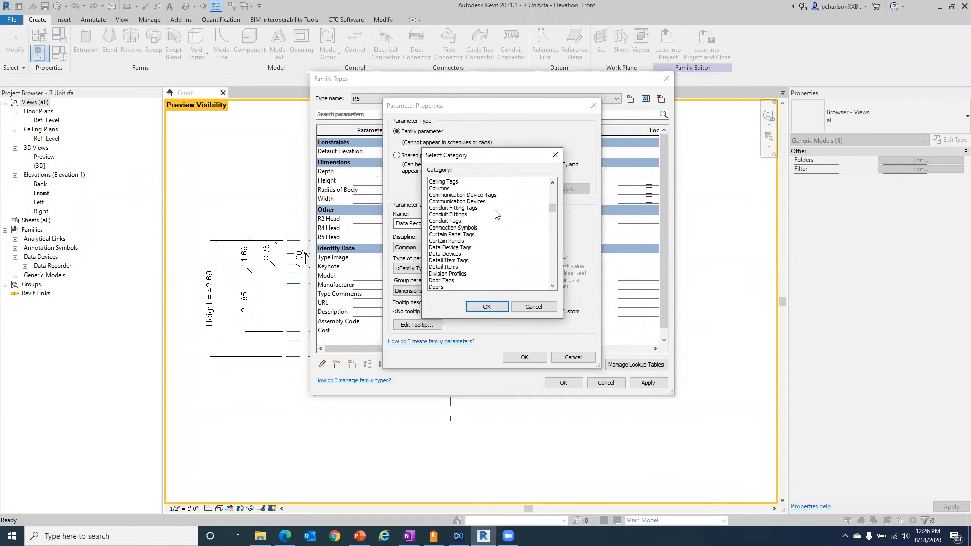
pyautogui.click(437, 254)
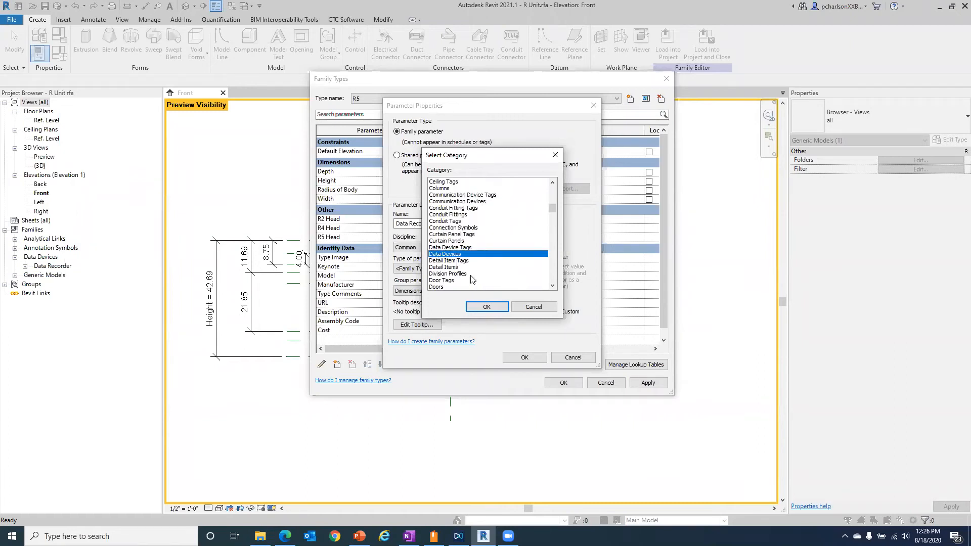
pyautogui.click(487, 307)
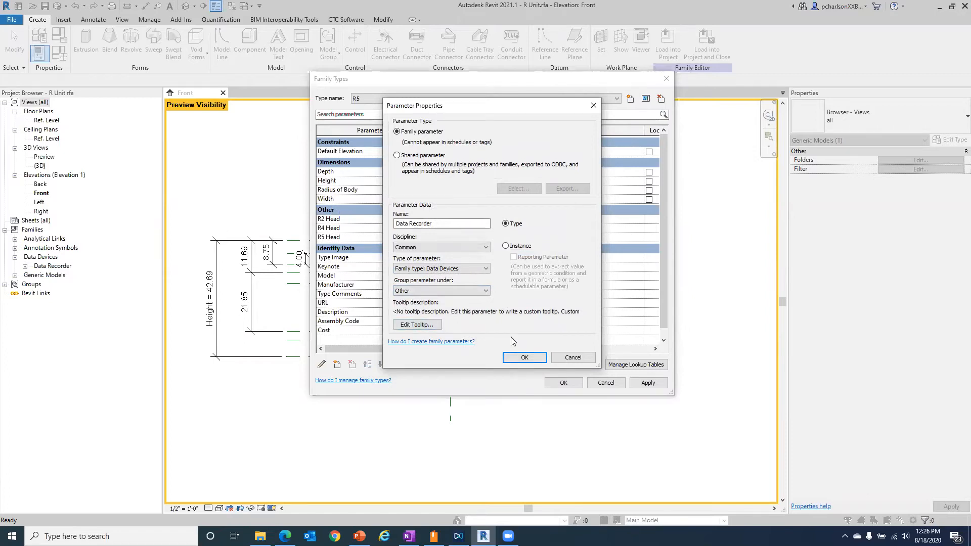
pyautogui.click(505, 246)
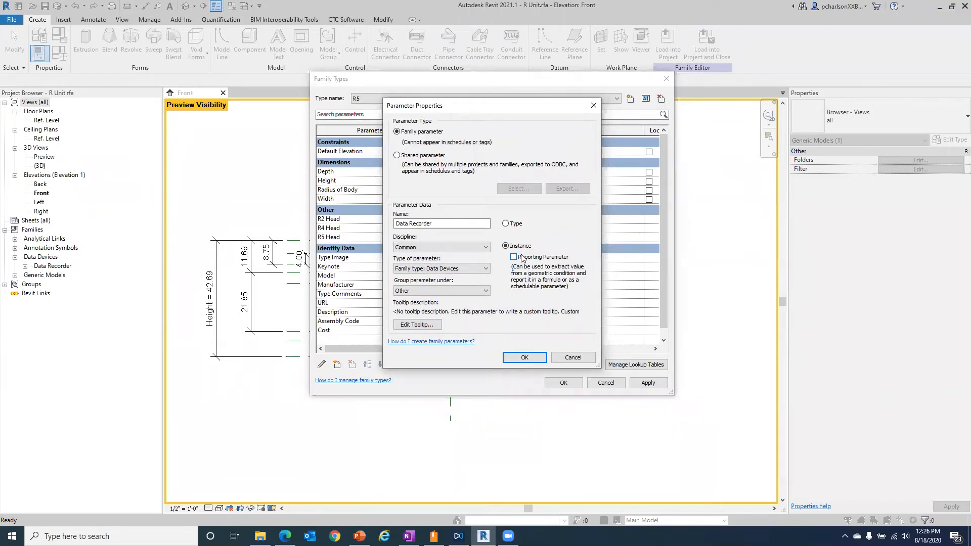
pyautogui.click(524, 357)
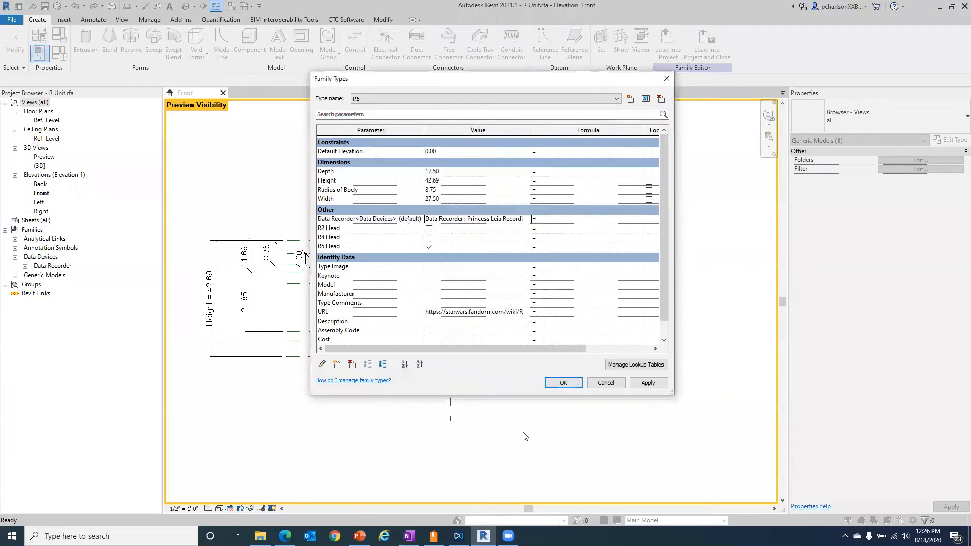
# Widen the family types columns, set Data Recorder to the Luke Skywalker recording type and accept the family types
pyautogui.moveTo(342, 219); pyautogui.dragTo(371, 228)
pyautogui.click(528, 211)
pyautogui.click(526, 213)
pyautogui.click(510, 219)
pyautogui.click(516, 219)
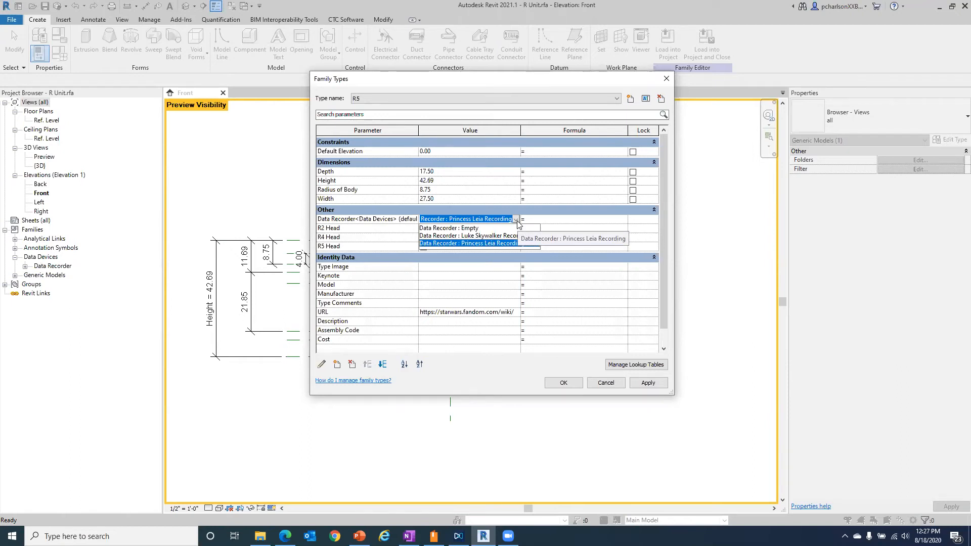
pyautogui.click(484, 235)
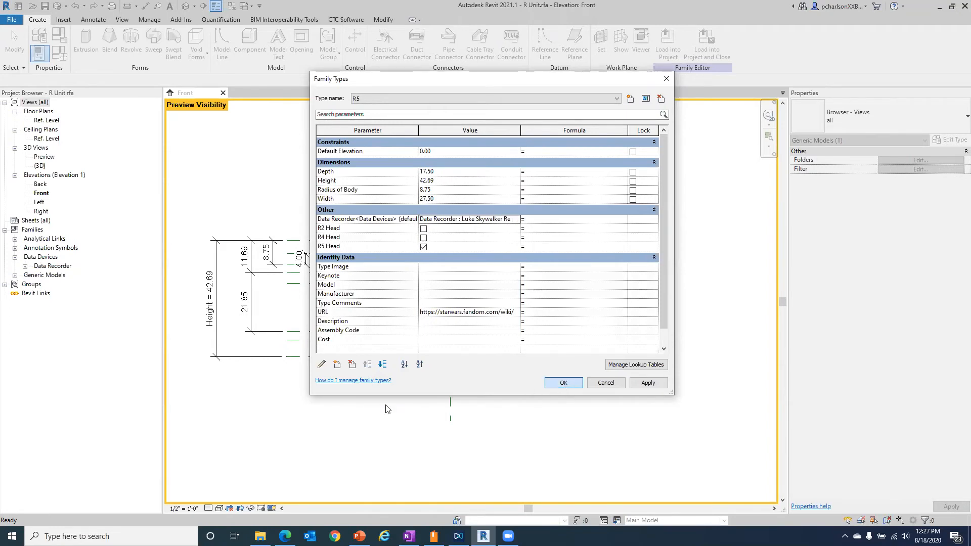
pyautogui.press('Return')
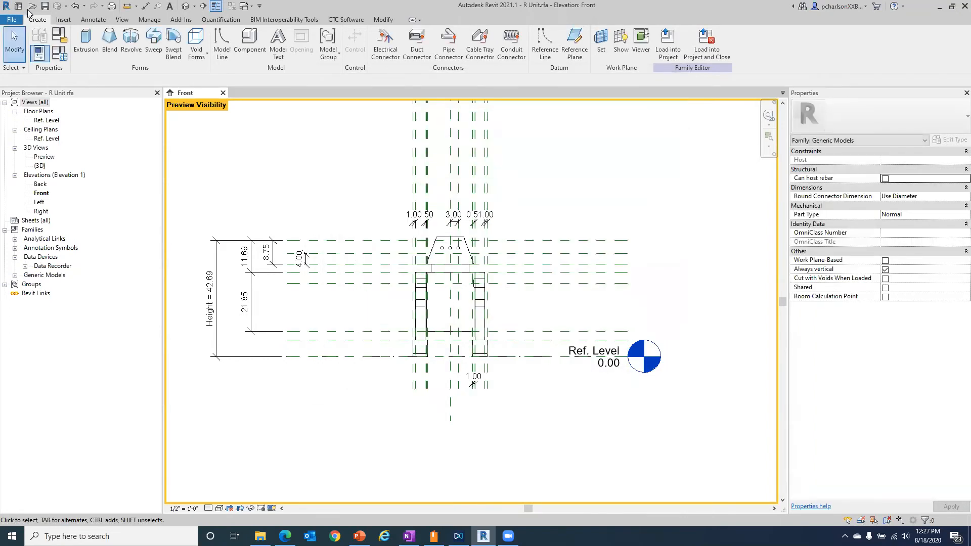
# Save the R Unit family and try to load it into a project
pyautogui.click(45, 10)
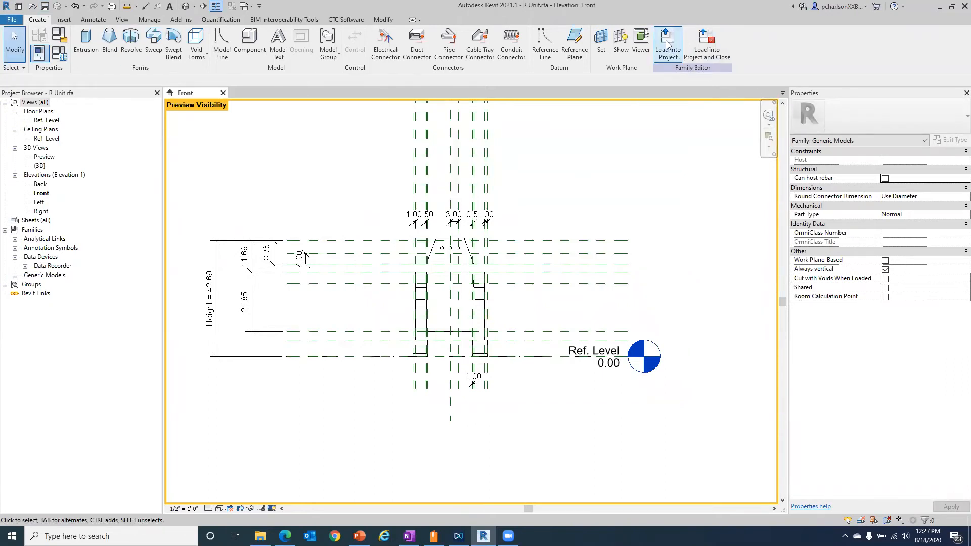
pyautogui.click(665, 39)
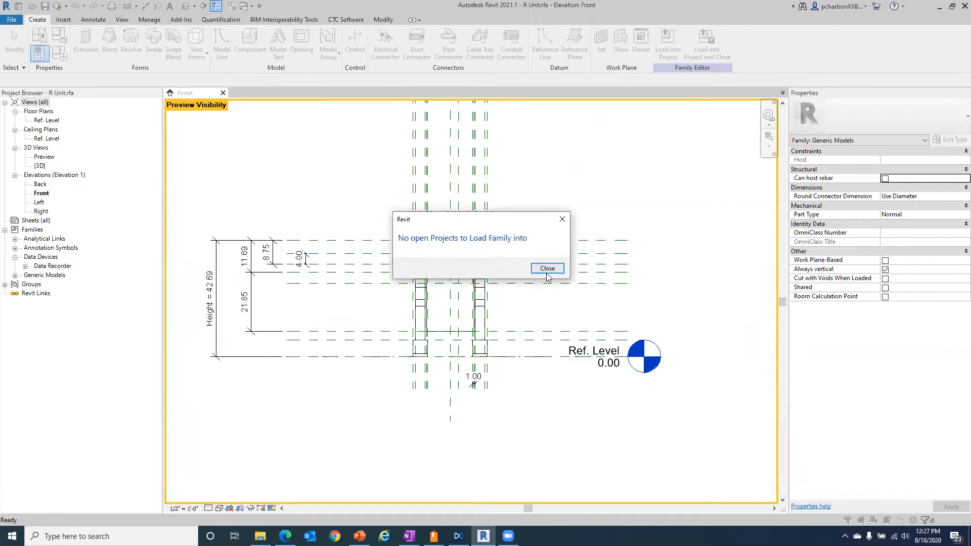
pyautogui.click(546, 269)
# Create a new project from the Imperial-Architectural Template
pyautogui.click(11, 19)
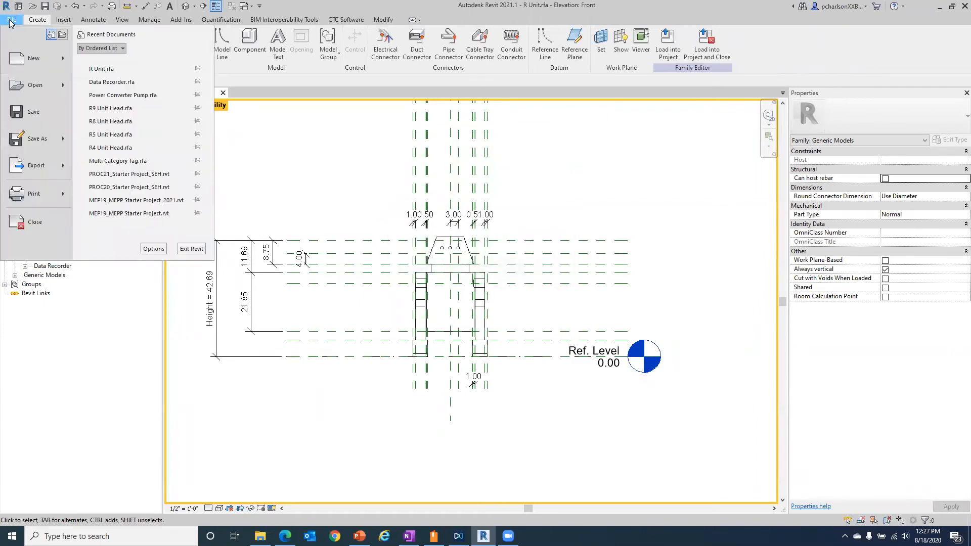
pyautogui.moveTo(43, 61)
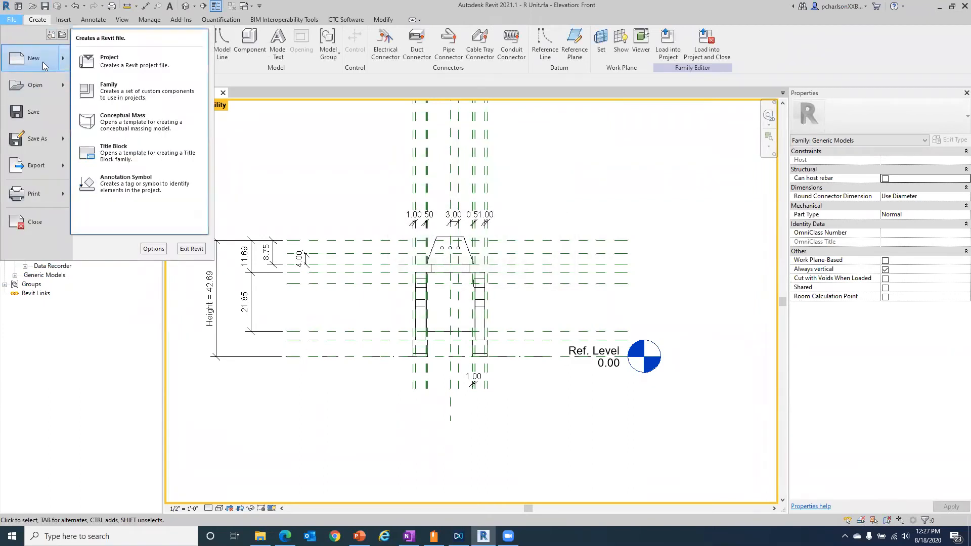
pyautogui.click(104, 60)
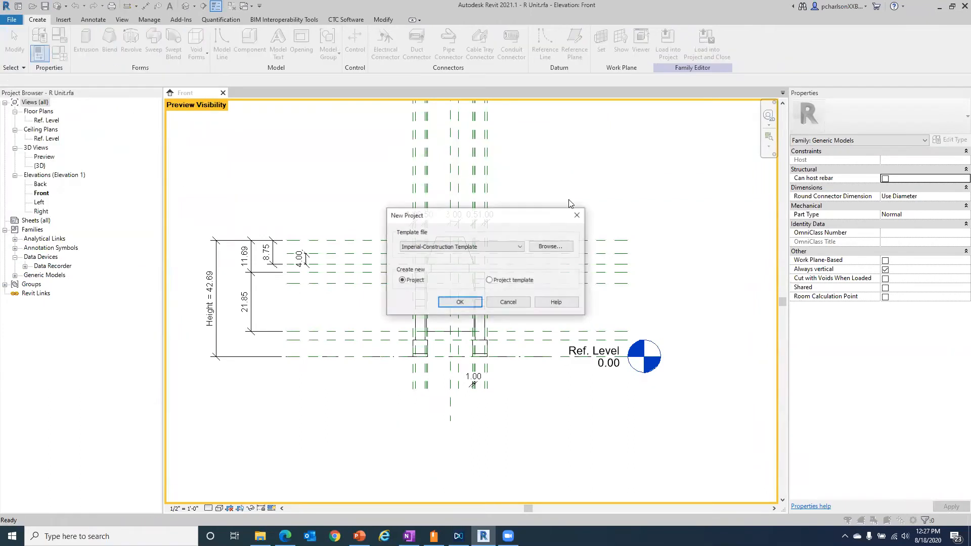
pyautogui.click(504, 245)
pyautogui.click(463, 275)
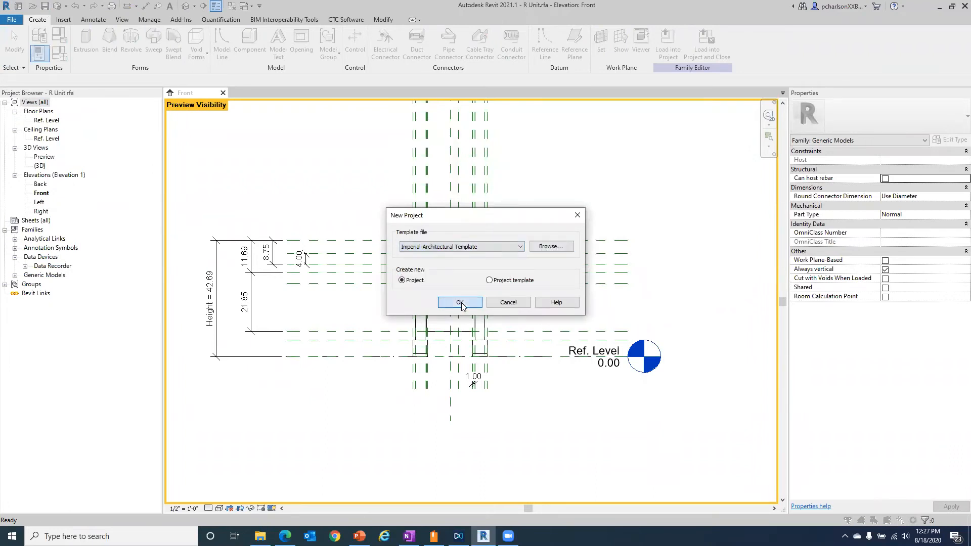
pyautogui.click(460, 302)
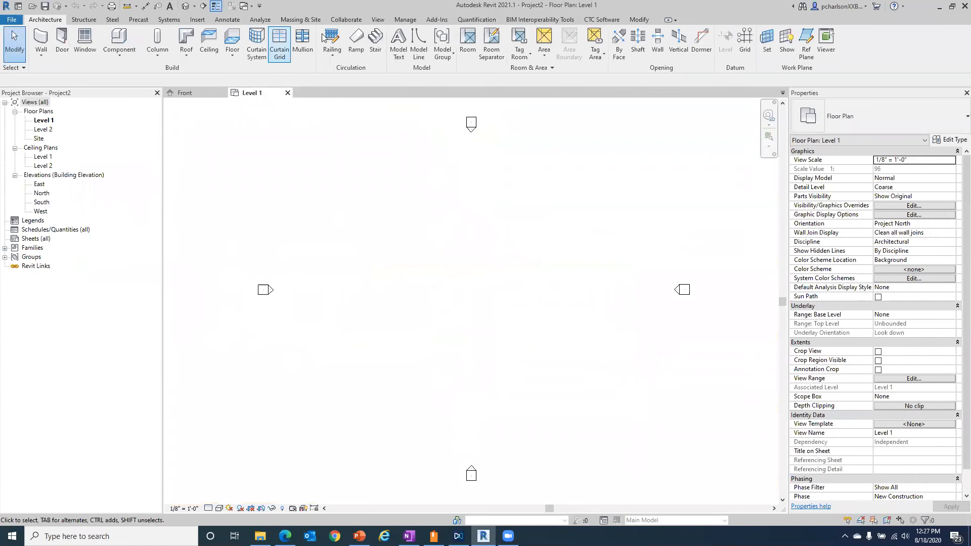
# Switch back to the R Unit family's Front elevation and load the family into the new project
pyautogui.click(378, 19)
pyautogui.click(810, 41)
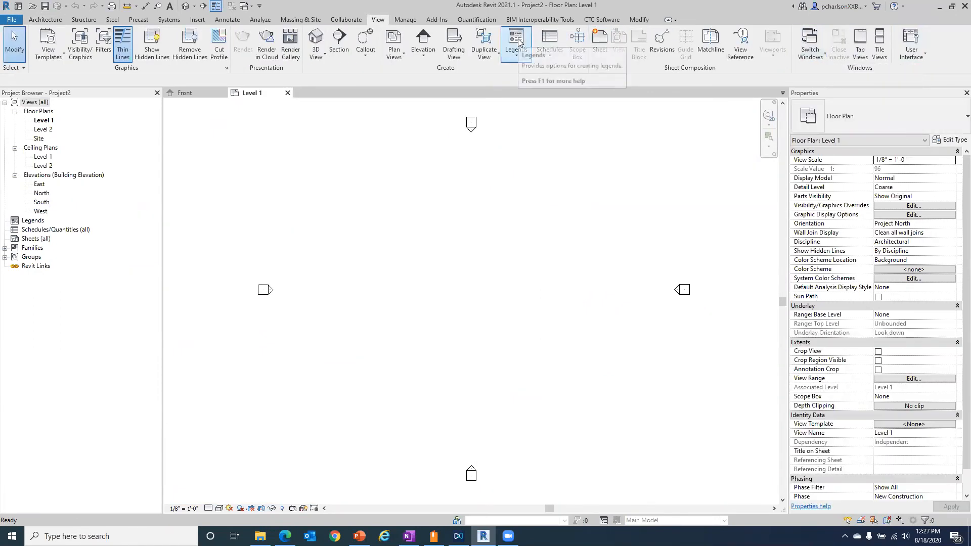
pyautogui.click(810, 46)
pyautogui.click(819, 84)
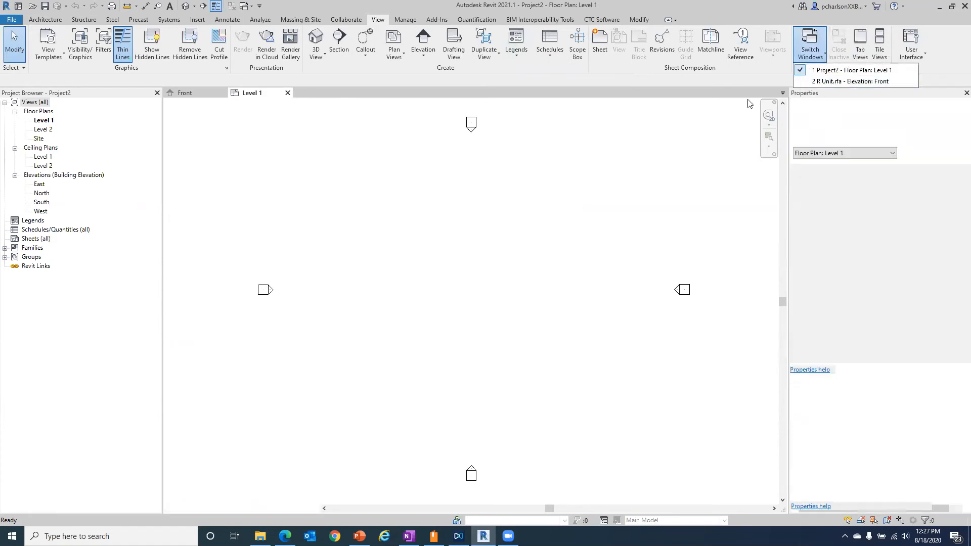
pyautogui.click(668, 45)
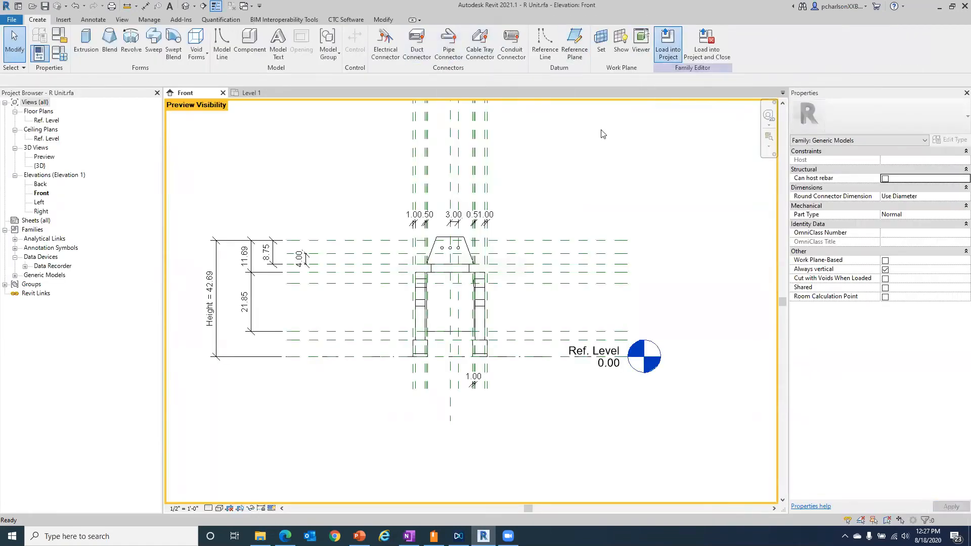
# Place one R2 type instance of the R Unit on the Level 1 floor plan, end placement and select it
pyautogui.scroll(3, 447, 291)
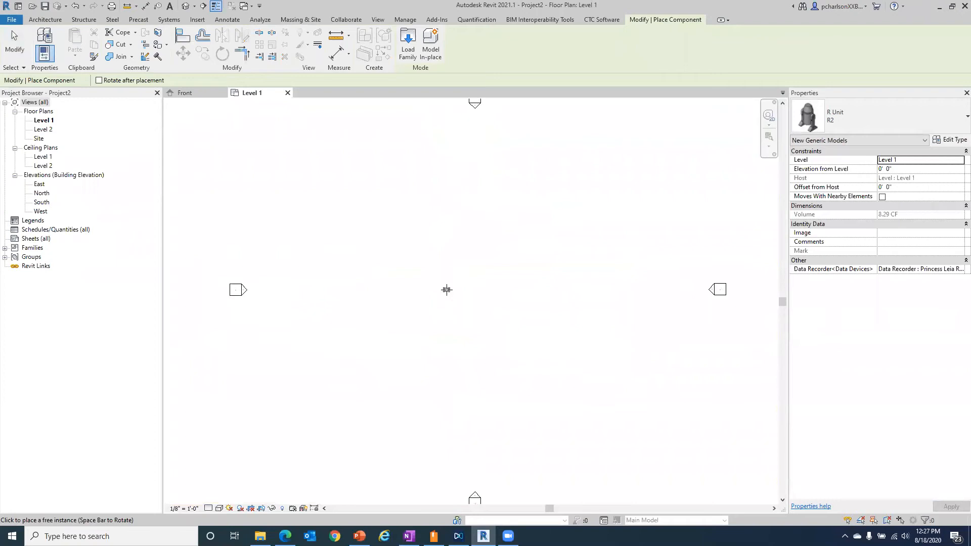
pyautogui.click(386, 327)
pyautogui.press('Escape')
pyautogui.press('Escape')
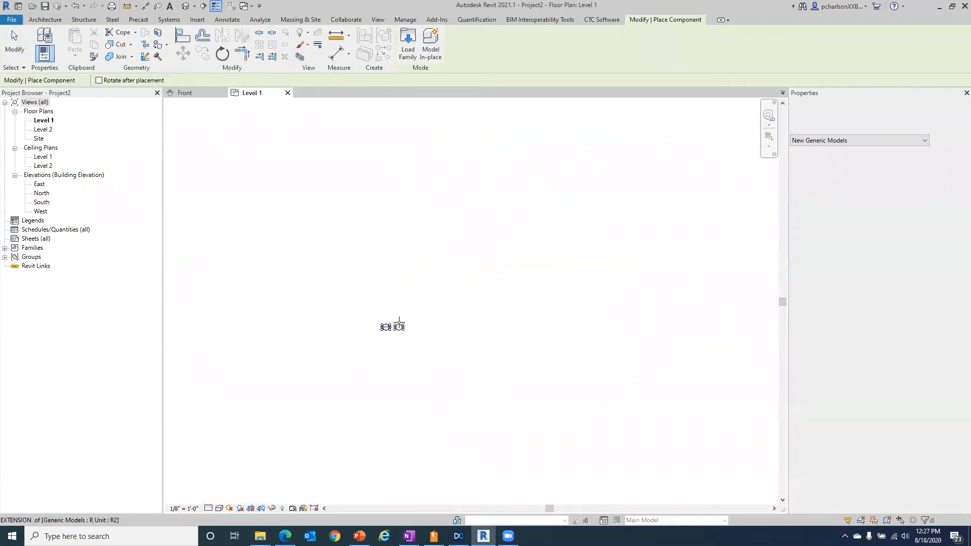
pyautogui.scroll(2, 394, 360)
pyautogui.click(381, 304)
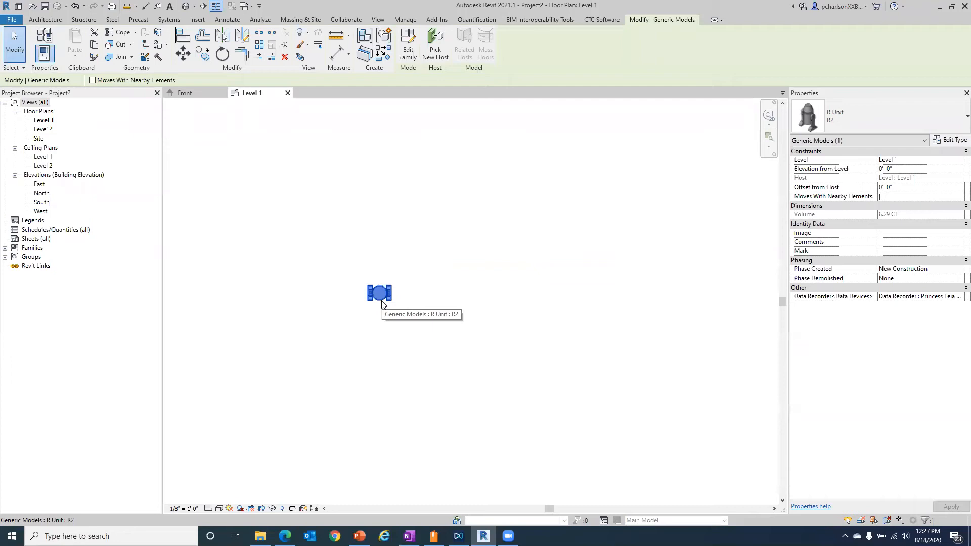
pyautogui.scroll(3, 381, 302)
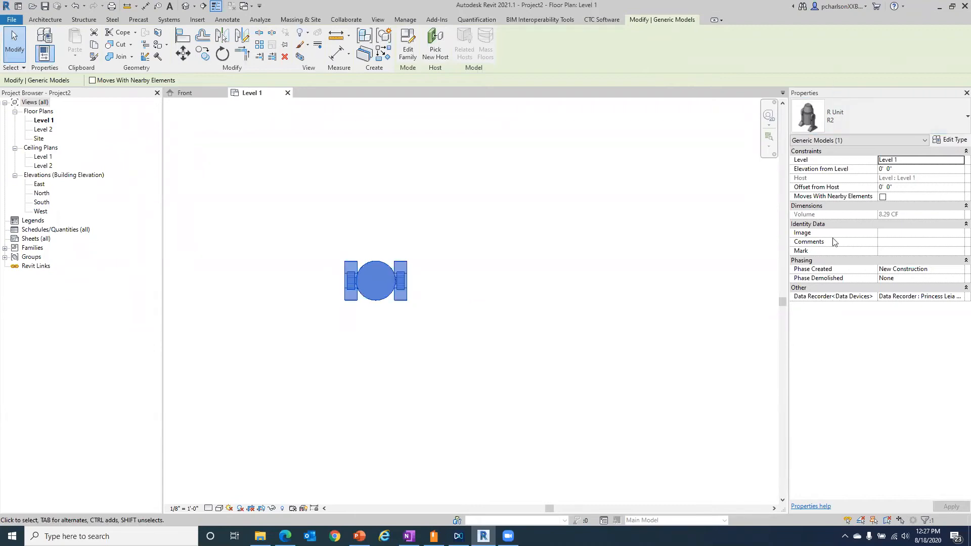
# Switch the selected R2 unit's Data Recorder to Luke Skywalker Recording and finally to Empty
pyautogui.click(957, 297)
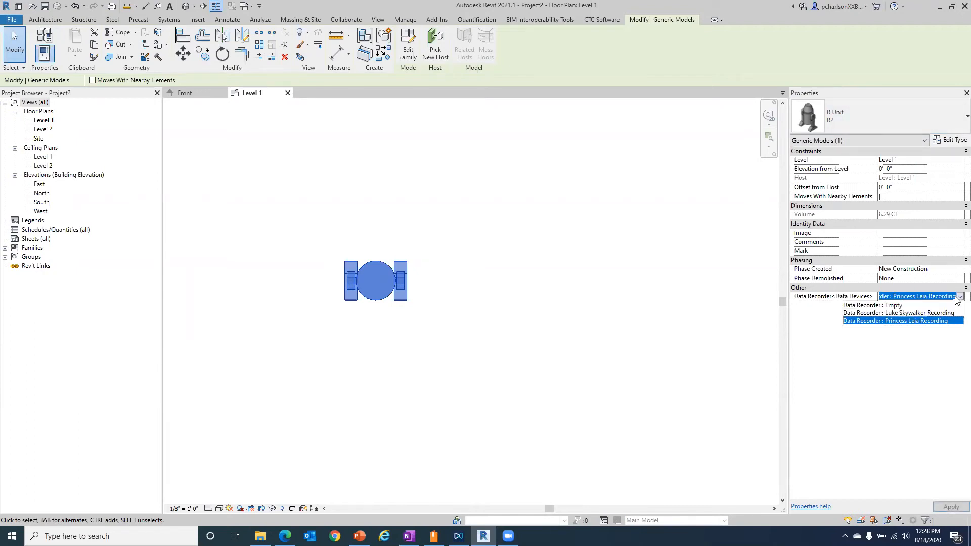
pyautogui.click(898, 313)
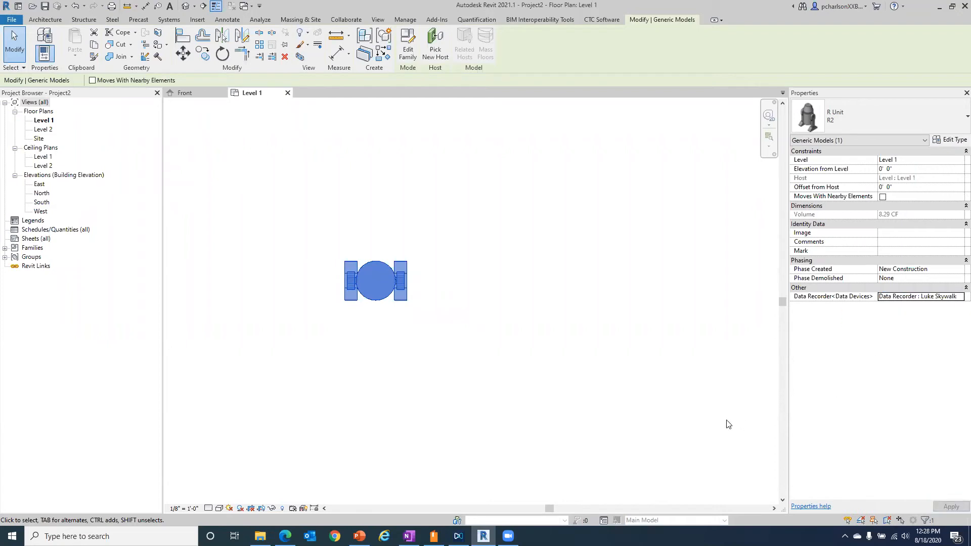
pyautogui.click(957, 298)
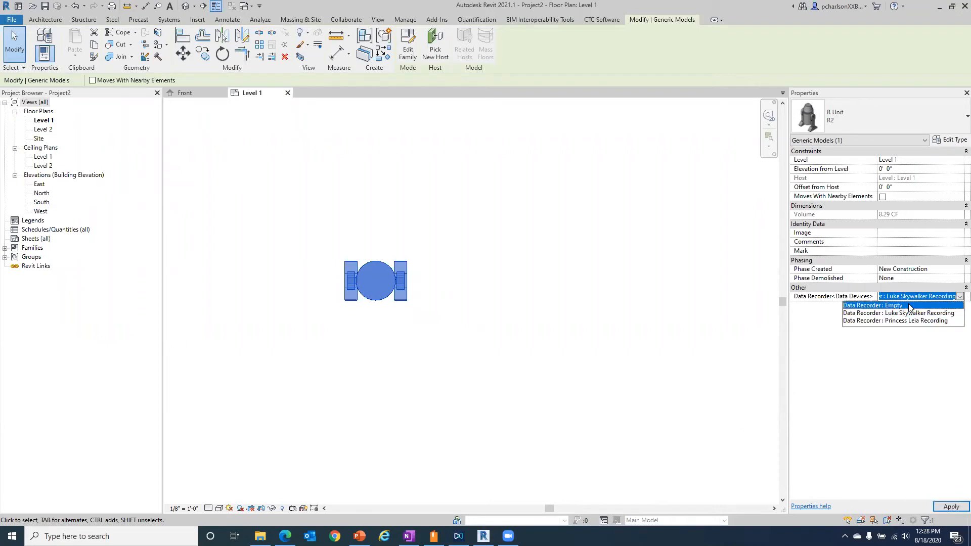
pyautogui.click(919, 307)
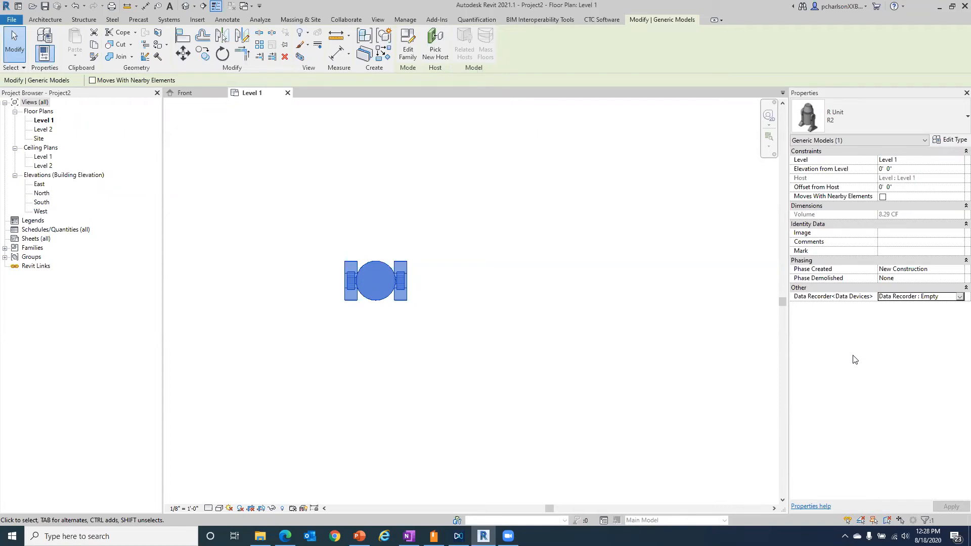
# Review the R2 type's parameters without changing them, and keep Empty as this unit's Data Recorder
pyautogui.click(955, 142)
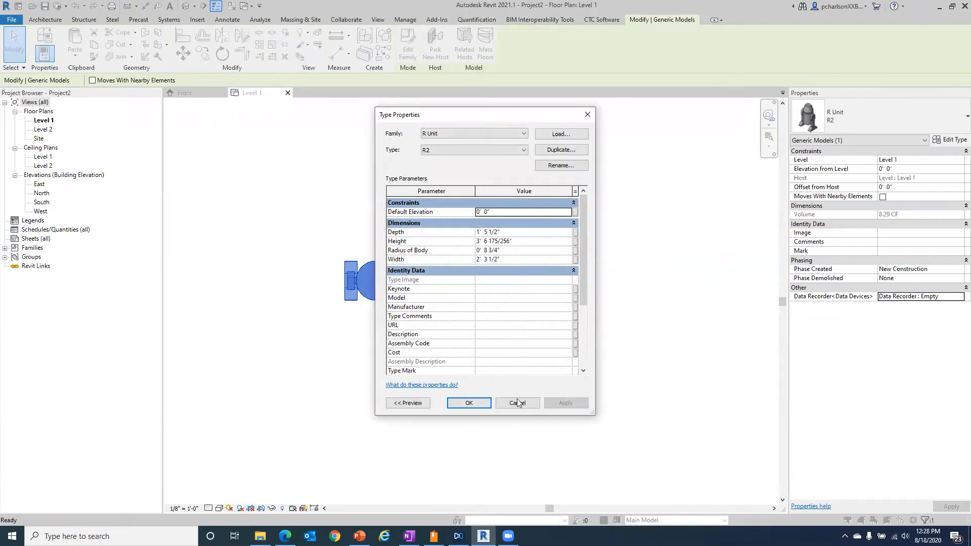
pyautogui.click(516, 403)
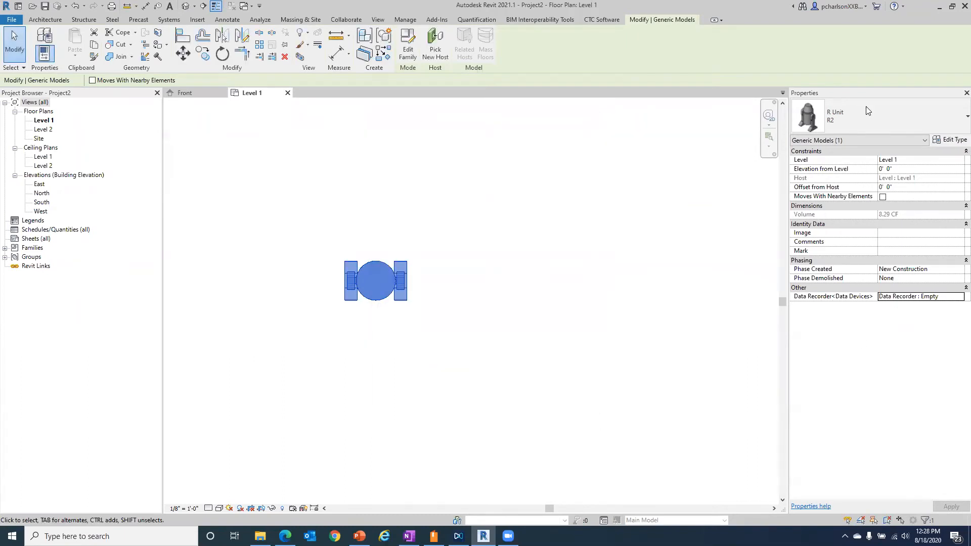
pyautogui.click(957, 298)
pyautogui.click(932, 304)
pyautogui.click(319, 132)
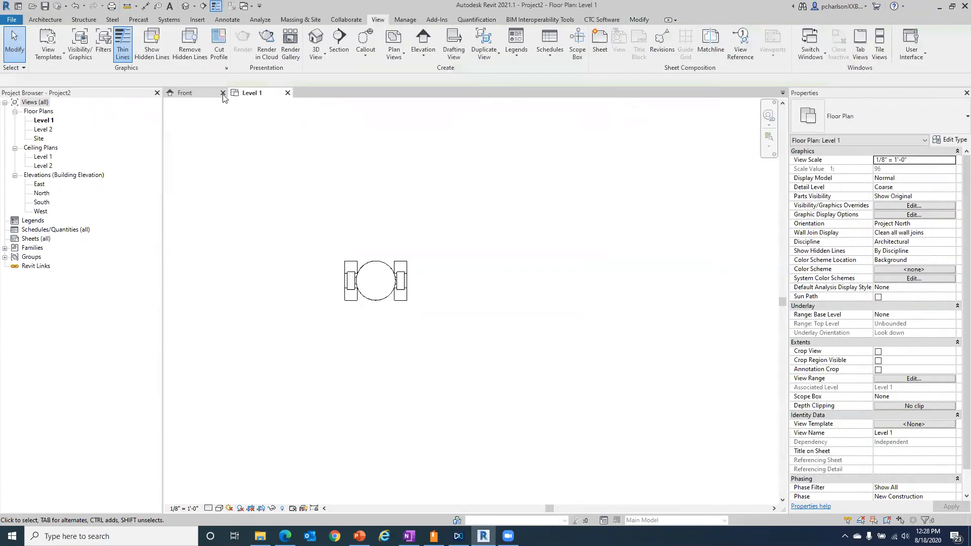
# Place a second R2 unit component on Level 1, to the right of the existing one
pyautogui.click(51, 20)
pyautogui.click(116, 39)
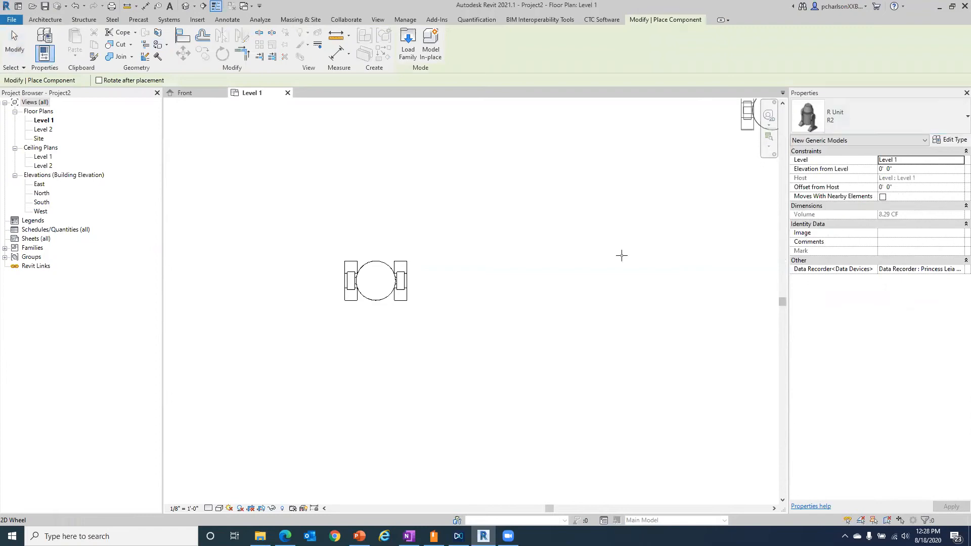
pyautogui.click(490, 277)
pyautogui.press('Escape')
pyautogui.press('Escape')
# Set the second R2 unit's Data Recorder to Luke Skywalker Recording
pyautogui.click(493, 281)
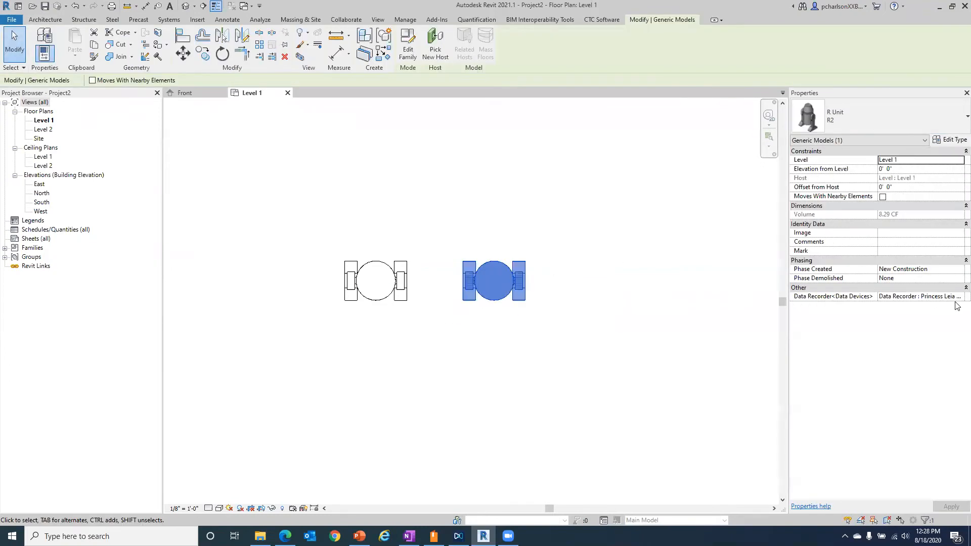
pyautogui.click(957, 297)
pyautogui.click(958, 297)
pyautogui.click(935, 310)
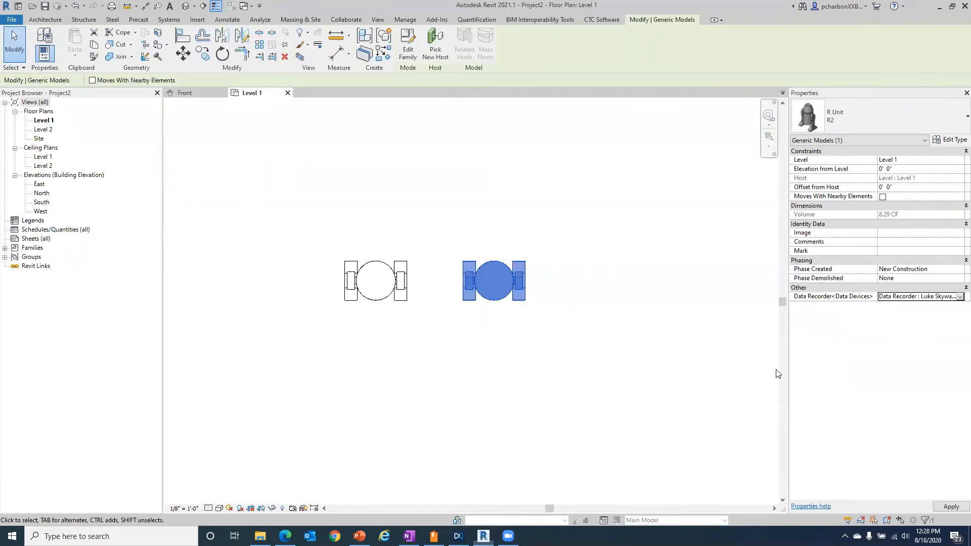
pyautogui.click(496, 369)
# Compare the Data Recorder settings of the two placed R2 units
pyautogui.click(404, 292)
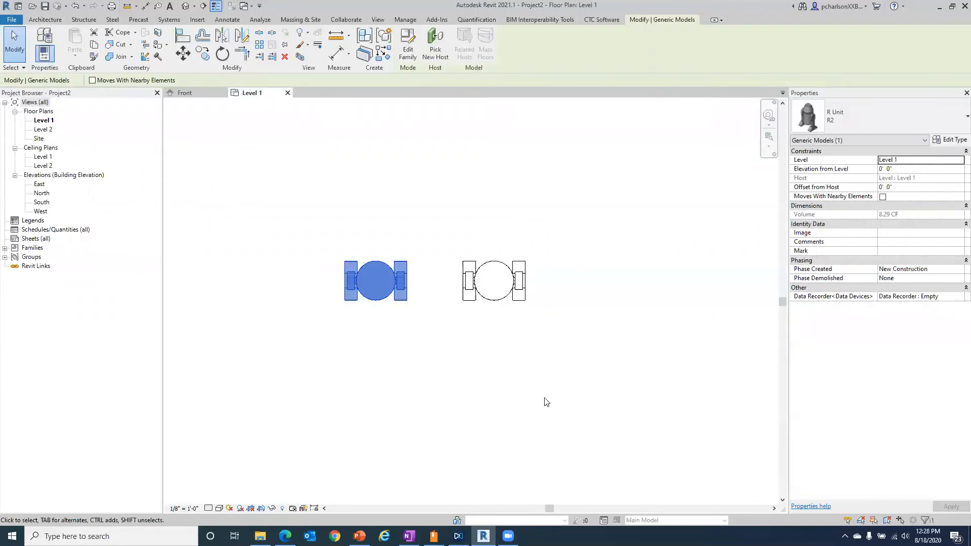
pyautogui.click(520, 297)
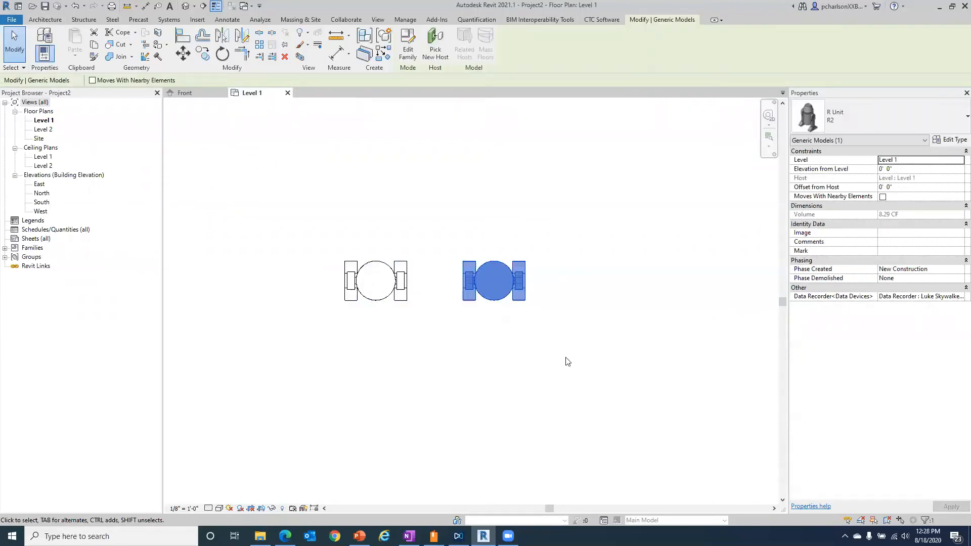
pyautogui.click(567, 362)
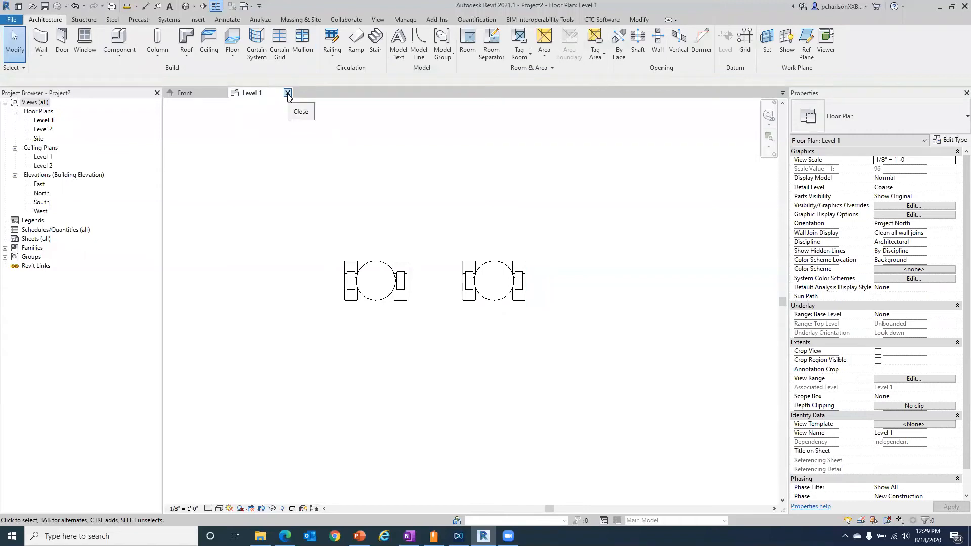
# Return to the R Unit family and open its nested Data Recorder family for editing
pyautogui.click(203, 93)
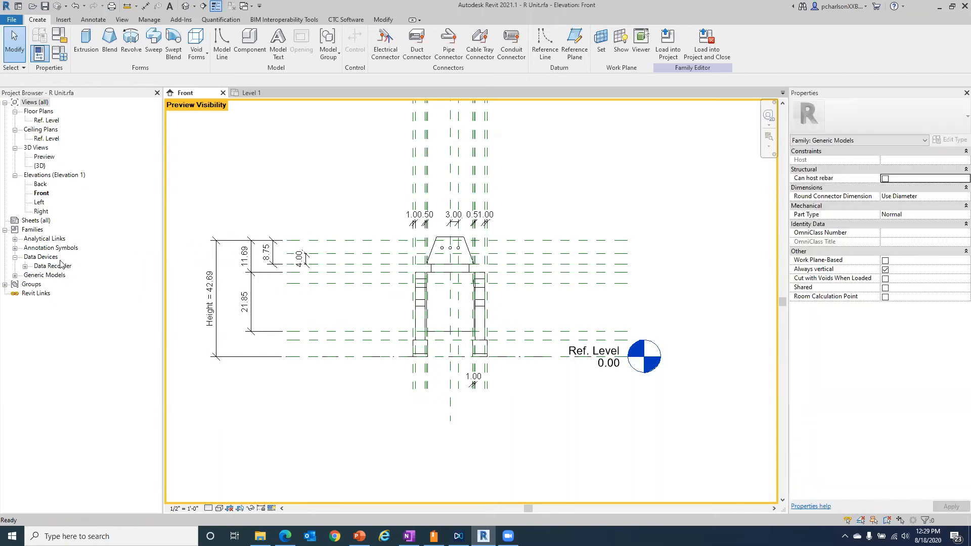
pyautogui.click(44, 257)
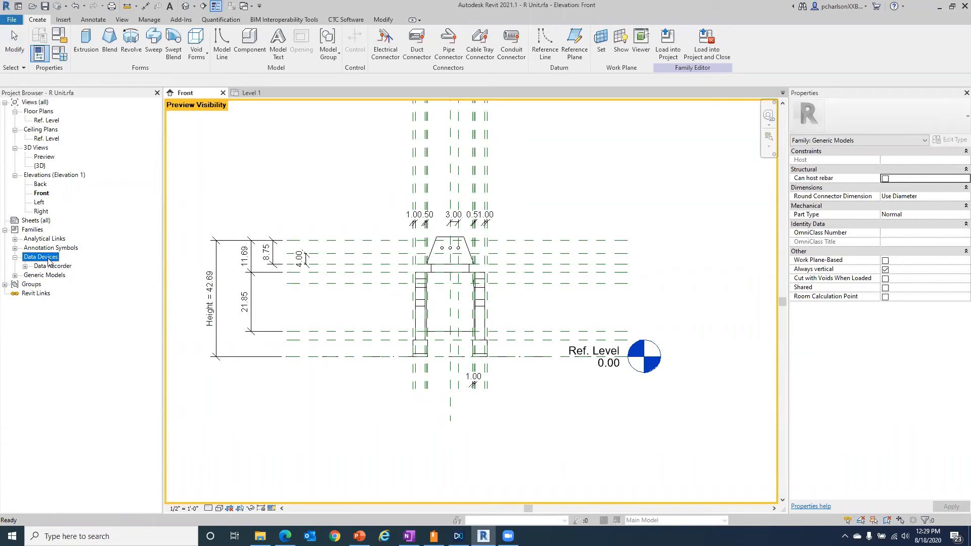
pyautogui.rightClick(50, 267)
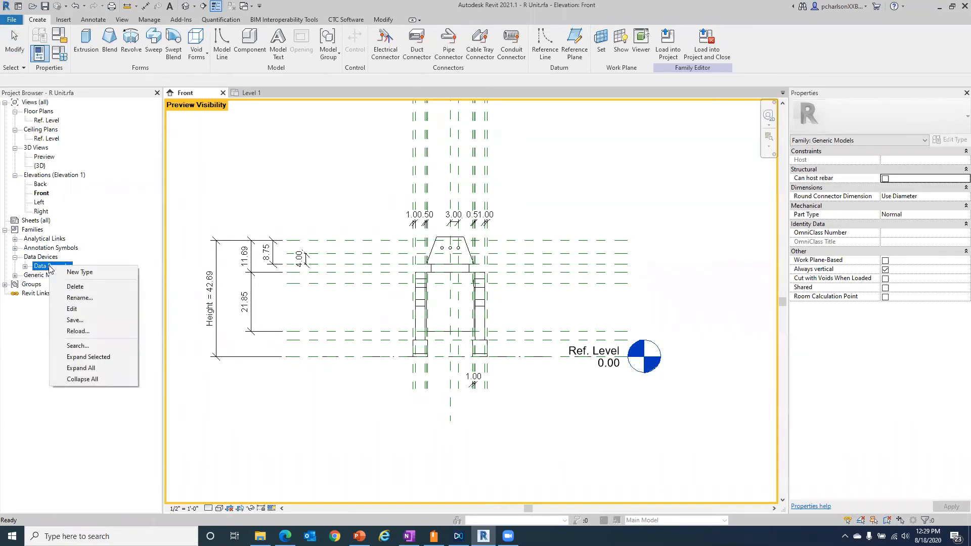
pyautogui.press('Escape')
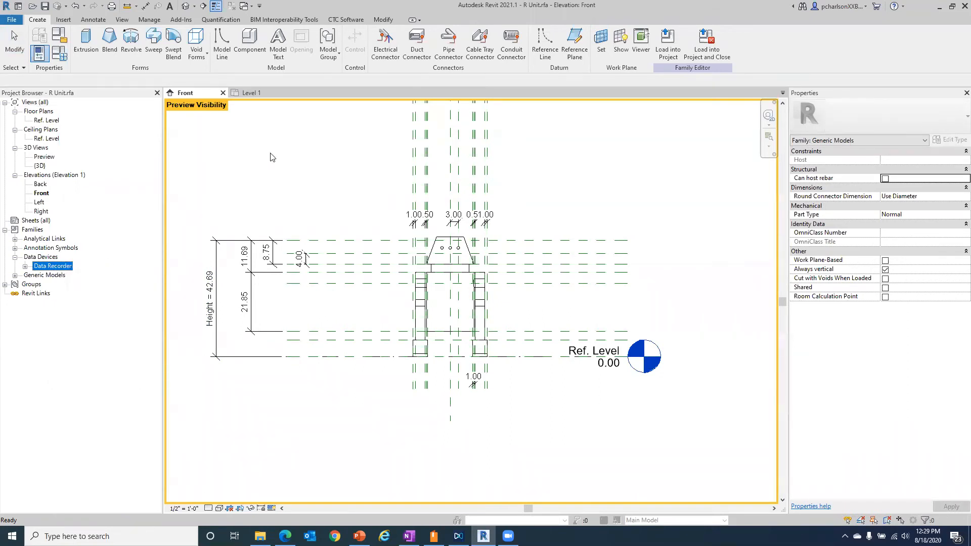
pyautogui.rightClick(49, 269)
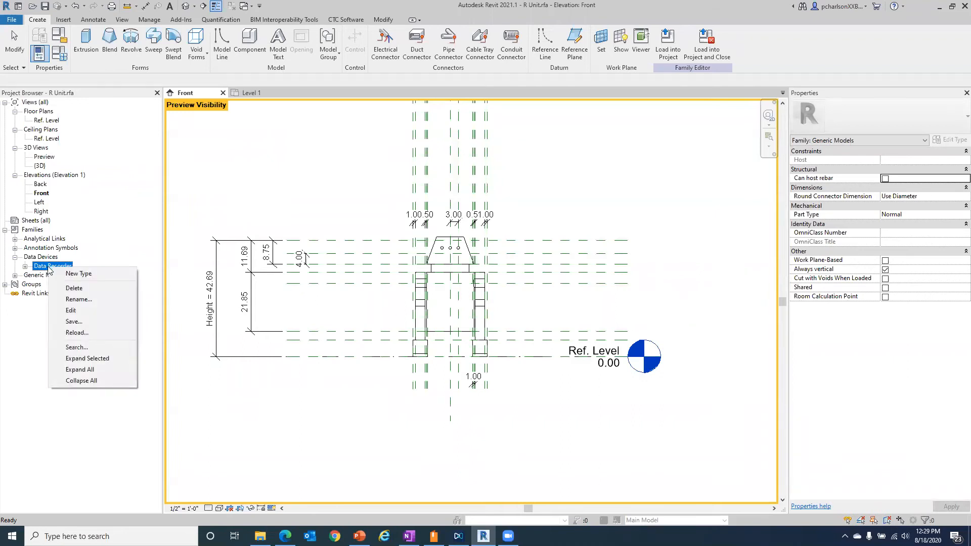
pyautogui.click(90, 314)
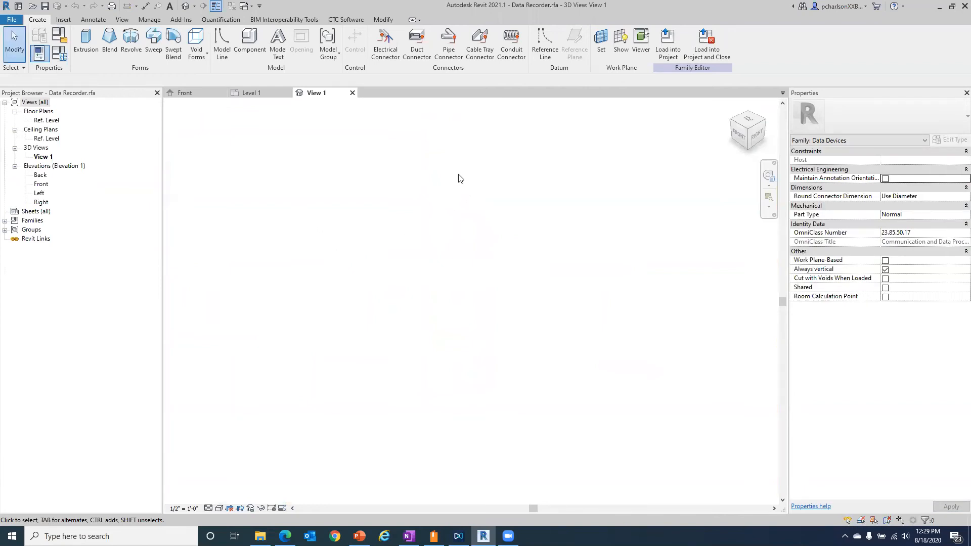
# Open the Ref. Level floor plan of the Data Recorder family
pyautogui.click(187, 93)
pyautogui.hotkey('ctrl', 'Tab')
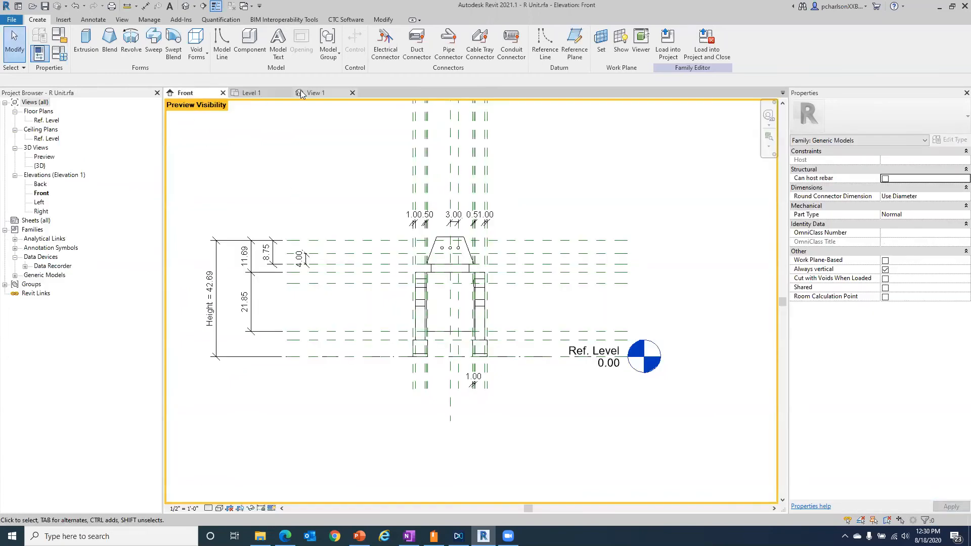
pyautogui.doubleClick(47, 120)
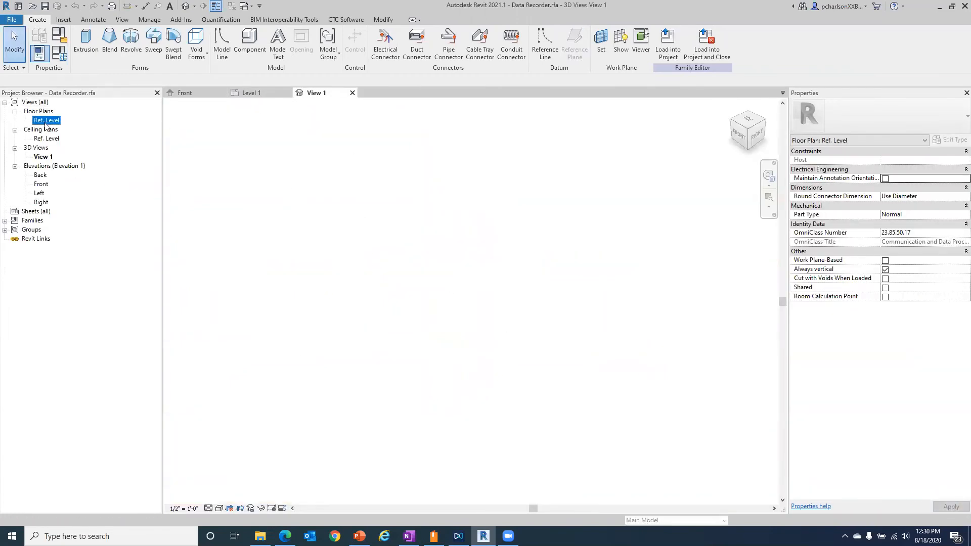
pyautogui.scroll(-3, 402, 269)
pyautogui.scroll(5, 449, 266)
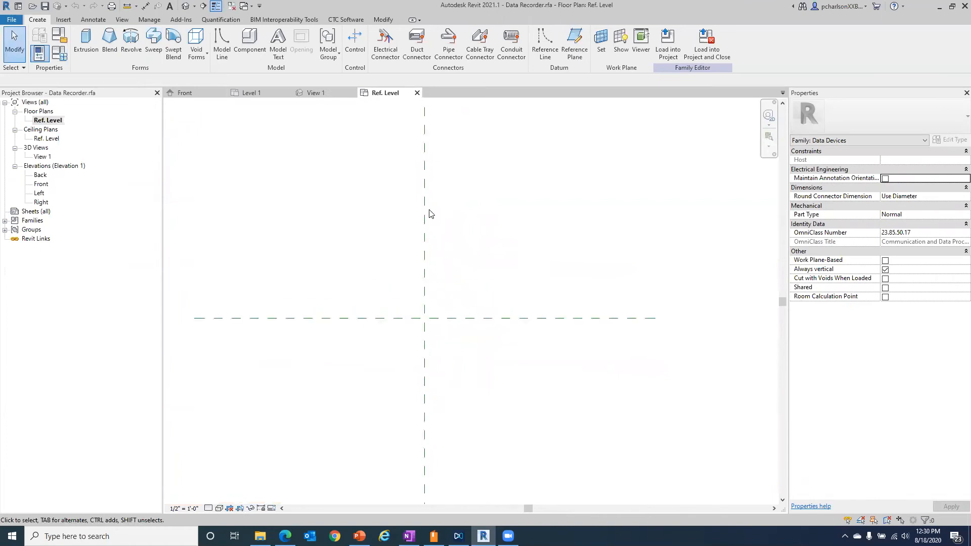
# Add a new type named Obi Wan Recording to the Data Recorder family
pyautogui.click(61, 55)
pyautogui.click(615, 98)
pyautogui.click(614, 98)
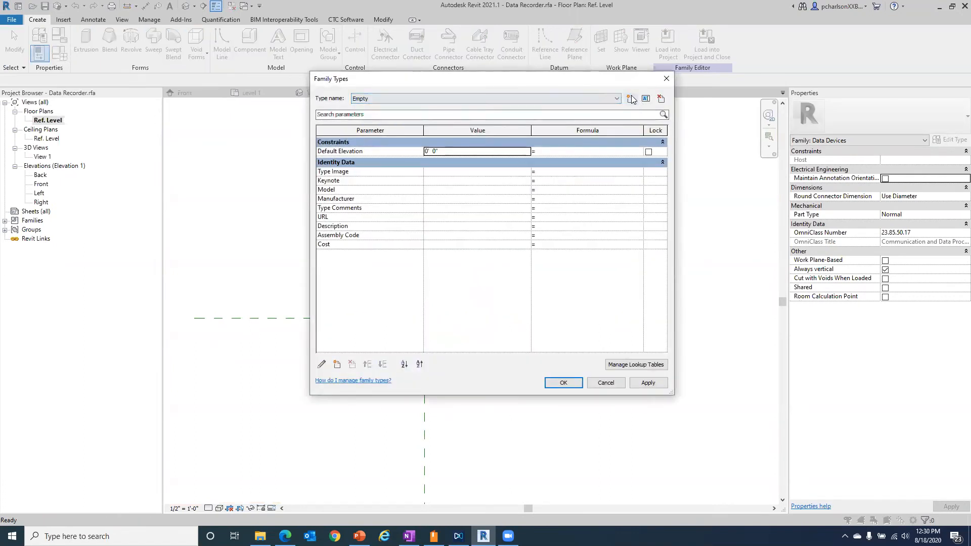
pyautogui.click(631, 98)
pyautogui.write('Obi')
pyautogui.write('W')
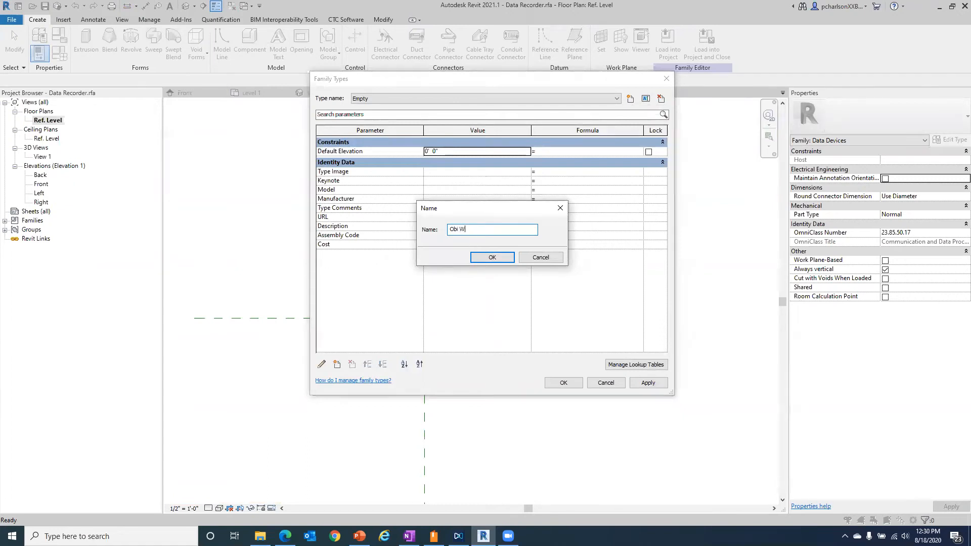
pyautogui.write('an Recording')
pyautogui.click(492, 257)
pyautogui.click(565, 100)
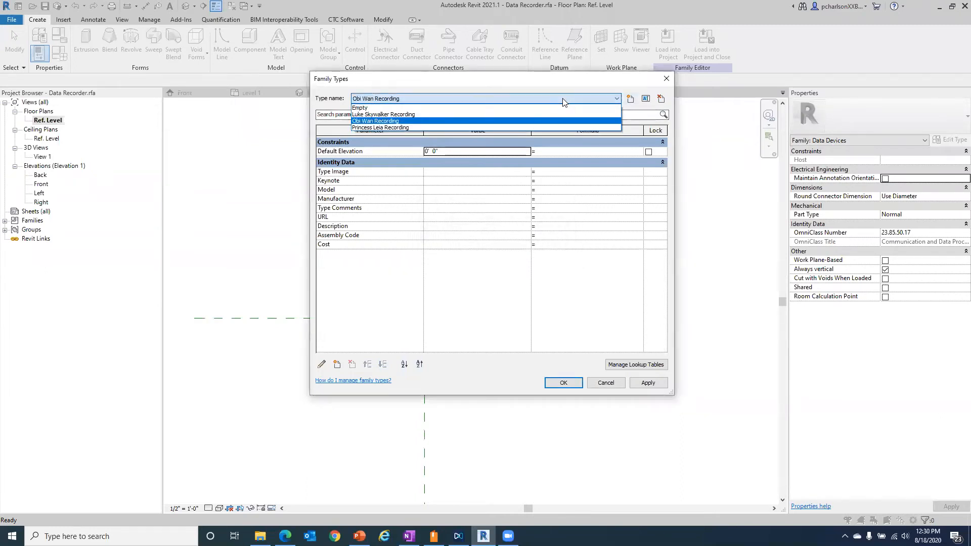
pyautogui.click(486, 97)
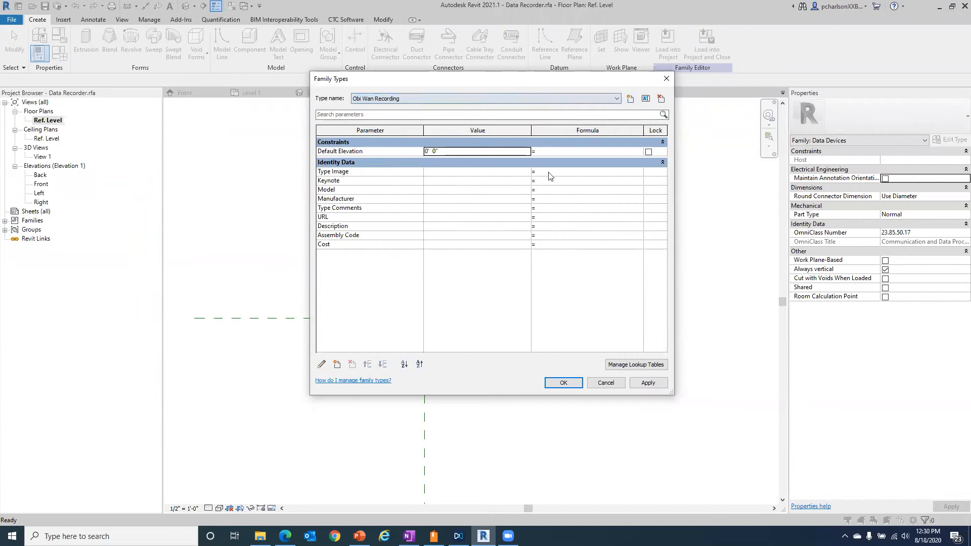
pyautogui.click(566, 380)
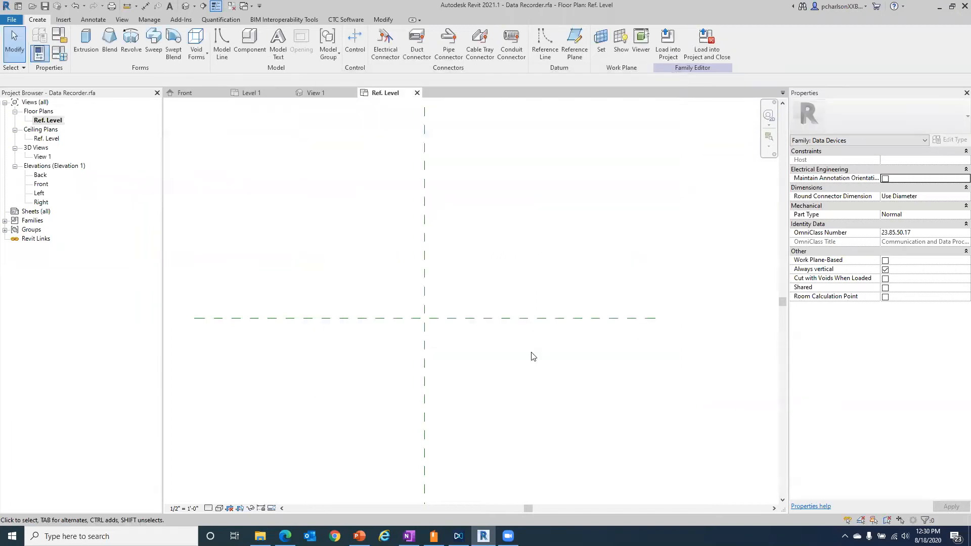
# Load the Data Recorder family into R Unit.rfa only, overwriting the existing version and its parameter values, and expand its type list there
pyautogui.click(668, 44)
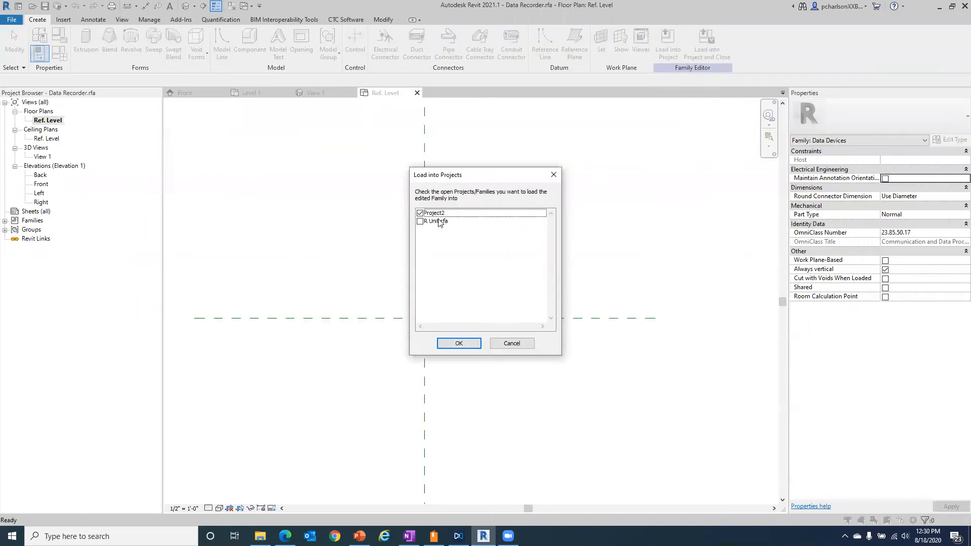
pyautogui.click(420, 221)
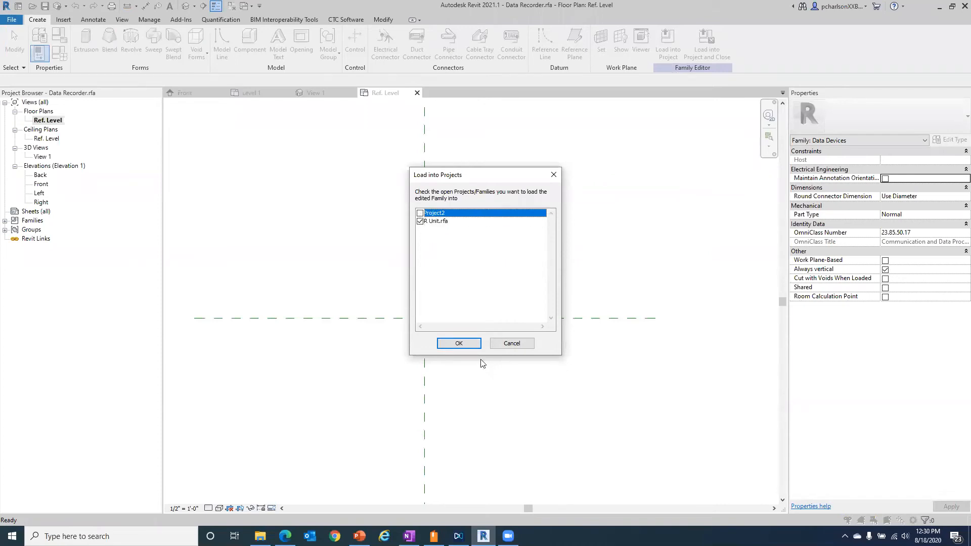
pyautogui.click(472, 345)
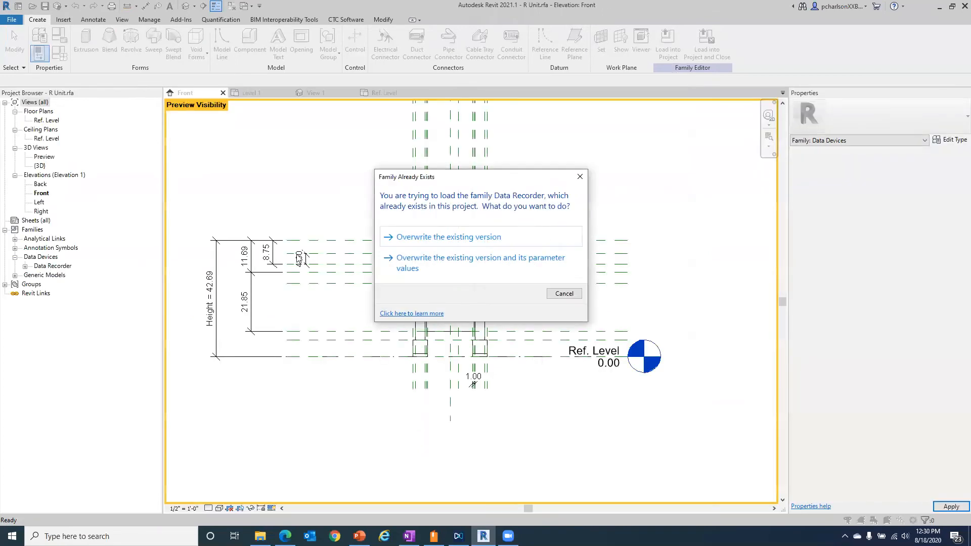
pyautogui.click(445, 258)
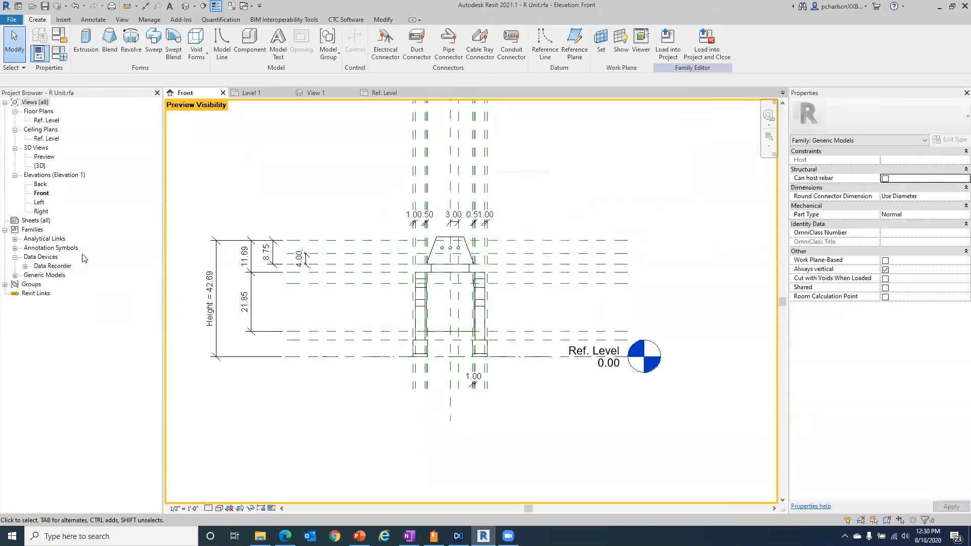
pyautogui.click(25, 266)
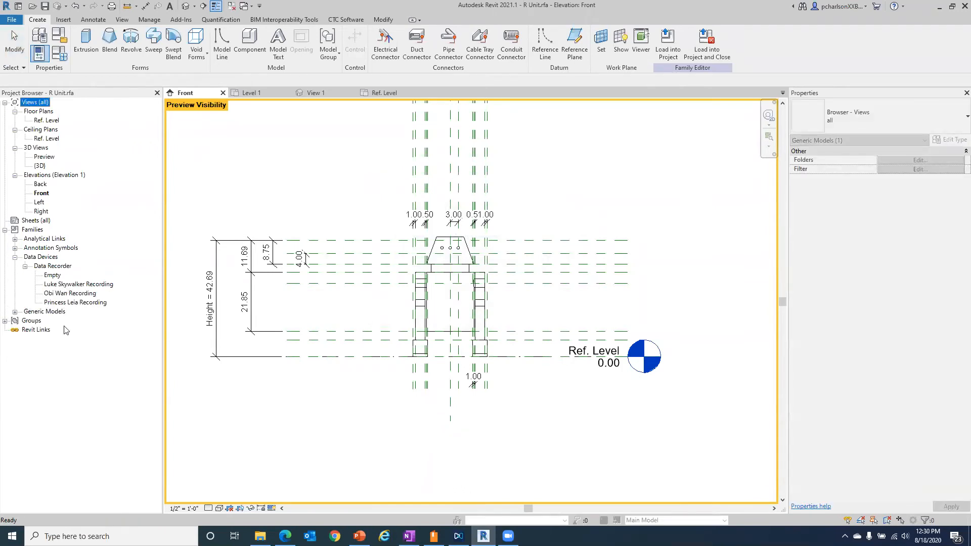
pyautogui.click(233, 233)
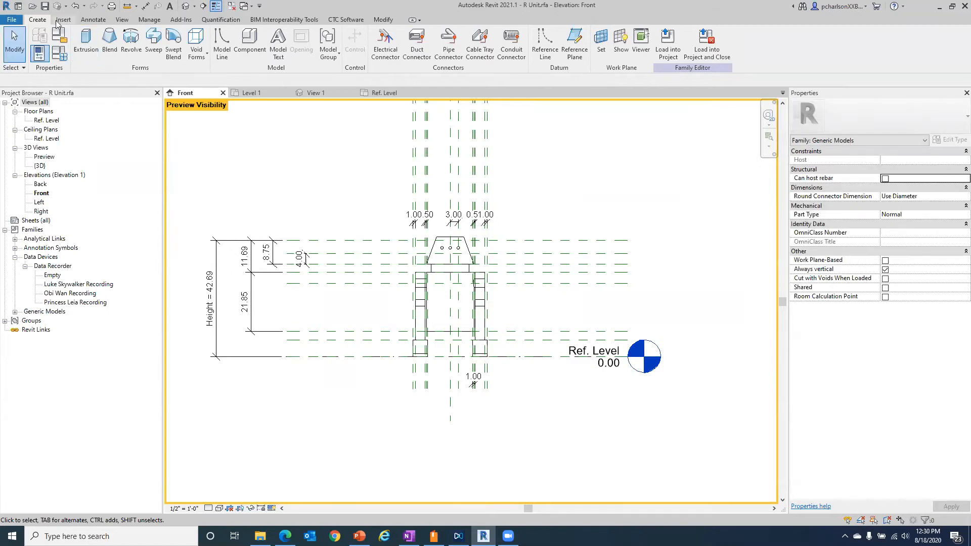
# Load the R Unit family into Project2 only, overwriting the existing version
pyautogui.click(668, 43)
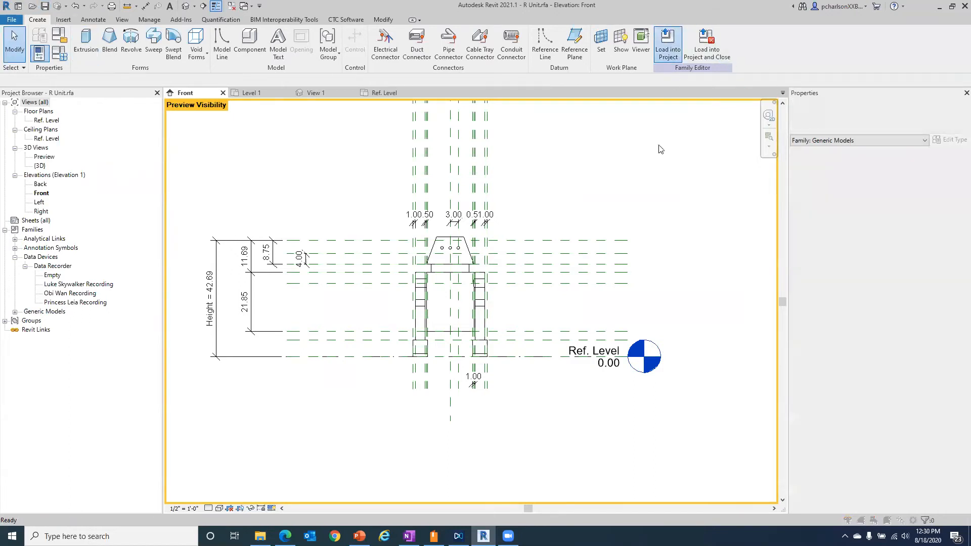
pyautogui.click(421, 222)
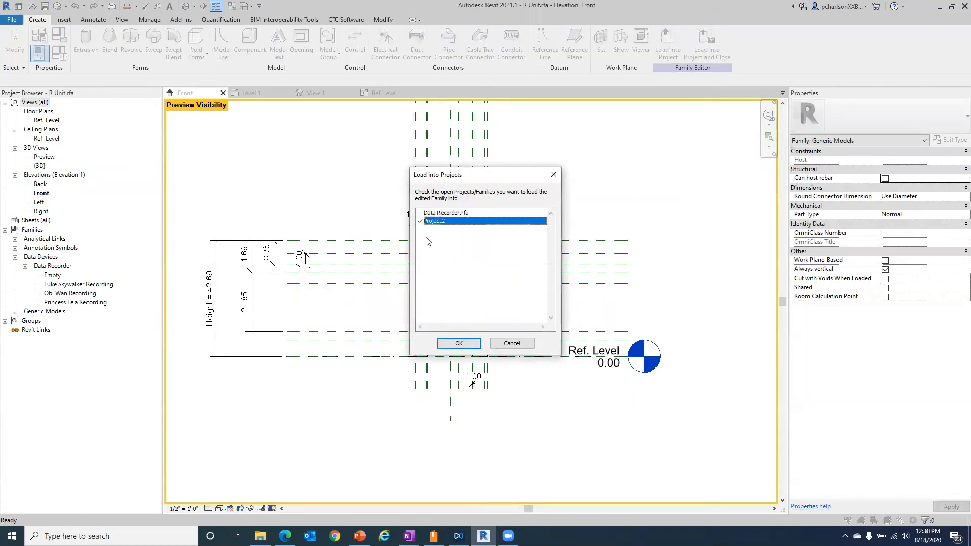
pyautogui.click(445, 344)
pyautogui.click(441, 270)
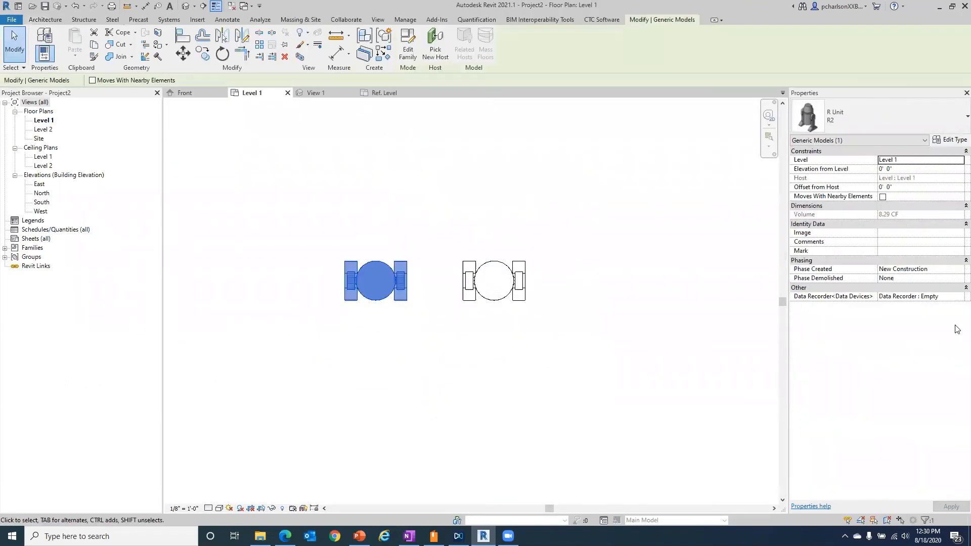
# Set the Data Recorder parameter of the left R2 unit in the Level 1 plan to Obi Wan Recording
pyautogui.click(958, 298)
pyautogui.click(906, 321)
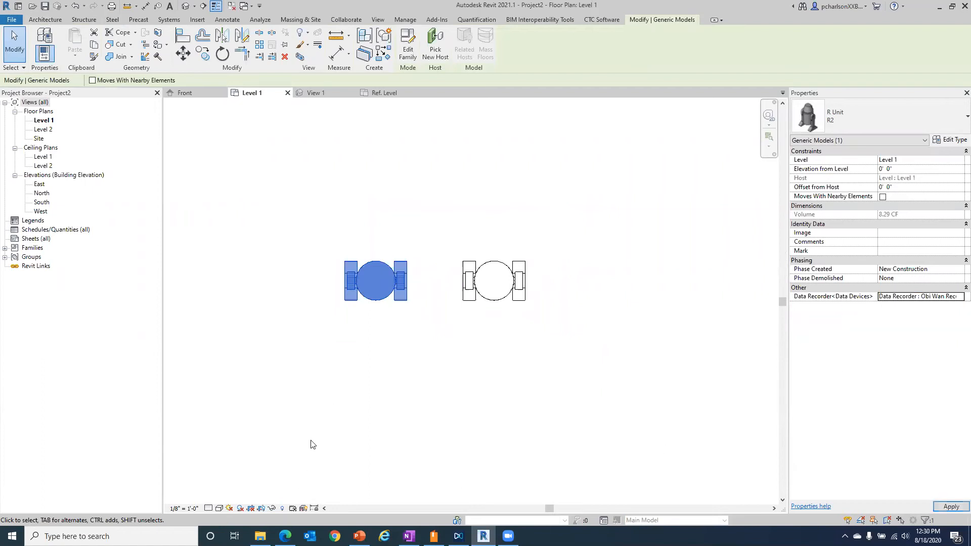
pyautogui.click(388, 356)
pyautogui.click(391, 302)
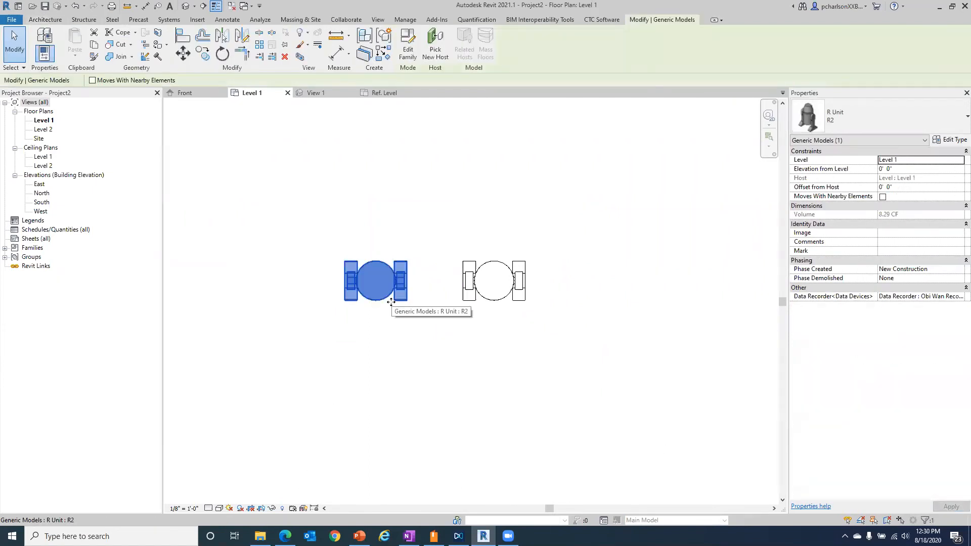
pyautogui.click(959, 297)
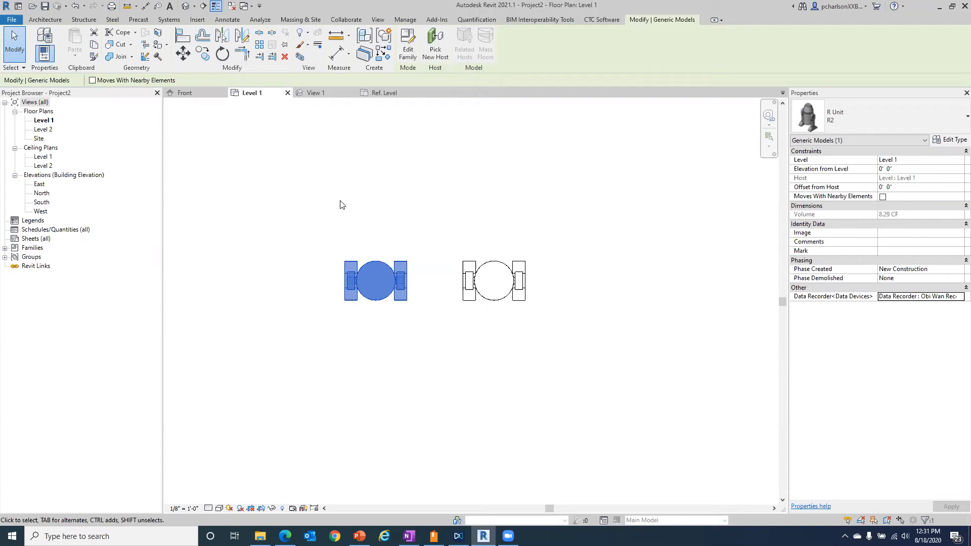
pyautogui.click(326, 193)
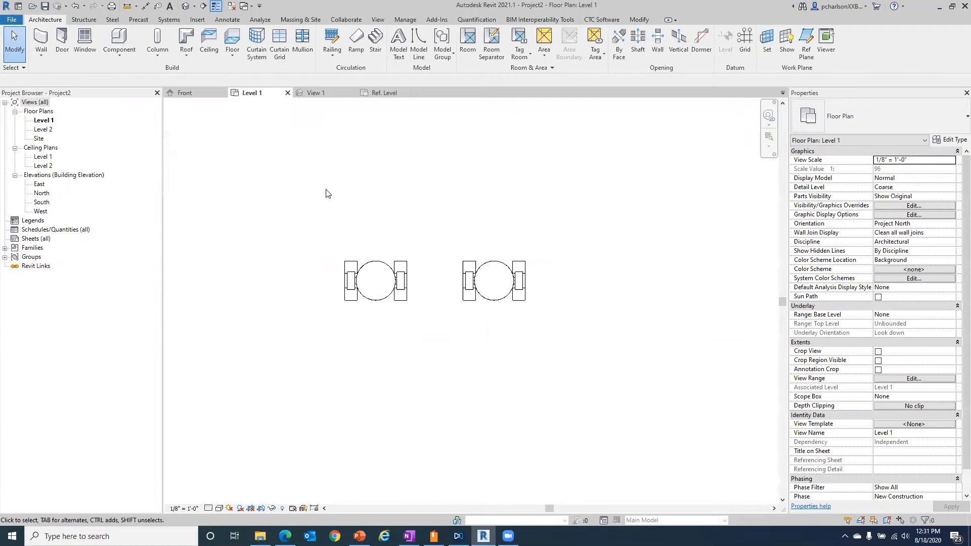
# Close the inactive views and the Data Recorder family, saving its changes and replacing the existing Data Recorder.rfa
pyautogui.click(231, 6)
pyautogui.click(318, 94)
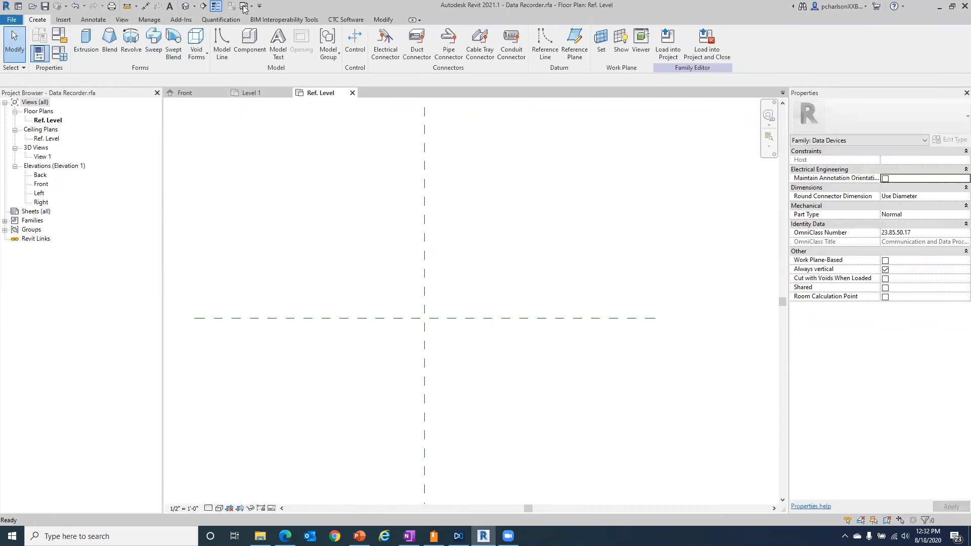
pyautogui.click(352, 93)
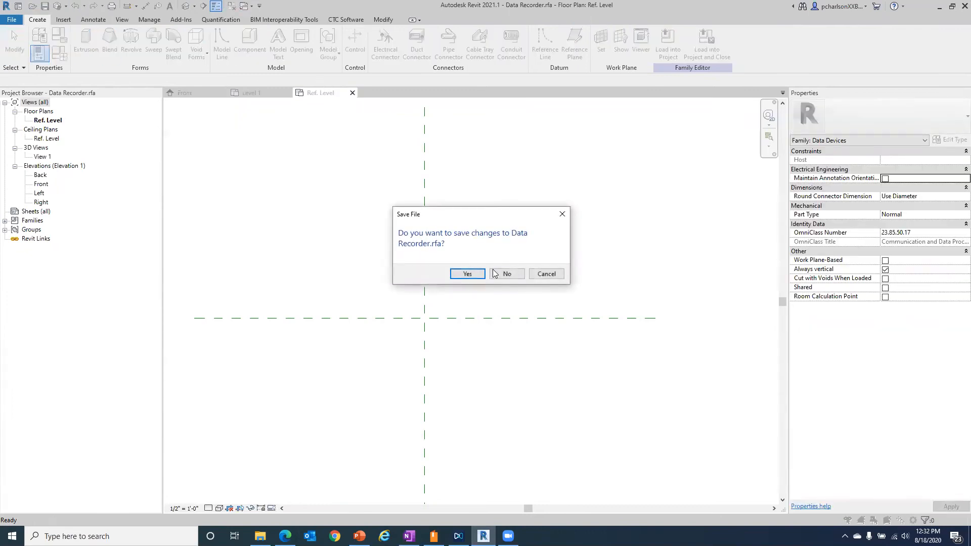
pyautogui.click(467, 273)
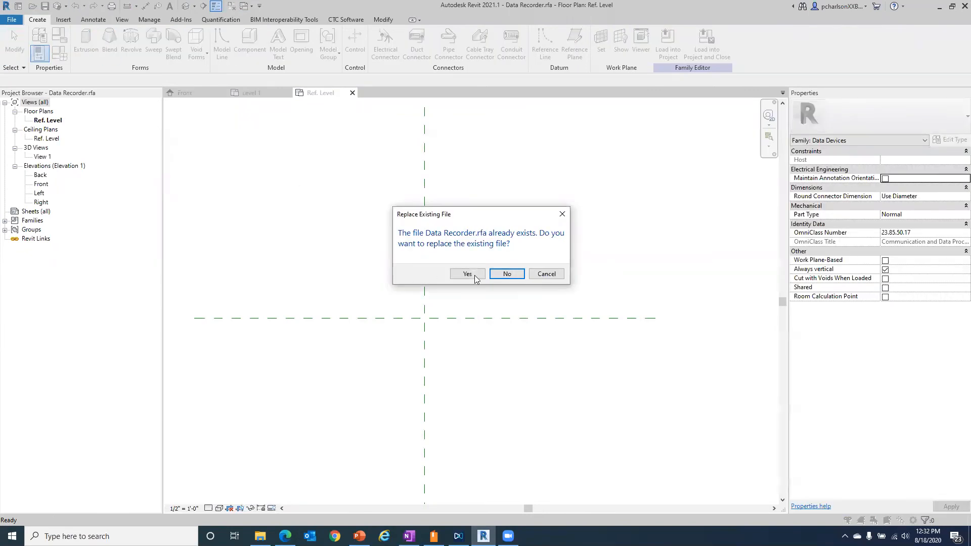
pyautogui.click(457, 276)
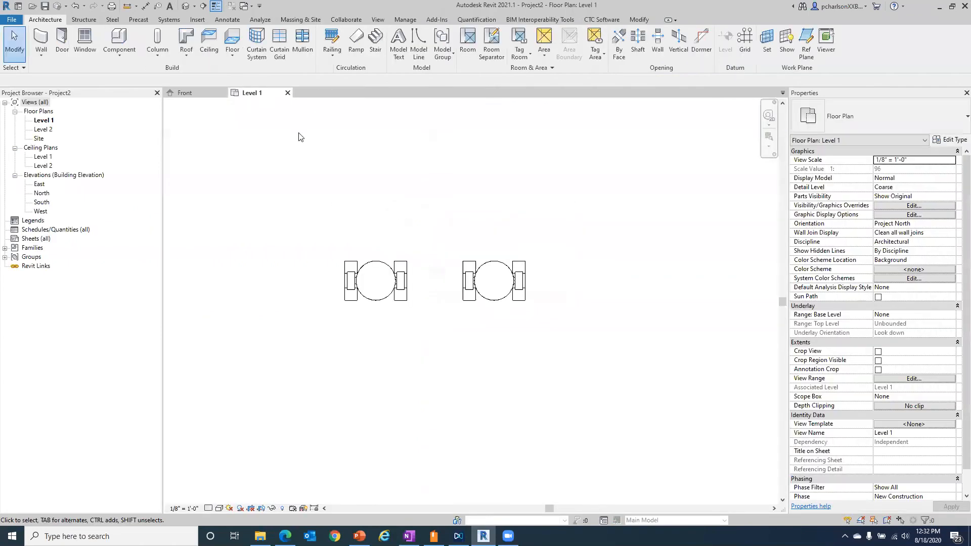
# Close Project2 without saving, and close the R Unit family as well
pyautogui.click(287, 93)
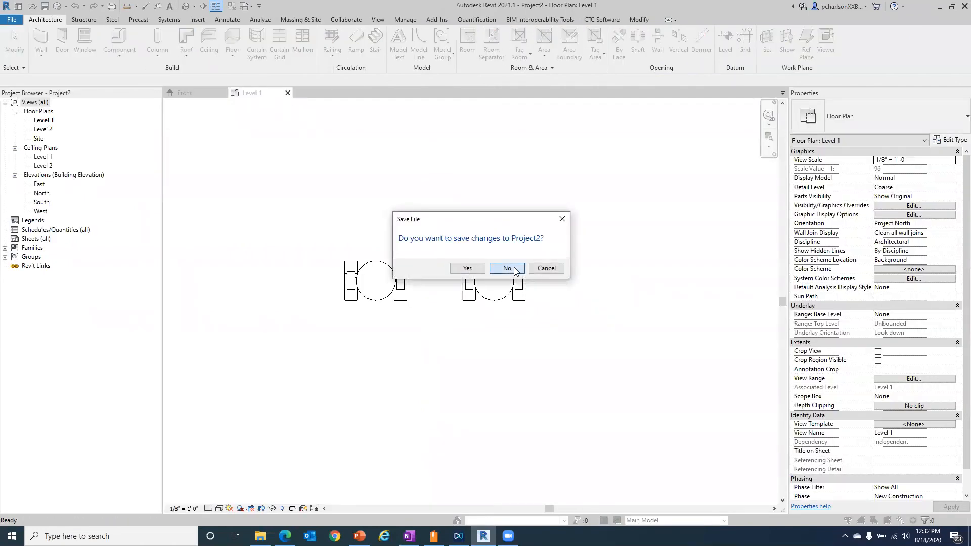
pyautogui.click(507, 269)
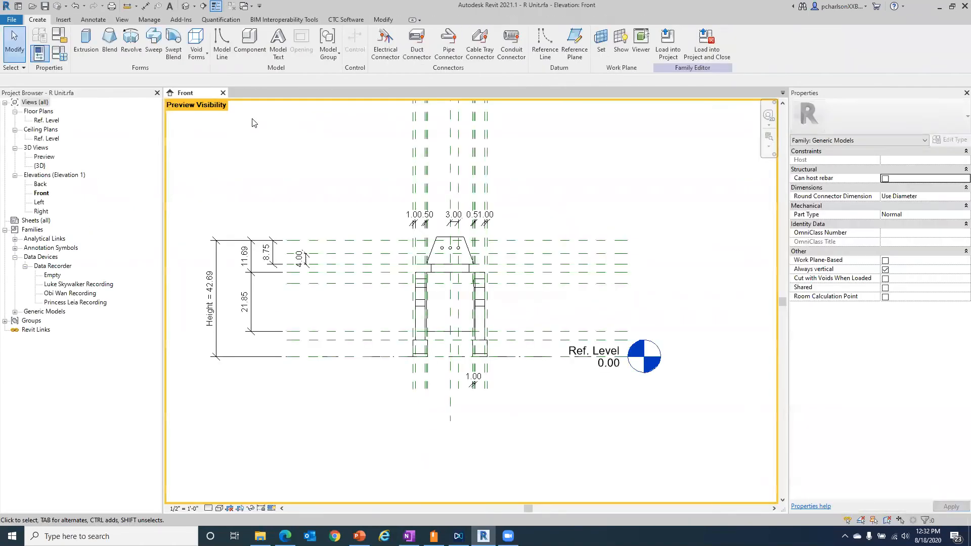
pyautogui.click(222, 92)
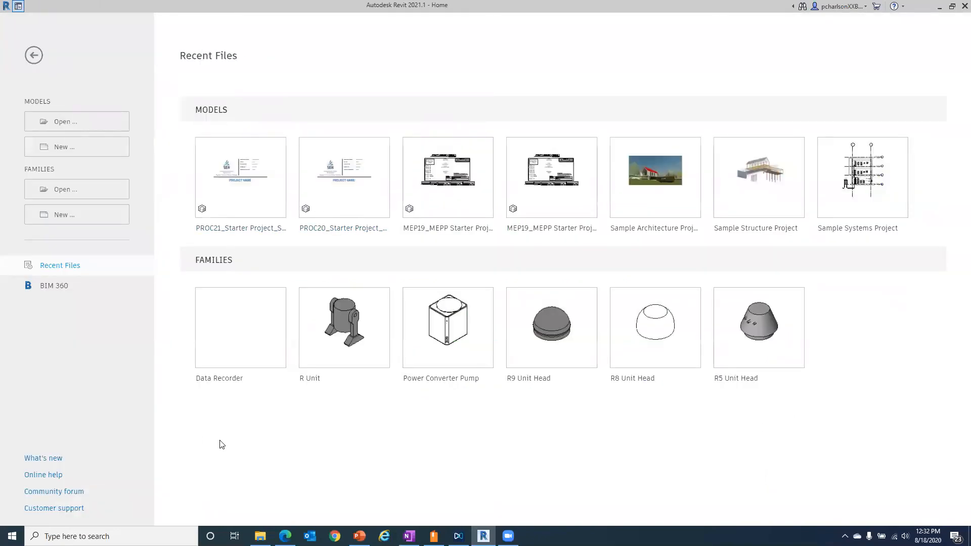
# Open the Power Converter Pump family and turn its 3D view to the left-front corner with the round ports
pyautogui.click(428, 386)
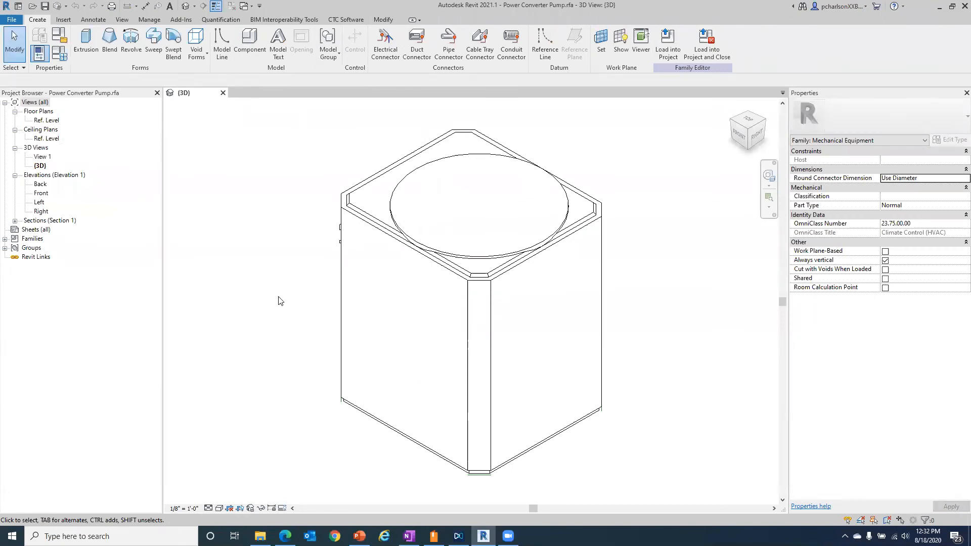
pyautogui.click(729, 126)
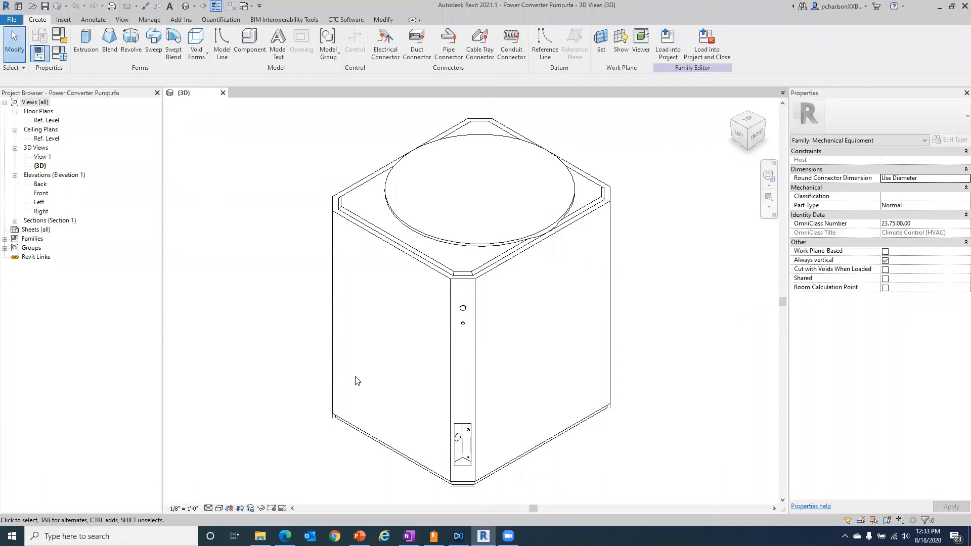
pyautogui.scroll(1, 353, 396)
pyautogui.scroll(2, 440, 462)
pyautogui.scroll(1, 458, 447)
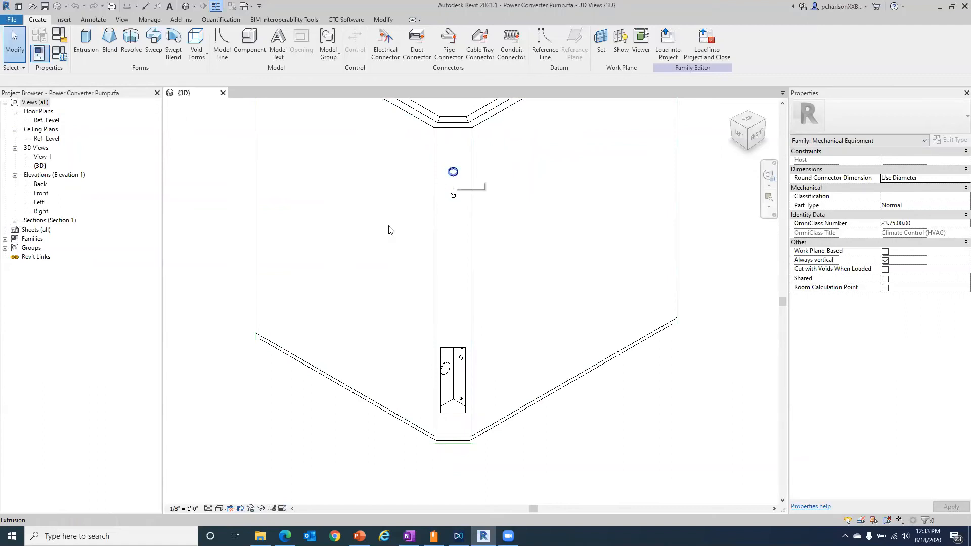
pyautogui.scroll(-1, 321, 469)
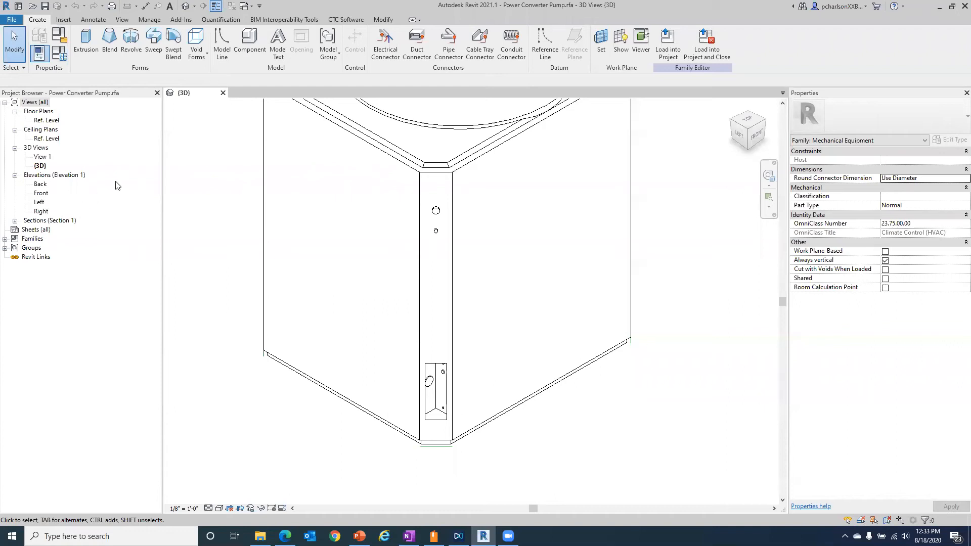
# Place a Power - Balanced electrical connector on the face of the upper, larger round port on the pump's corner
pyautogui.click(386, 42)
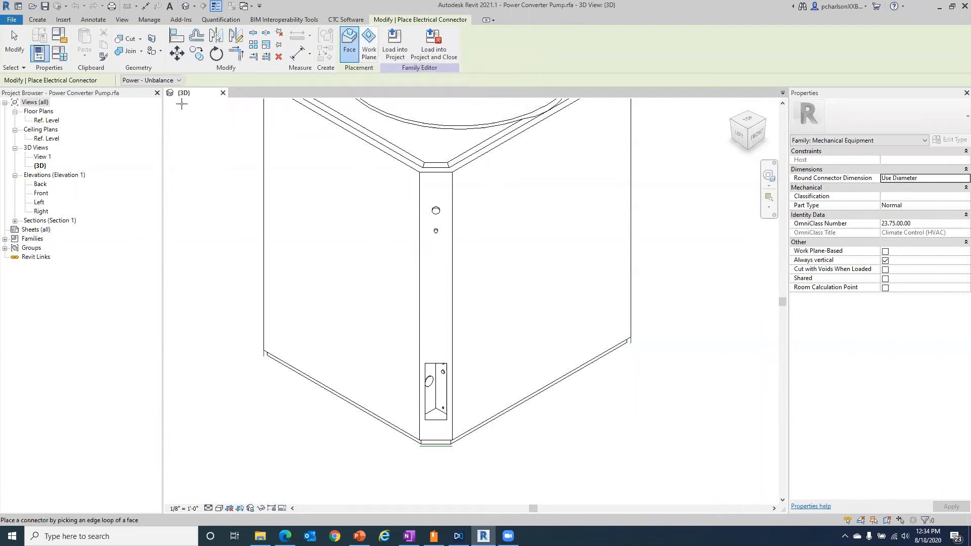
pyautogui.click(170, 82)
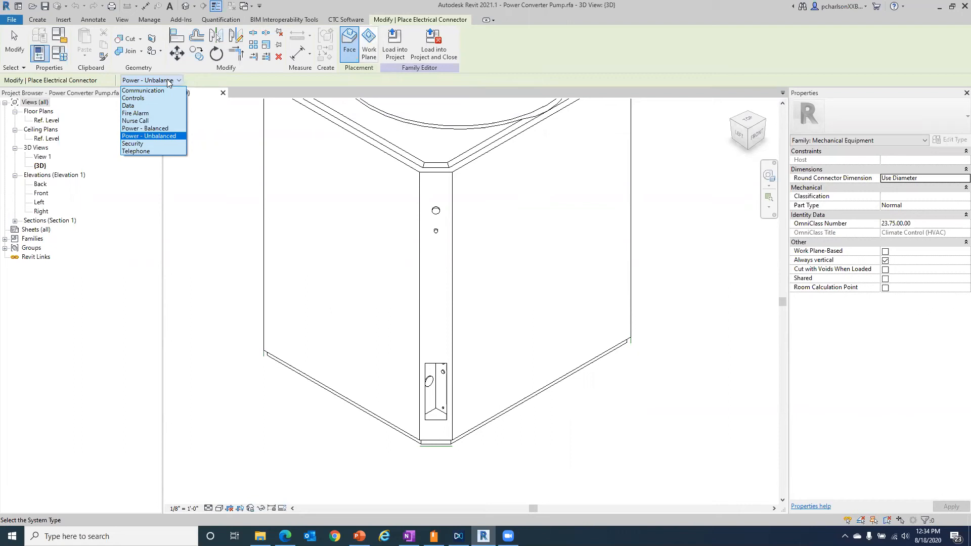
pyautogui.click(144, 130)
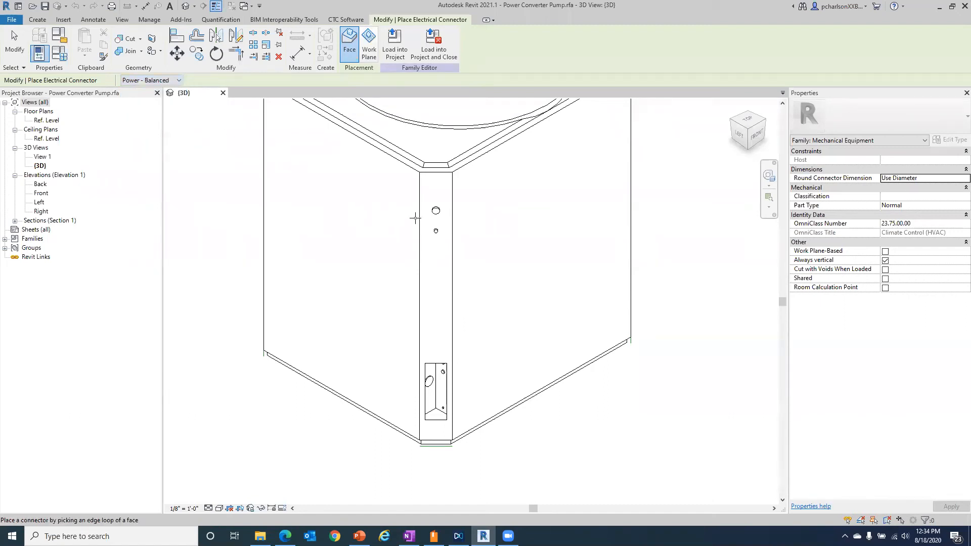
pyautogui.scroll(1, 439, 215)
pyautogui.scroll(5, 439, 215)
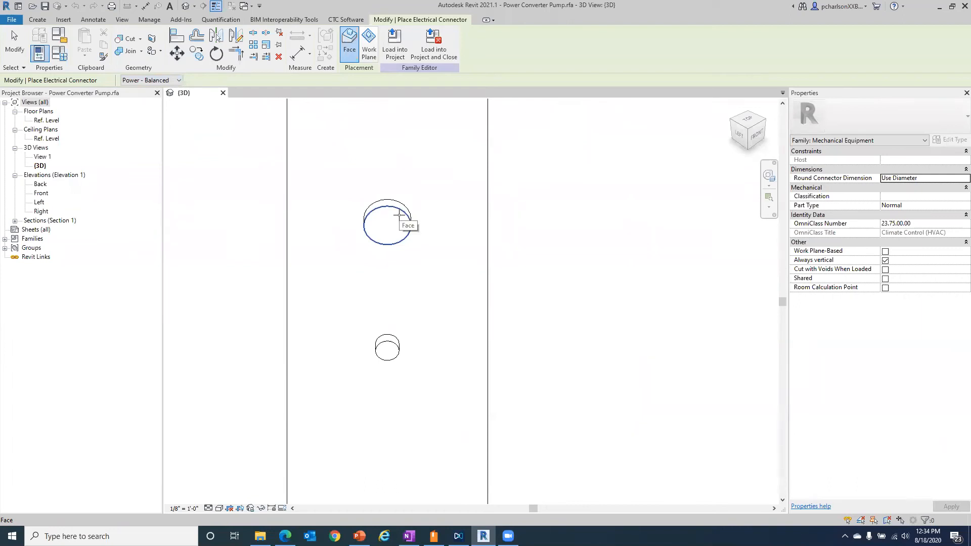
pyautogui.click(399, 215)
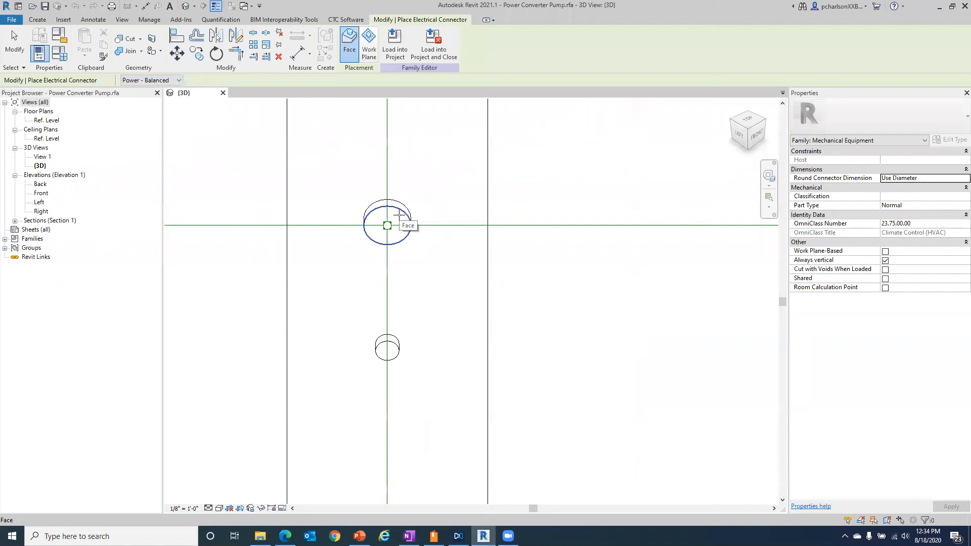
pyautogui.scroll(-3, 400, 214)
pyautogui.scroll(-2, 399, 215)
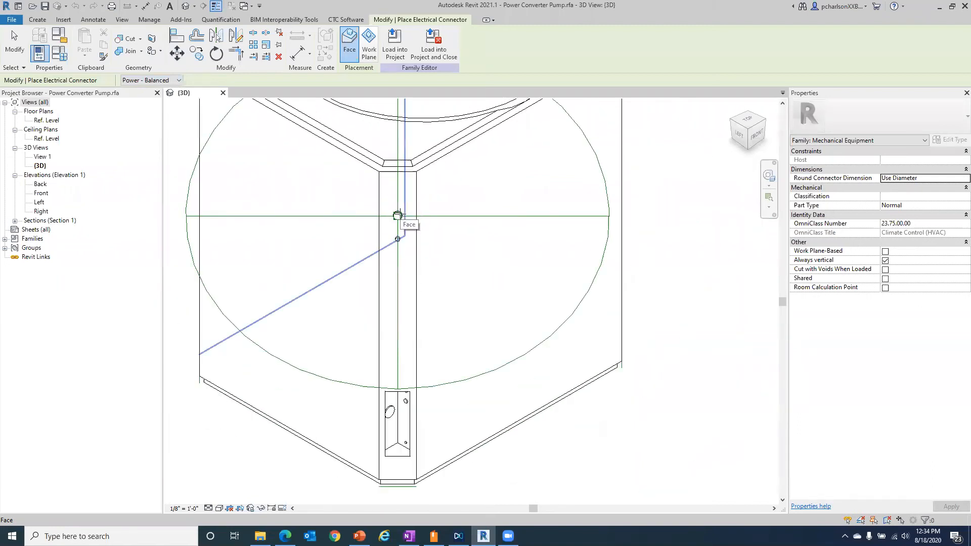
pyautogui.scroll(-1, 364, 430)
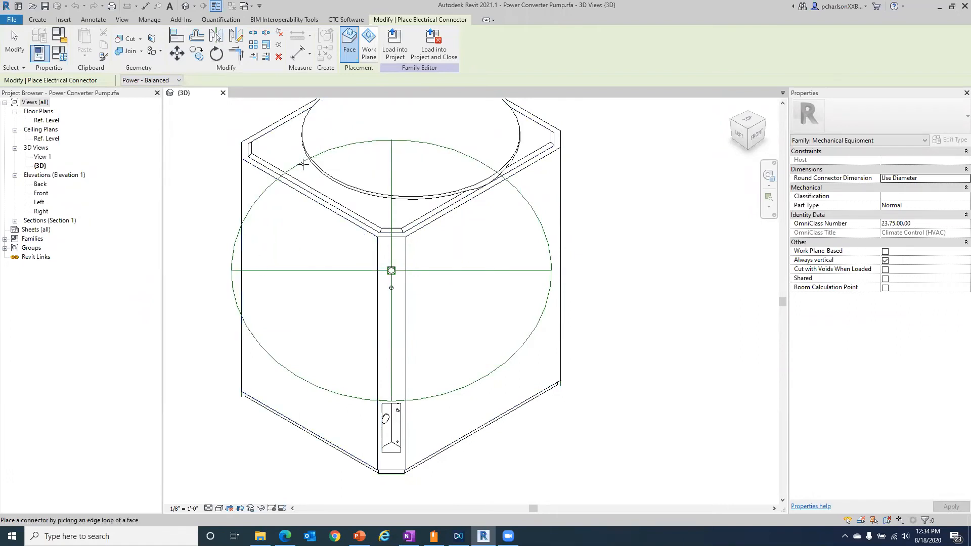
pyautogui.press('Escape')
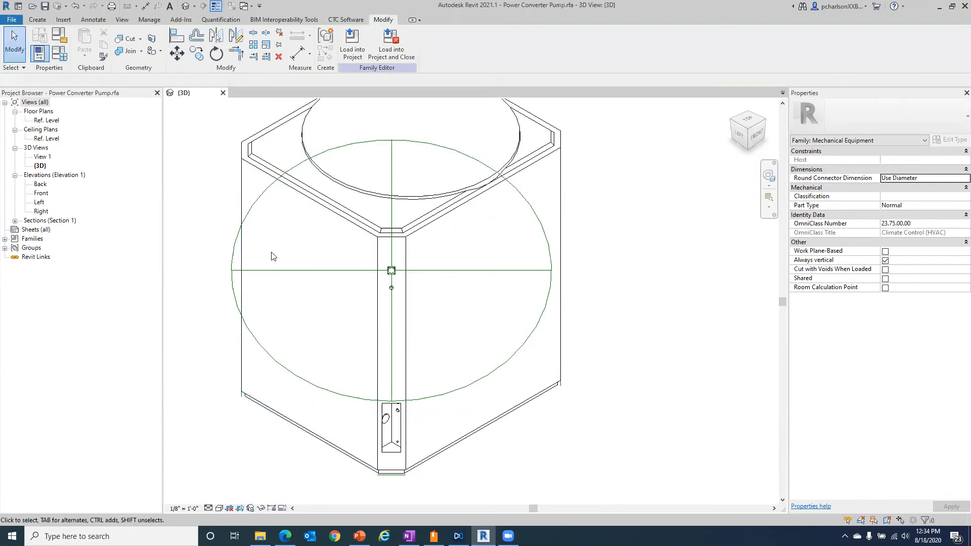
# Select the electrical connector on the pump, review its system type options, and set its load classification to Power
pyautogui.click(263, 203)
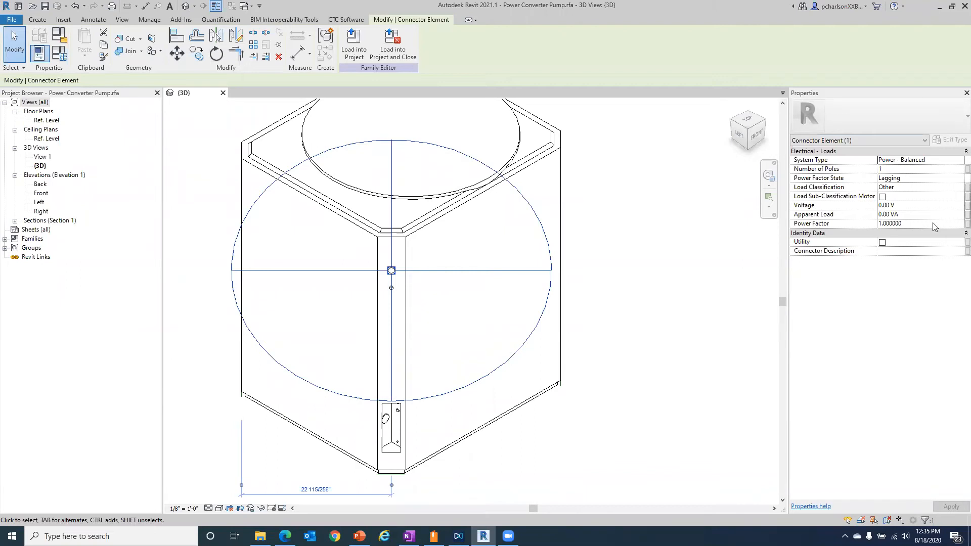
pyautogui.click(957, 161)
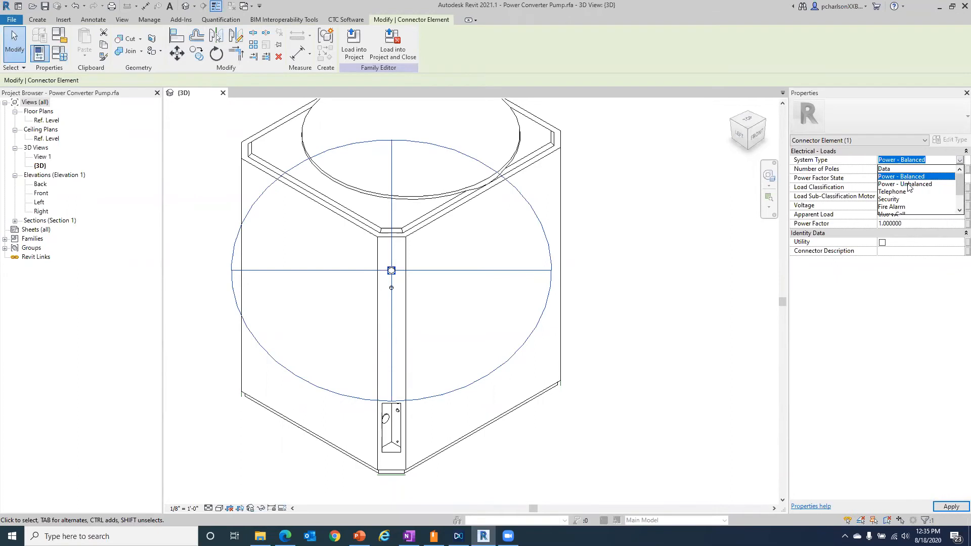
pyautogui.click(921, 125)
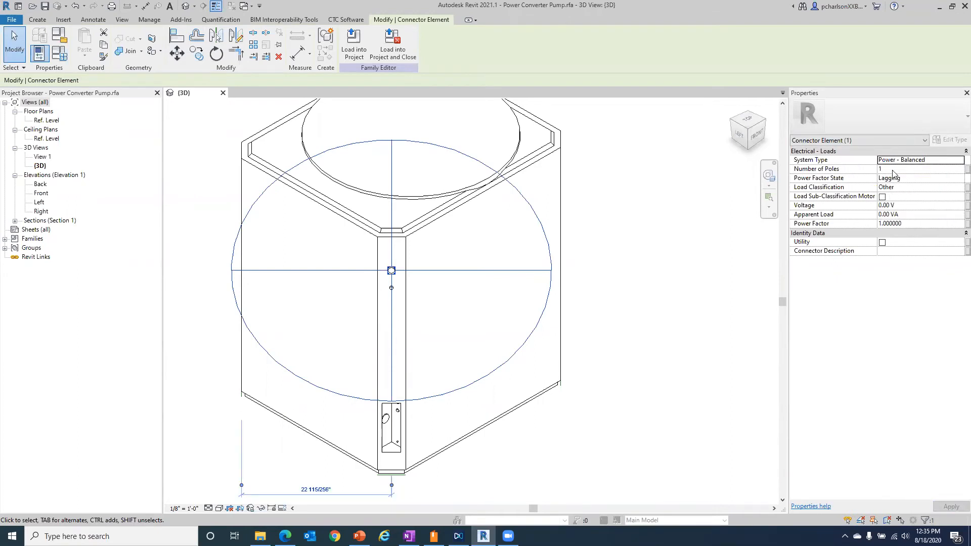
pyautogui.click(941, 169)
pyautogui.click(925, 179)
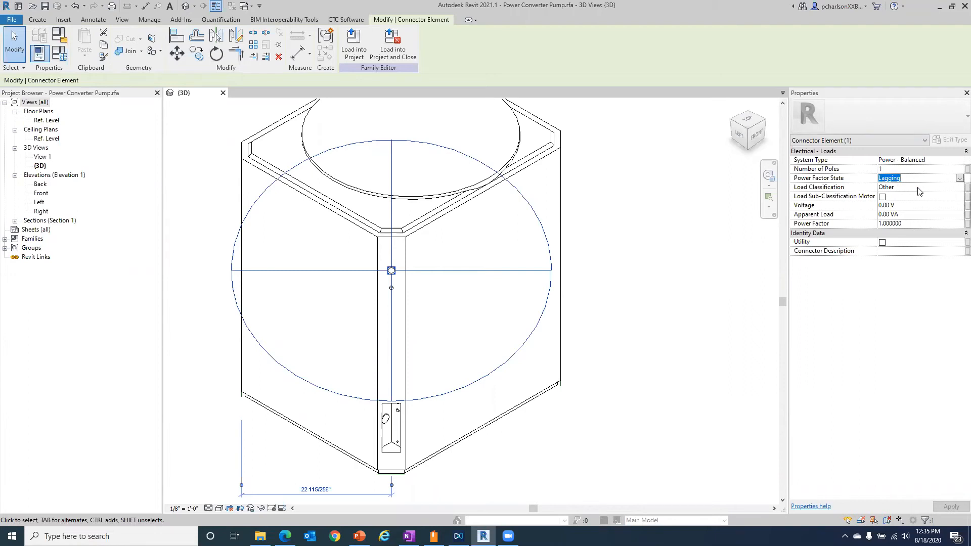
pyautogui.click(920, 188)
pyautogui.click(960, 187)
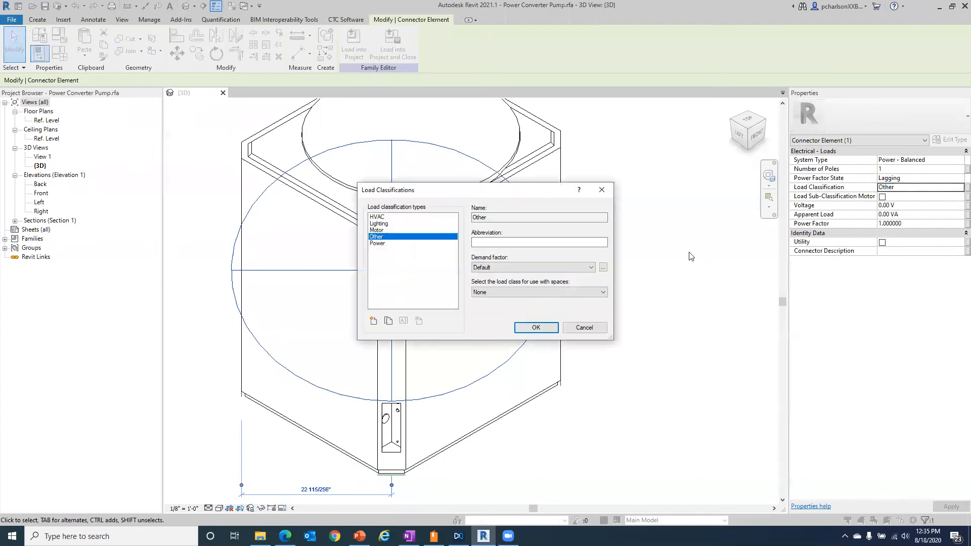
pyautogui.click(389, 244)
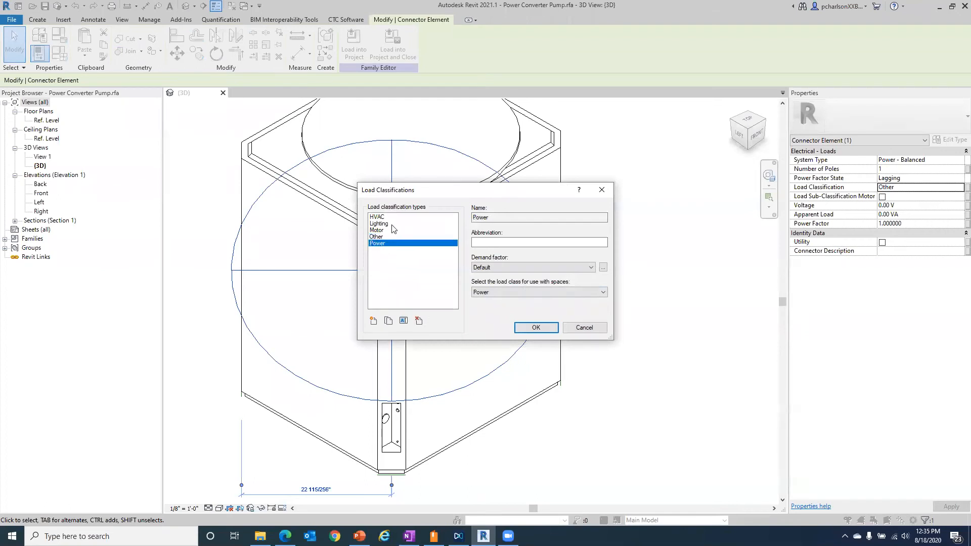
pyautogui.click(536, 328)
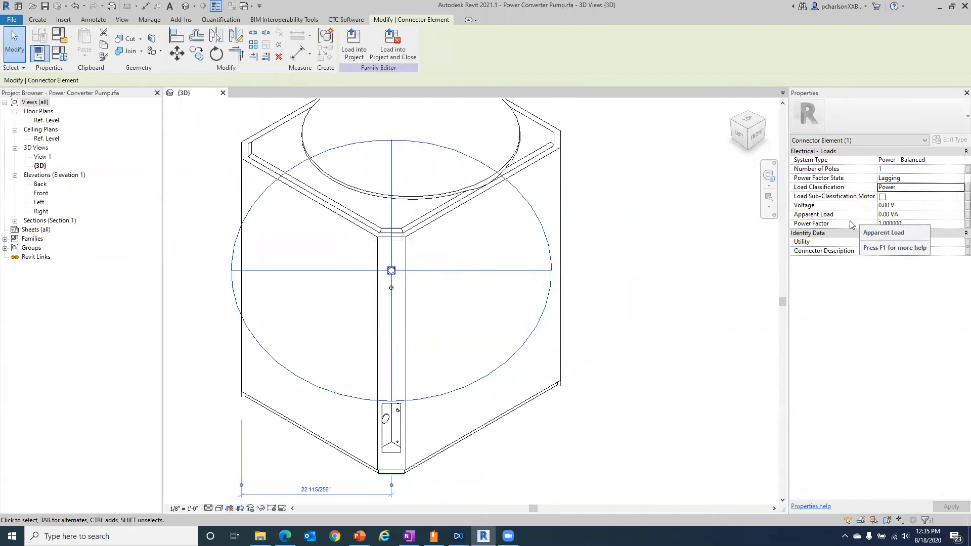
# Examine the upper connector's voltage, apparent load and power factor properties, including the family parameter association options for voltage
pyautogui.click(917, 205)
pyautogui.click(927, 215)
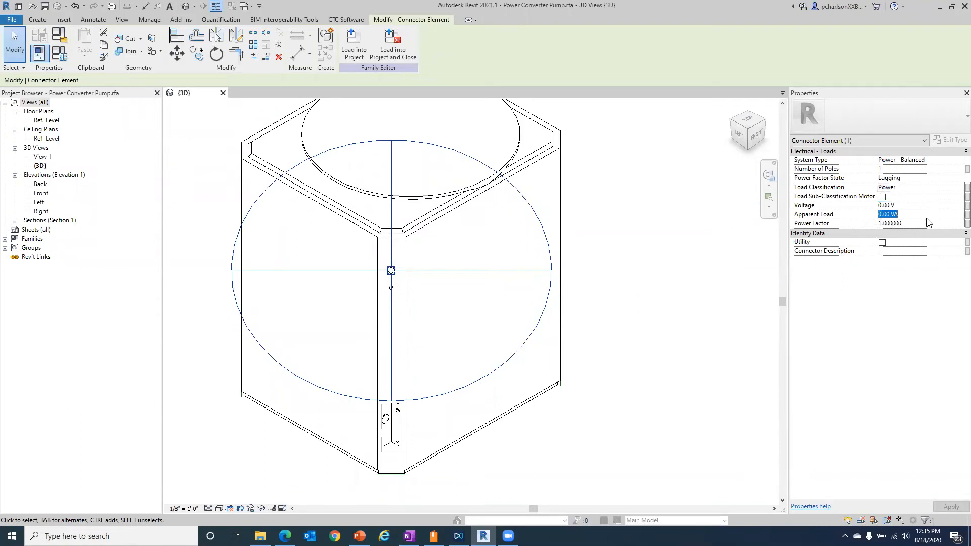
pyautogui.click(929, 222)
pyautogui.click(934, 205)
pyautogui.click(934, 205)
pyautogui.click(966, 206)
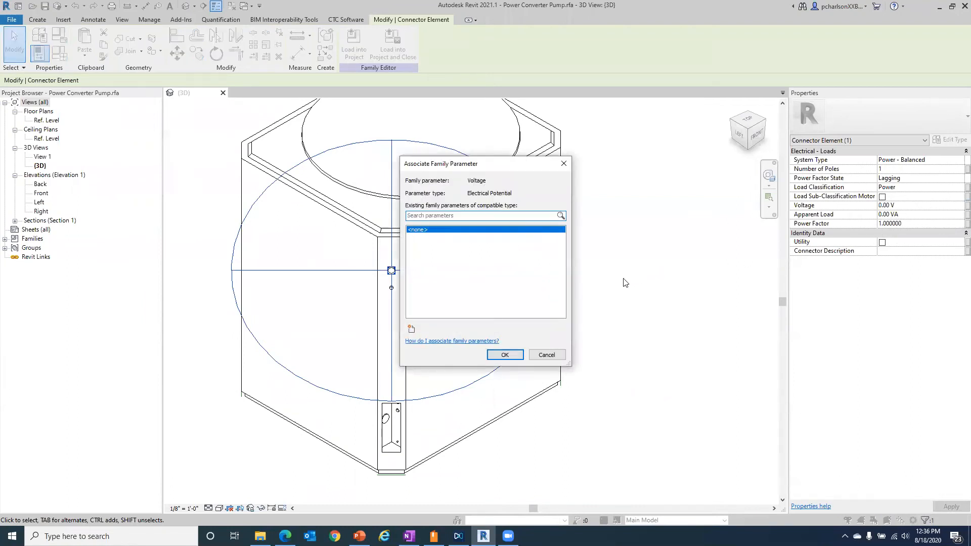
pyautogui.click(558, 356)
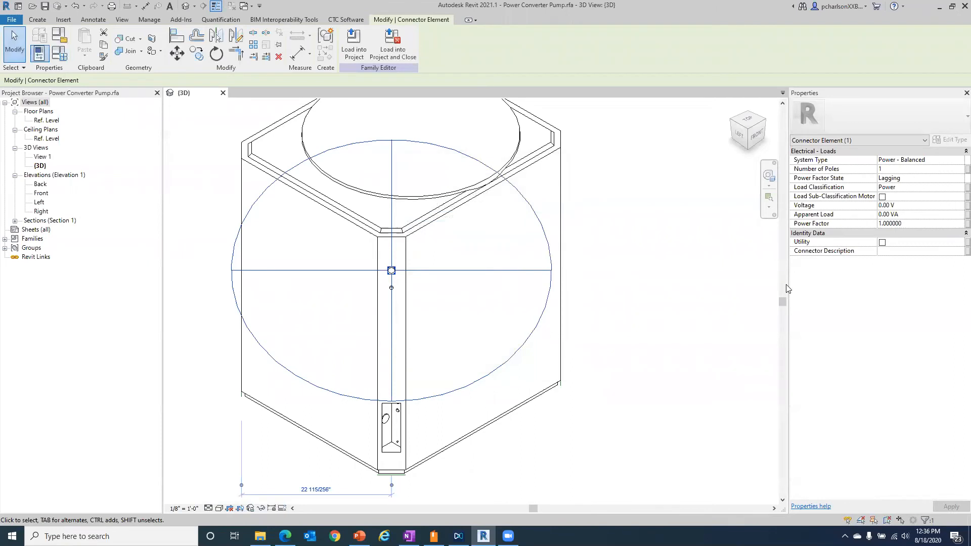
pyautogui.click(920, 214)
pyautogui.click(923, 204)
pyautogui.click(920, 214)
pyautogui.click(915, 223)
# Set the upper electrical connector's description to Electrical Power Supply
pyautogui.click(896, 252)
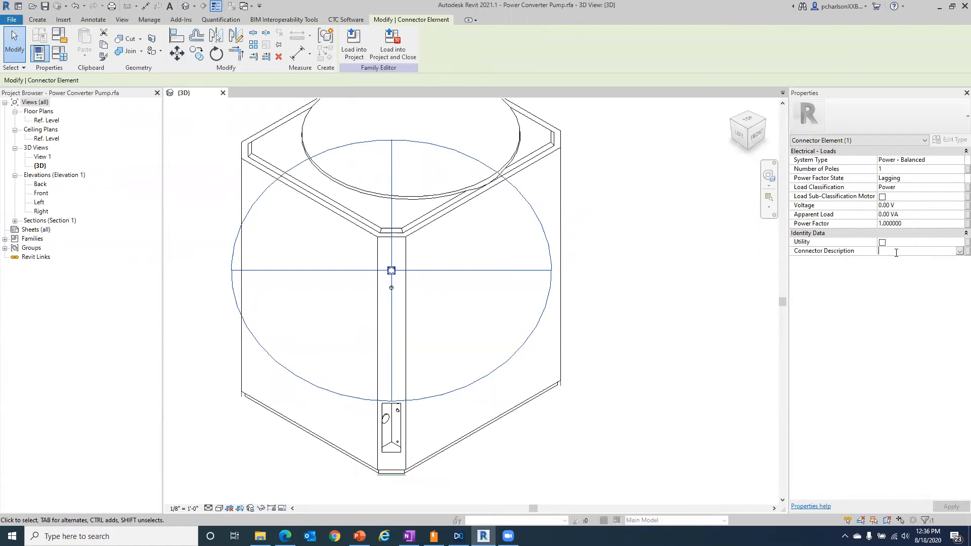
pyautogui.write('Electric')
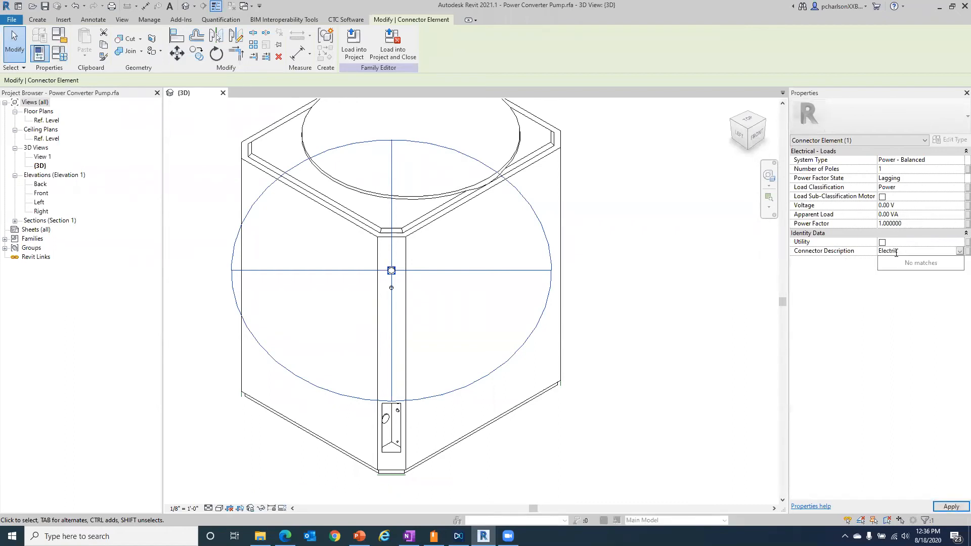
pyautogui.write('al Power Supply')
pyautogui.press('Return')
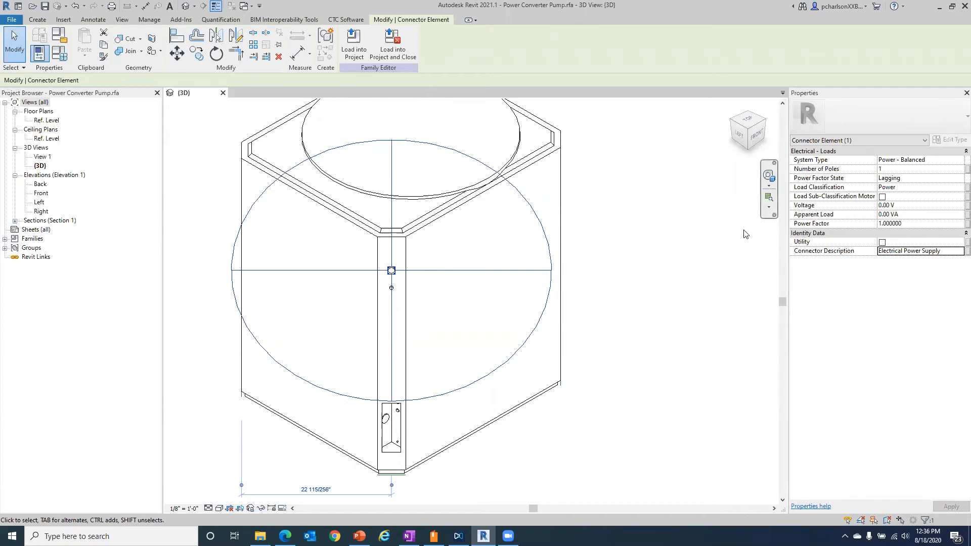
# Place a second Power - Balanced electrical connector on the face of the lower, smaller round port on the pump's corner
pyautogui.click(40, 20)
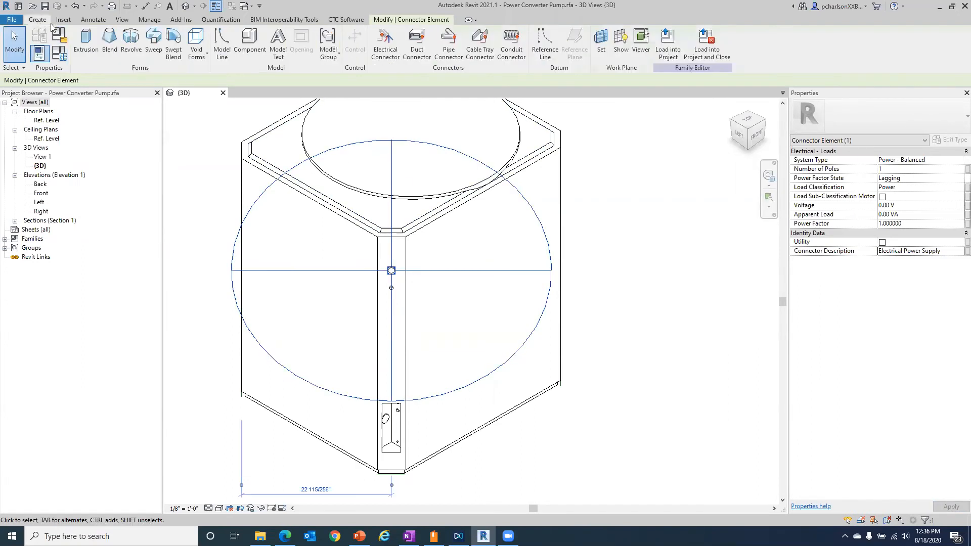
pyautogui.click(385, 41)
pyautogui.scroll(3, 393, 291)
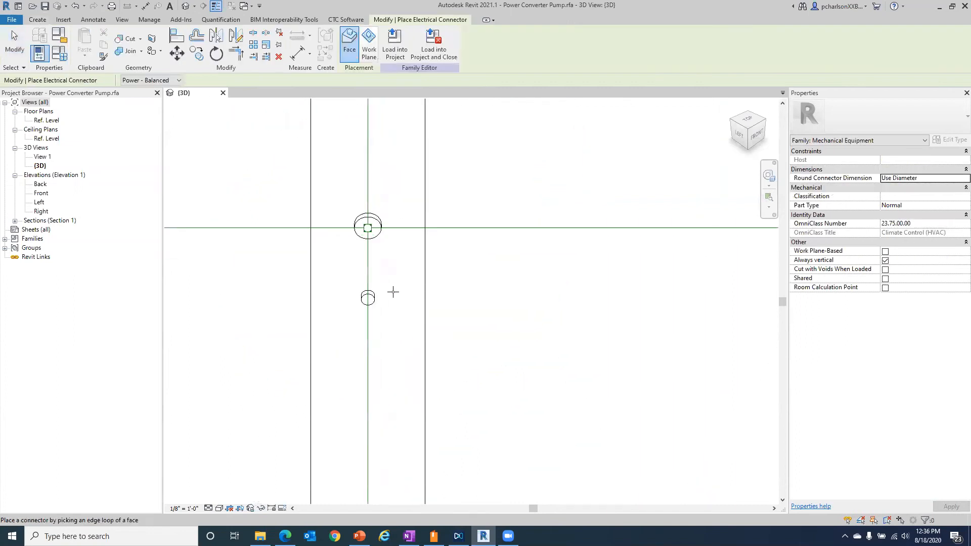
pyautogui.scroll(2, 368, 304)
pyautogui.click(373, 298)
pyautogui.scroll(-4, 396, 282)
pyautogui.press('Escape')
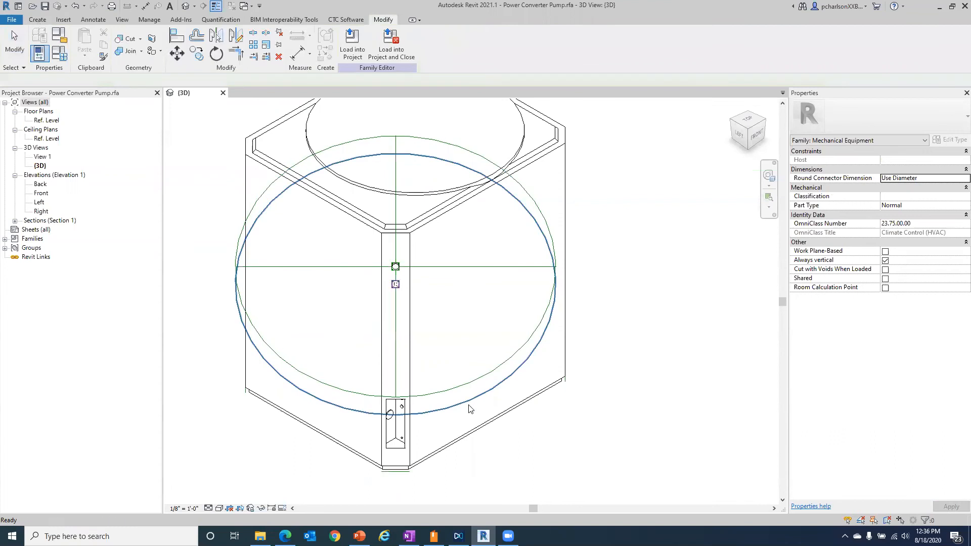
# Select the new connector on the smaller port and set its description to Low Voltage
pyautogui.click(469, 408)
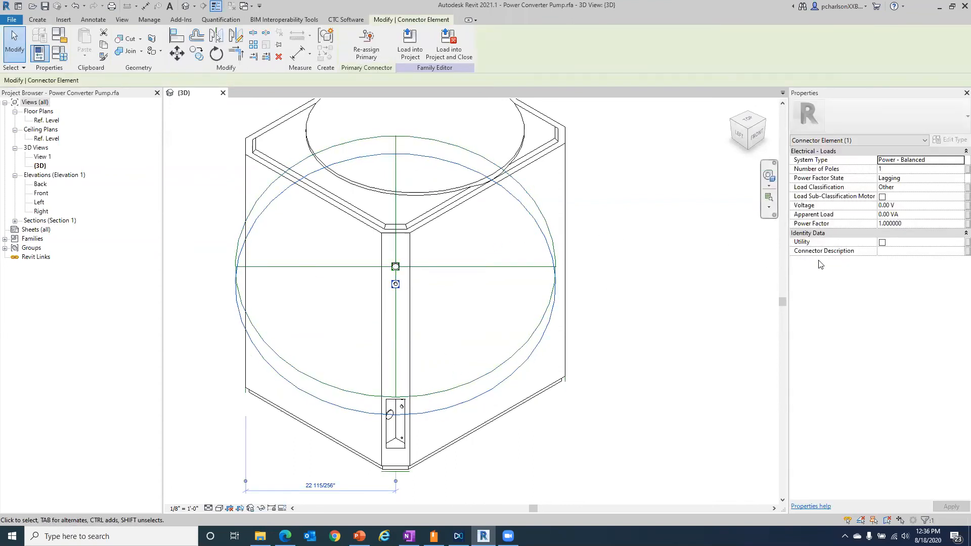
pyautogui.click(925, 252)
pyautogui.write('Low Vo')
pyautogui.write('age')
pyautogui.press('Return')
# Set the Low Voltage connector's load classification to Power and deselect it
pyautogui.click(957, 187)
pyautogui.click(959, 187)
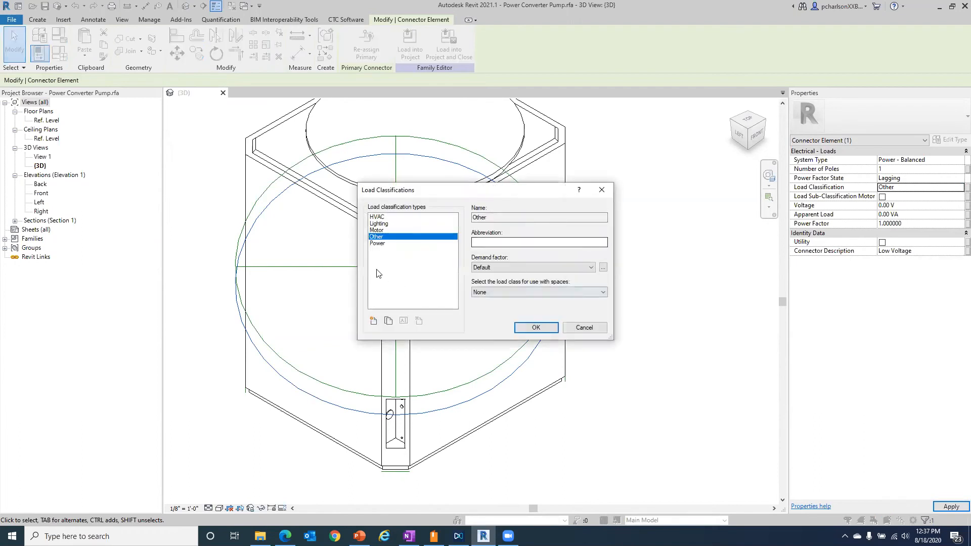
pyautogui.click(390, 244)
pyautogui.click(536, 328)
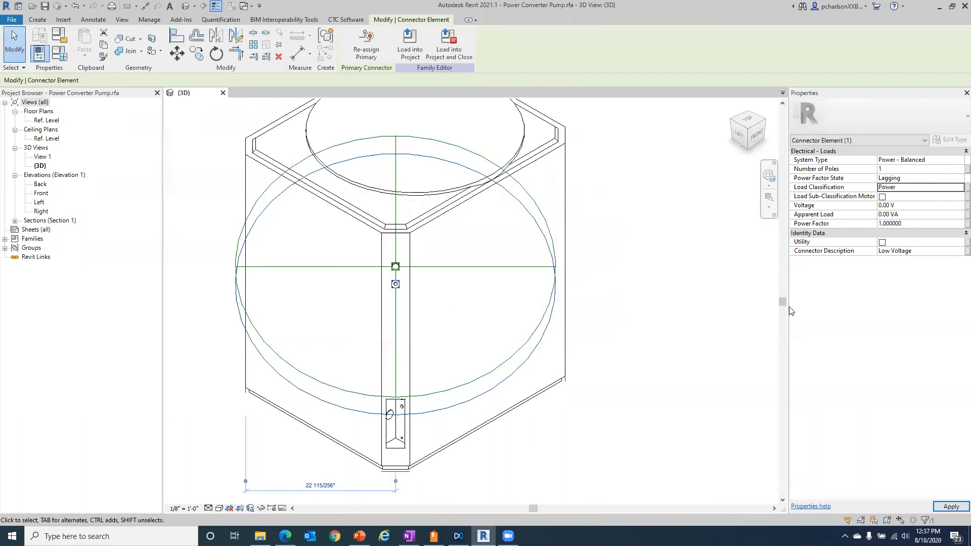
pyautogui.click(694, 263)
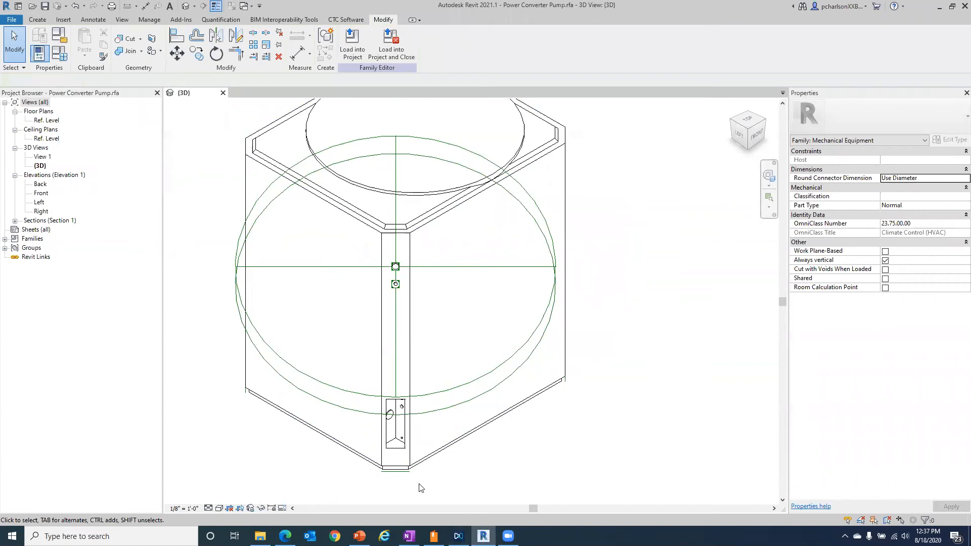
# Place a Domestic Hot Water pipe connector on the large round port inside the recess near the base of the pump's corner
pyautogui.scroll(-3, 407, 484)
pyautogui.scroll(5, 398, 420)
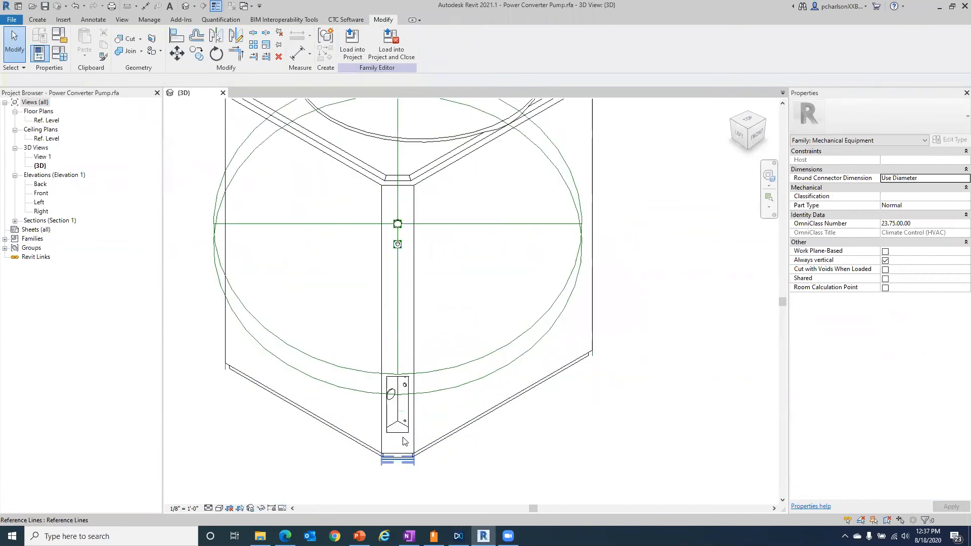
pyautogui.click(37, 20)
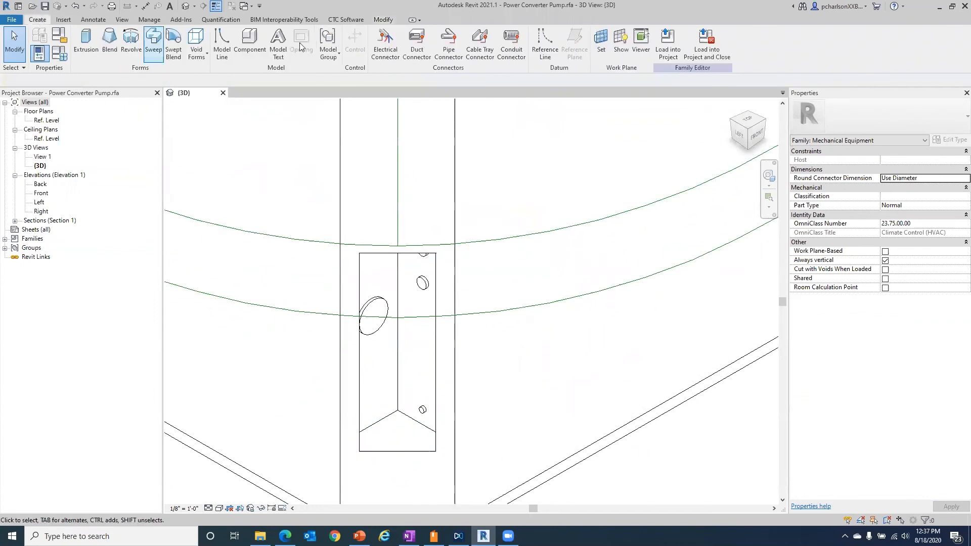
pyautogui.click(384, 302)
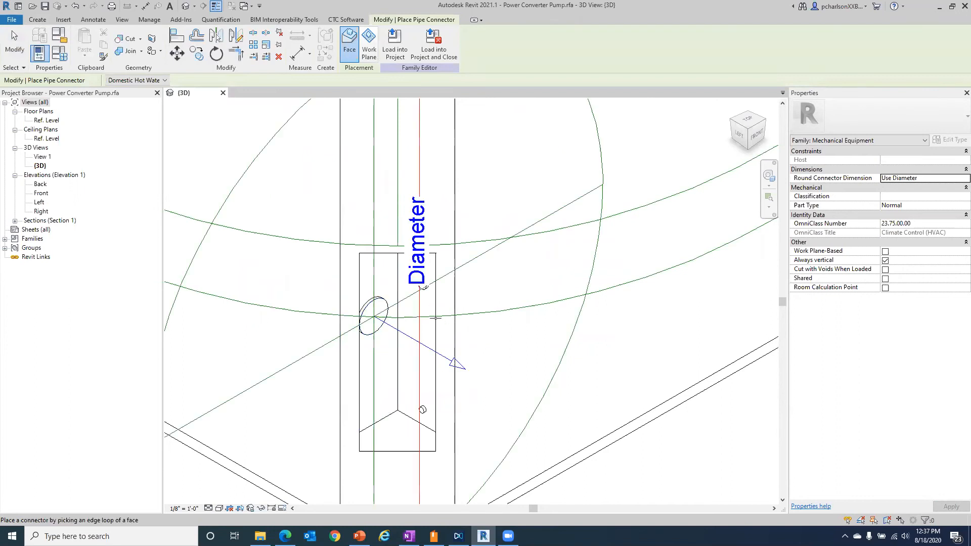
pyautogui.scroll(-2, 394, 319)
pyautogui.scroll(-4, 503, 335)
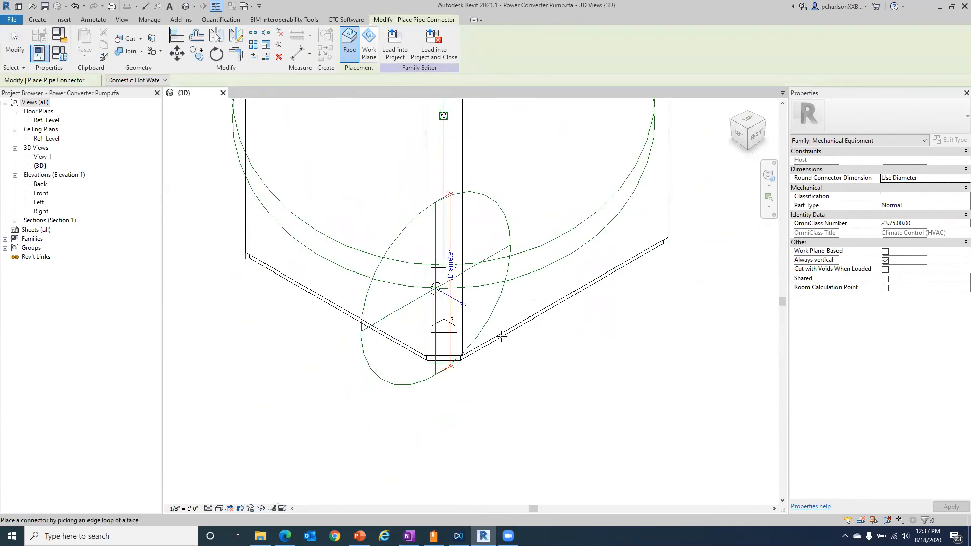
pyautogui.scroll(5, 506, 286)
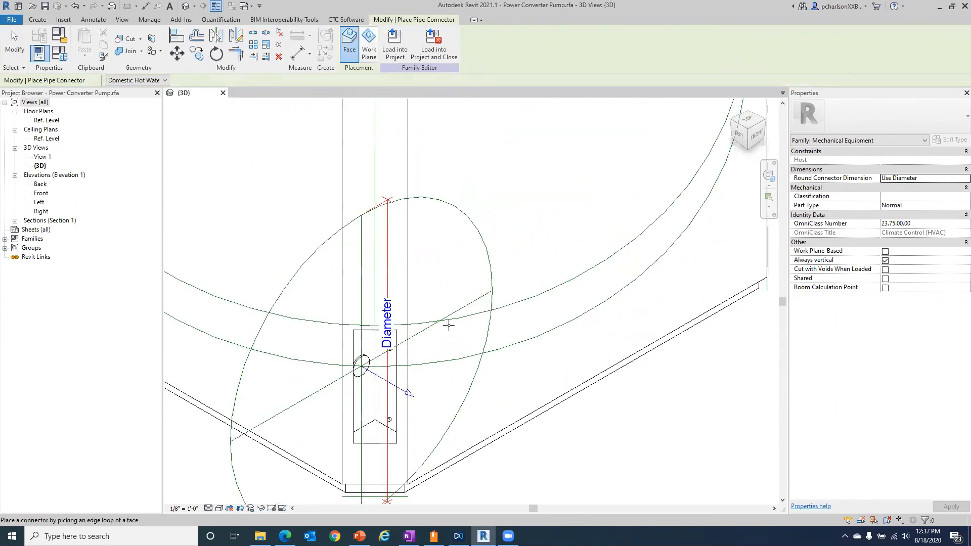
pyautogui.scroll(2, 445, 321)
pyautogui.press('Escape')
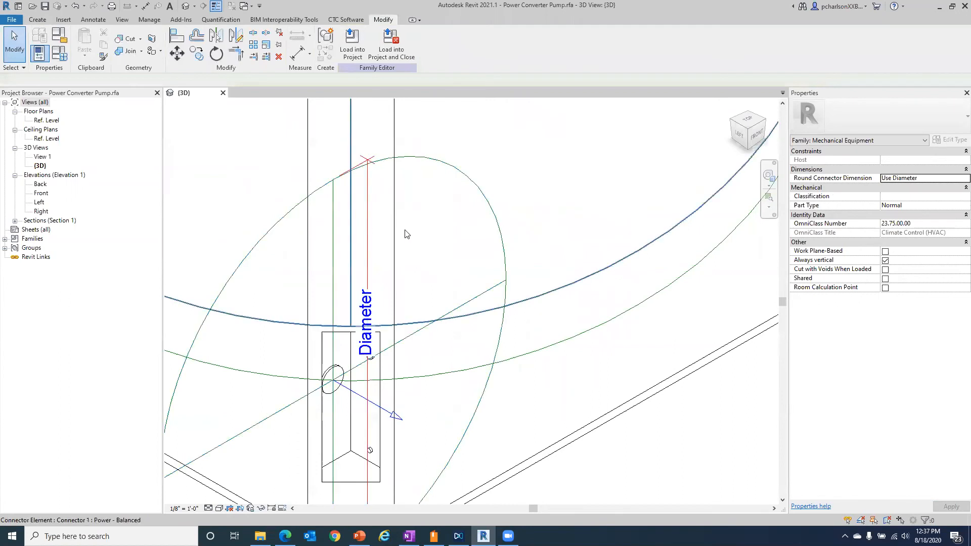
# Select the pipe connector and review its available options for flow configuration, flow direction and loss method
pyautogui.click(496, 215)
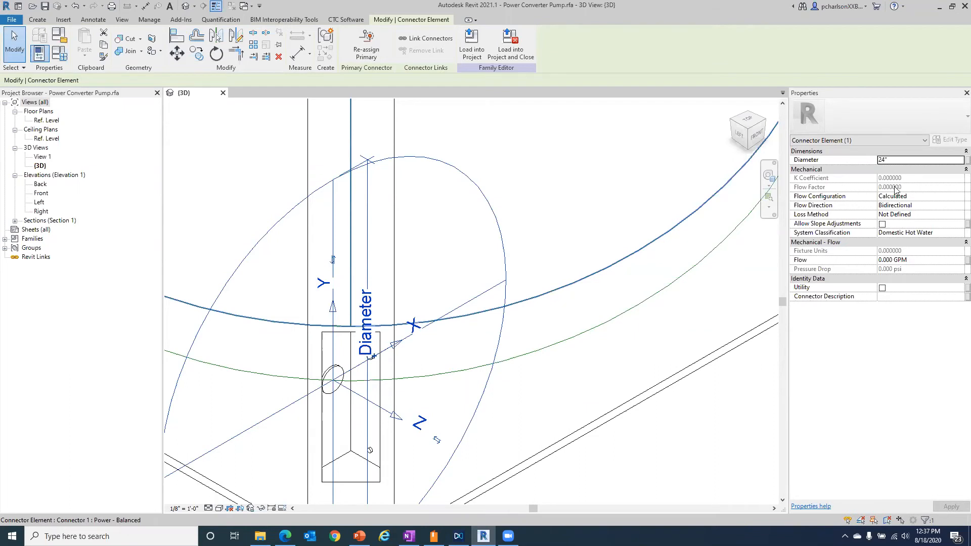
pyautogui.click(956, 196)
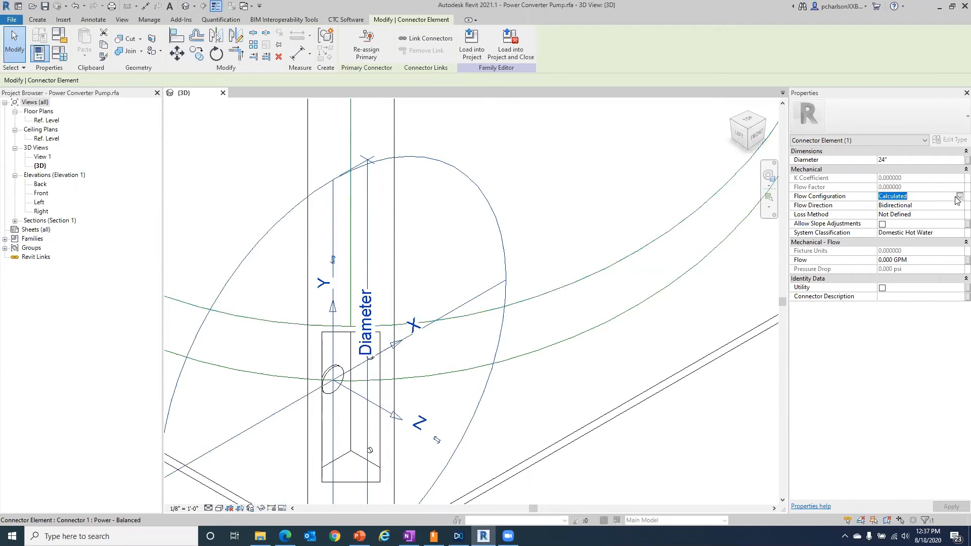
pyautogui.click(958, 197)
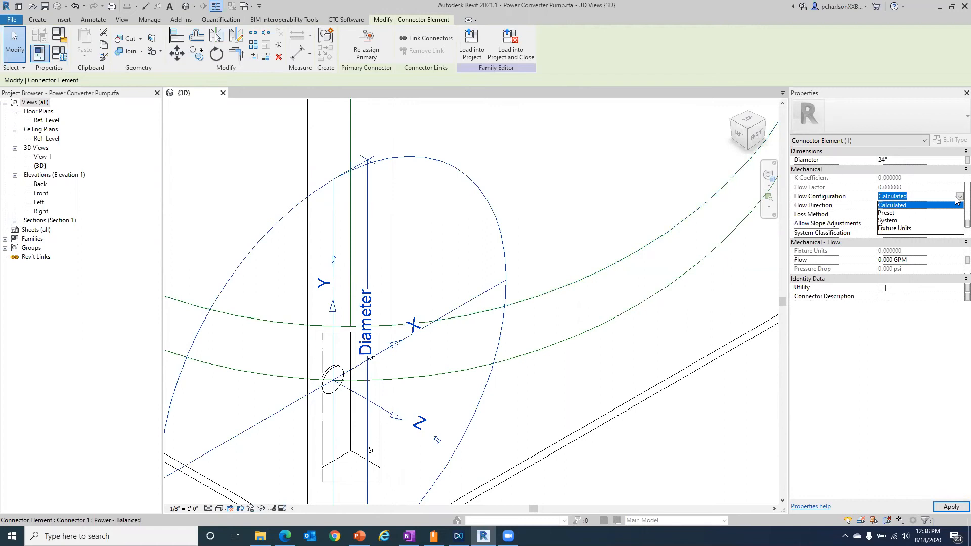
pyautogui.click(957, 200)
pyautogui.click(957, 207)
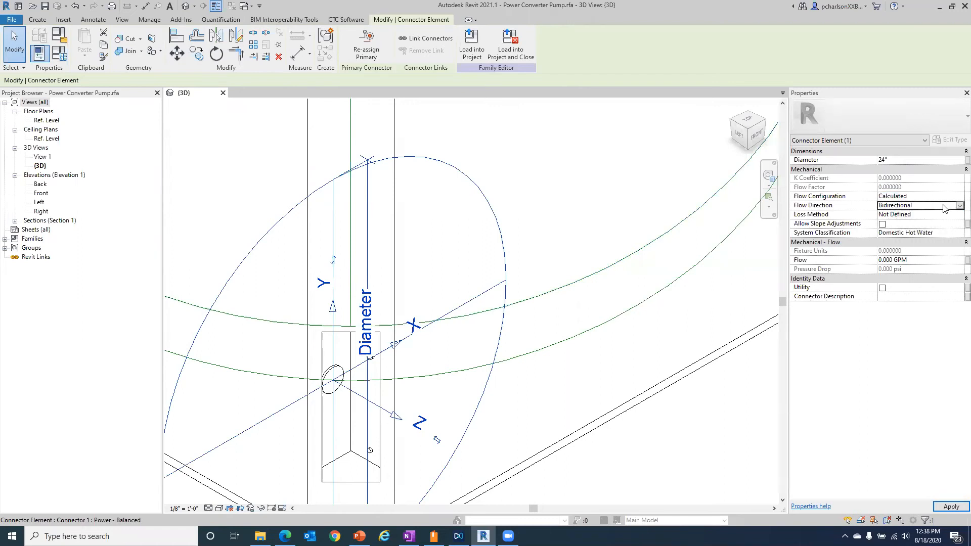
pyautogui.click(958, 206)
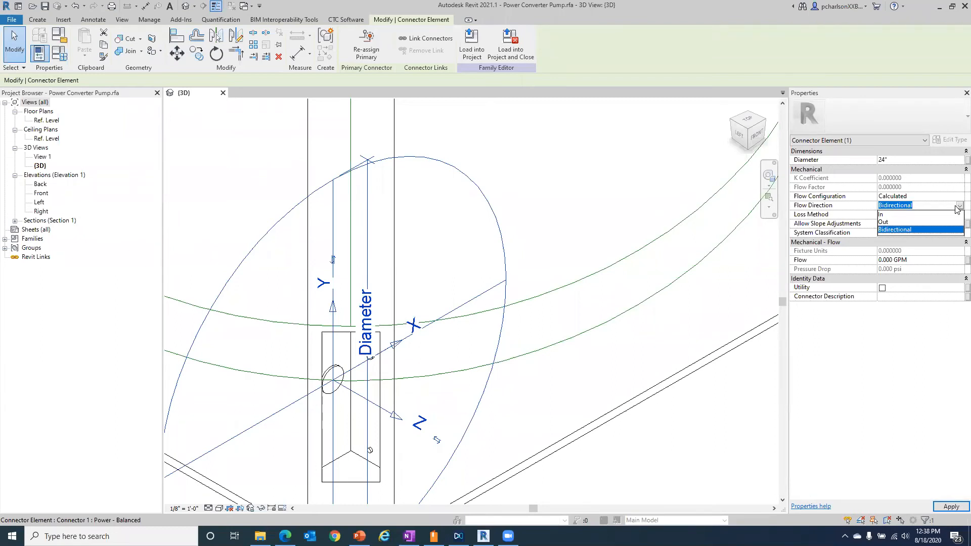
pyautogui.click(957, 209)
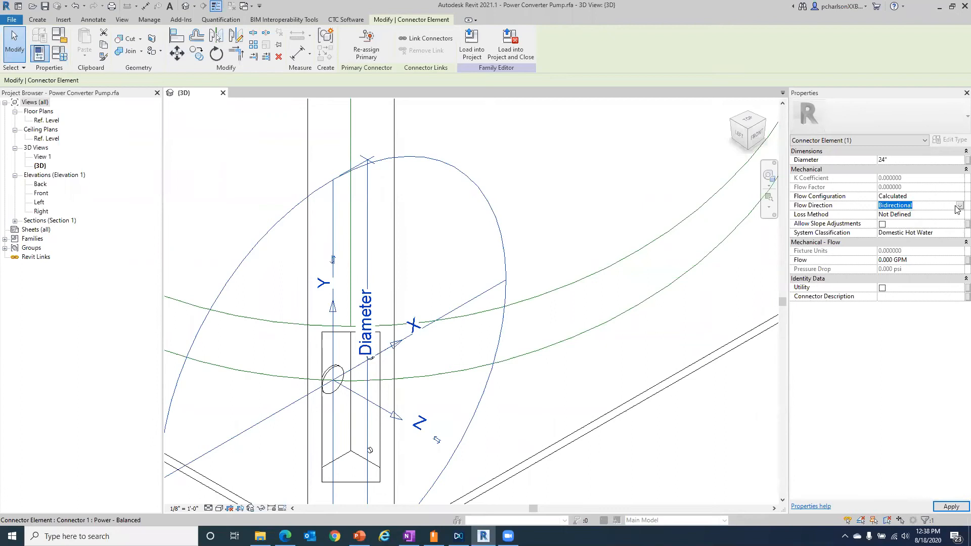
pyautogui.click(958, 215)
pyautogui.click(958, 214)
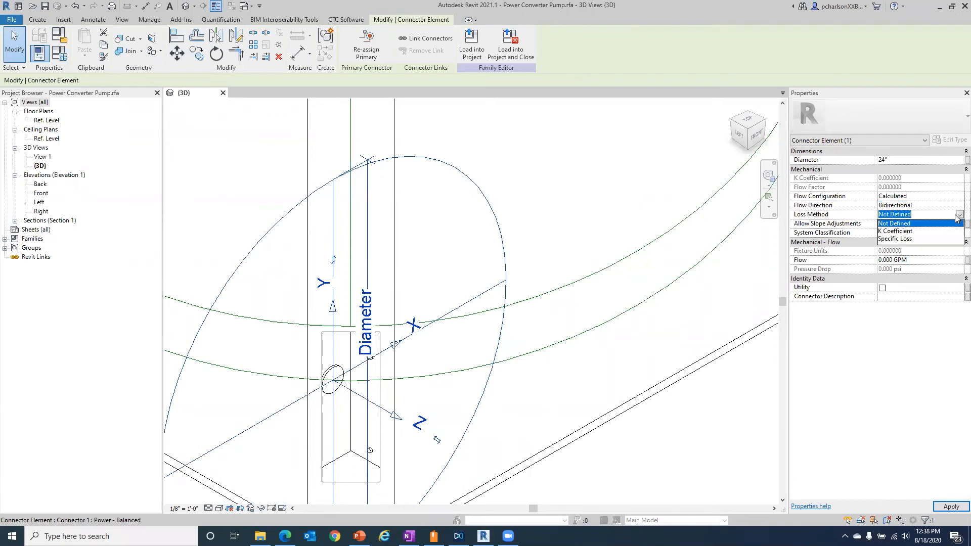
pyautogui.click(956, 216)
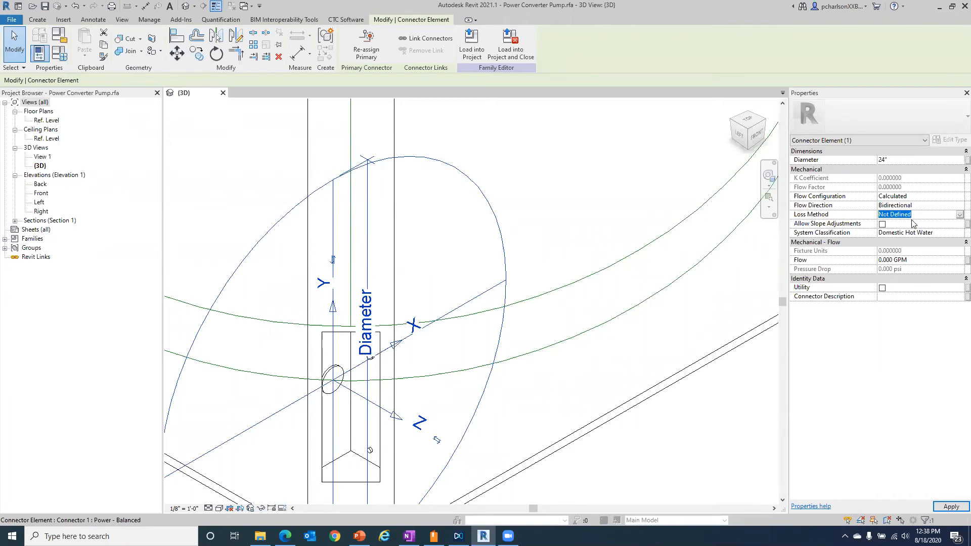
# Set the pipe connector's system classification to Other and deselect it
pyautogui.click(944, 233)
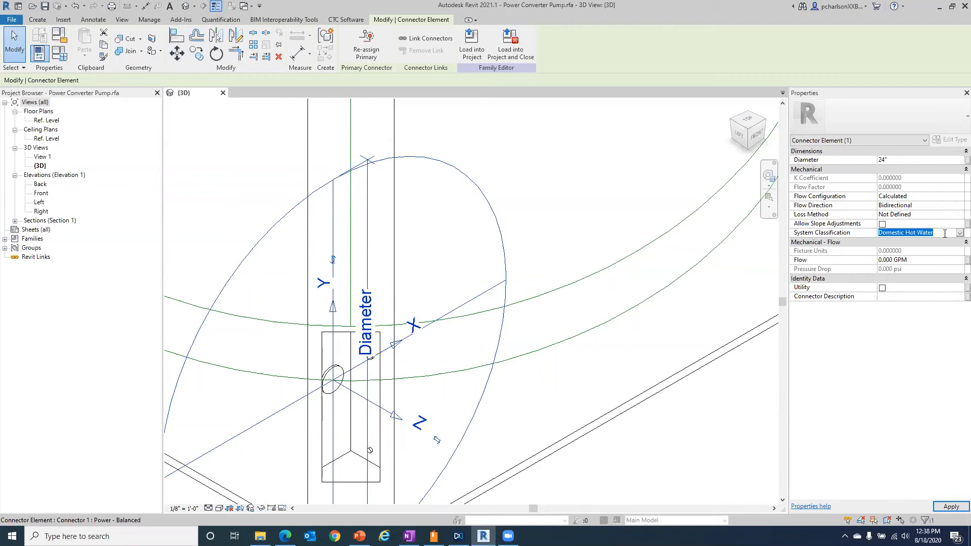
pyautogui.click(957, 234)
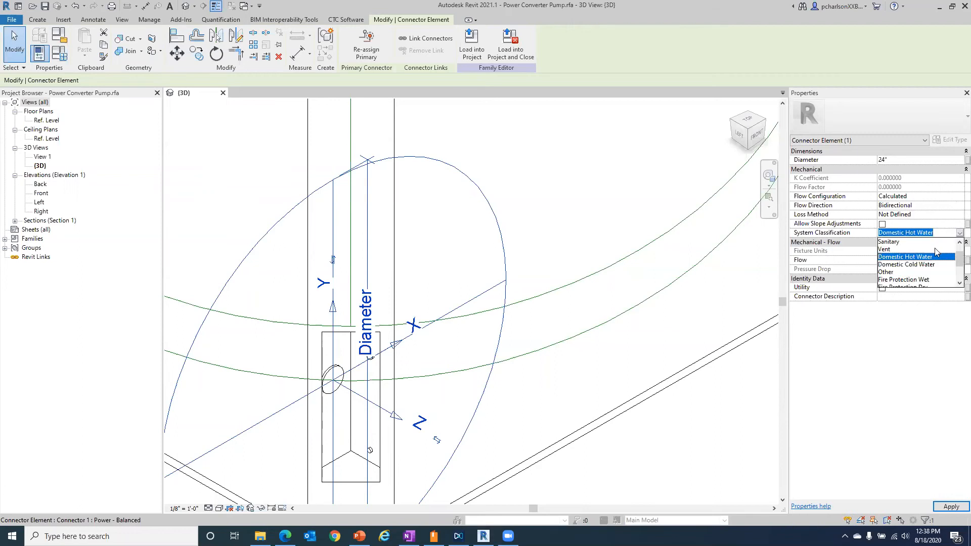
pyautogui.scroll(-3, 941, 249)
pyautogui.scroll(1, 936, 251)
pyautogui.scroll(1, 937, 251)
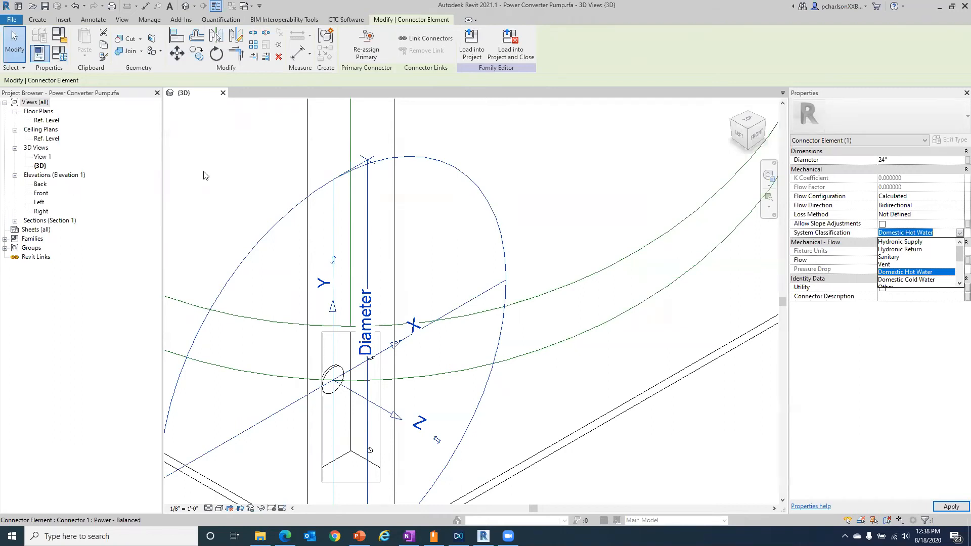
pyautogui.scroll(-3, 905, 262)
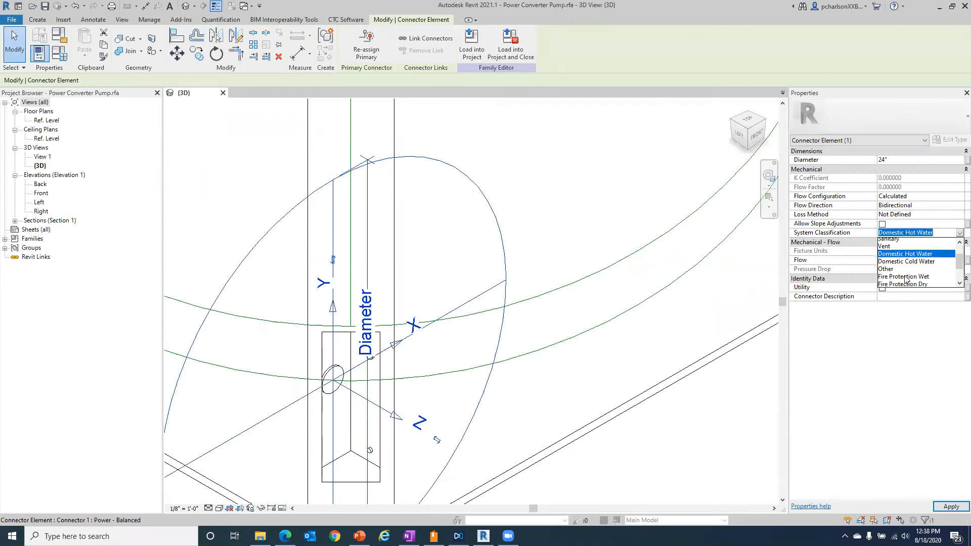
pyautogui.click(893, 258)
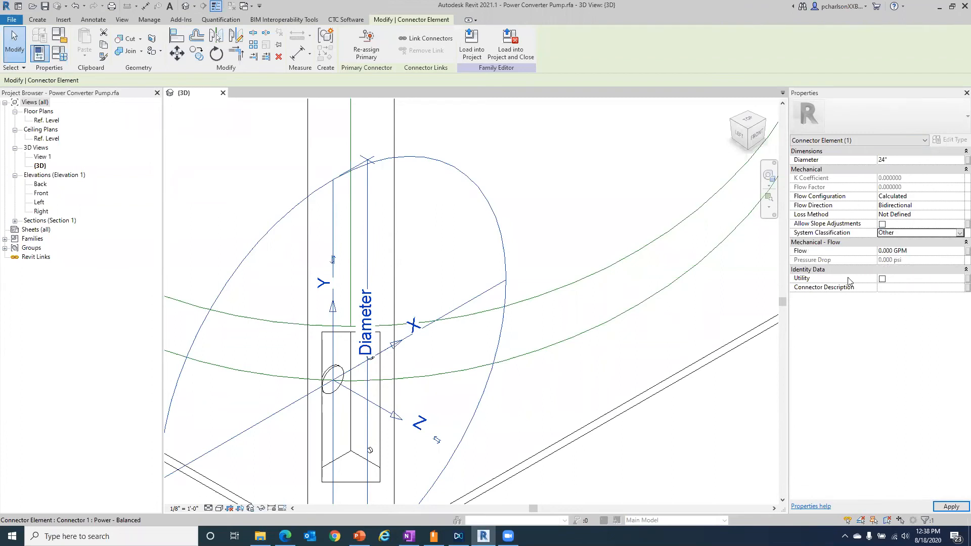
pyautogui.click(655, 317)
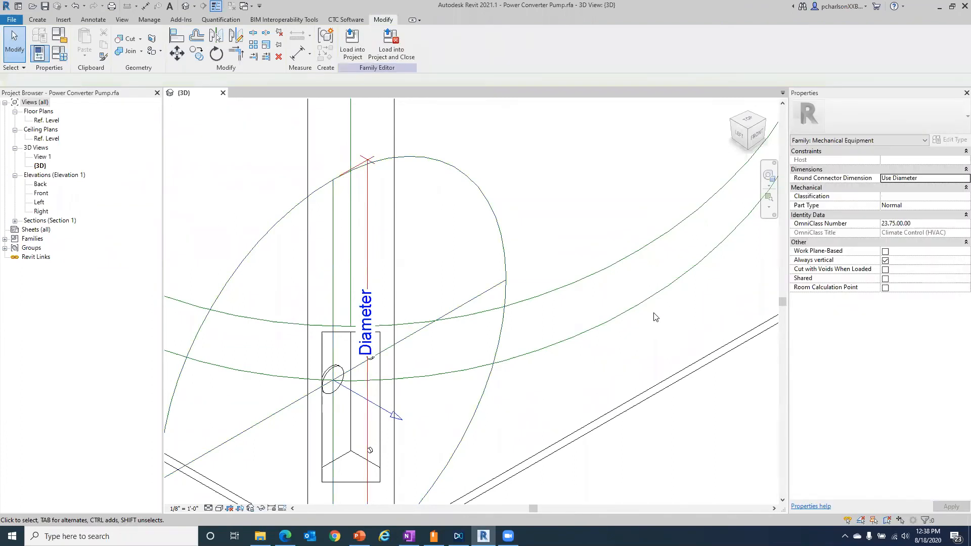
# Set the connector description of the large round port's pipe connector to Gas Line and deselect it
pyautogui.click(504, 242)
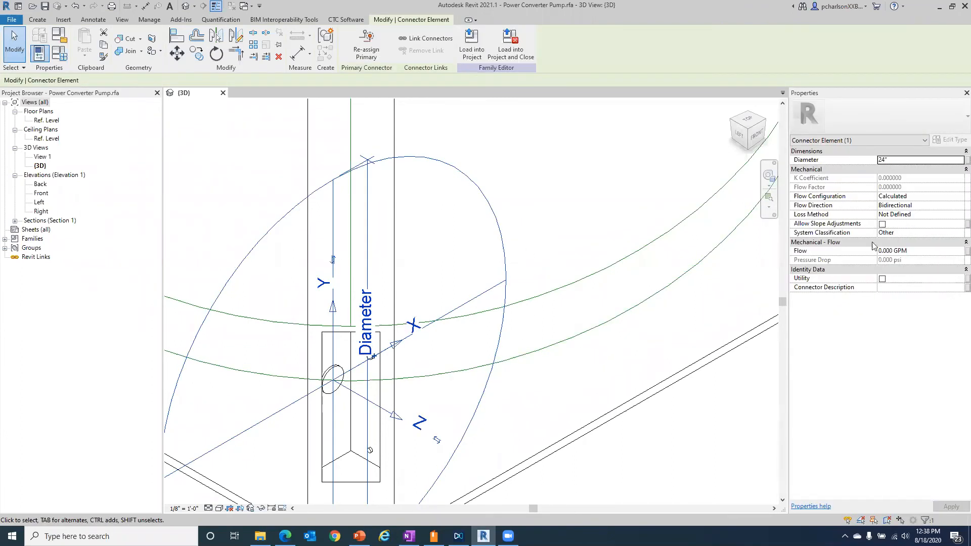
pyautogui.click(899, 287)
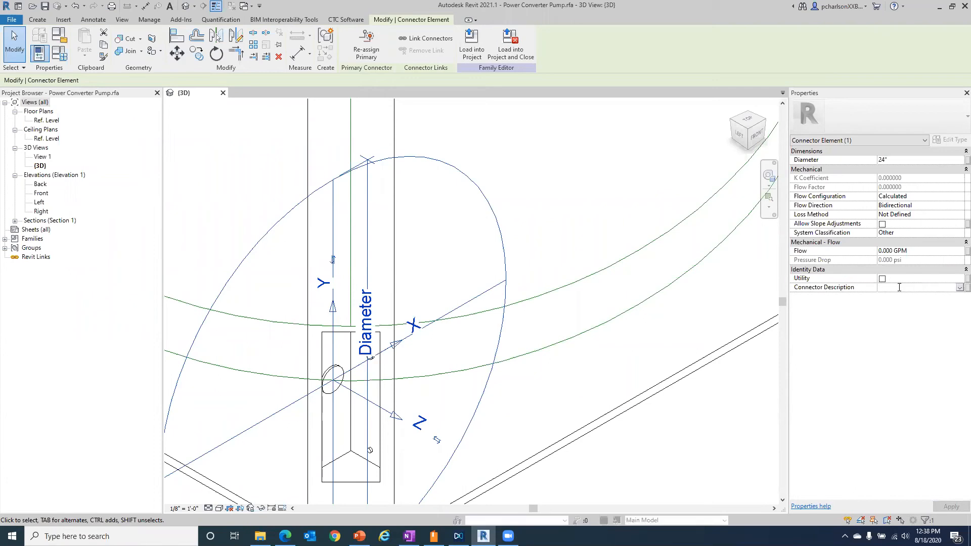
pyautogui.write('Gas Line')
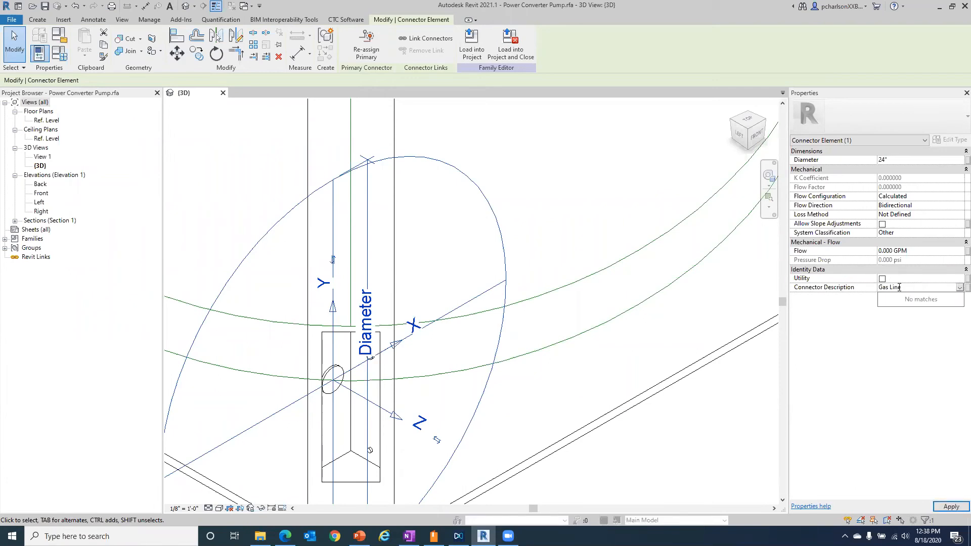
pyautogui.click(558, 214)
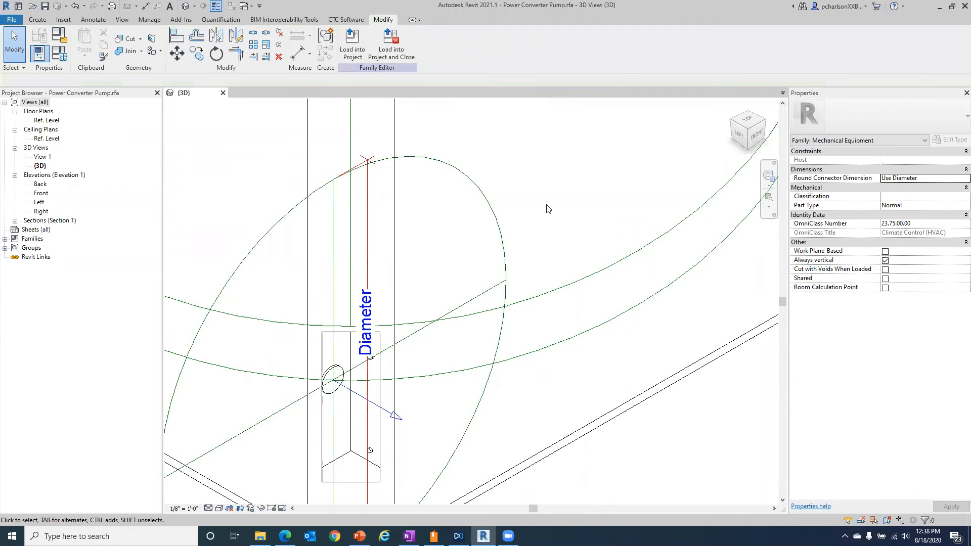
# Reselect the Gas Line pipe connector, inspect its diameter setting, and deselect it
pyautogui.click(480, 190)
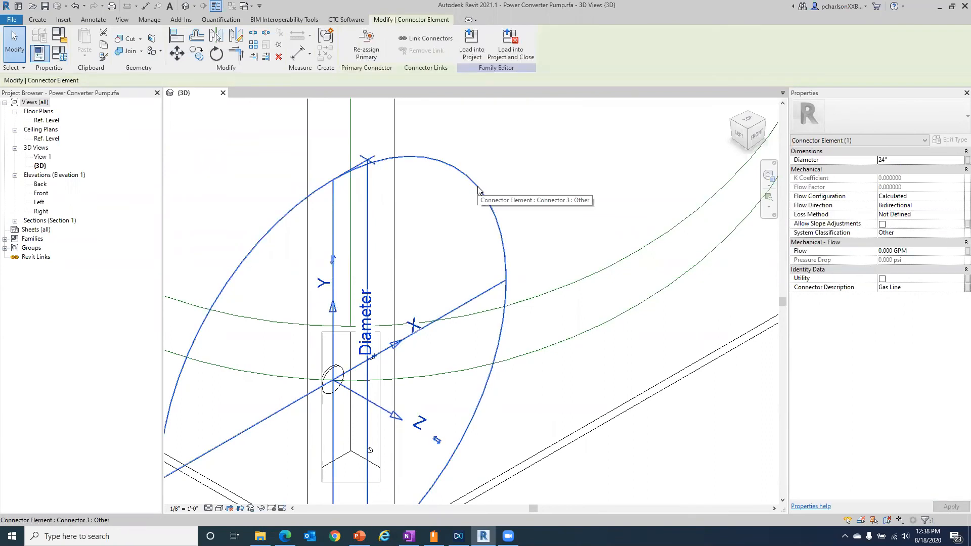
pyautogui.doubleClick(886, 161)
pyautogui.click(529, 210)
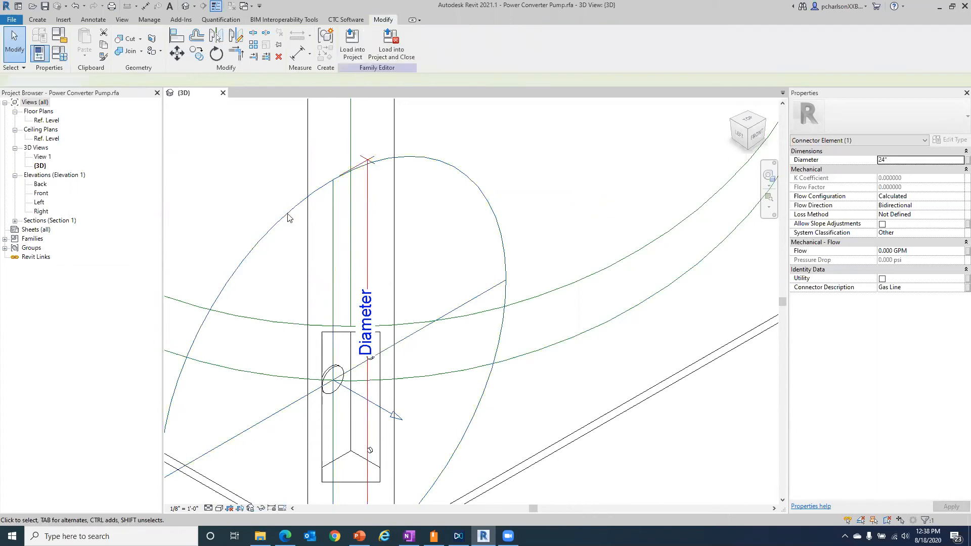
# Add a family type parameter named Gas Line Radius with discipline Piping and parameter type Pipe Size, grouped under Dimensions
pyautogui.click(67, 52)
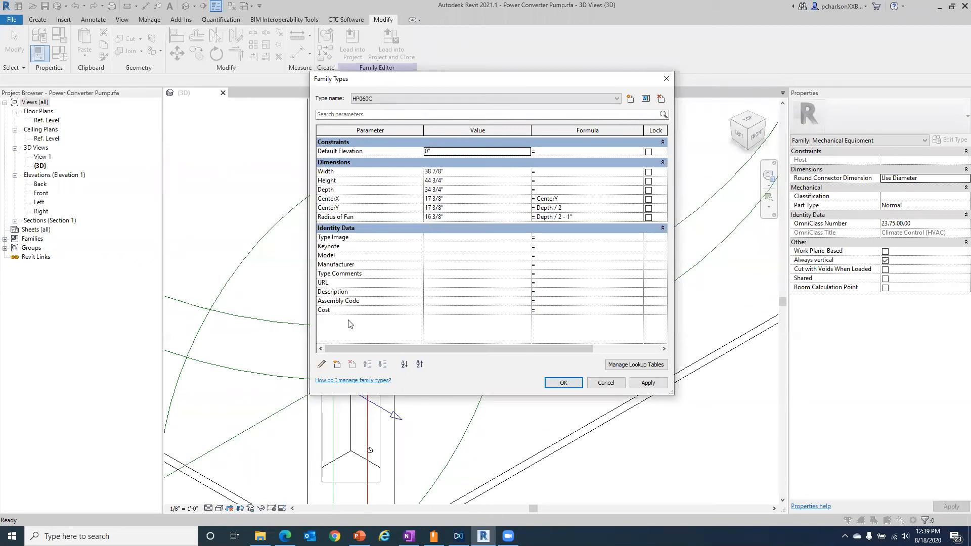
pyautogui.click(336, 366)
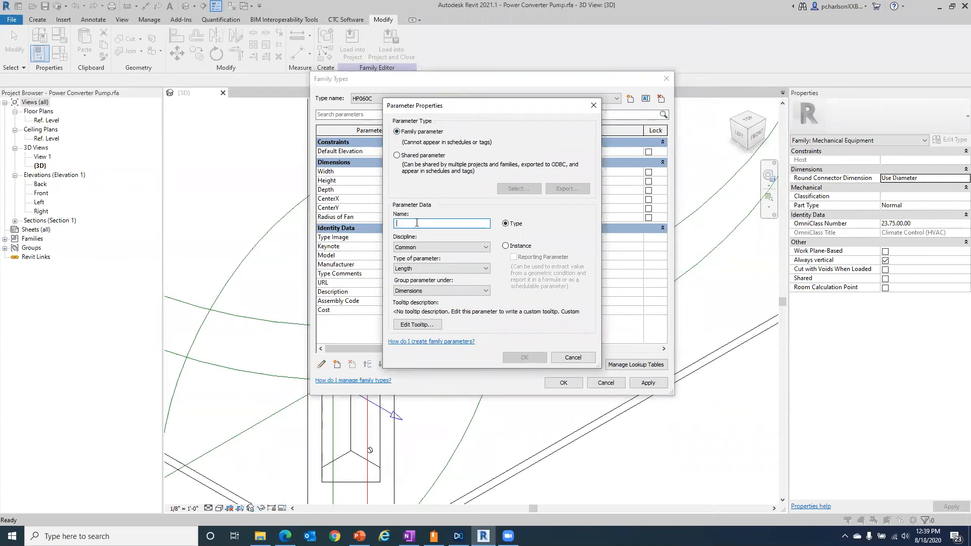
pyautogui.write('Gas Line Radius')
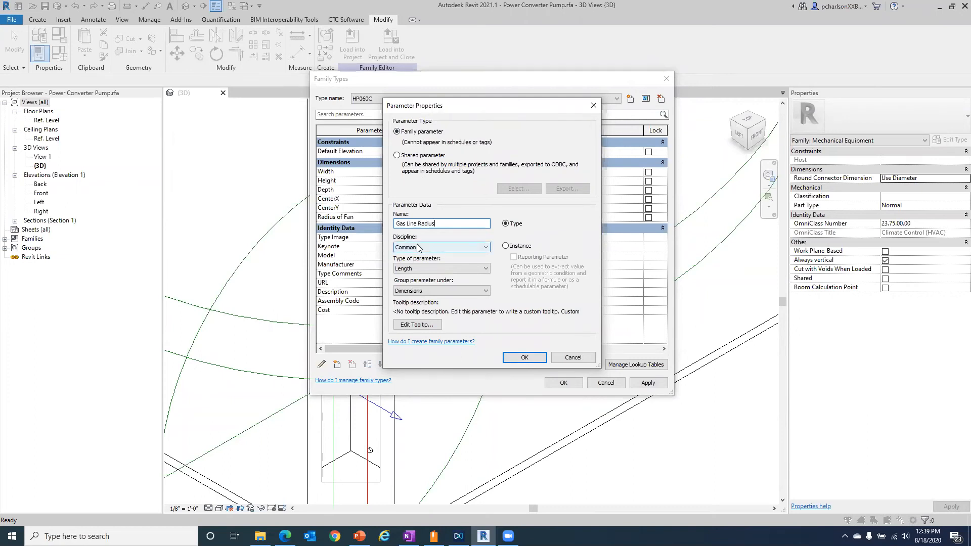
pyautogui.click(446, 269)
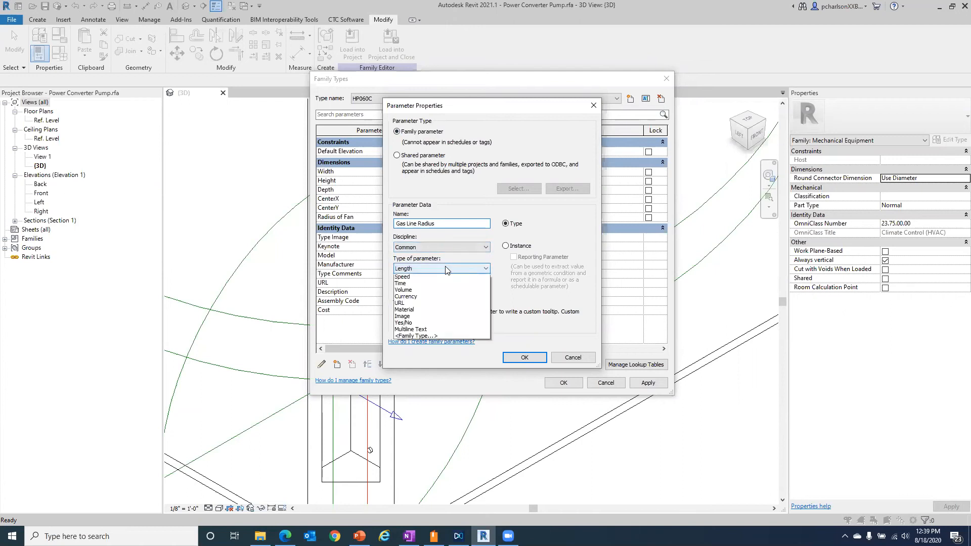
pyautogui.click(450, 245)
pyautogui.click(451, 245)
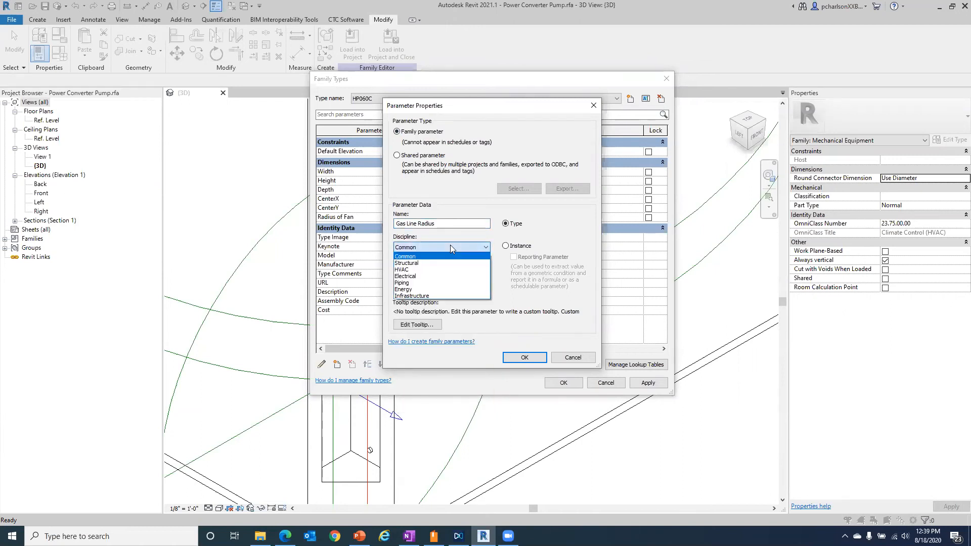
pyautogui.click(445, 280)
pyautogui.click(452, 270)
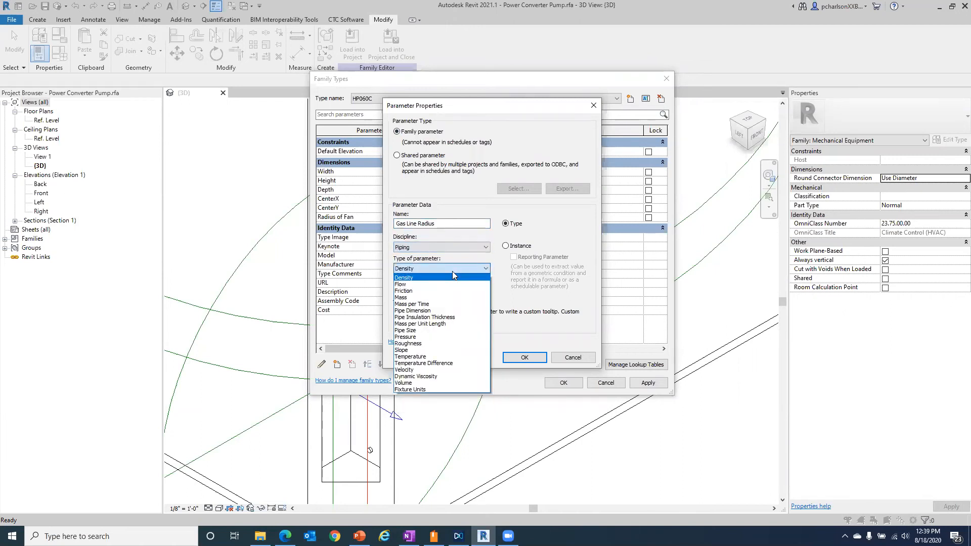
pyautogui.click(436, 331)
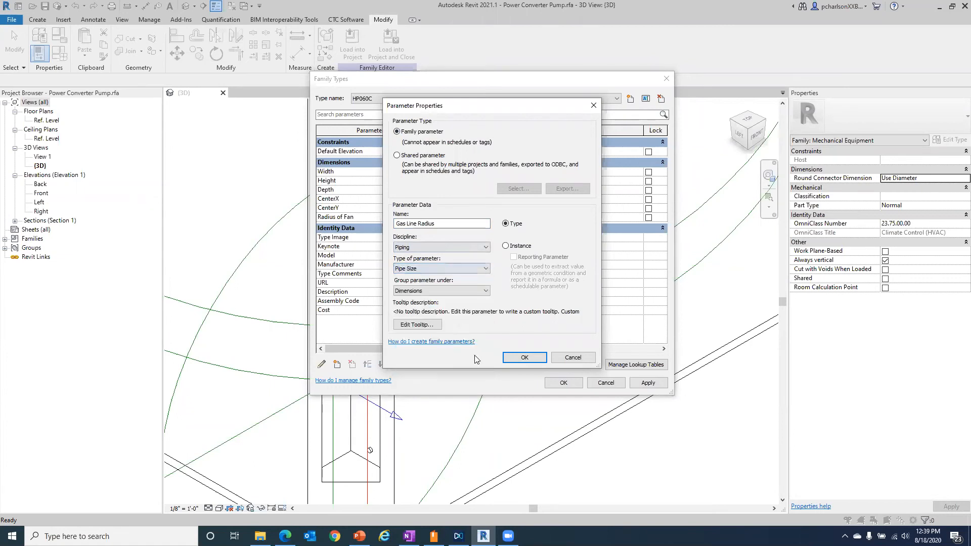
pyautogui.click(536, 359)
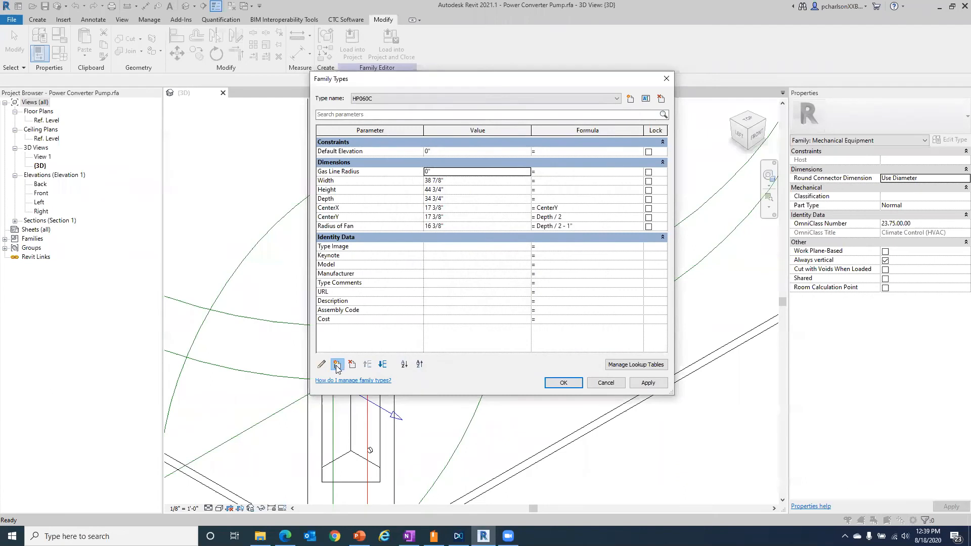
# Add a family type parameter named Liquid Line Radius with discipline Piping and parameter type Pipe Size, grouped under Dimensions
pyautogui.click(337, 364)
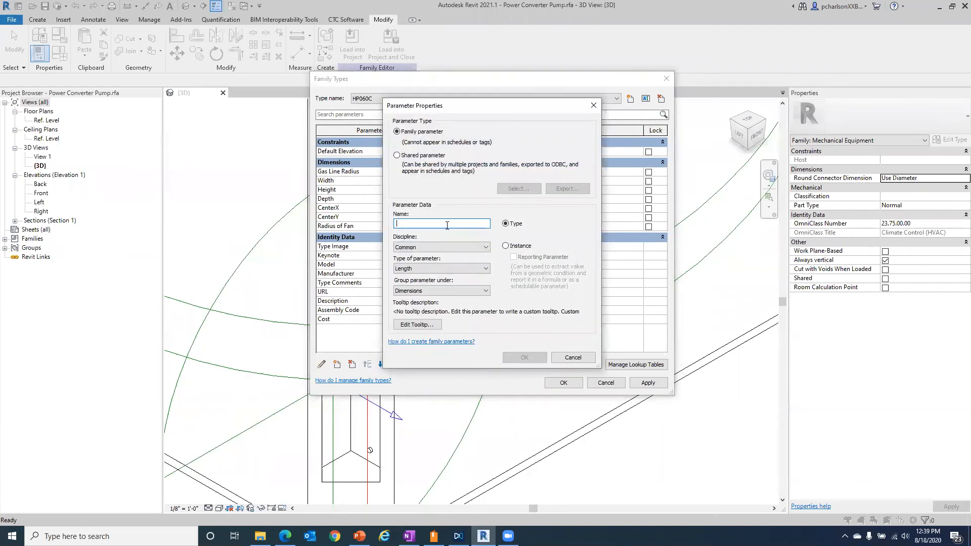
pyautogui.write('Liqui')
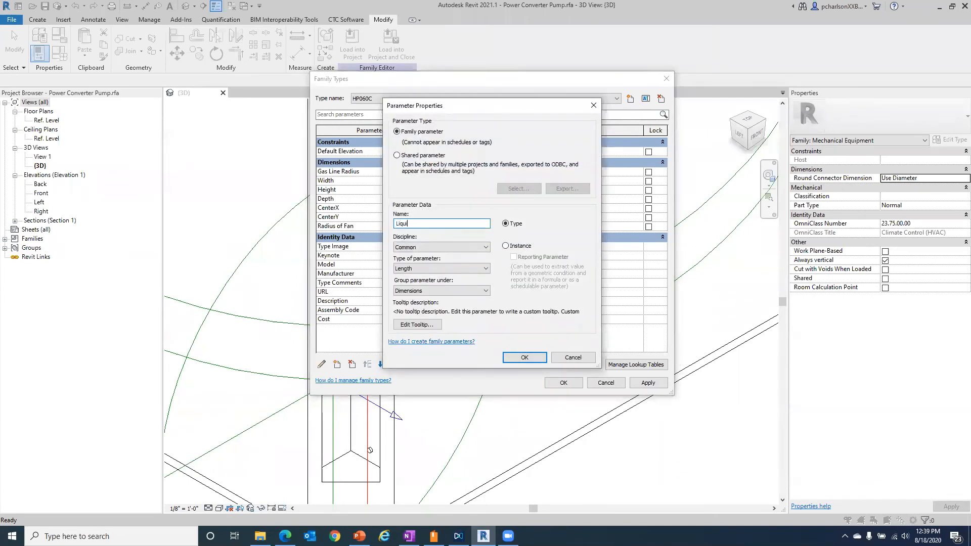
pyautogui.write('d Line Radius')
pyautogui.click(457, 247)
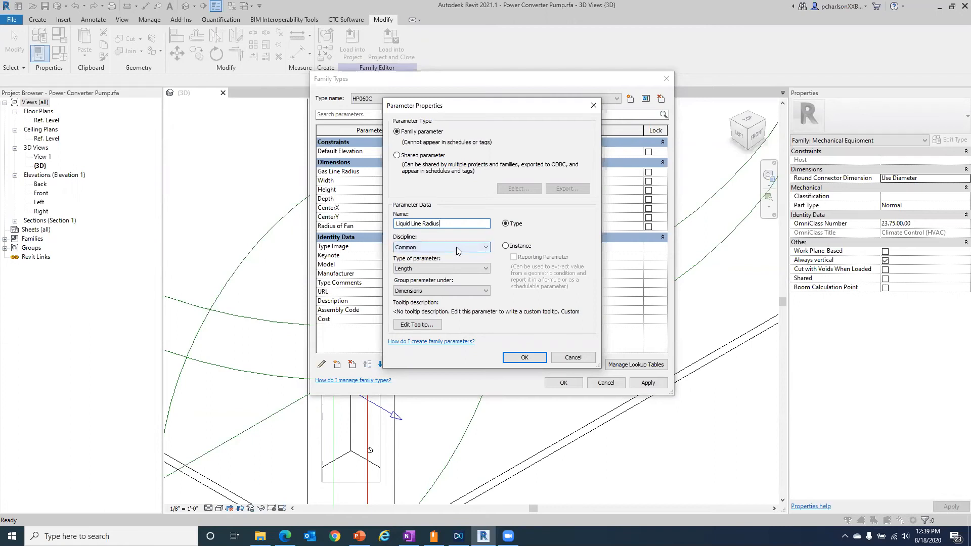
pyautogui.click(431, 290)
pyautogui.click(442, 269)
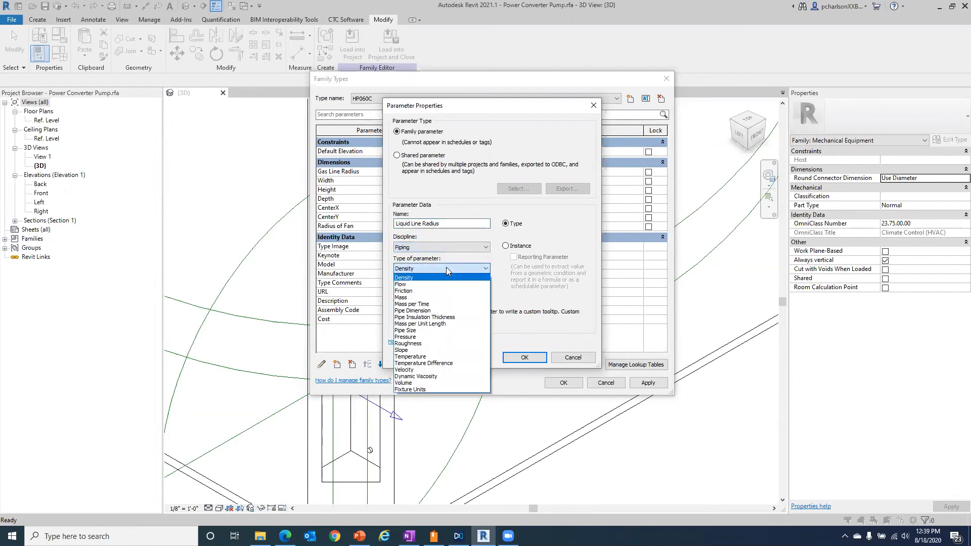
pyautogui.click(453, 331)
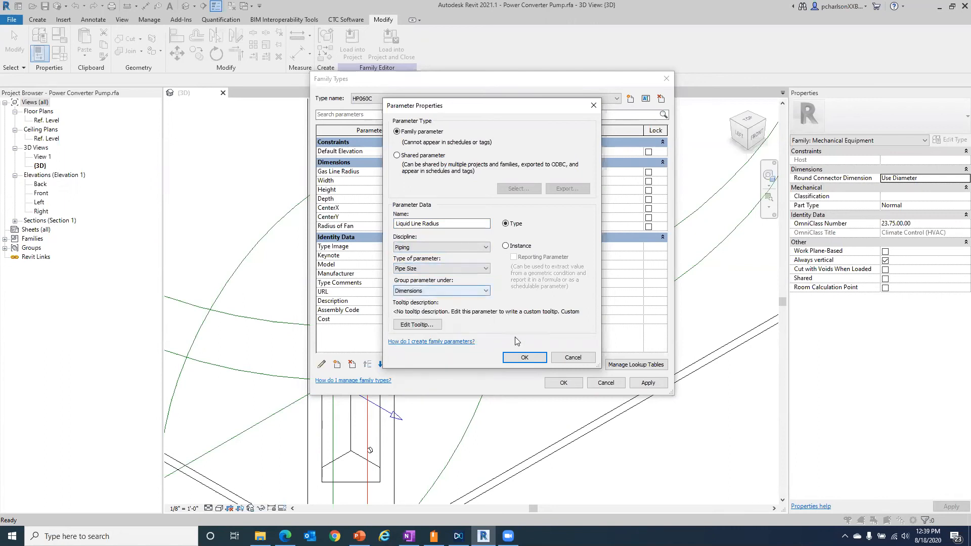
pyautogui.click(521, 357)
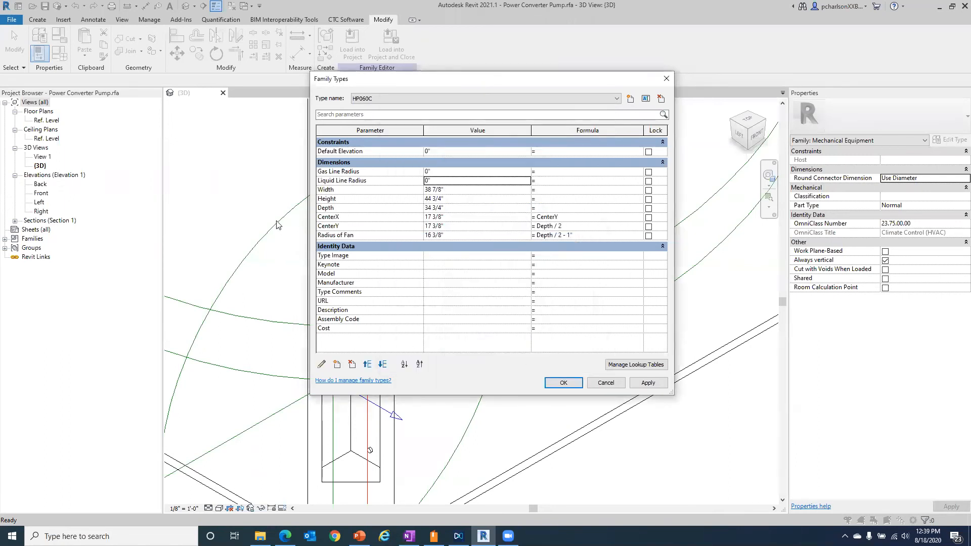
# Set Gas Line Radius to 7/16" and Liquid Line Radius to 3/16" for type HP060C
pyautogui.click(451, 171)
pyautogui.write('7/16')
pyautogui.click(454, 180)
pyautogui.write('3/16"')
pyautogui.press('Tab')
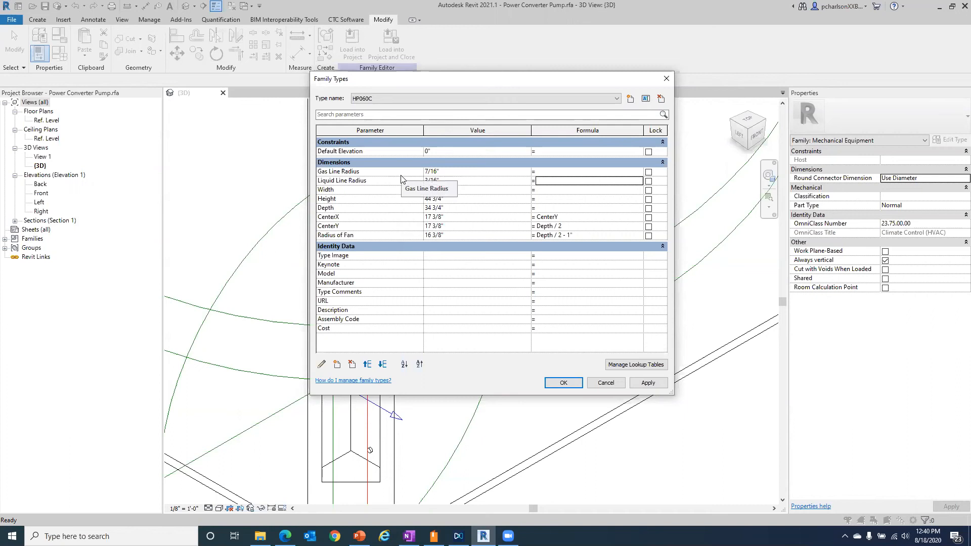
# Add a family type parameter named Gas Line Service Valve with discipline Piping and parameter type Pipe Size
pyautogui.click(337, 365)
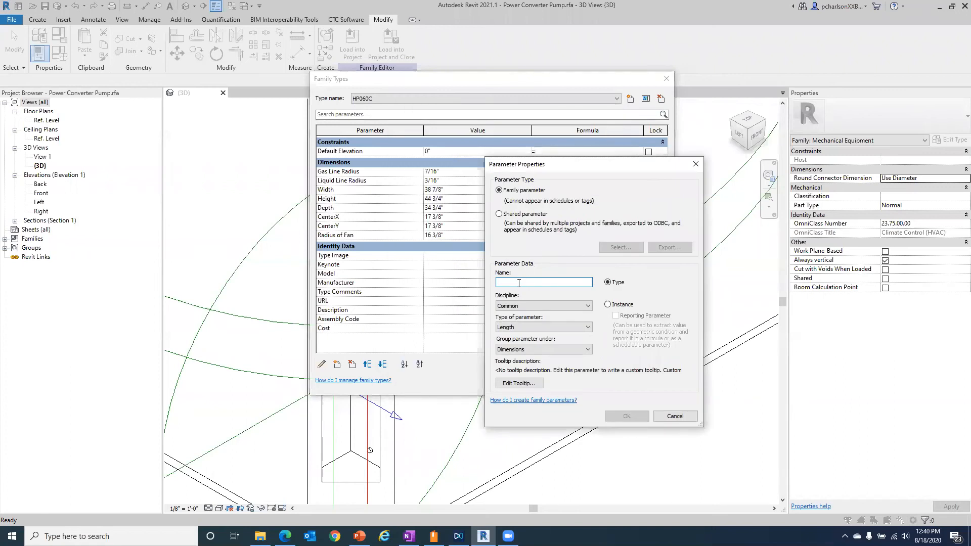
pyautogui.write('Gas Lin')
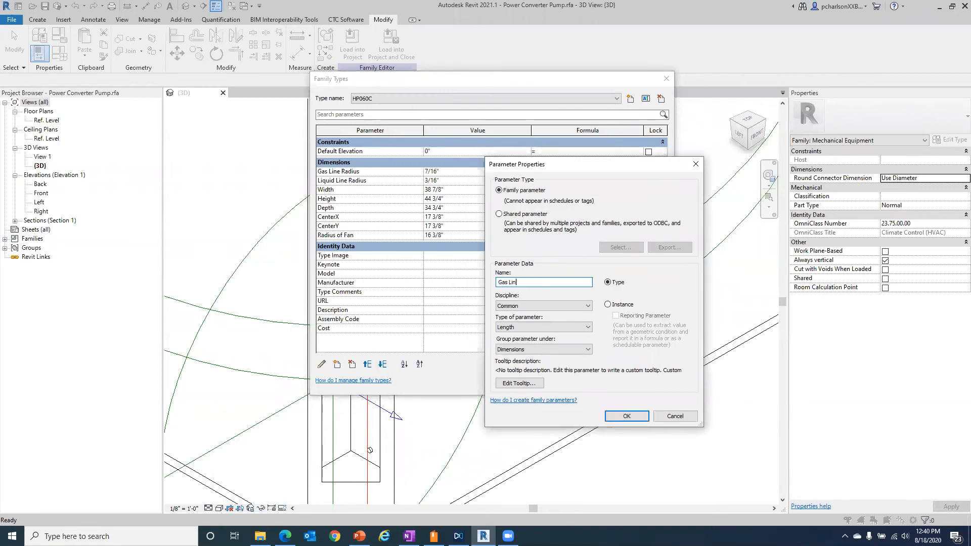
pyautogui.write('ice Valve')
pyautogui.click(552, 327)
pyautogui.click(552, 303)
pyautogui.click(553, 304)
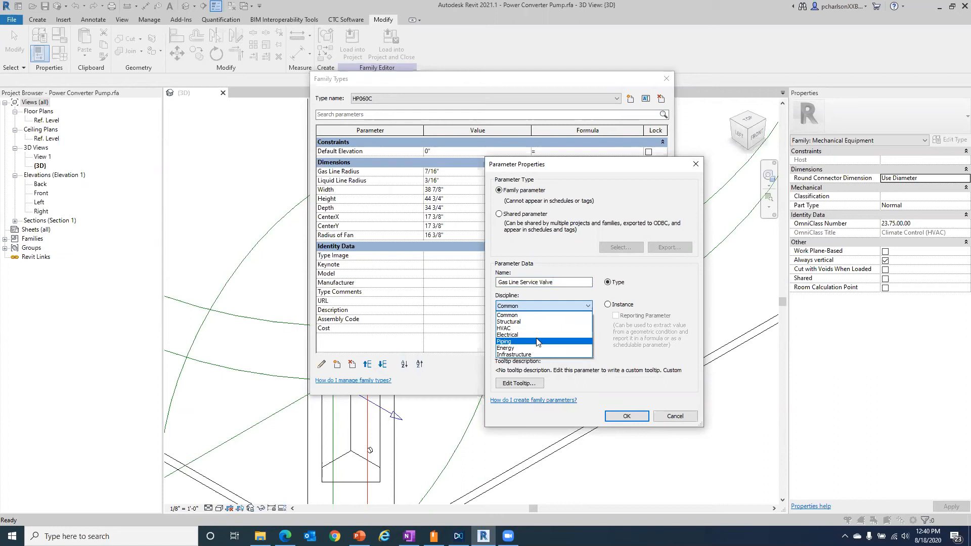
pyautogui.click(538, 342)
pyautogui.click(556, 327)
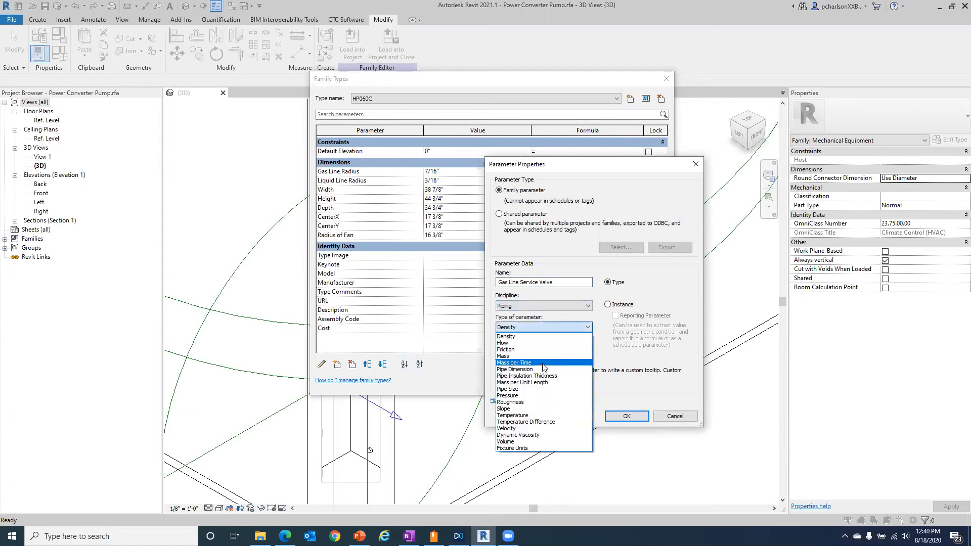
pyautogui.click(526, 389)
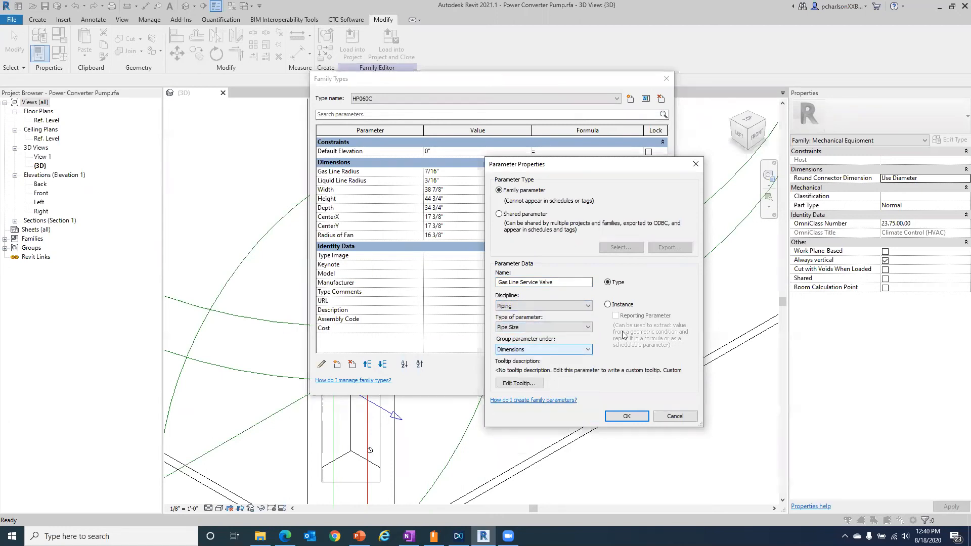
pyautogui.click(626, 416)
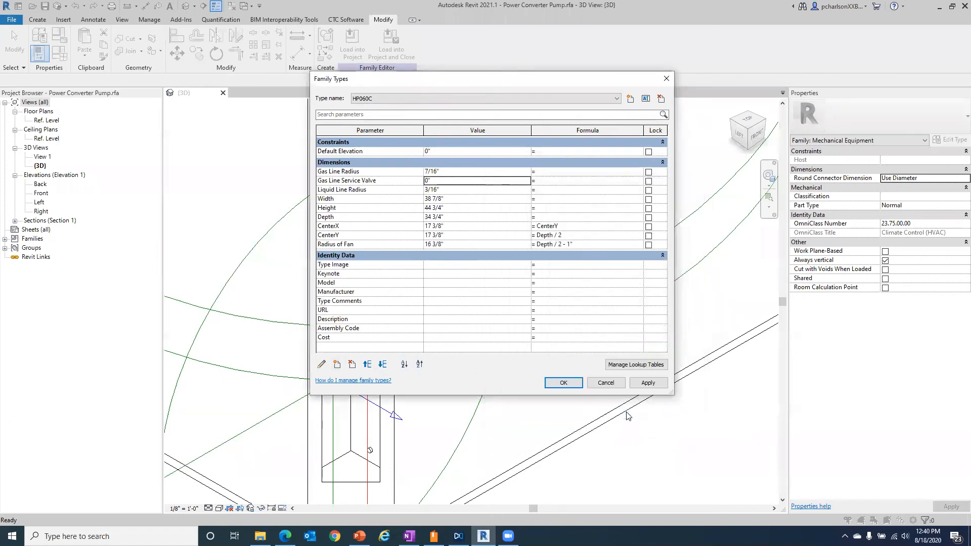
# Edit the Gas Line Service Valve parameter so it is grouped under Mechanical
pyautogui.click(388, 182)
pyautogui.click(322, 364)
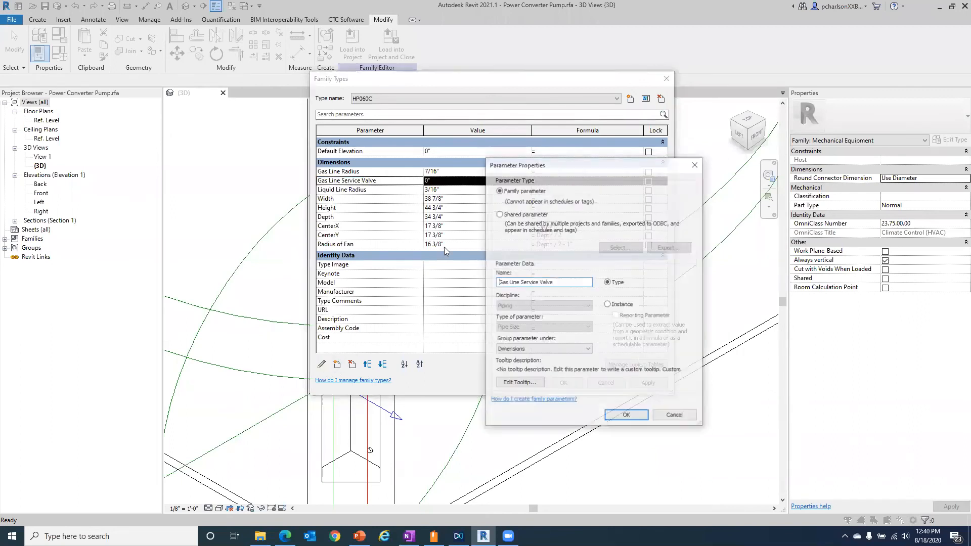
pyautogui.click(531, 348)
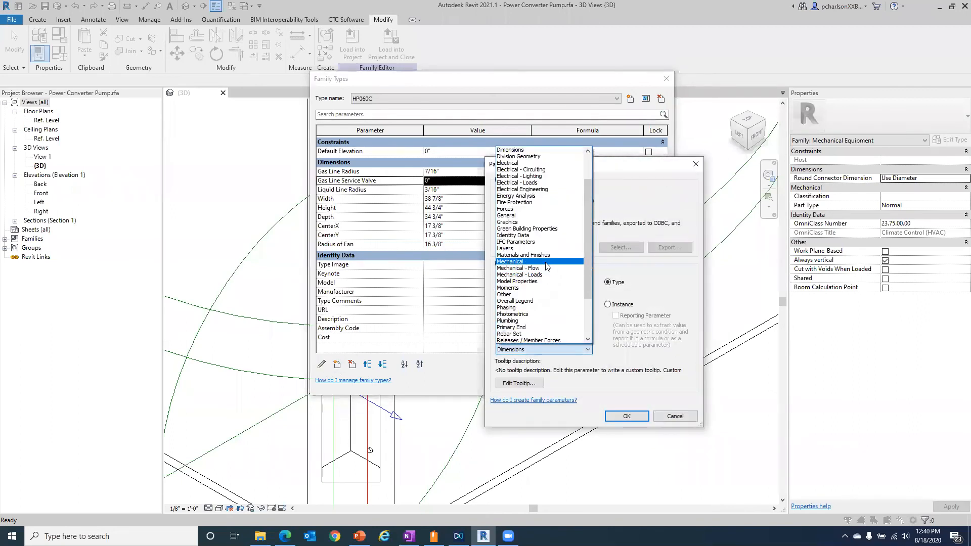
pyautogui.click(547, 261)
pyautogui.click(626, 416)
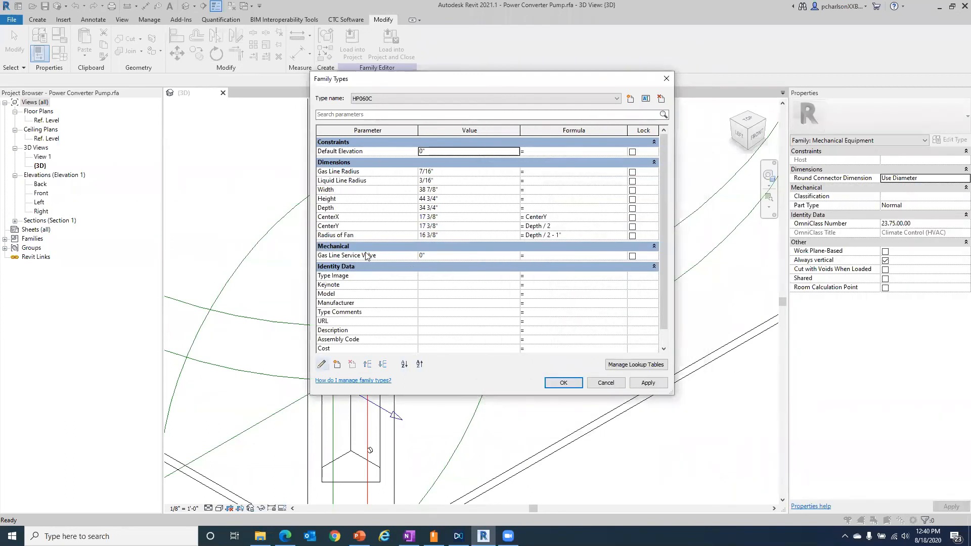
# Add a family type parameter named Liquid Line Service Valve with discipline Piping and parameter type Pipe Size, grouped under Mechanical
pyautogui.click(337, 365)
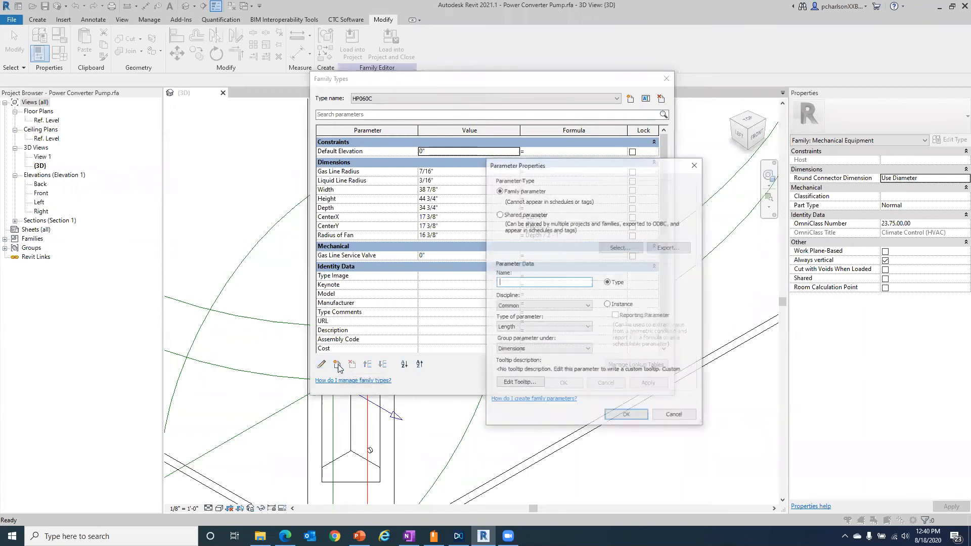
pyautogui.write('Liquid')
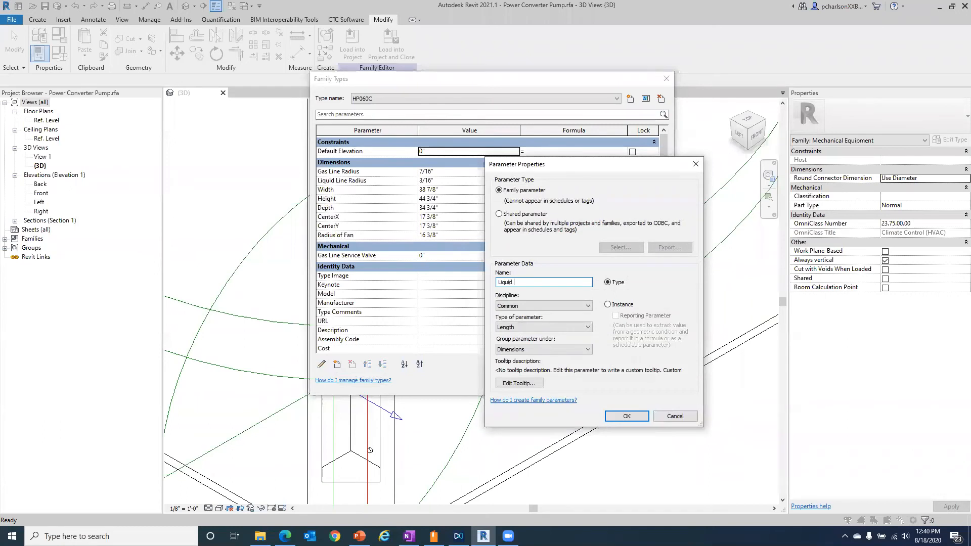
pyautogui.write(' Line Service b')
pyautogui.click(556, 306)
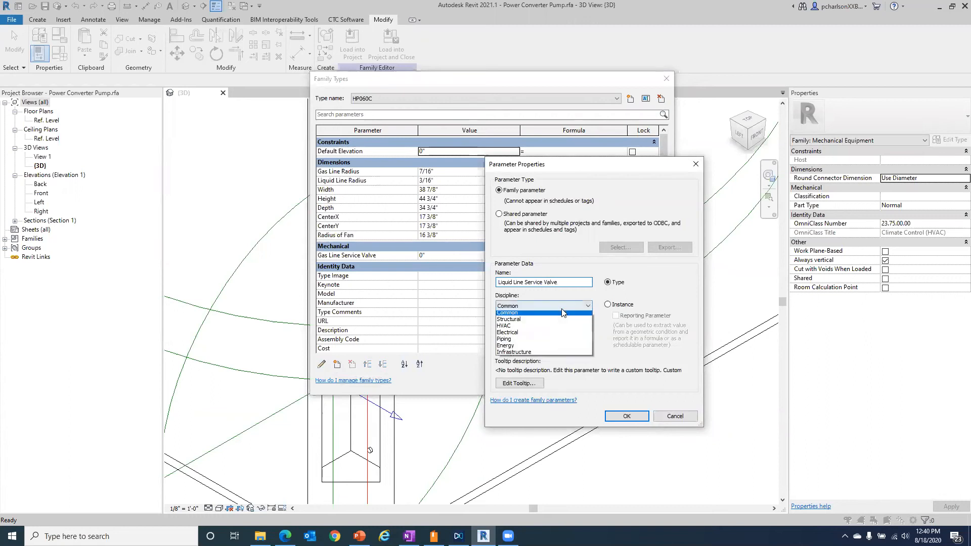
pyautogui.click(531, 339)
pyautogui.click(541, 329)
pyautogui.click(530, 391)
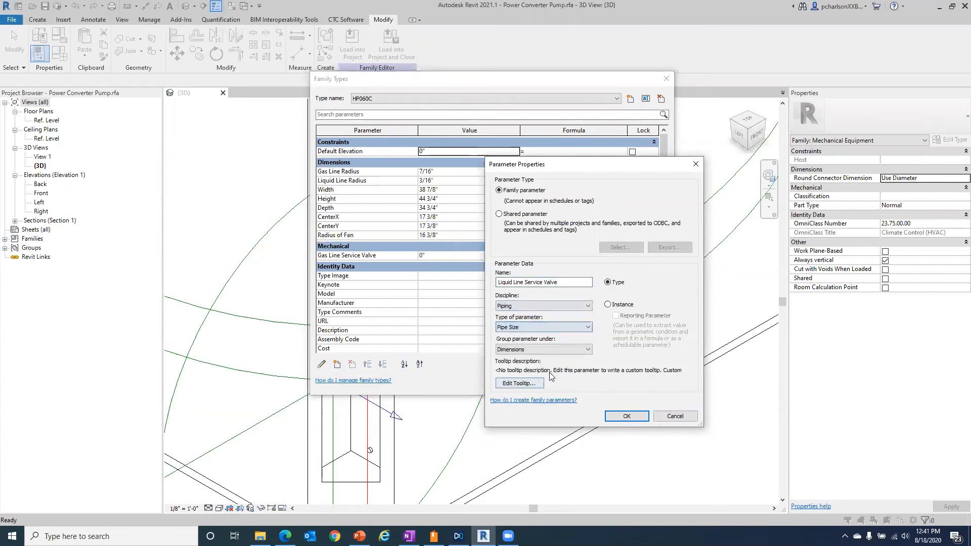
pyautogui.click(557, 353)
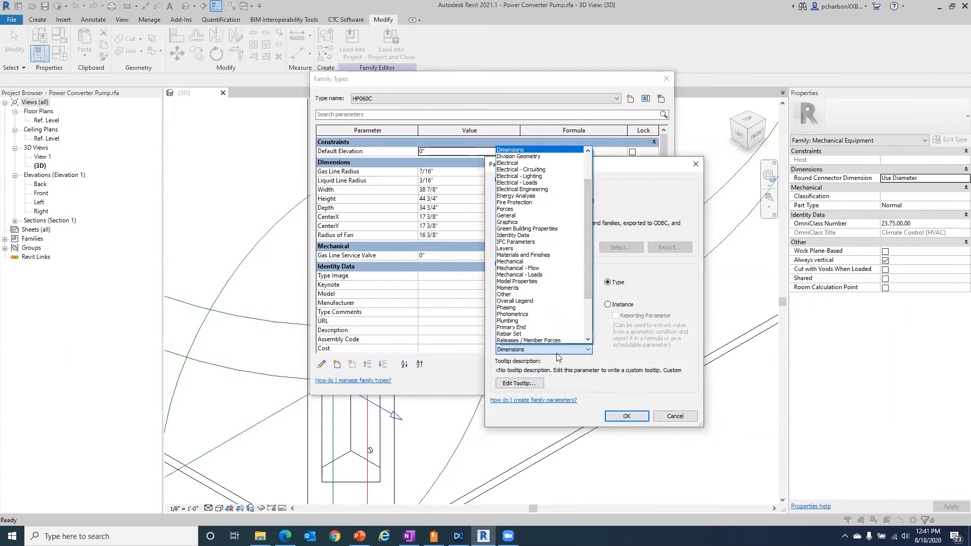
pyautogui.click(536, 262)
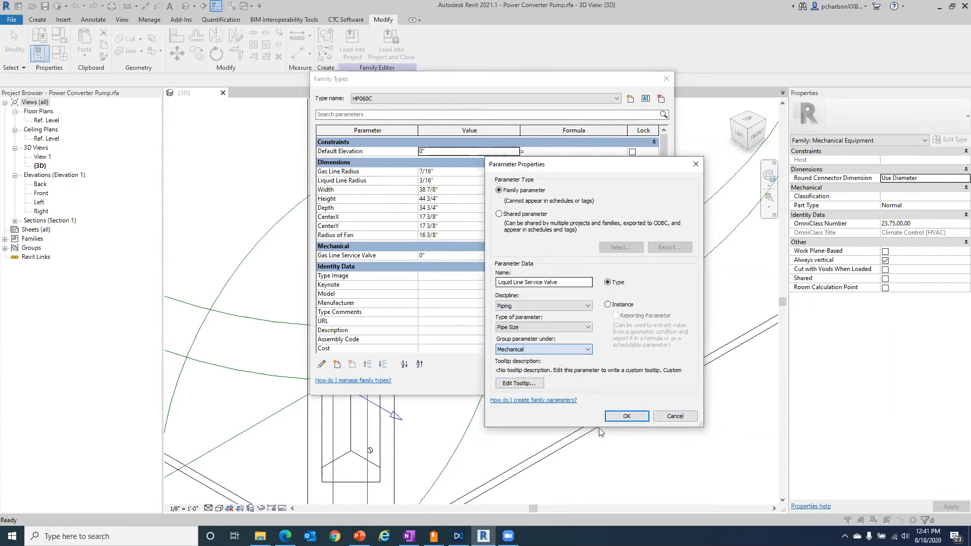
pyautogui.click(622, 416)
# Set Gas Line Service Valve to 7/8" and Liquid Line Service Valve to 3/8" for type HP060C
pyautogui.click(438, 256)
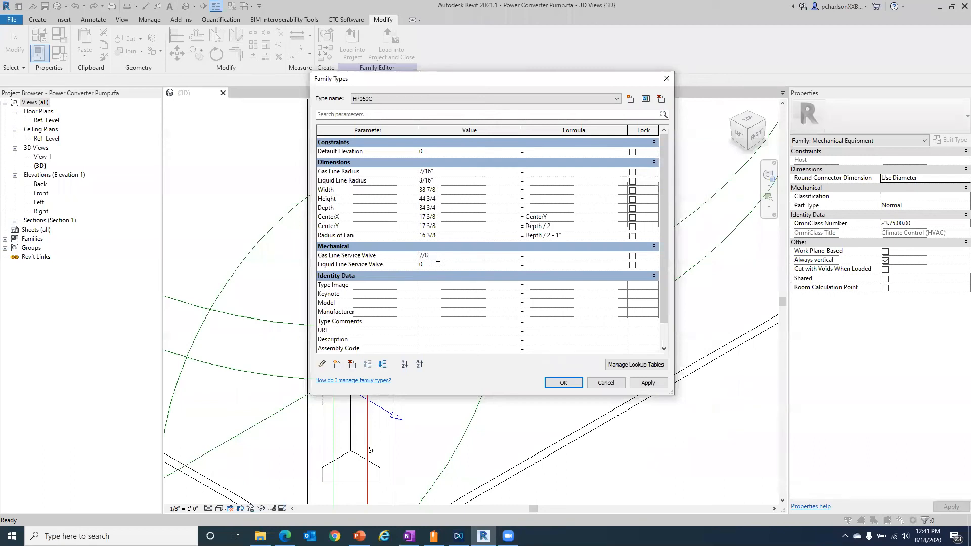
pyautogui.press('Tab')
pyautogui.click(441, 265)
pyautogui.write('3/8')
pyautogui.press('Tab')
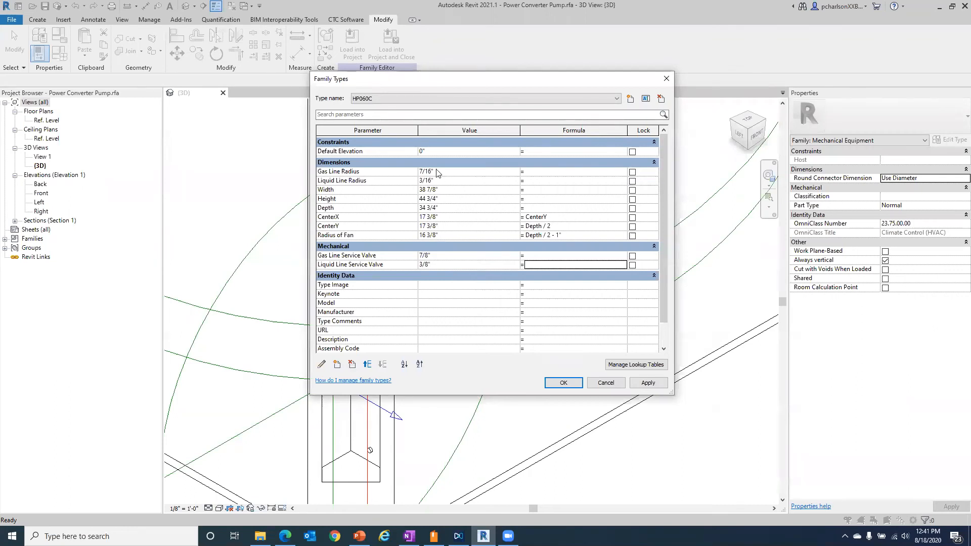
# Drive Gas Line Radius with the formula Gas Line Service Valve / 2, reusing the copied parameter name
pyautogui.click(394, 254)
pyautogui.hotkey('ctrl', 'c')
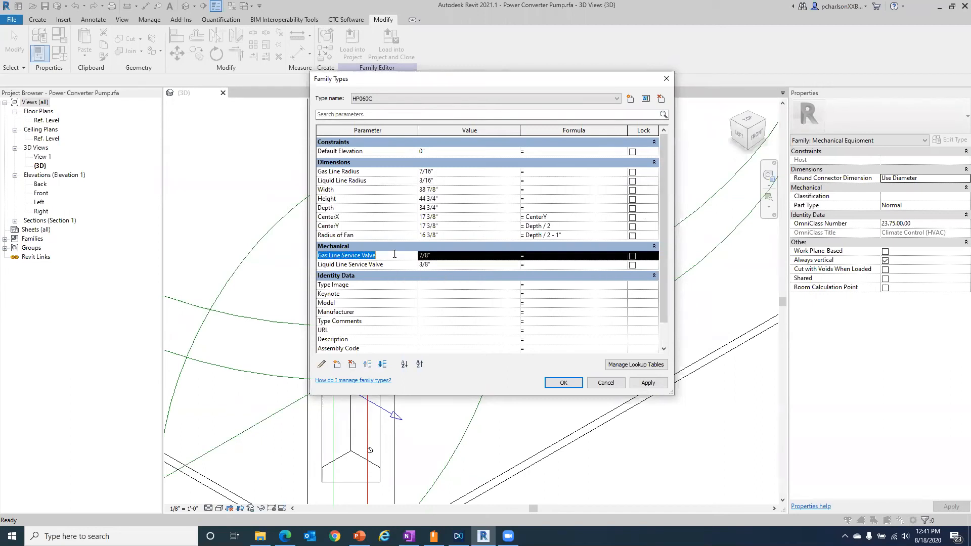
pyautogui.click(550, 173)
pyautogui.hotkey('ctrl', 'v')
pyautogui.press('Return')
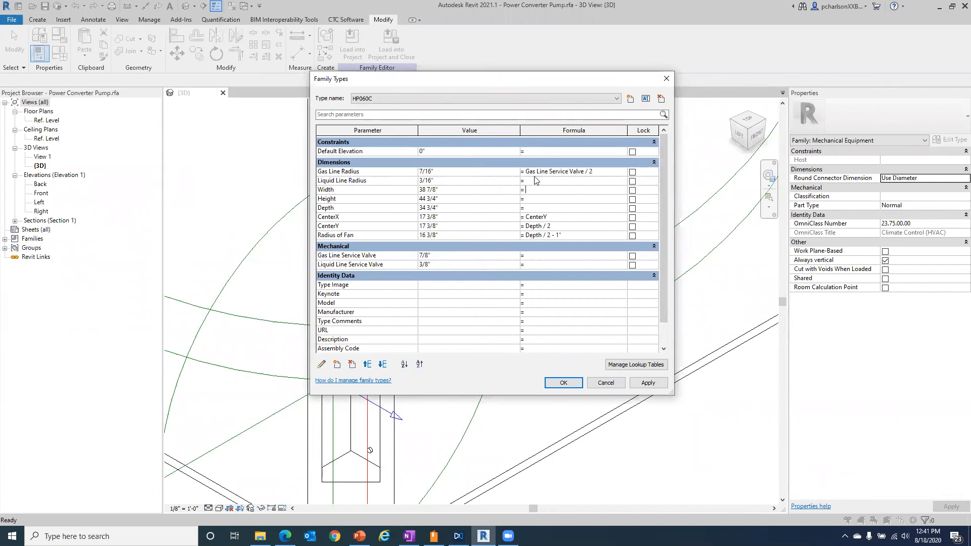
# Drive Liquid Line Radius with the formula Liquid Line Service Valve / 2, reusing the copied parameter name
pyautogui.click(388, 265)
pyautogui.moveTo(387, 265); pyautogui.dragTo(245, 261)
pyautogui.hotkey('ctrl', 'c')
pyautogui.click(548, 181)
pyautogui.hotkey('ctrl', 'v')
pyautogui.write('/ 2')
pyautogui.press('Tab')
pyautogui.click(591, 190)
pyautogui.click(490, 190)
# Test the radius formula by setting Gas Line Service Valve to 1", and restore it to 7/8"
pyautogui.click(442, 255)
pyautogui.write('1')
pyautogui.press('Tab')
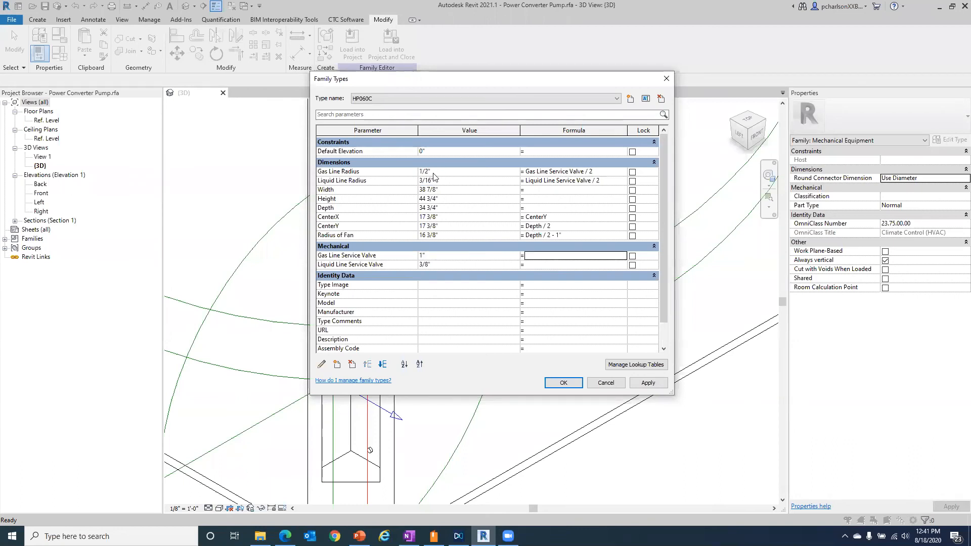
pyautogui.click(454, 256)
pyautogui.write('7/8"')
pyautogui.press('Tab')
# Accept the family type changes and associate the gas line connector's Diameter with the Gas Line Service Valve parameter
pyautogui.click(576, 386)
pyautogui.click(478, 188)
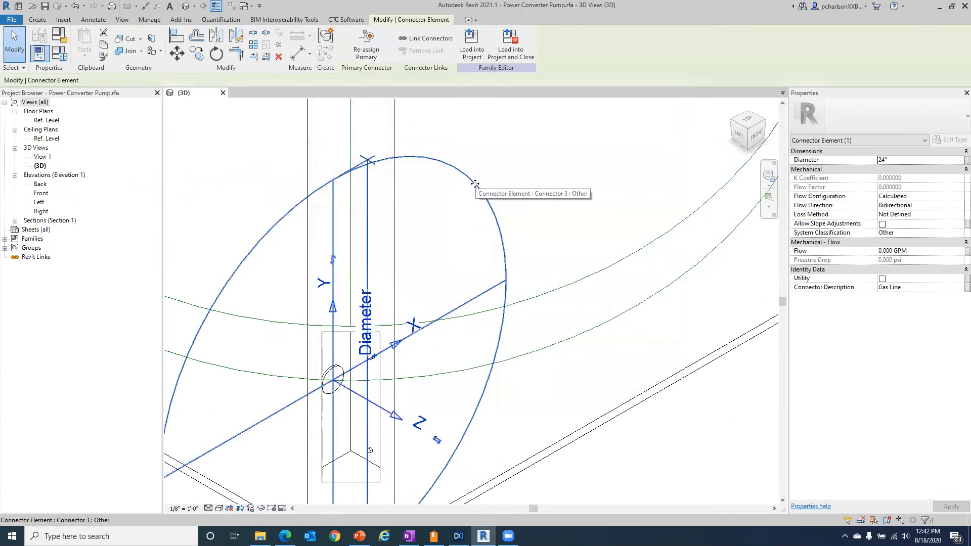
pyautogui.scroll(-1, 451, 204)
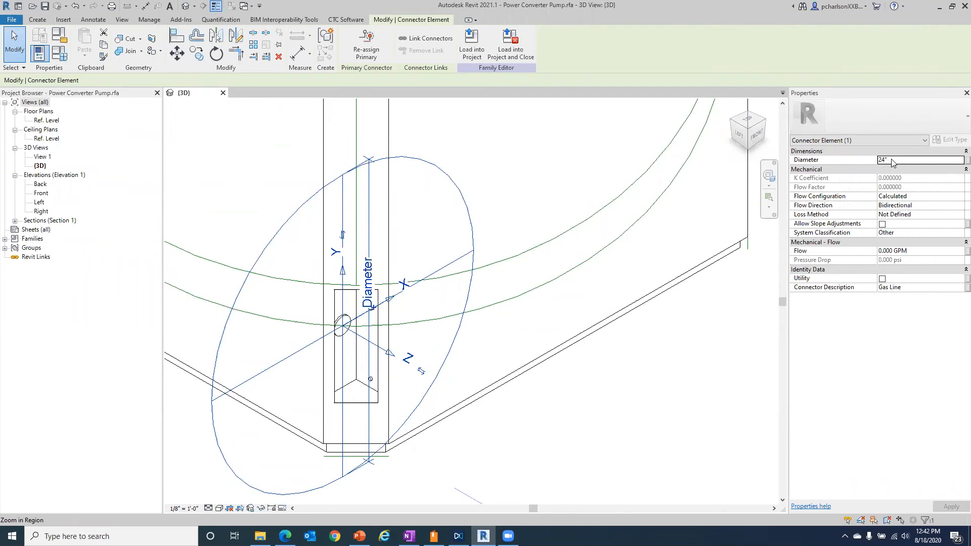
pyautogui.click(957, 162)
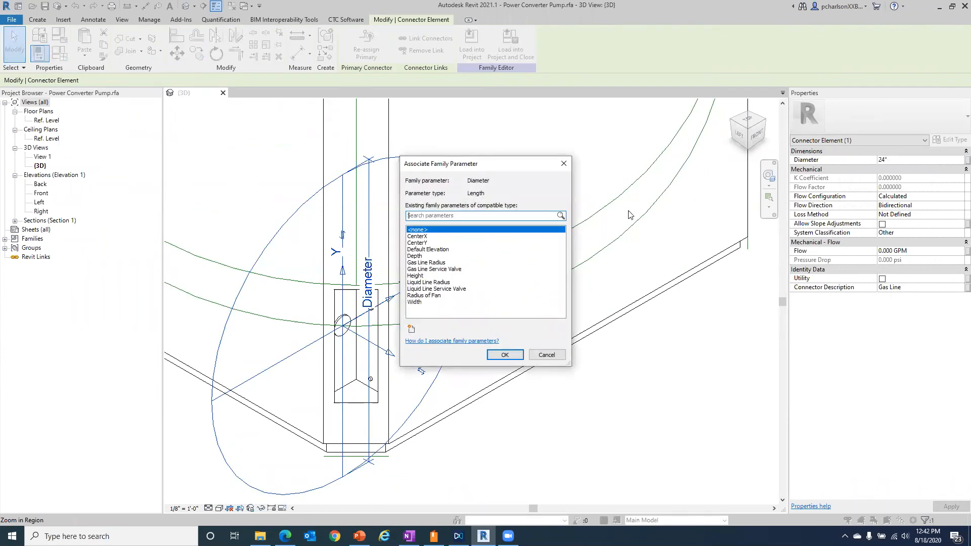
pyautogui.click(435, 270)
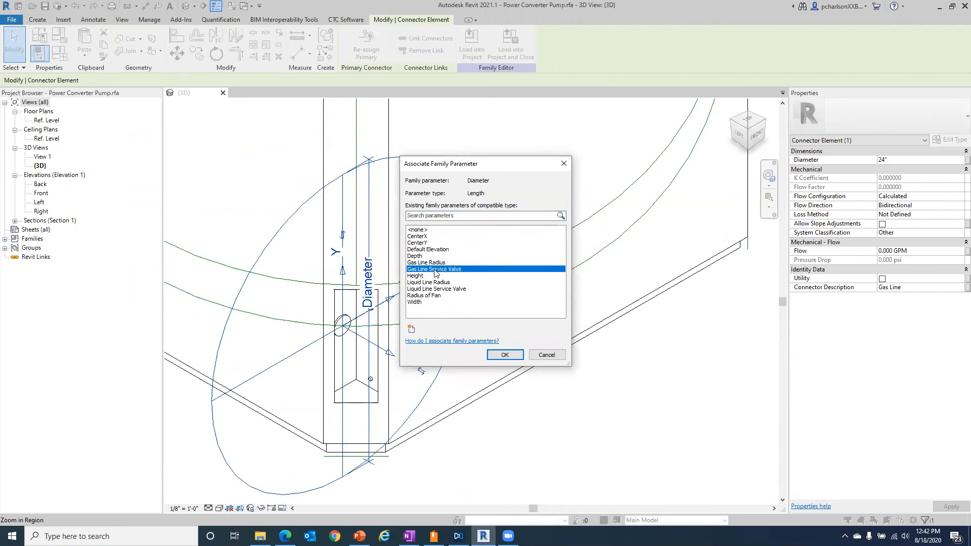
pyautogui.click(517, 357)
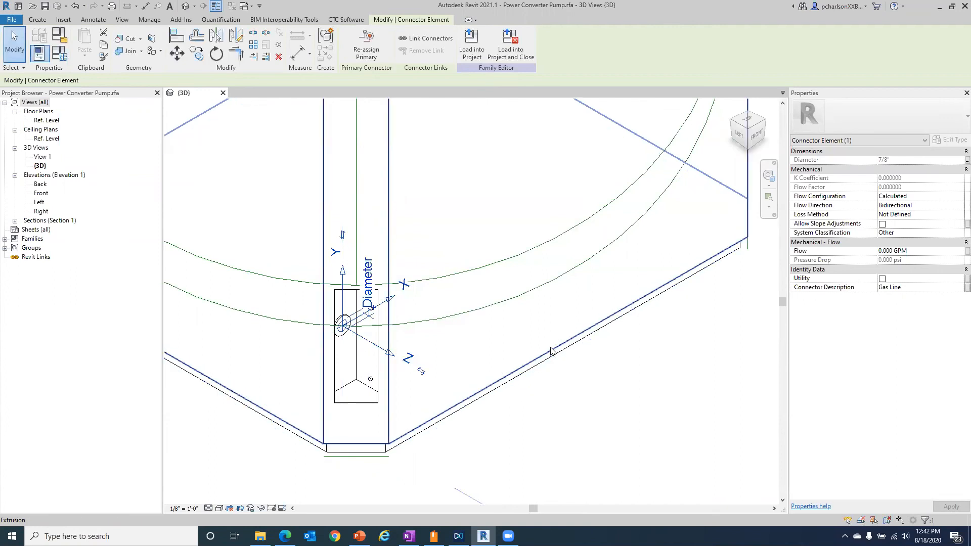
pyautogui.scroll(5, 360, 341)
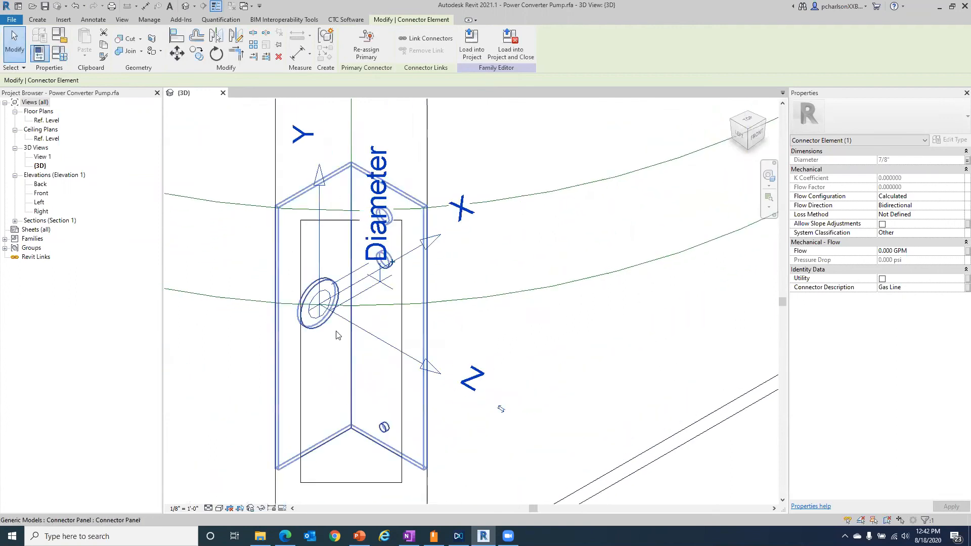
pyautogui.scroll(1, 337, 335)
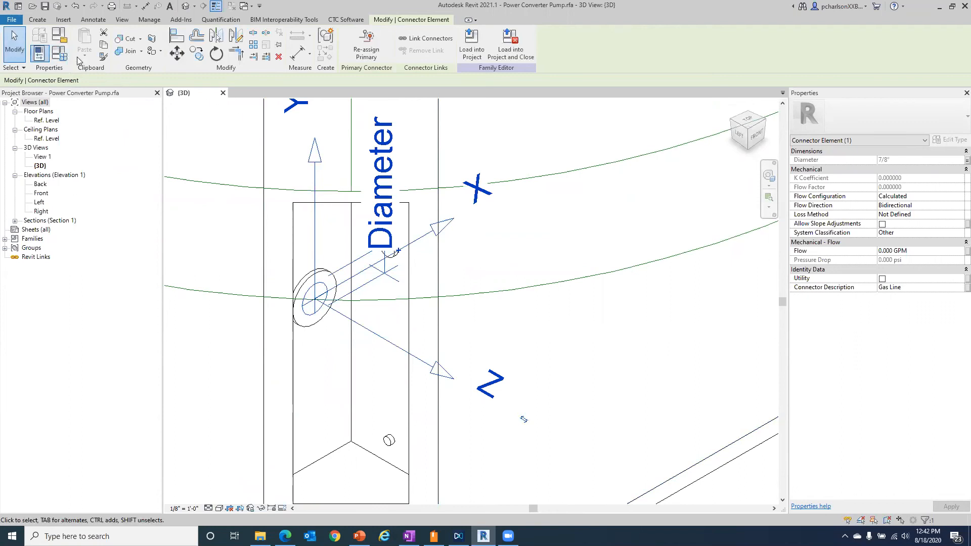
# For family type HP024C, set both Gas Line Service Valve and Liquid Line Service Valve to 1/2"
pyautogui.click(59, 53)
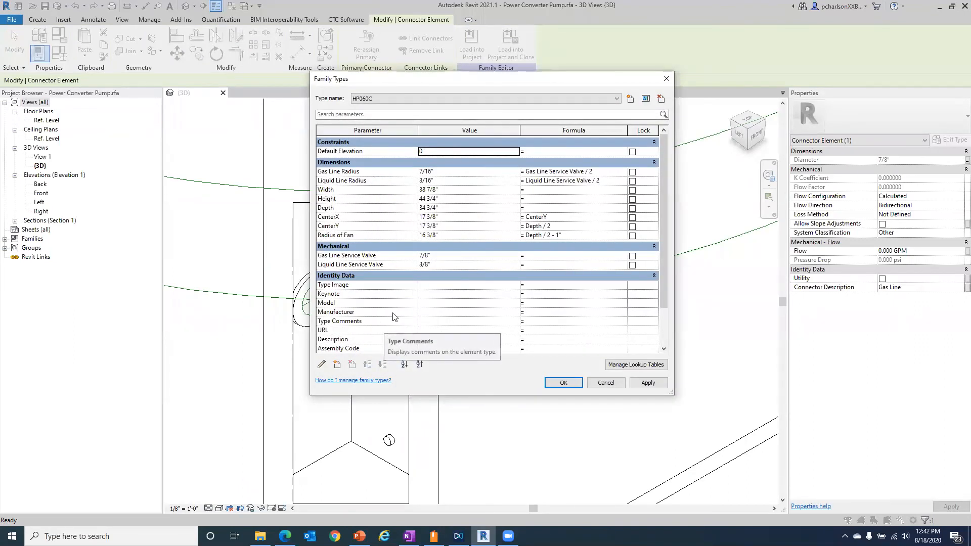
pyautogui.click(385, 99)
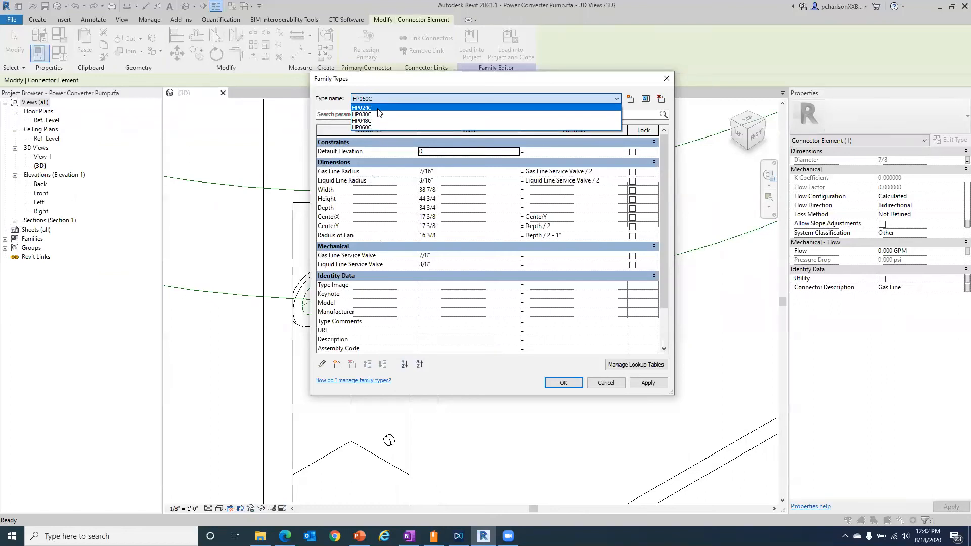
pyautogui.click(395, 85)
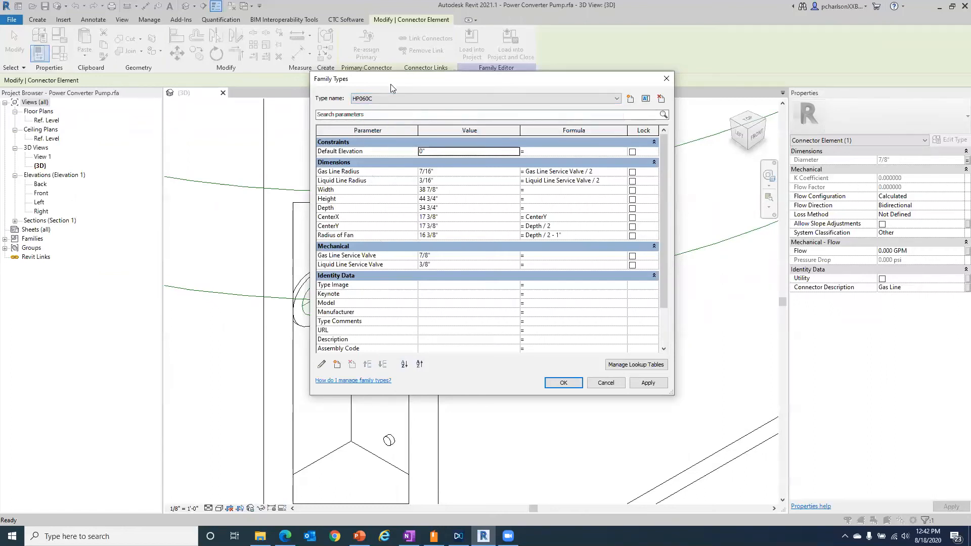
pyautogui.click(388, 97)
pyautogui.click(388, 94)
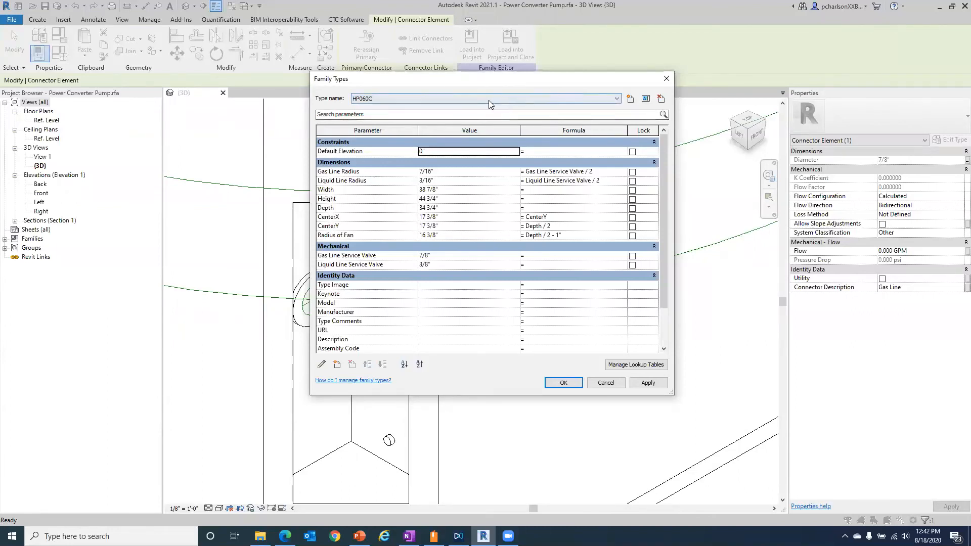
pyautogui.click(438, 257)
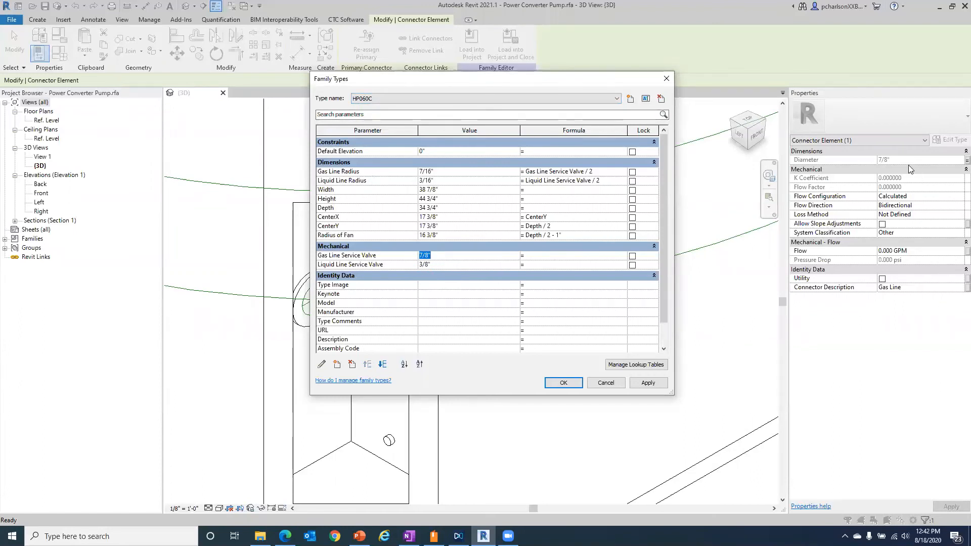
pyautogui.click(455, 98)
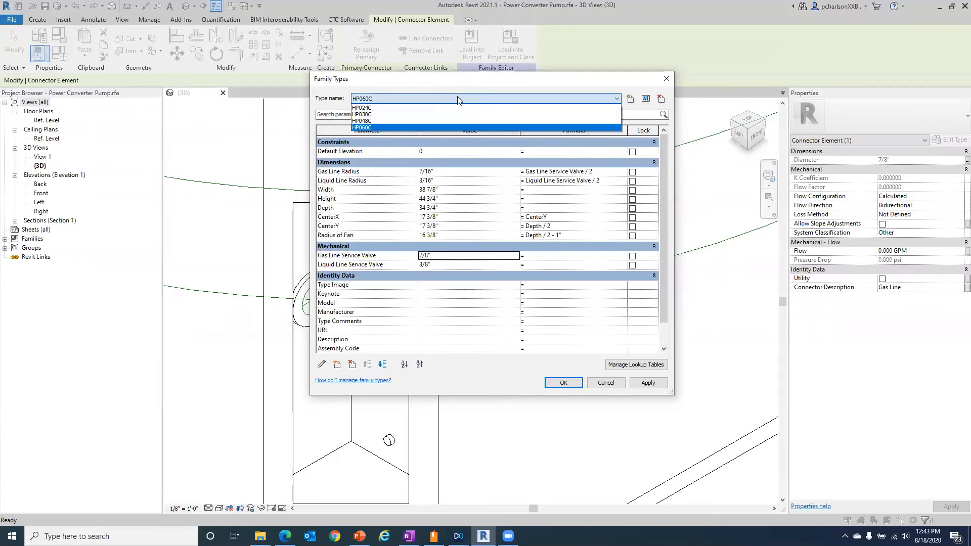
pyautogui.click(415, 108)
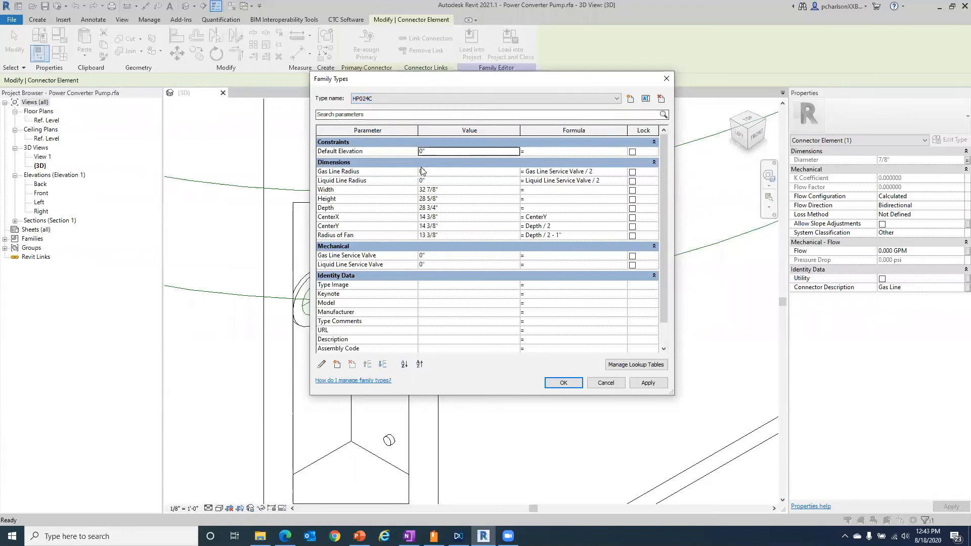
pyautogui.click(437, 255)
pyautogui.write('1/2')
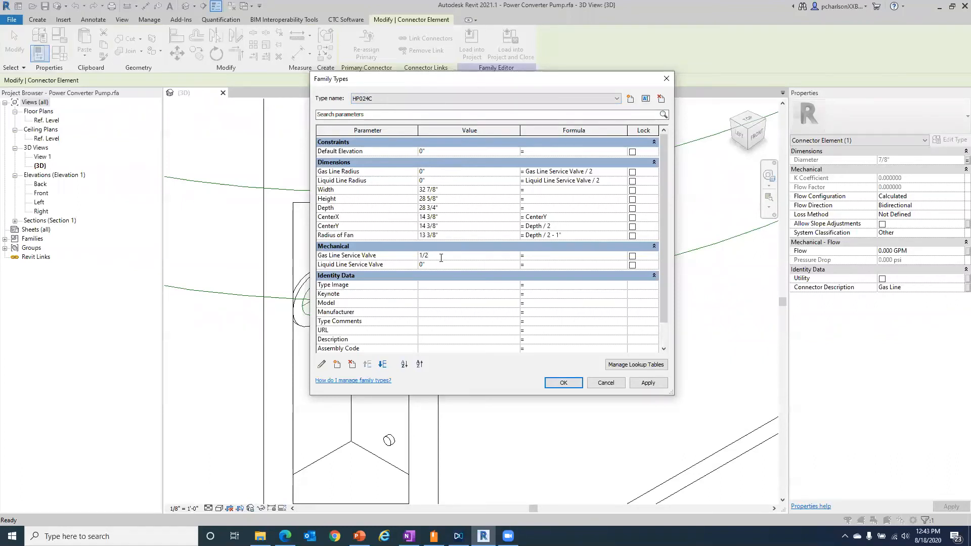
pyautogui.press('Tab')
pyautogui.click(446, 263)
pyautogui.write('1/2')
pyautogui.press('Tab')
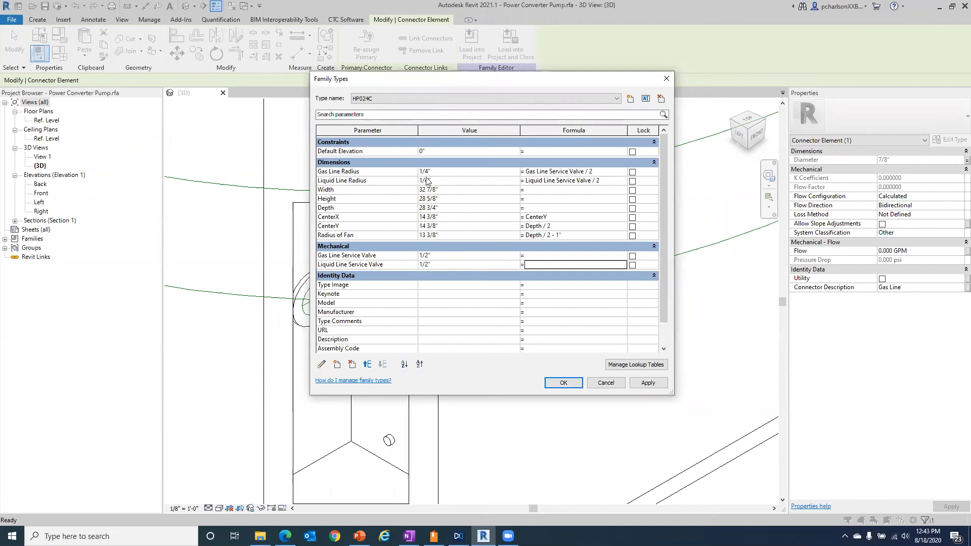
# Review type HP060C, apply HP024C as the current type, and select the gas line connector to check its diameter
pyautogui.click(375, 98)
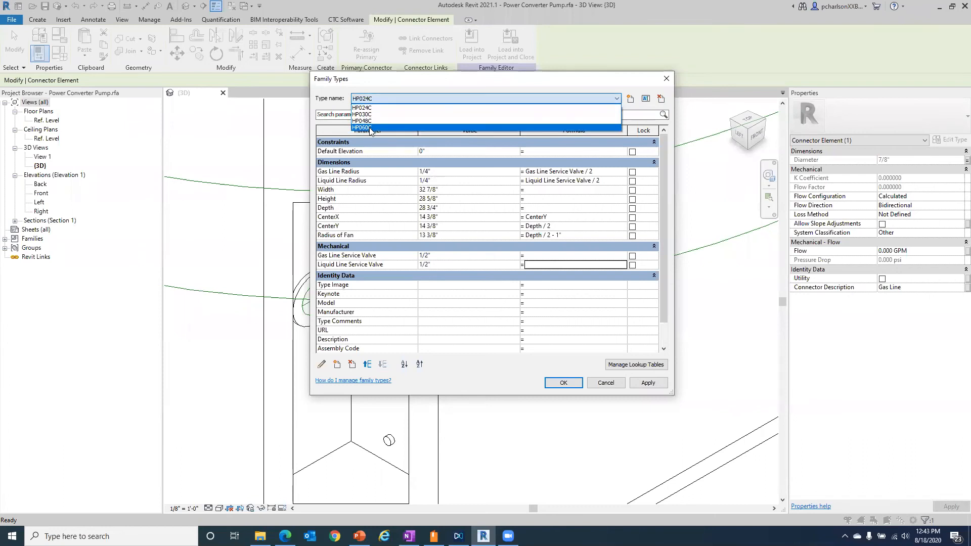
pyautogui.click(371, 131)
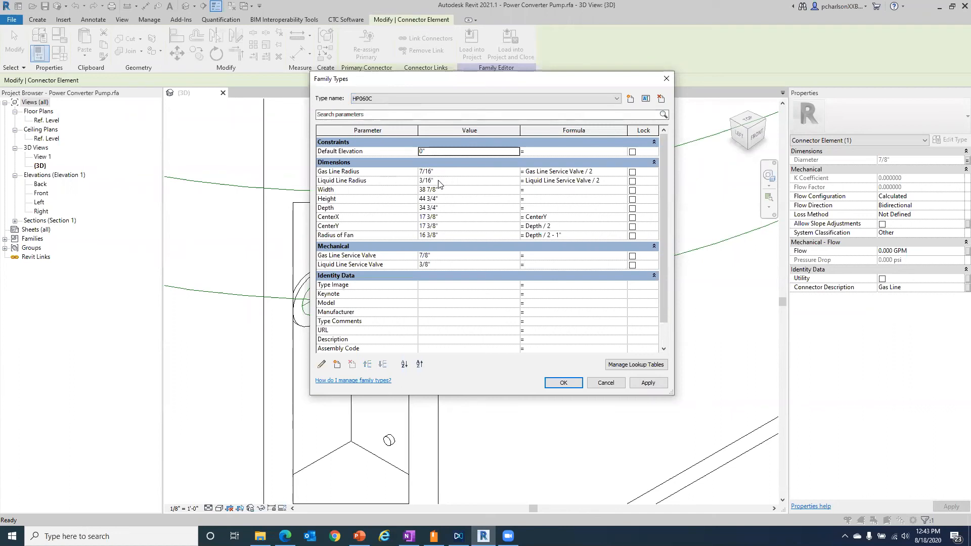
pyautogui.click(426, 101)
pyautogui.click(411, 107)
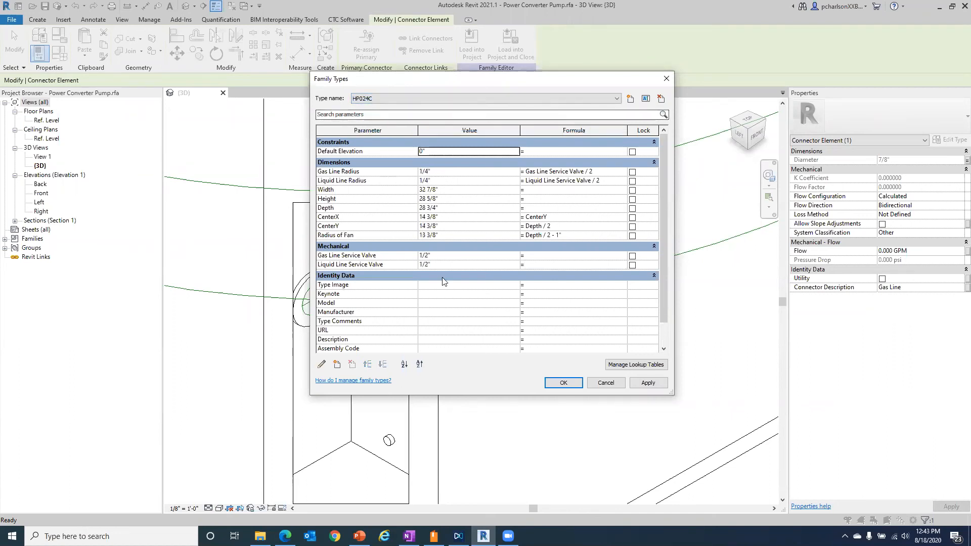
pyautogui.click(564, 380)
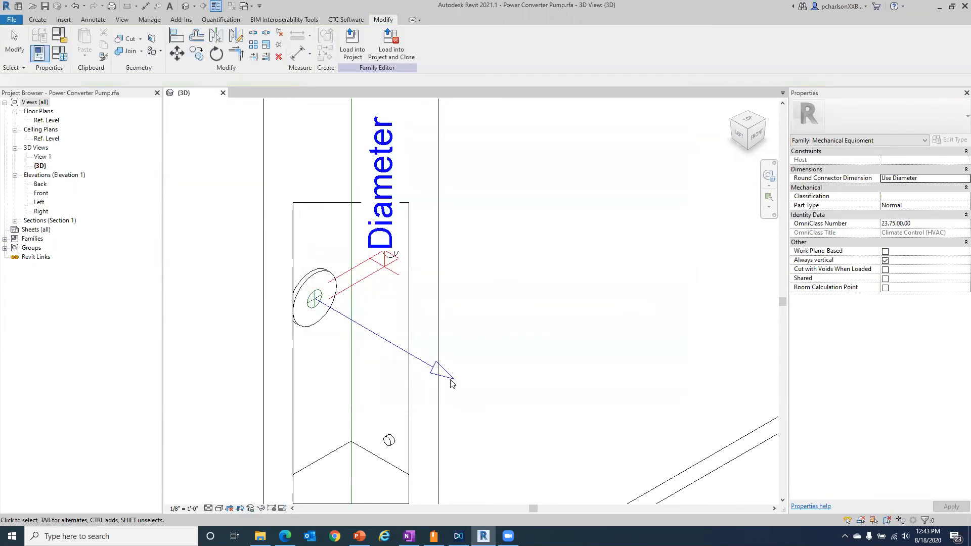
pyautogui.click(321, 305)
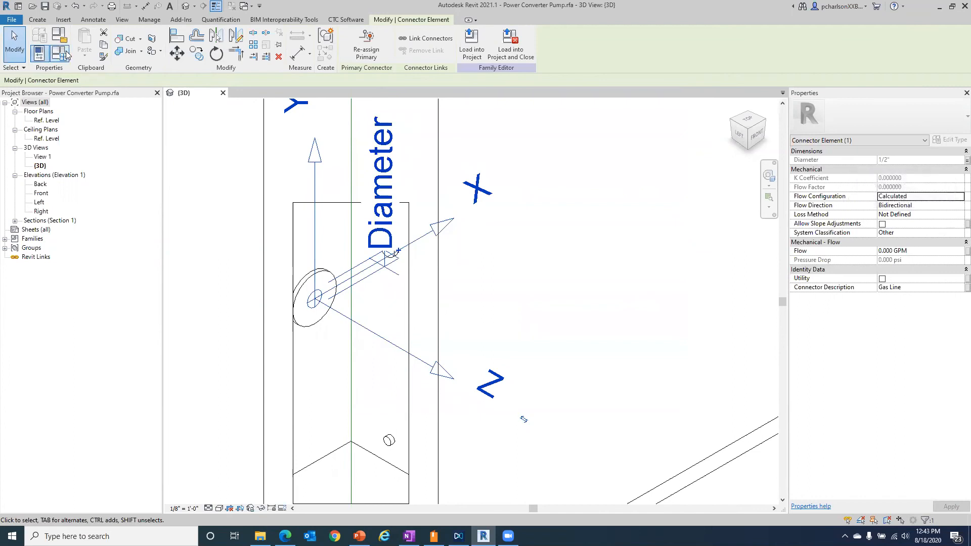
# Switch the family back to type HP060C and apply it to the model
pyautogui.click(59, 53)
pyautogui.click(363, 98)
pyautogui.click(395, 129)
pyautogui.click(563, 383)
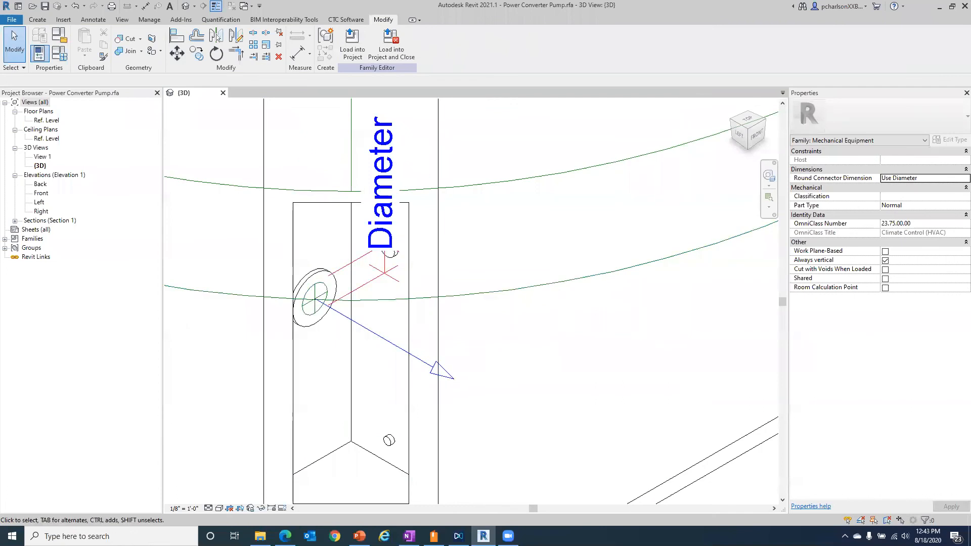
pyautogui.scroll(-6, 281, 228)
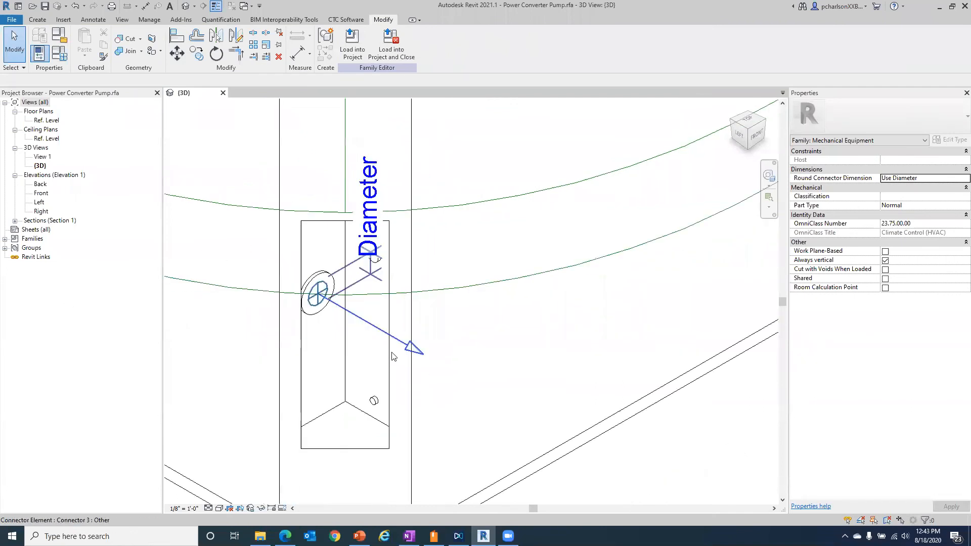
pyautogui.scroll(-2, 443, 458)
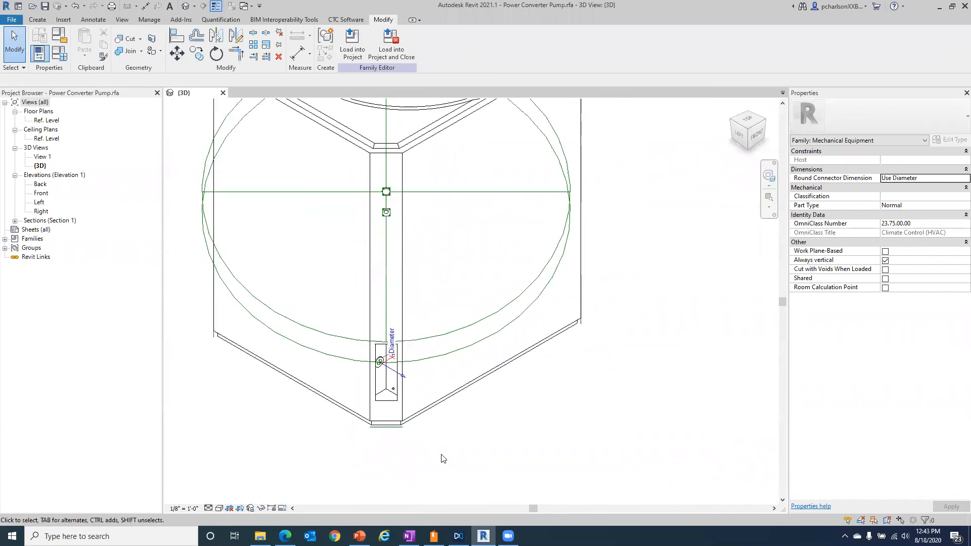
# Save the family and create a new project from the Imperial-Systems Template
pyautogui.scroll(-2, 399, 462)
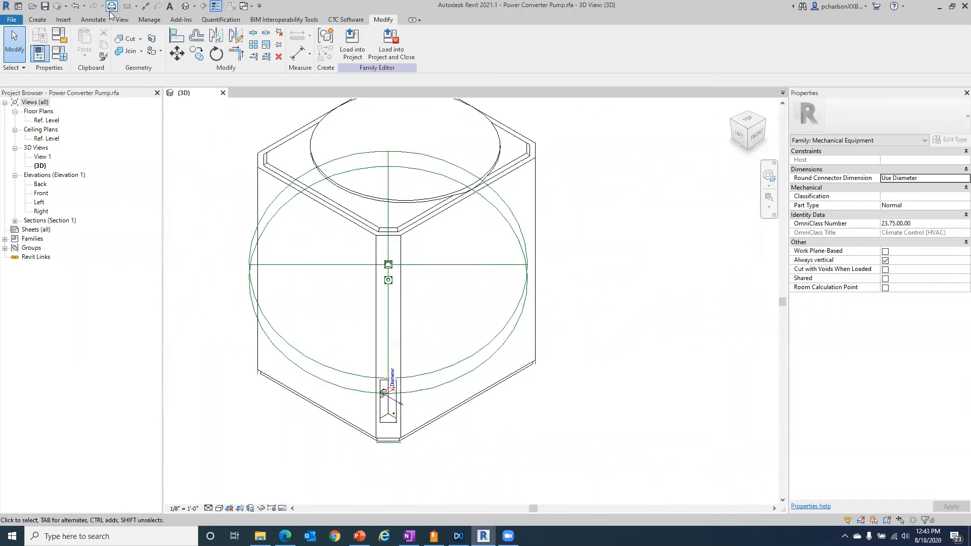
pyautogui.click(48, 8)
pyautogui.click(126, 19)
pyautogui.click(17, 20)
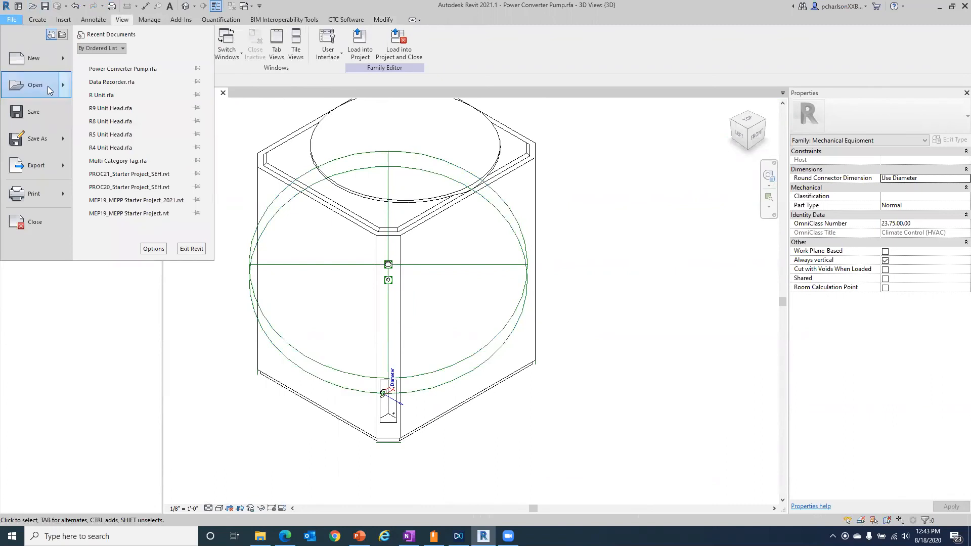
pyautogui.moveTo(32, 64)
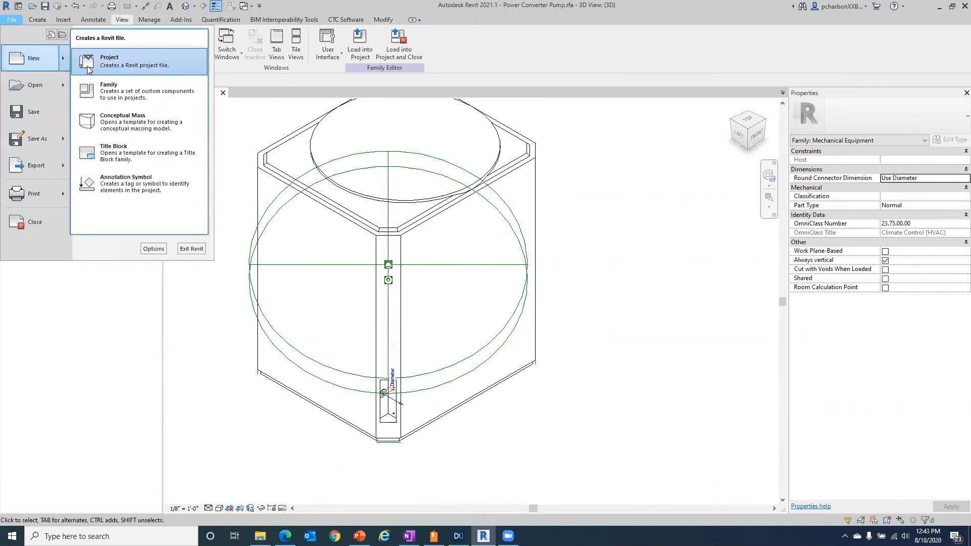
pyautogui.click(88, 65)
pyautogui.click(493, 247)
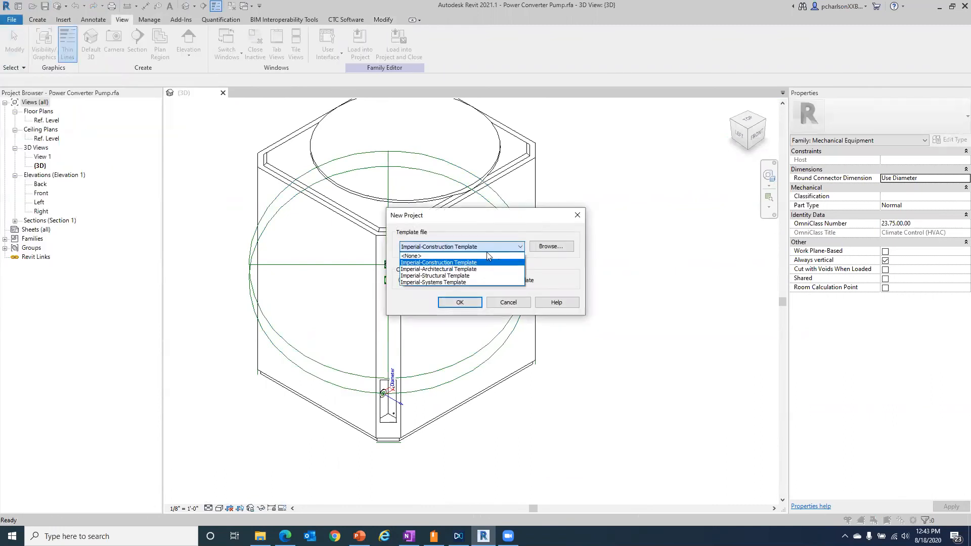
pyautogui.click(455, 279)
pyautogui.click(461, 302)
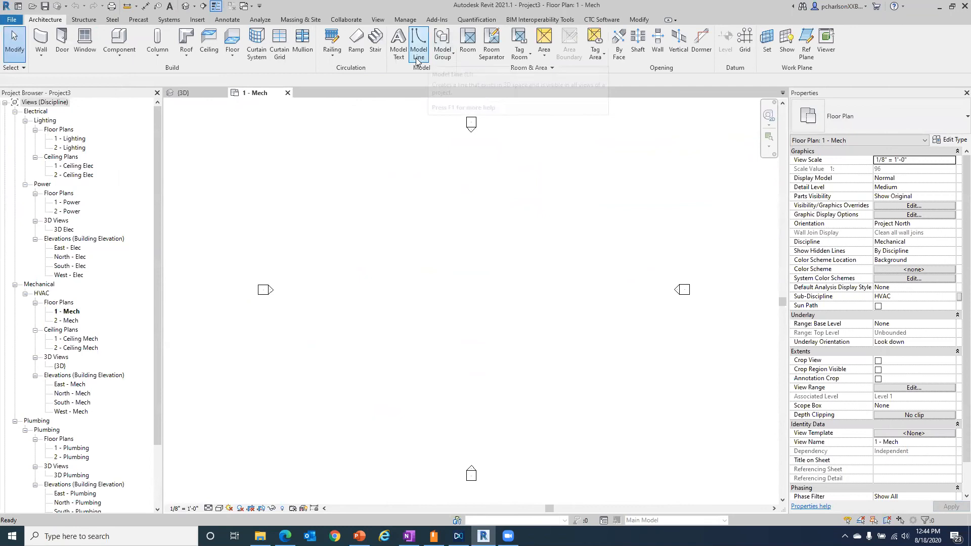
# Switch back to the Power Converter Pump family and load it into the new project
pyautogui.click(378, 19)
pyautogui.click(810, 43)
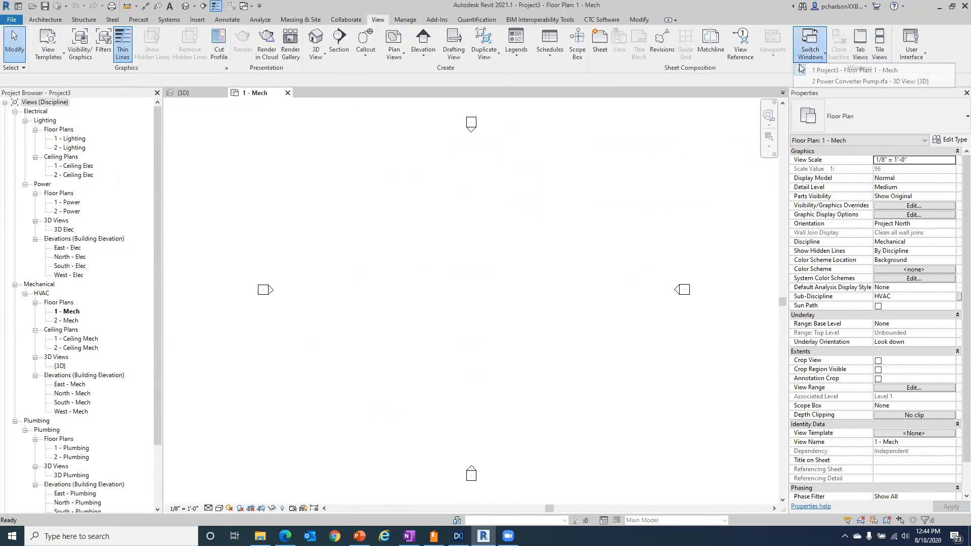
pyautogui.click(810, 81)
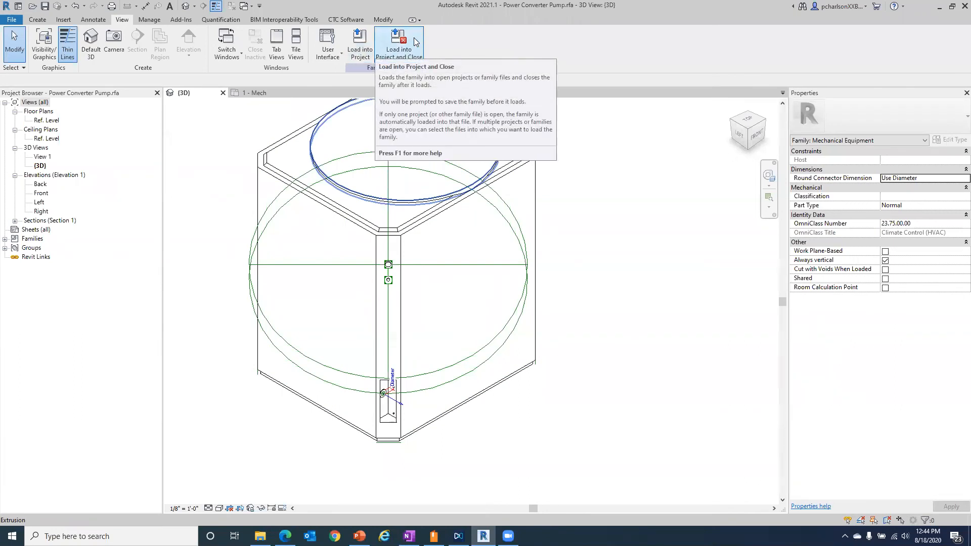
pyautogui.click(360, 45)
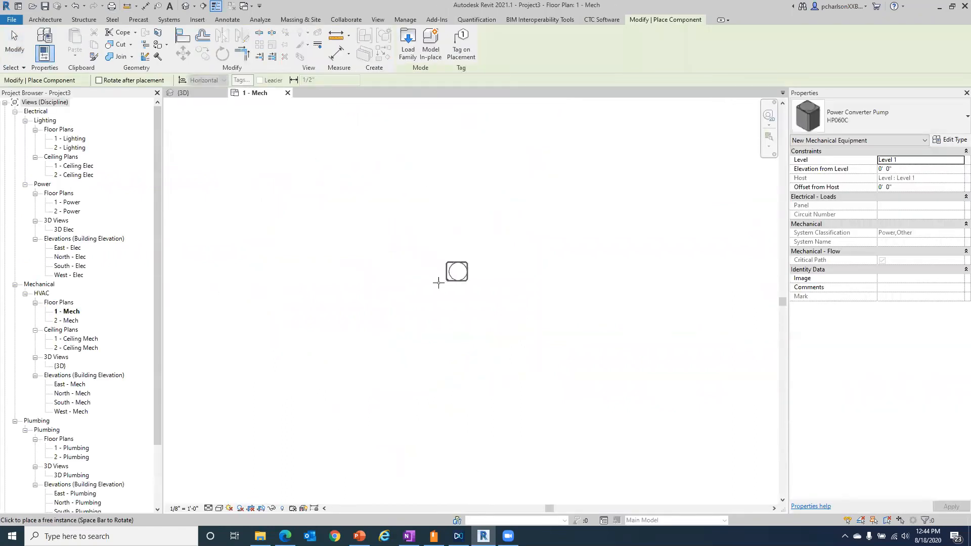
# Place one HP060C Power Converter Pump in the 1 - Mech floor plan and end the placement
pyautogui.click(438, 257)
pyautogui.scroll(5, 425, 266)
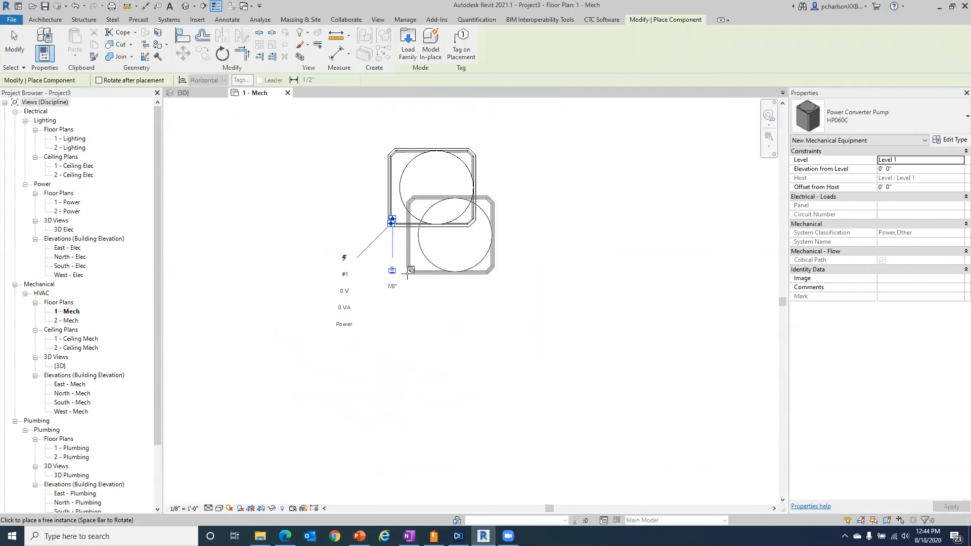
pyautogui.scroll(2, 470, 223)
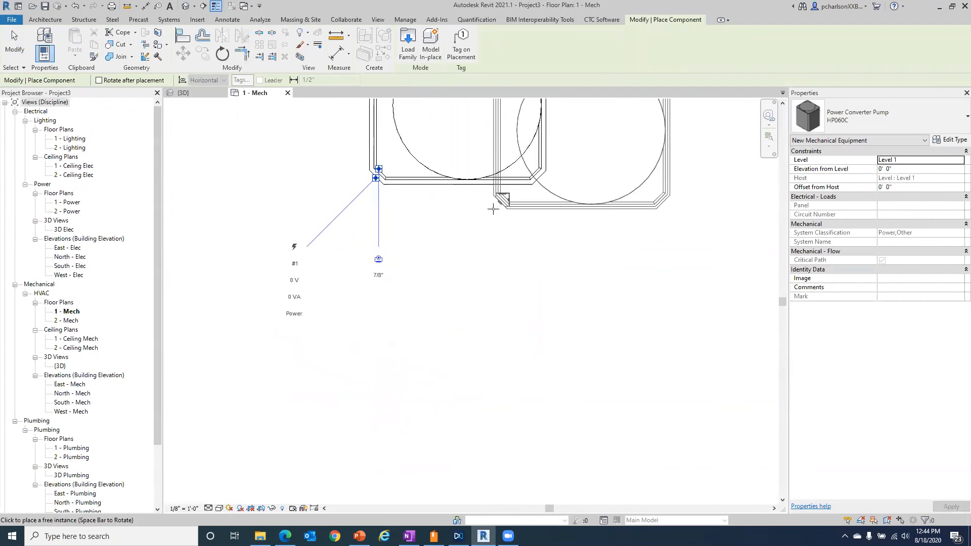
pyautogui.scroll(-3, 521, 317)
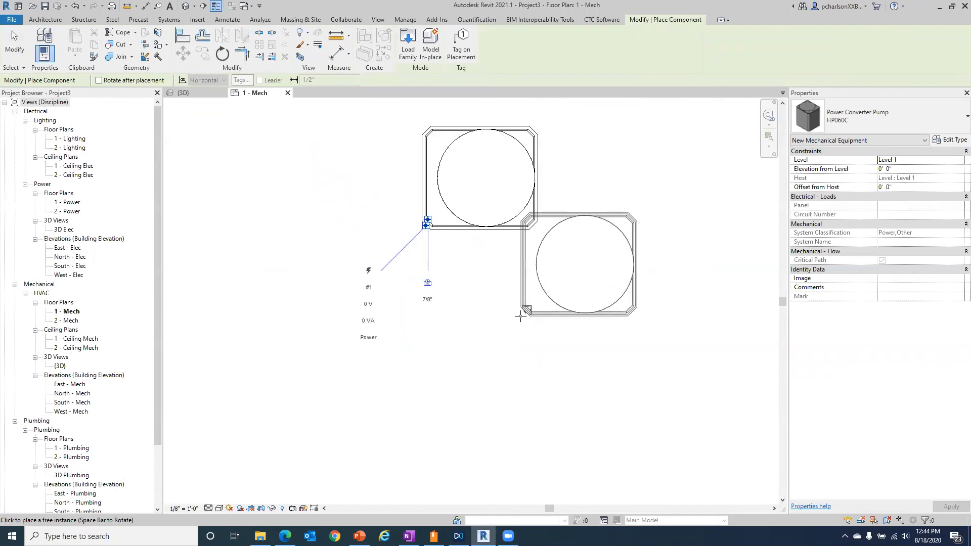
pyautogui.press('Escape')
pyautogui.press('Escape')
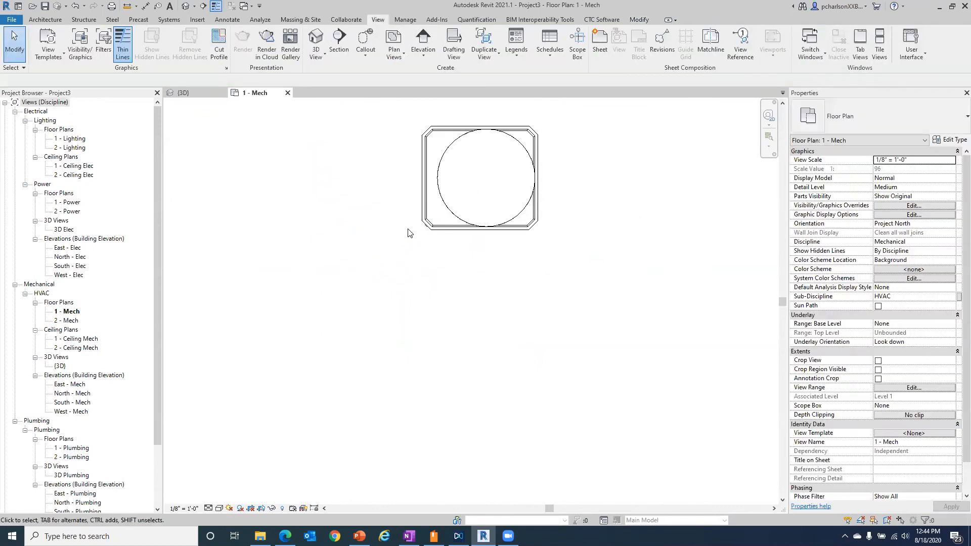
# Try to draw a 1" PVC - DWV pipe from the placed pump's pipe connector, and undo it
pyautogui.click(422, 197)
pyautogui.scroll(4, 400, 243)
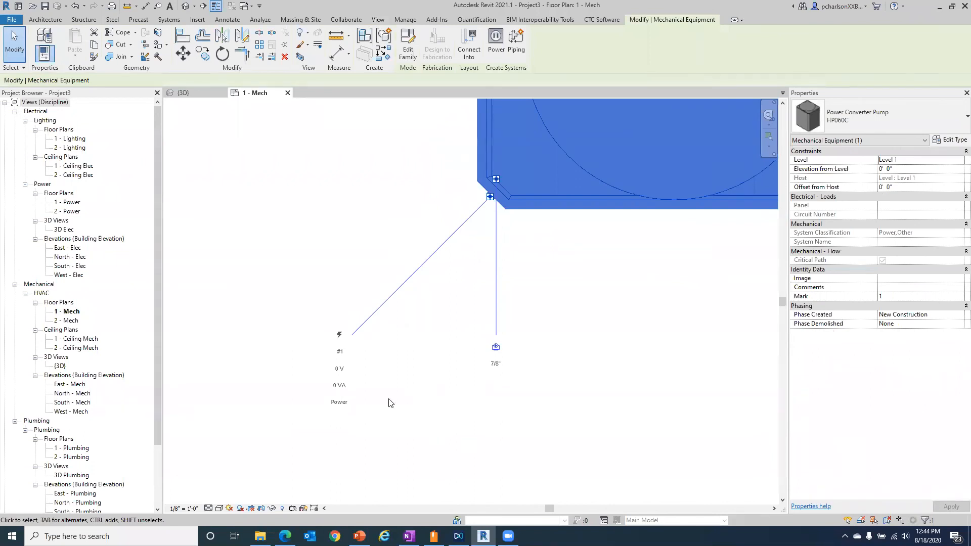
pyautogui.click(487, 336)
pyautogui.click(490, 201)
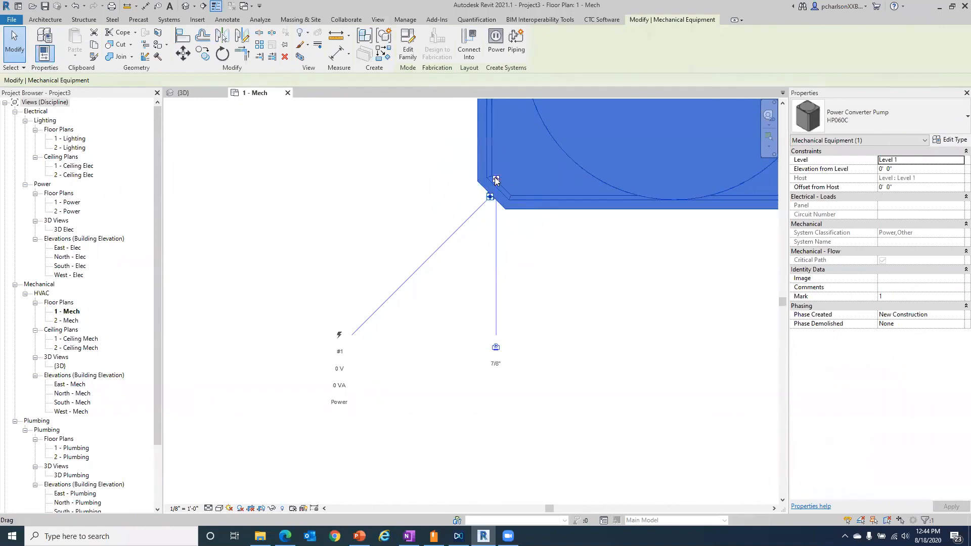
pyautogui.rightClick(496, 181)
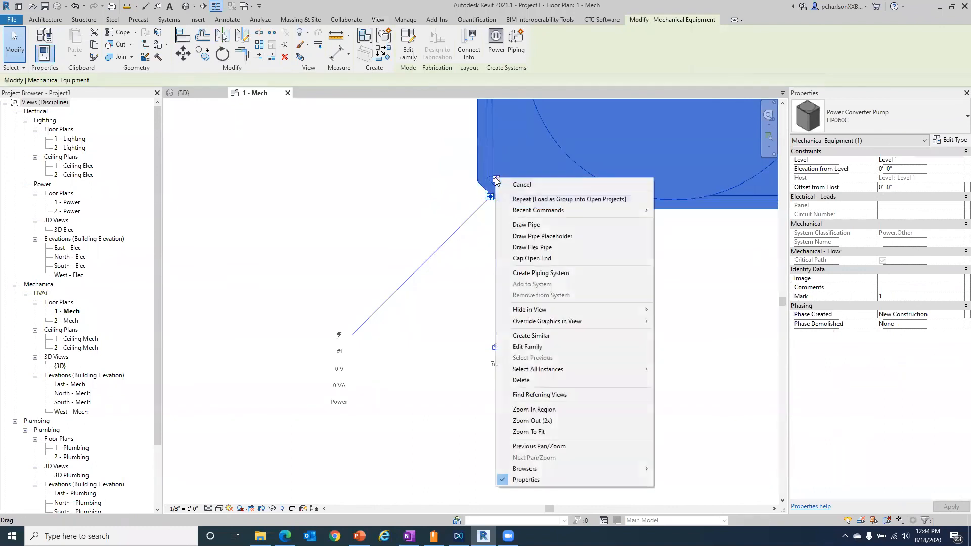
pyautogui.click(515, 224)
pyautogui.scroll(3, 494, 323)
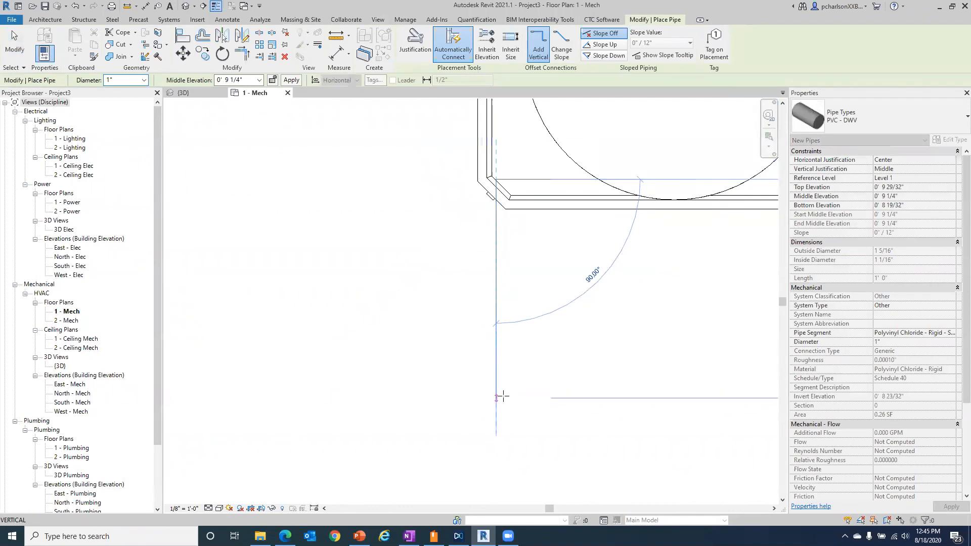
pyautogui.click(494, 426)
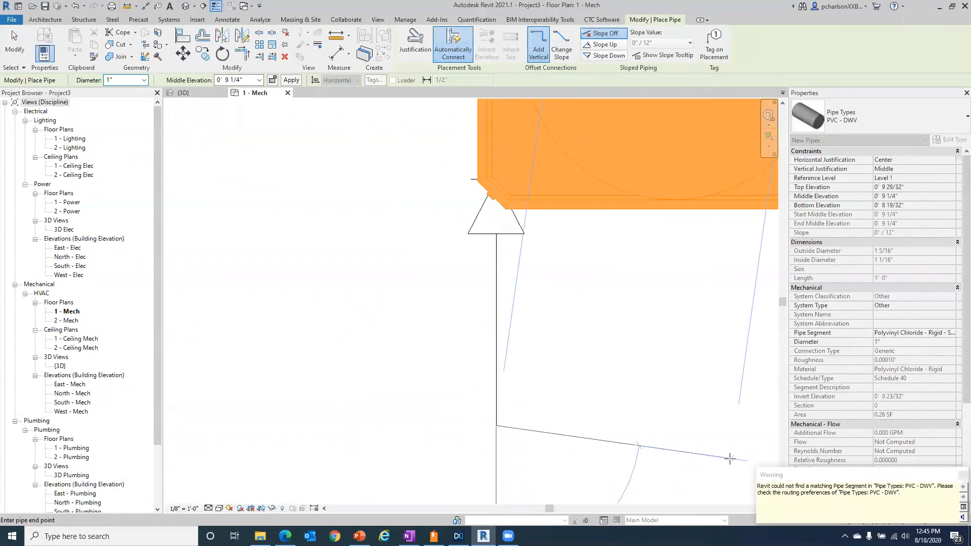
pyautogui.press('Escape')
pyautogui.press('Escape')
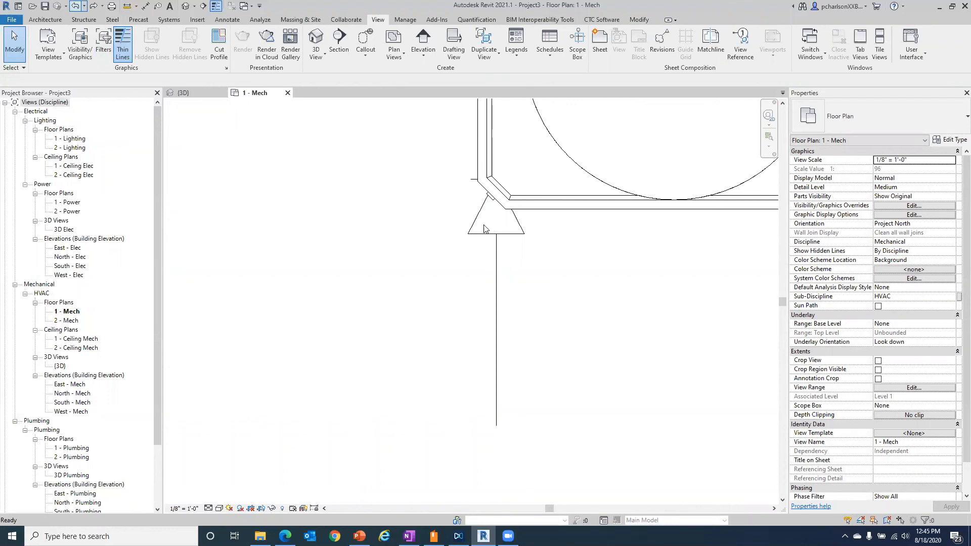
pyautogui.click(80, 6)
# Draw a 1" Standard pipe from the pump's pipe connector, running away from the unit with a 90-degree turn to the west
pyautogui.click(497, 181)
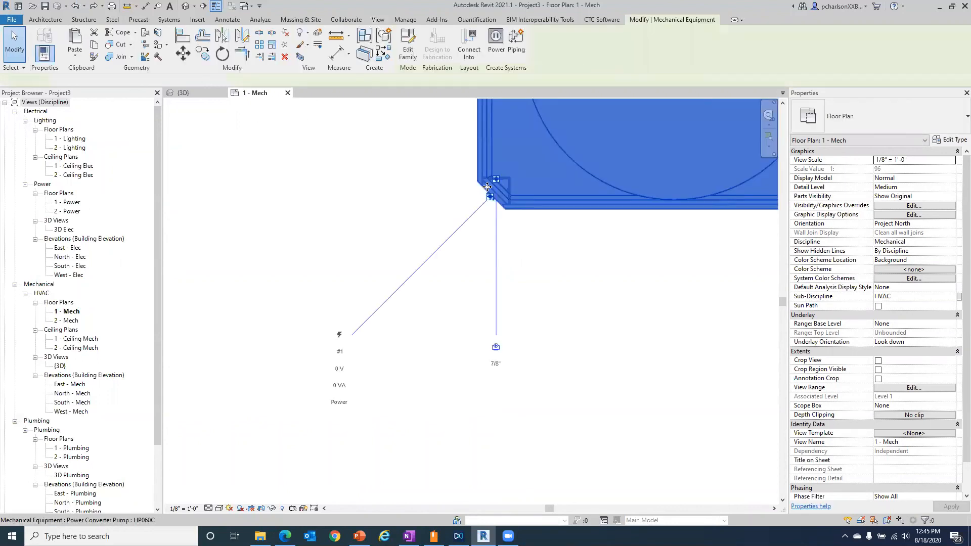
pyautogui.rightClick(497, 181)
pyautogui.click(524, 226)
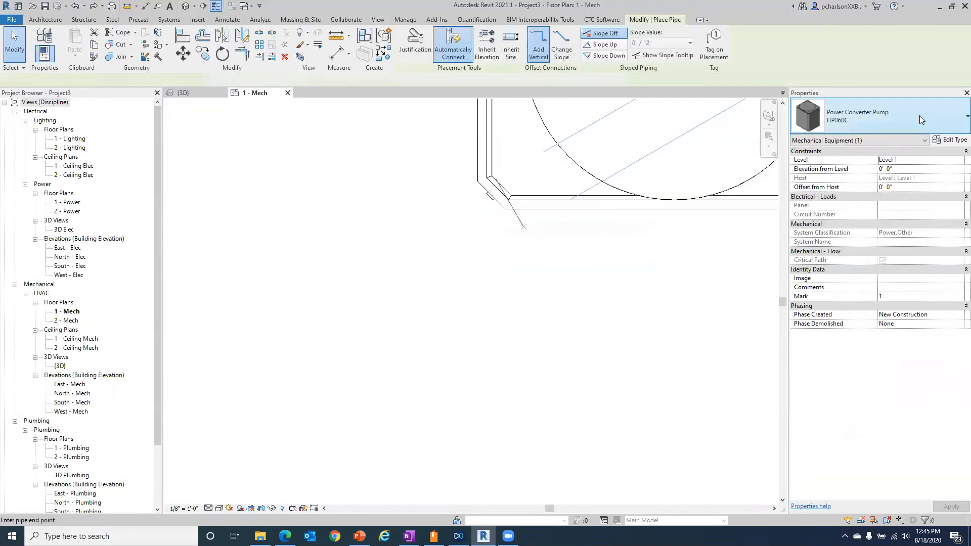
pyautogui.click(887, 114)
pyautogui.click(840, 212)
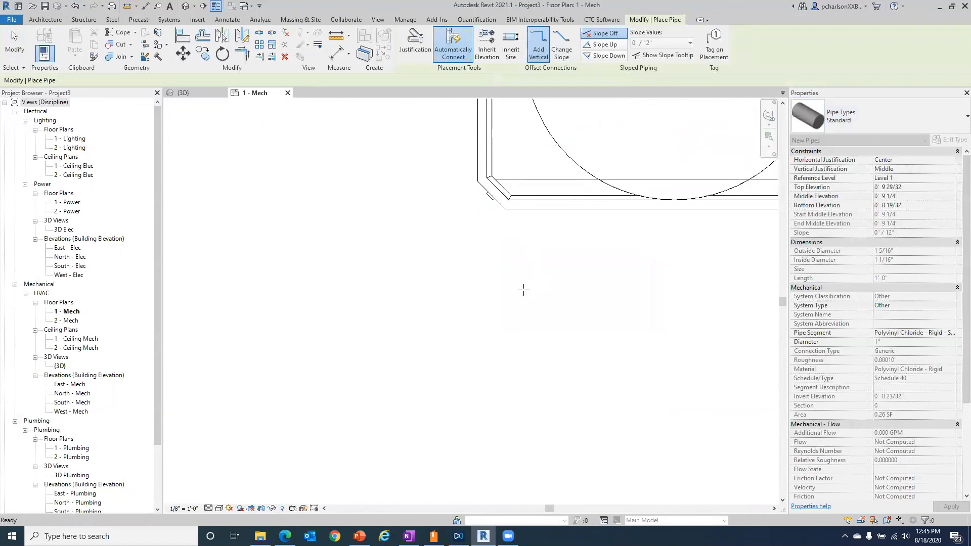
pyautogui.click(494, 453)
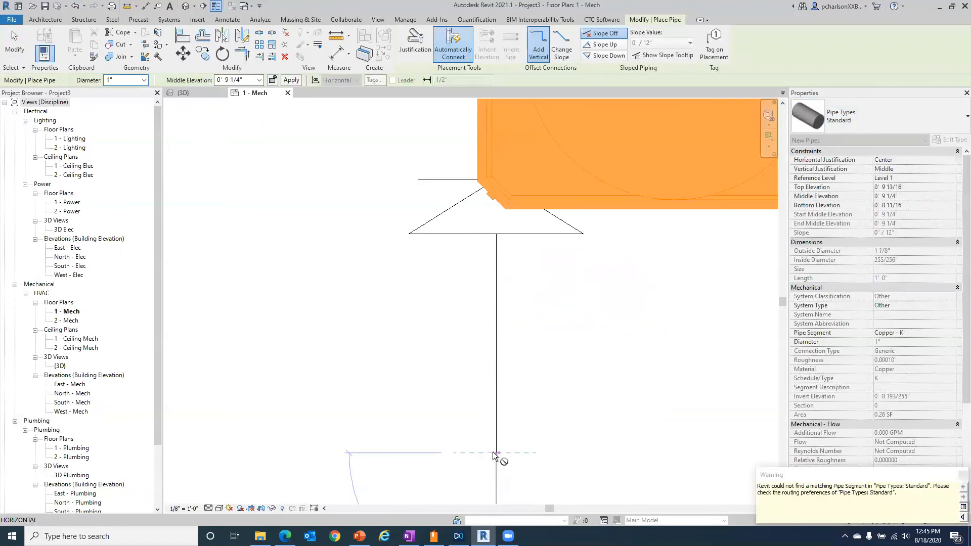
pyautogui.click(963, 476)
pyautogui.scroll(-4, 642, 197)
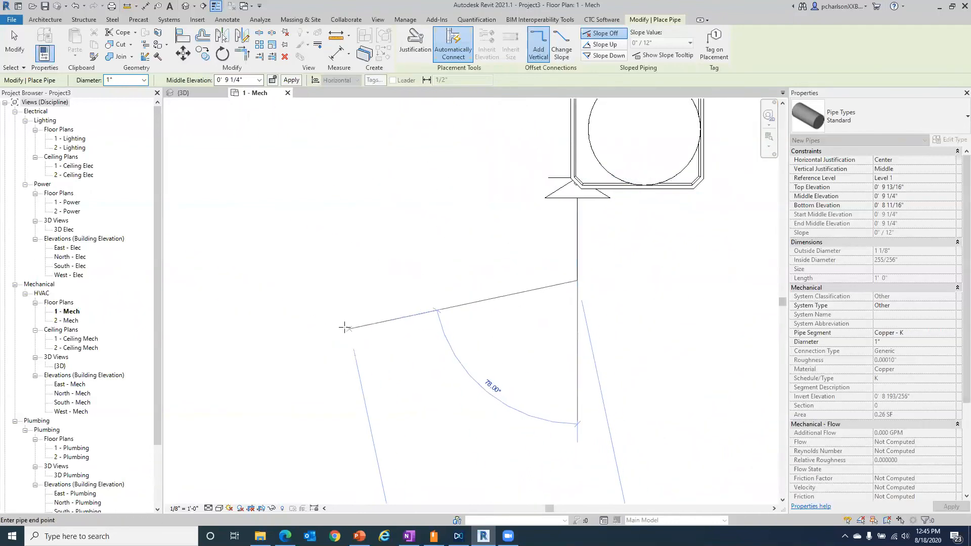
pyautogui.click(284, 278)
pyautogui.press('Escape')
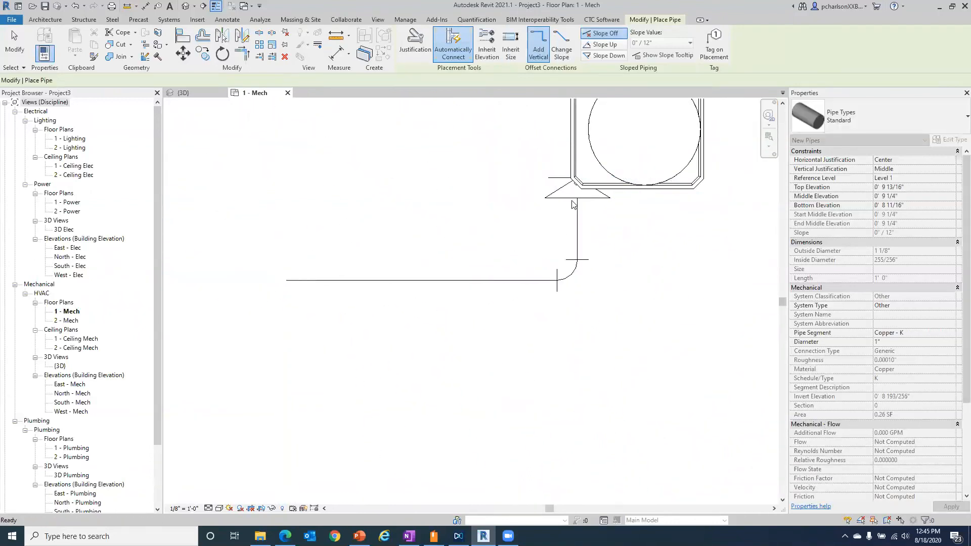
pyautogui.press('Escape')
# Check the pipe segment next to the pump and set the 1 - Mech floor plan's detail level to Fine
pyautogui.scroll(4, 577, 202)
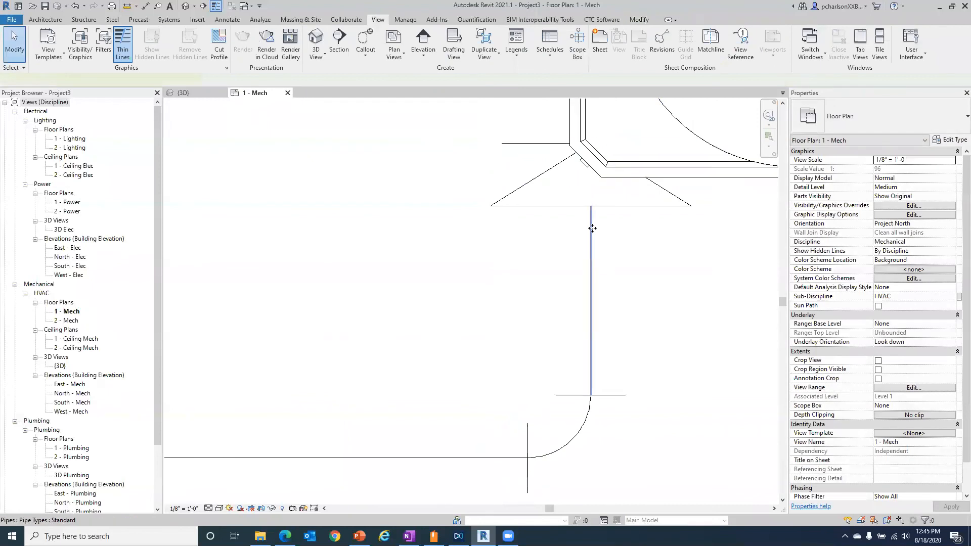
pyautogui.click(592, 229)
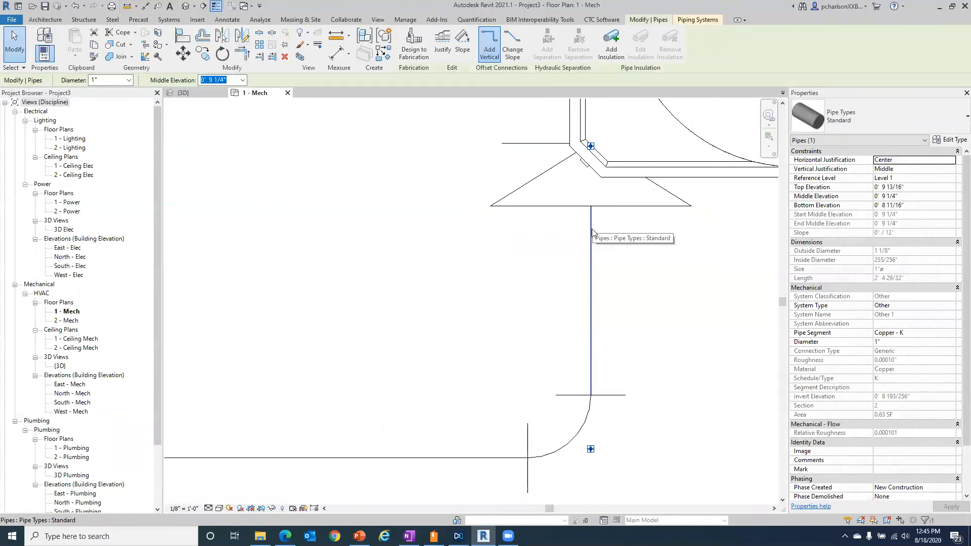
pyautogui.click(472, 184)
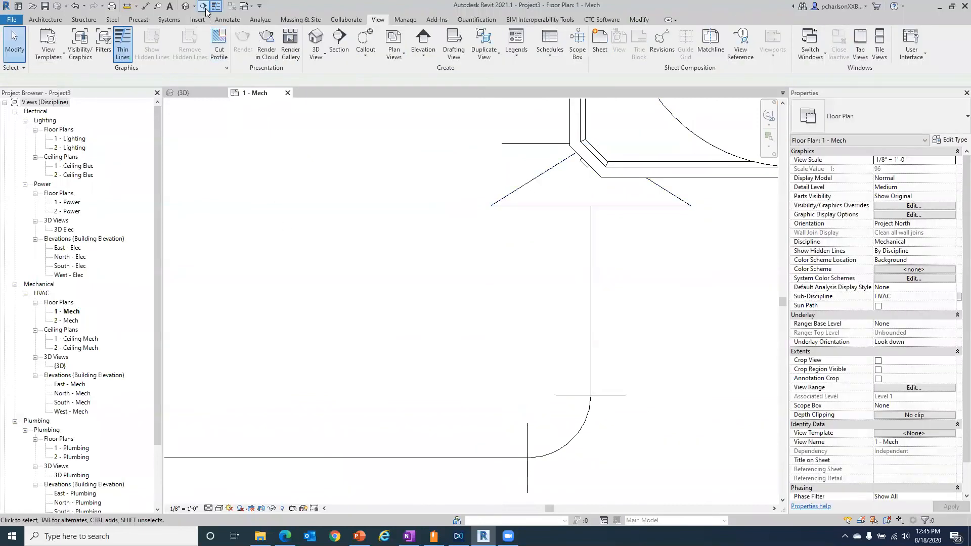
pyautogui.click(209, 509)
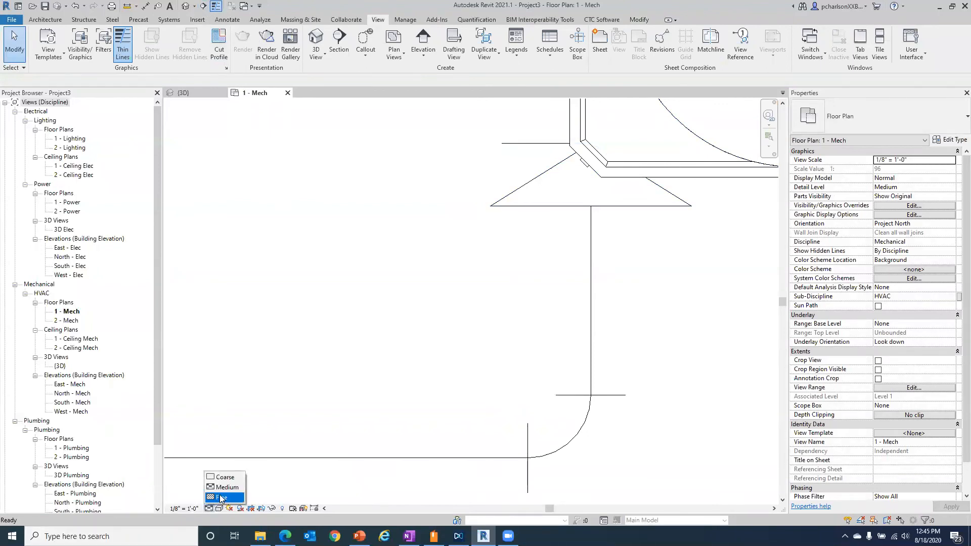
pyautogui.click(221, 498)
# Open the project's default 3D view and set its detail level to Fine at the pump's pipe connection
pyautogui.click(187, 5)
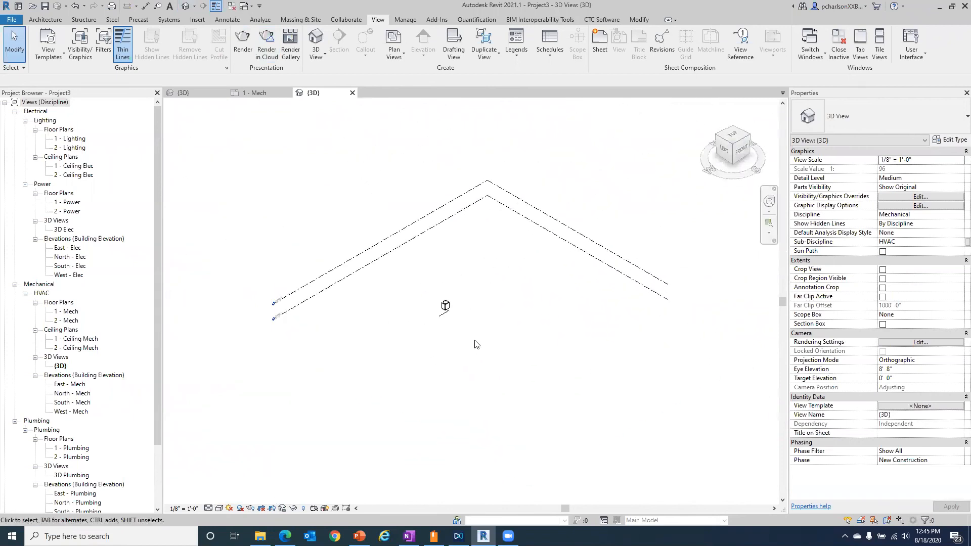
pyautogui.scroll(2, 495, 318)
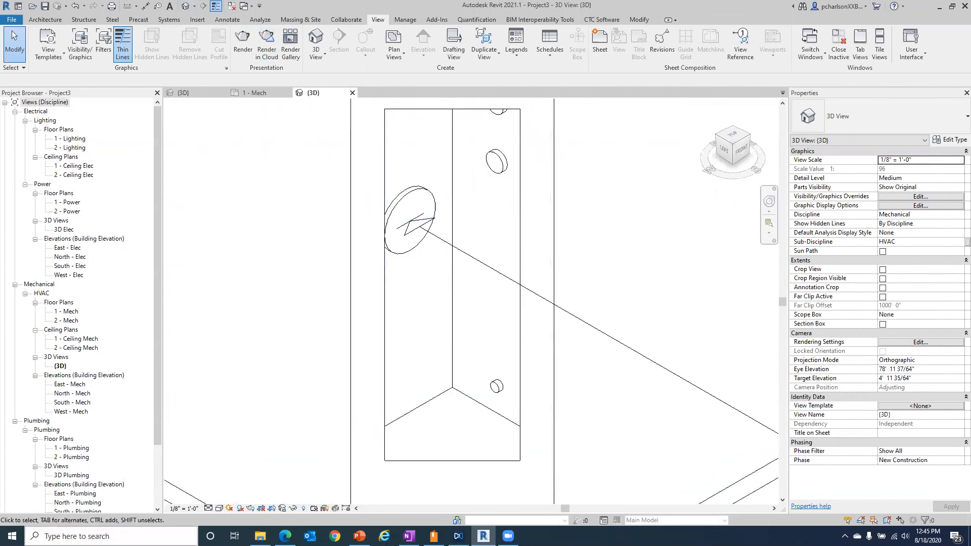
pyautogui.click(208, 508)
pyautogui.click(221, 503)
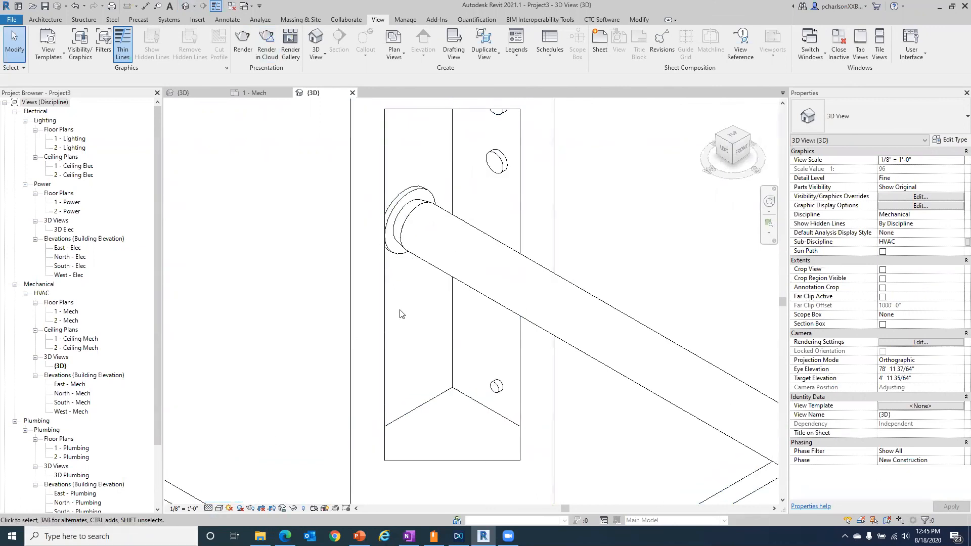
# Examine the transition fitting at the pump connector and the diameters available for the connected pipe
pyautogui.click(415, 204)
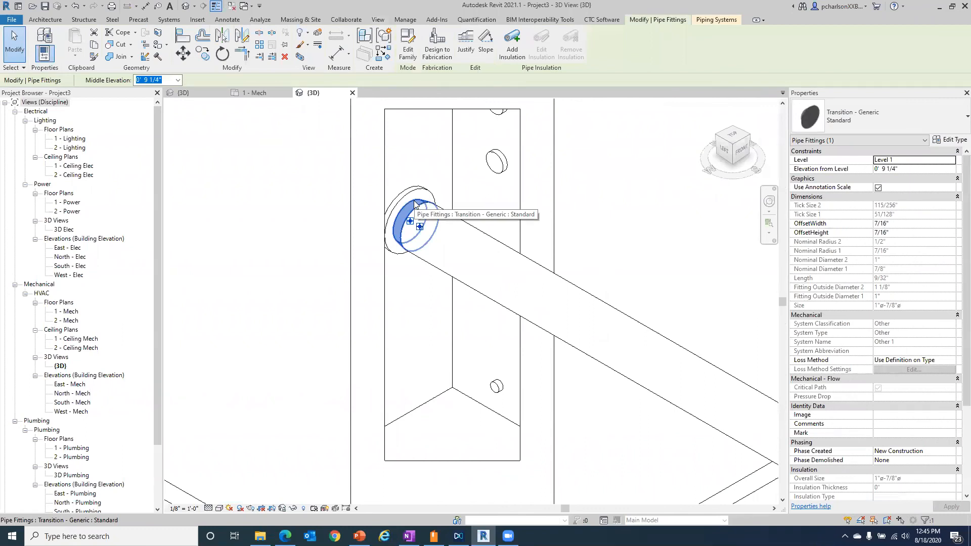
pyautogui.click(497, 244)
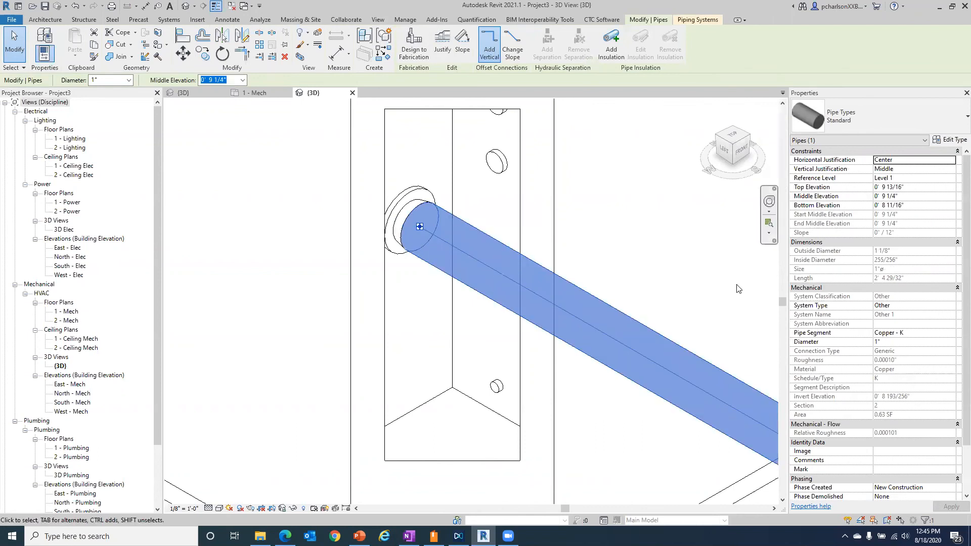
pyautogui.click(129, 80)
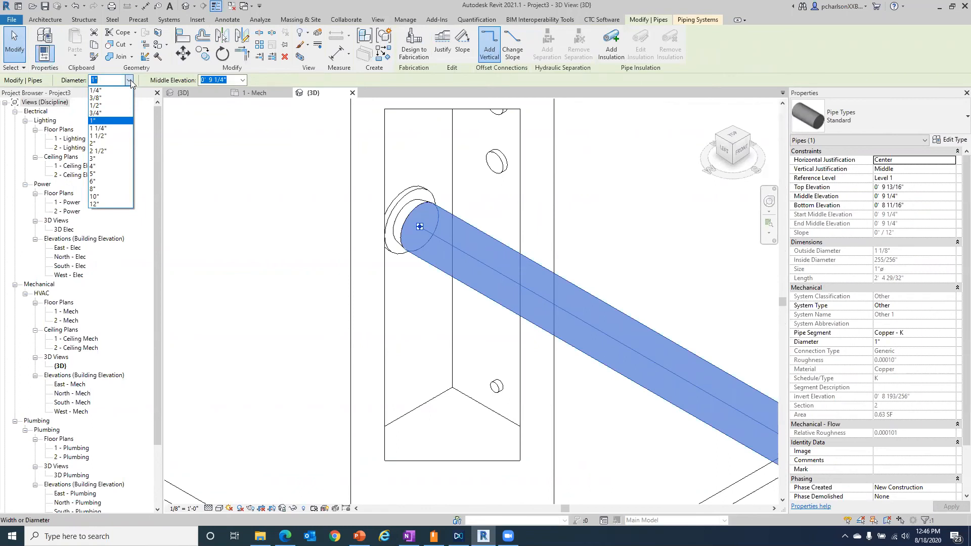
pyautogui.click(131, 79)
pyautogui.press('Escape')
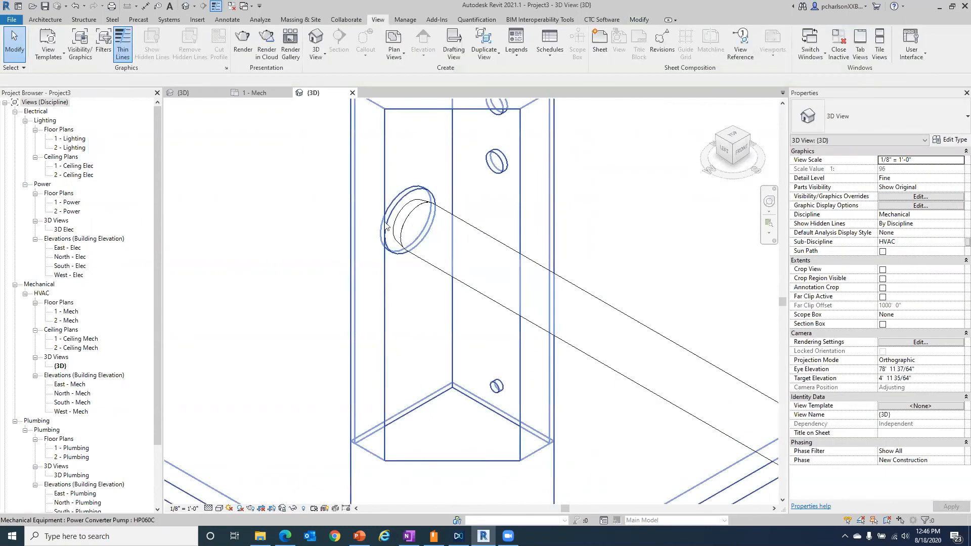
# Create a power circuit from the upper electrical connector on the placed HP060C pump
pyautogui.scroll(-5, 356, 253)
pyautogui.scroll(-5, 607, 259)
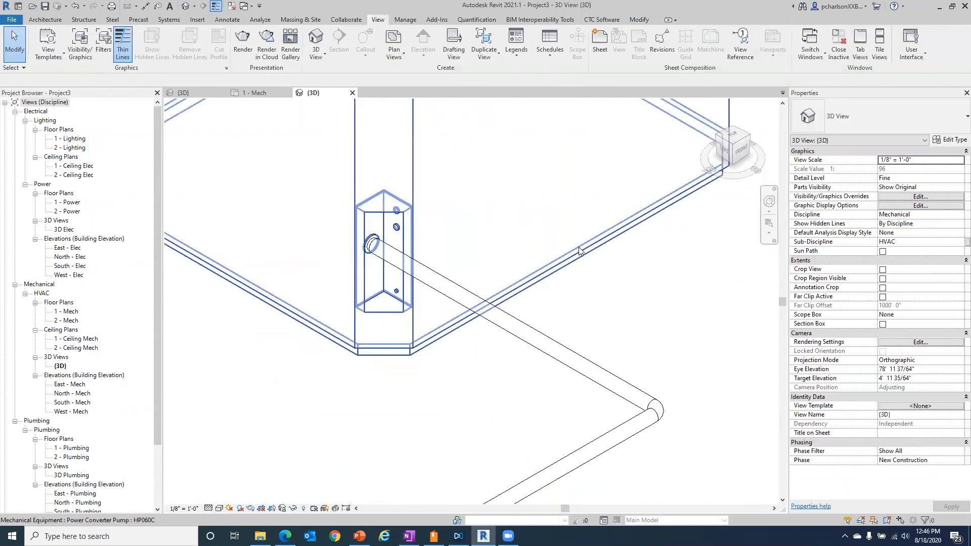
pyautogui.scroll(6, 494, 302)
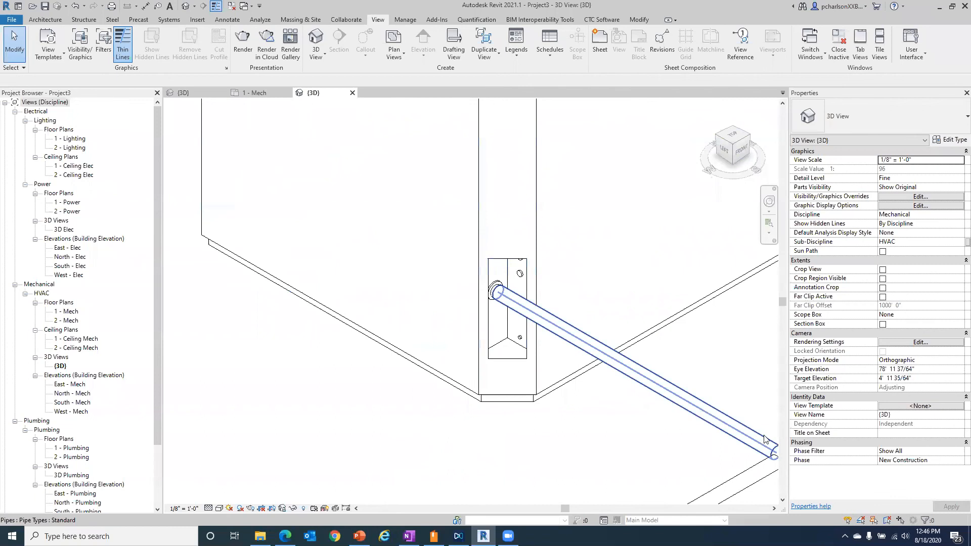
pyautogui.scroll(-2, 493, 422)
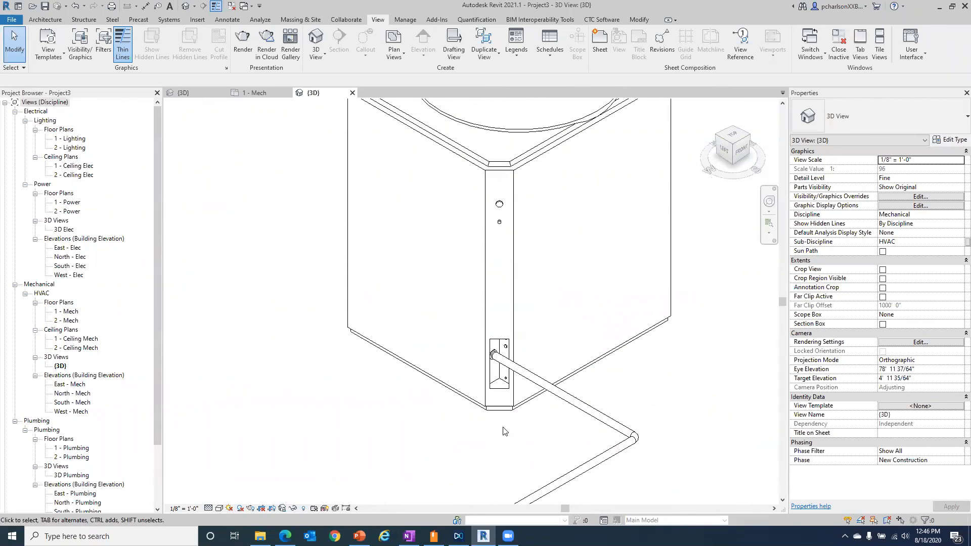
pyautogui.click(499, 205)
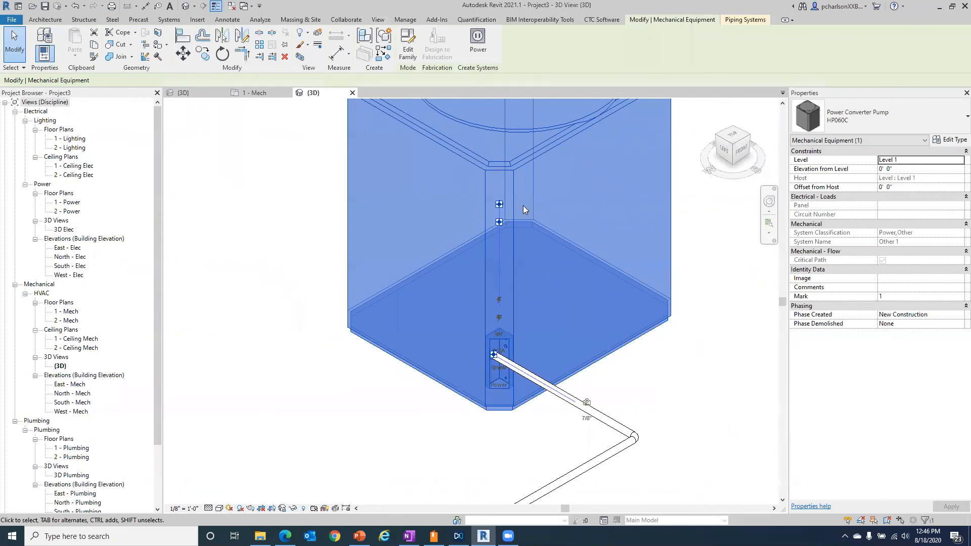
pyautogui.scroll(2, 523, 206)
pyautogui.rightClick(481, 205)
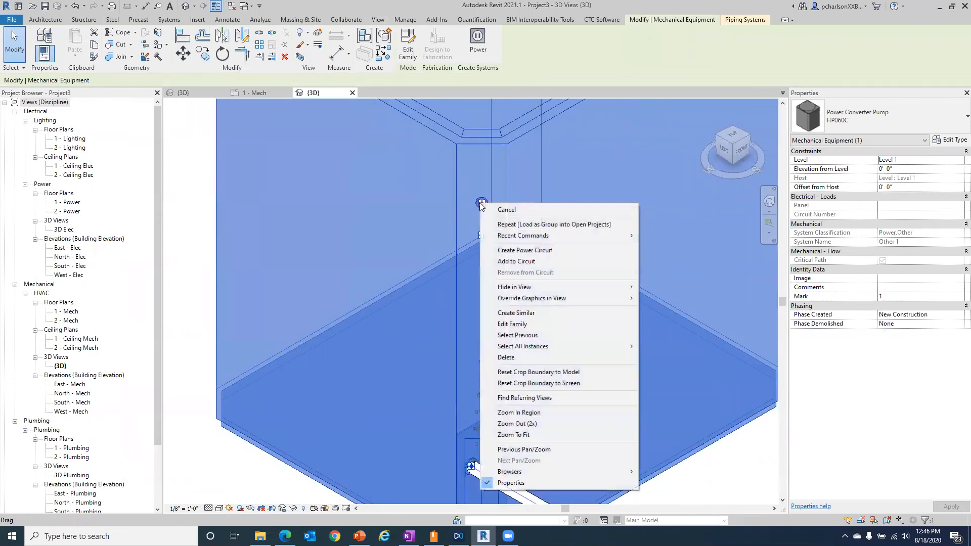
pyautogui.click(508, 251)
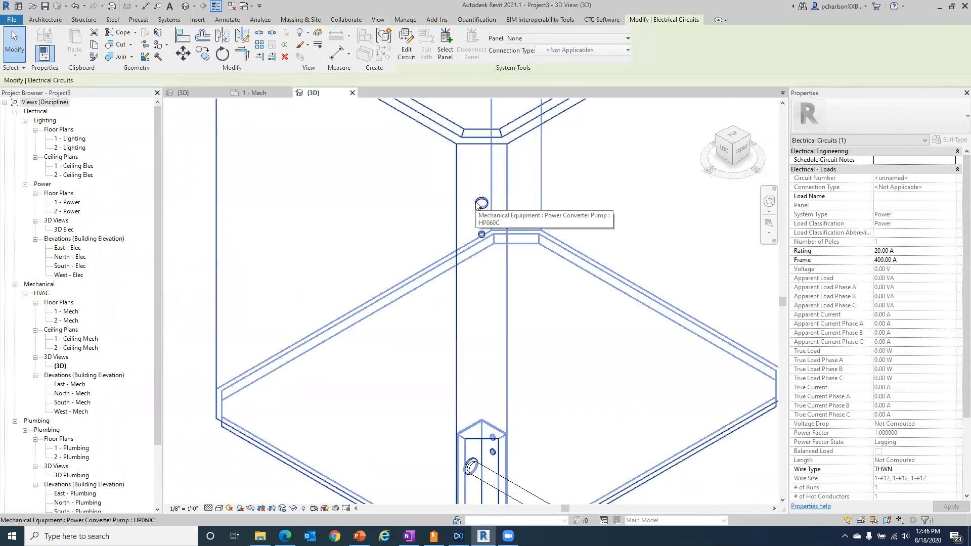
# Check the new circuit's panel choices and review its electrical load and wire properties
pyautogui.click(532, 37)
pyautogui.click(521, 47)
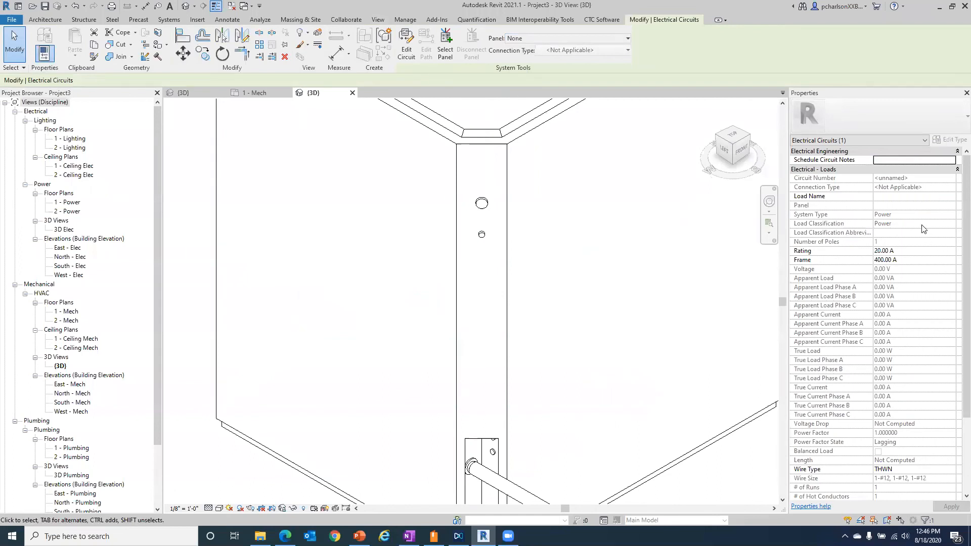
pyautogui.scroll(-3, 923, 229)
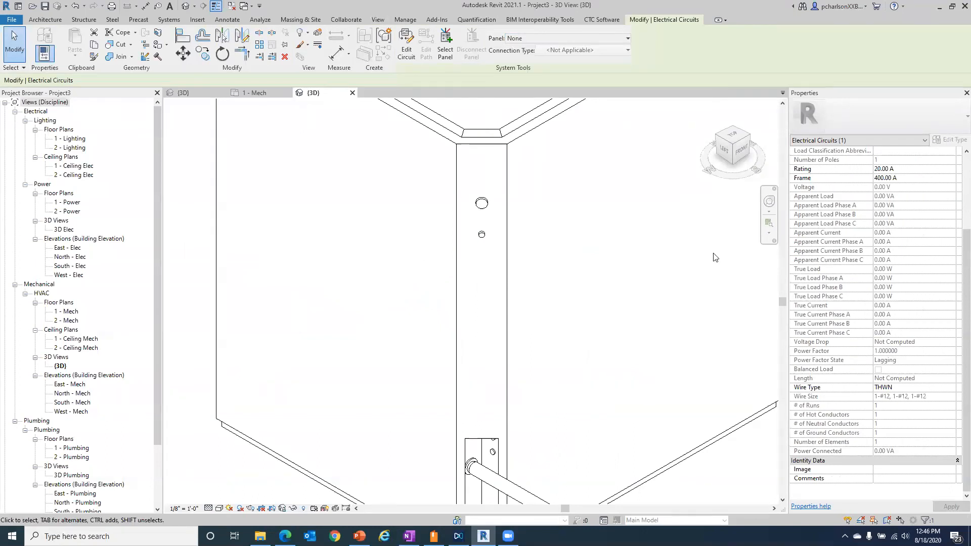
pyautogui.click(569, 264)
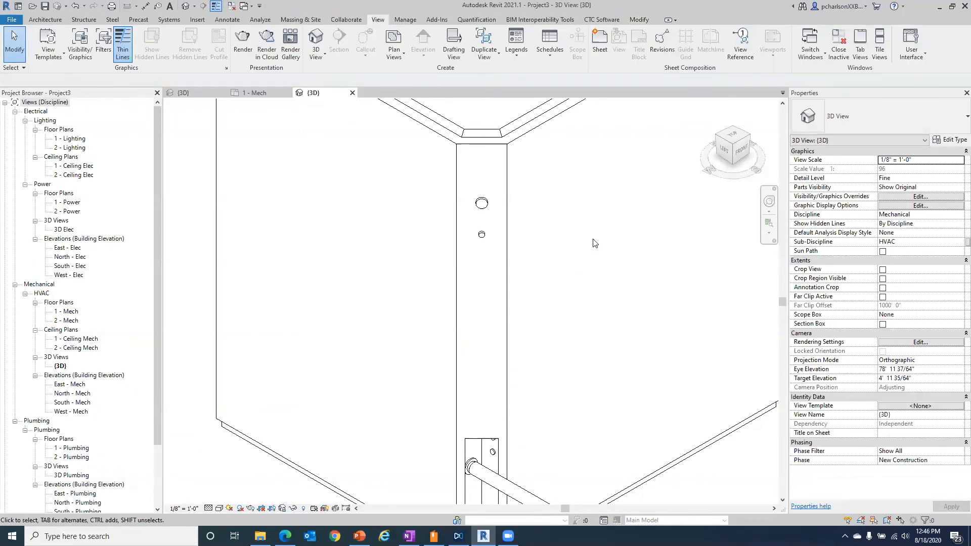
# Select the whole pump in the project's 3D view to review its connectors and attached systems
pyautogui.scroll(-5, 594, 243)
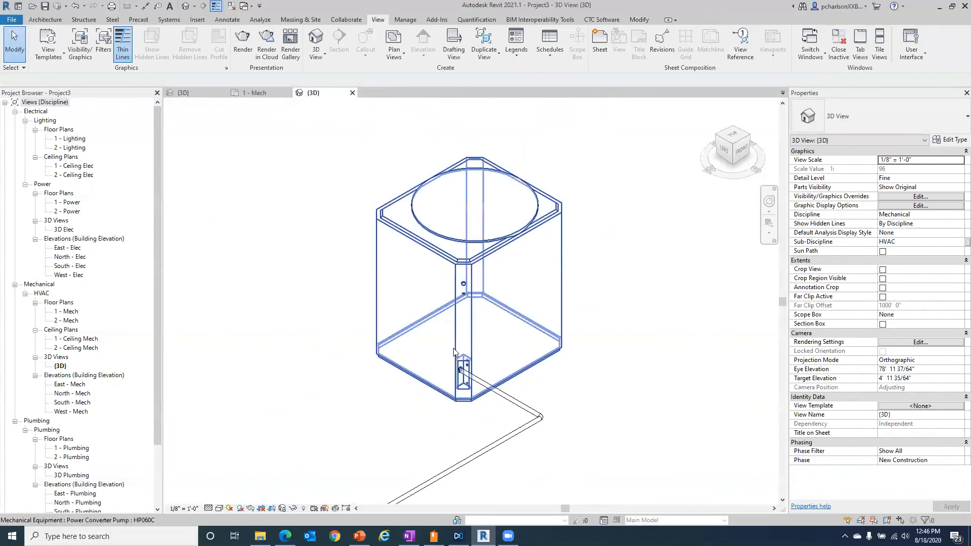
pyautogui.scroll(-3, 453, 348)
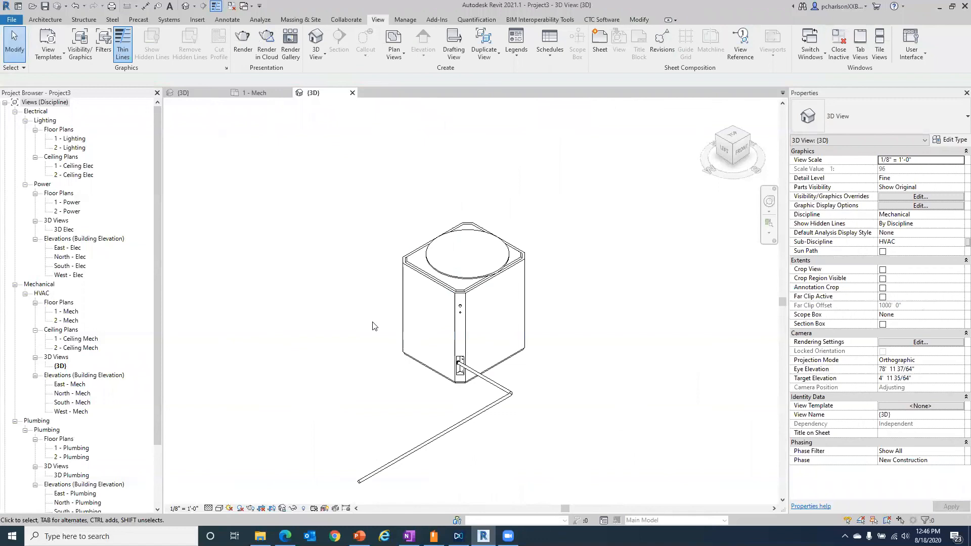
pyautogui.click(424, 283)
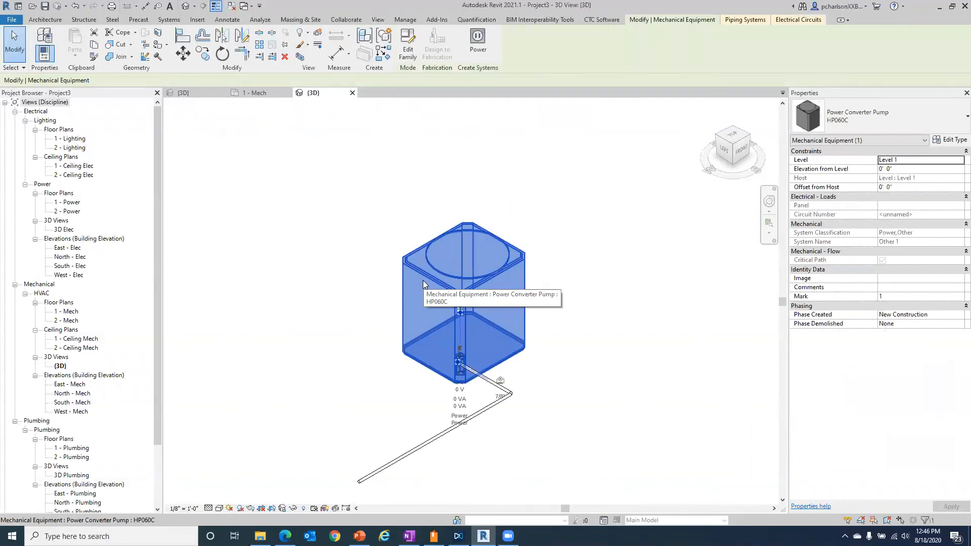
# Return to the Power Converter Pump family's 3D view and inspect the electrical properties of its Electrical Power Supply connector
pyautogui.click(264, 93)
pyautogui.click(183, 93)
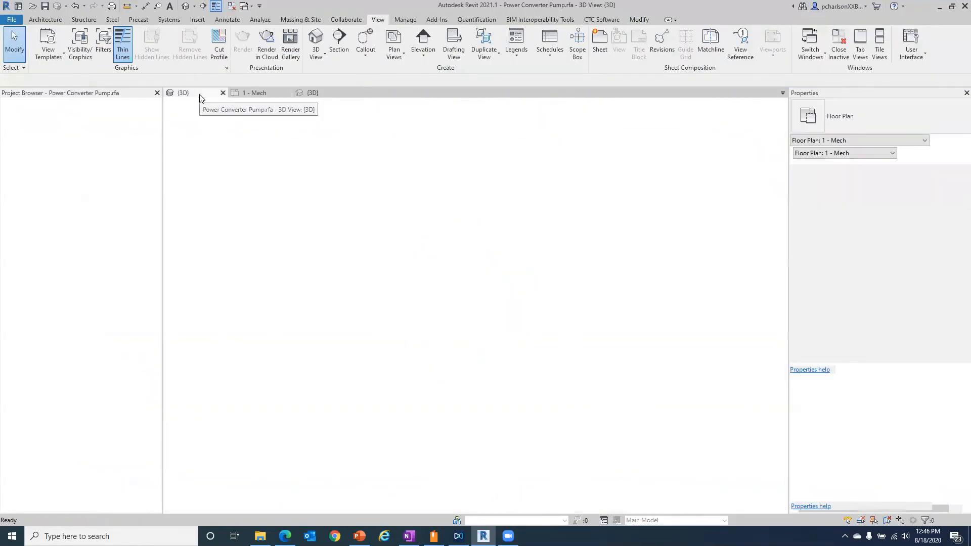
pyautogui.click(472, 213)
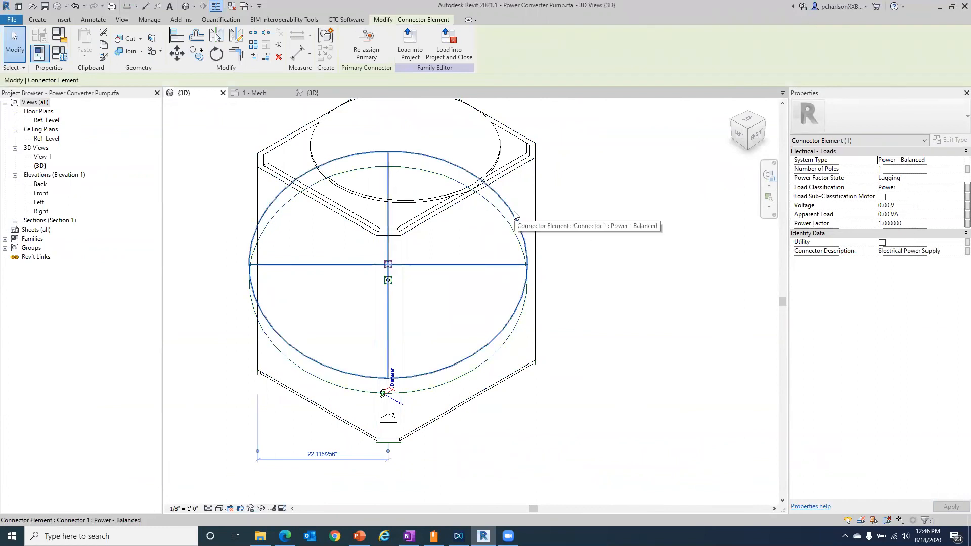
pyautogui.click(553, 307)
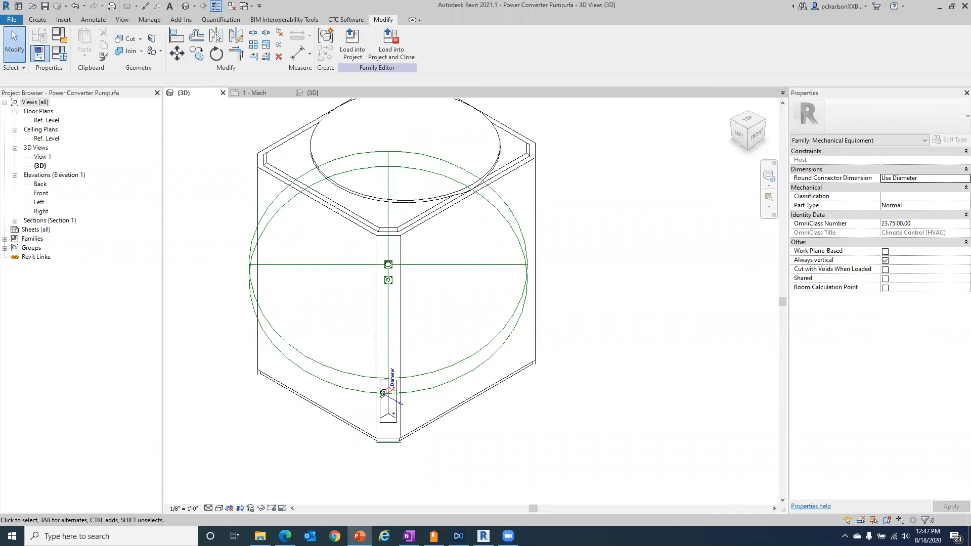
# Switch to the PowerPoint presentation and advance from the Demonstration slide to the Conclusion slide
pyautogui.click(360, 536)
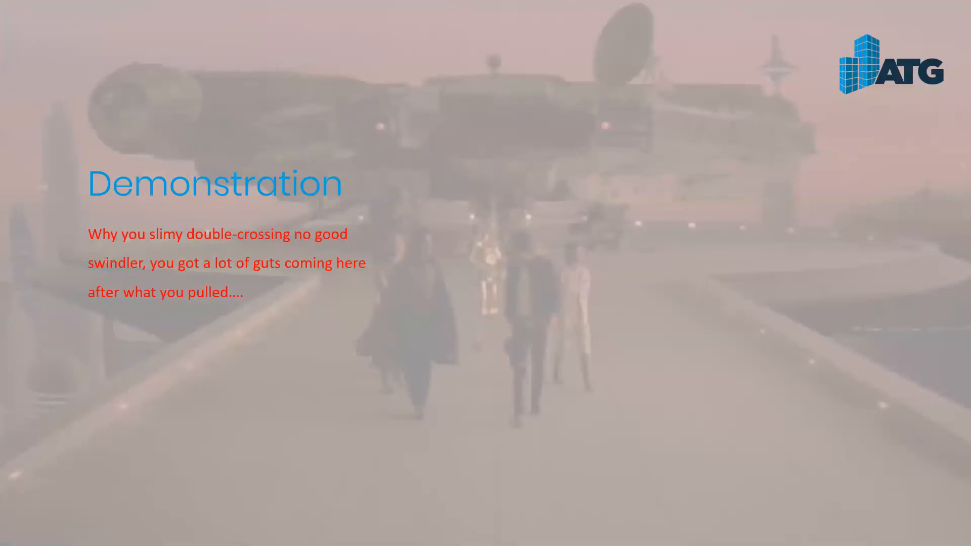
pyautogui.press('Right')
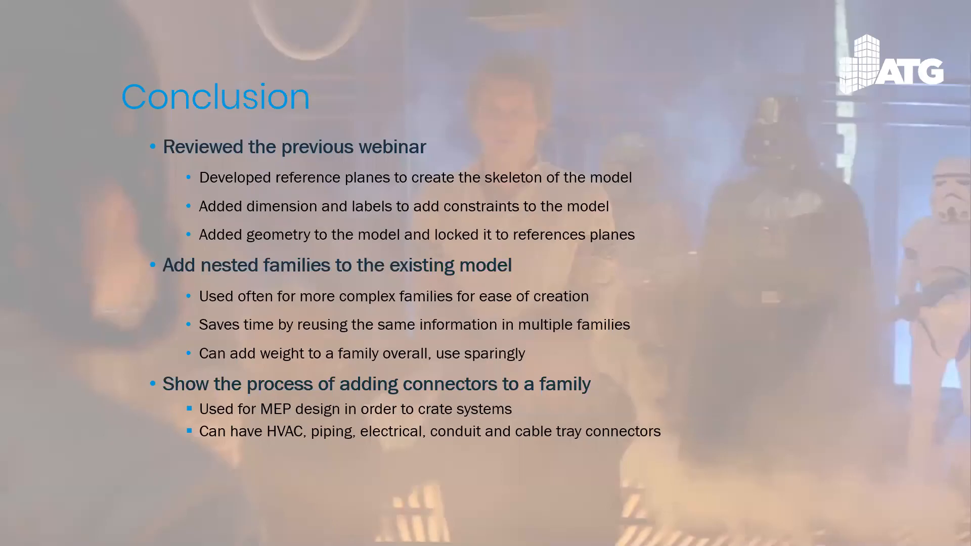